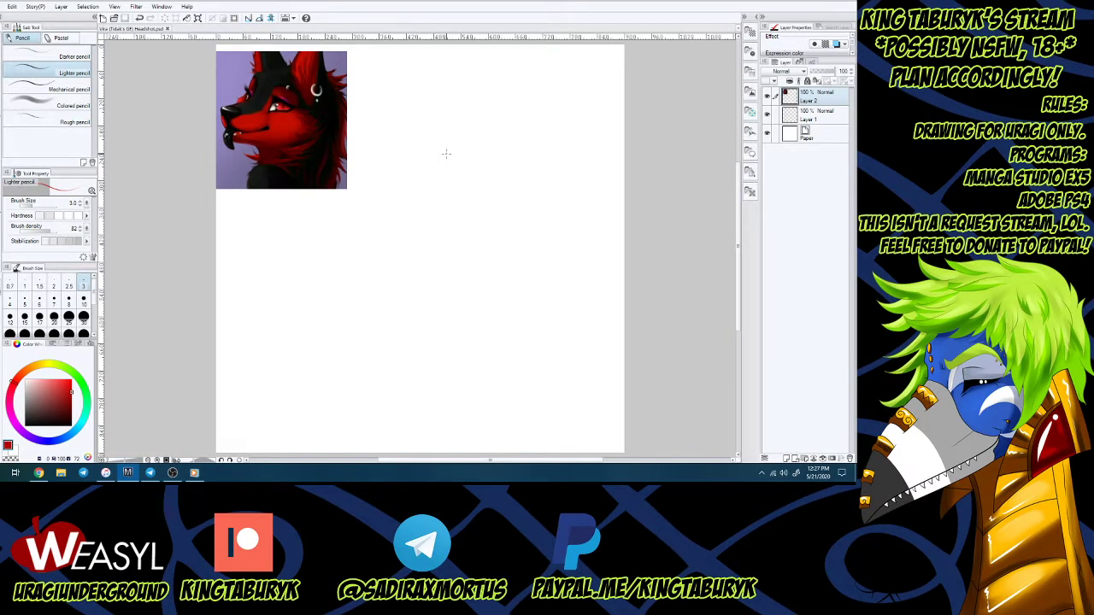
Move the reference image layer below Layer 1, rename it Color Marking Ref, and rename the empty layer above it Sketch.
{"action": "left_click_drag", "start_coordinate": [815, 99], "coordinate": [814, 119]}
{"action": "double_click", "coordinate": [812, 119]}
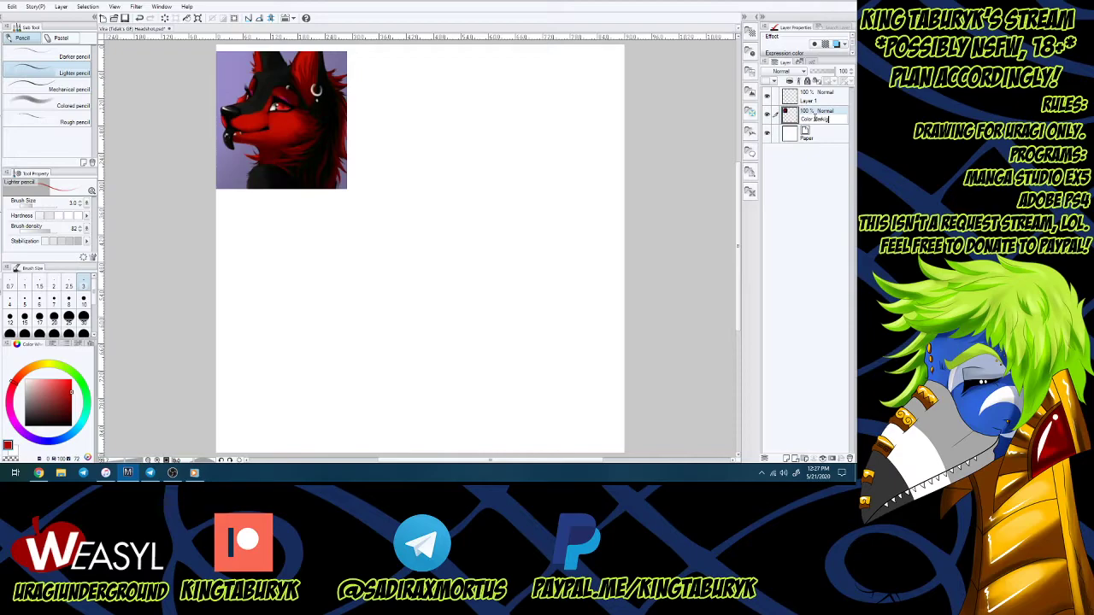
{"action": "type", "text": "Color Marking Ref"}
{"action": "double_click", "coordinate": [811, 100]}
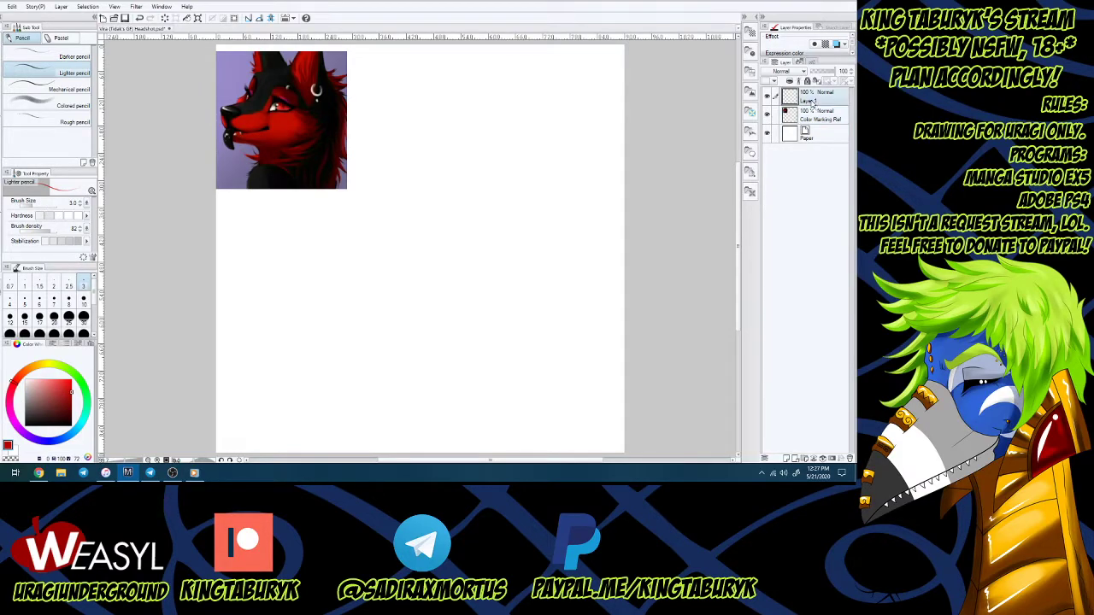
{"action": "type", "text": "Sketch"}
{"action": "key", "text": "Return"}
Rough out the head's construction circle and the angular jaw outline in red pencil on the Sketch layer.
{"action": "mouse_move", "coordinate": [428, 176]}
{"action": "left_mouse_down"}
{"action": "mouse_move", "coordinate": [401, 213]}
{"action": "mouse_move", "coordinate": [429, 134]}
{"action": "mouse_move", "coordinate": [483, 205]}
{"action": "mouse_move", "coordinate": [424, 117]}
{"action": "mouse_move", "coordinate": [481, 226]}
{"action": "mouse_move", "coordinate": [378, 195]}
{"action": "mouse_move", "coordinate": [479, 241]}
{"action": "left_mouse_up"}
{"action": "mouse_move", "coordinate": [378, 175]}
{"action": "left_mouse_down"}
{"action": "mouse_move", "coordinate": [377, 213]}
{"action": "mouse_move", "coordinate": [363, 238]}
{"action": "mouse_move", "coordinate": [372, 229]}
{"action": "mouse_move", "coordinate": [383, 321]}
{"action": "mouse_move", "coordinate": [499, 266]}
{"action": "left_mouse_up"}
{"action": "left_click_drag", "start_coordinate": [438, 299], "coordinate": [502, 256]}
{"action": "left_click_drag", "start_coordinate": [513, 218], "coordinate": [495, 269]}
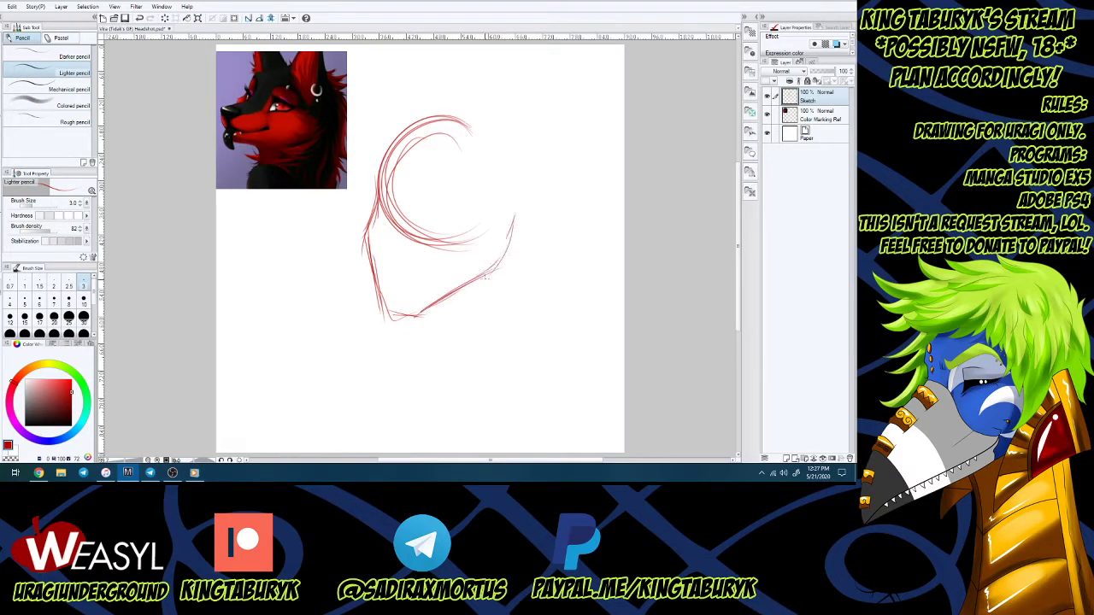
Sketch the forehead hair curve, the long snout and the open mouth line around the head's construction circle.
{"action": "mouse_move", "coordinate": [428, 96]}
{"action": "left_mouse_down"}
{"action": "mouse_move", "coordinate": [391, 82]}
{"action": "mouse_move", "coordinate": [354, 127]}
{"action": "left_mouse_up"}
{"action": "mouse_move", "coordinate": [460, 100]}
{"action": "left_mouse_down"}
{"action": "mouse_move", "coordinate": [380, 181]}
{"action": "mouse_move", "coordinate": [352, 229]}
{"action": "left_mouse_up"}
{"action": "mouse_move", "coordinate": [392, 168]}
{"action": "left_mouse_down"}
{"action": "mouse_move", "coordinate": [355, 253]}
{"action": "mouse_move", "coordinate": [392, 193]}
{"action": "mouse_move", "coordinate": [444, 248]}
{"action": "left_mouse_up"}
{"action": "left_click_drag", "start_coordinate": [417, 202], "coordinate": [453, 251]}
{"action": "mouse_move", "coordinate": [376, 201]}
{"action": "left_mouse_down"}
{"action": "mouse_move", "coordinate": [310, 275]}
{"action": "mouse_move", "coordinate": [306, 338]}
{"action": "mouse_move", "coordinate": [370, 304]}
{"action": "mouse_move", "coordinate": [376, 246]}
{"action": "left_mouse_up"}
{"action": "mouse_move", "coordinate": [365, 299]}
{"action": "left_mouse_down"}
{"action": "mouse_move", "coordinate": [374, 241]}
{"action": "mouse_move", "coordinate": [400, 273]}
{"action": "left_mouse_up"}
{"action": "mouse_move", "coordinate": [389, 235]}
{"action": "left_mouse_down"}
{"action": "mouse_move", "coordinate": [405, 278]}
{"action": "mouse_move", "coordinate": [469, 242]}
{"action": "left_mouse_up"}
{"action": "mouse_move", "coordinate": [416, 203]}
{"action": "left_mouse_down"}
{"action": "mouse_move", "coordinate": [476, 244]}
{"action": "mouse_move", "coordinate": [442, 292]}
{"action": "left_mouse_up"}
{"action": "mouse_move", "coordinate": [469, 256]}
{"action": "left_mouse_down"}
{"action": "mouse_move", "coordinate": [448, 281]}
{"action": "mouse_move", "coordinate": [473, 241]}
{"action": "mouse_move", "coordinate": [414, 303]}
{"action": "mouse_move", "coordinate": [375, 279]}
{"action": "mouse_move", "coordinate": [360, 323]}
{"action": "left_mouse_up"}
{"action": "left_click_drag", "start_coordinate": [359, 279], "coordinate": [374, 343]}
{"action": "left_click_drag", "start_coordinate": [358, 306], "coordinate": [365, 337]}
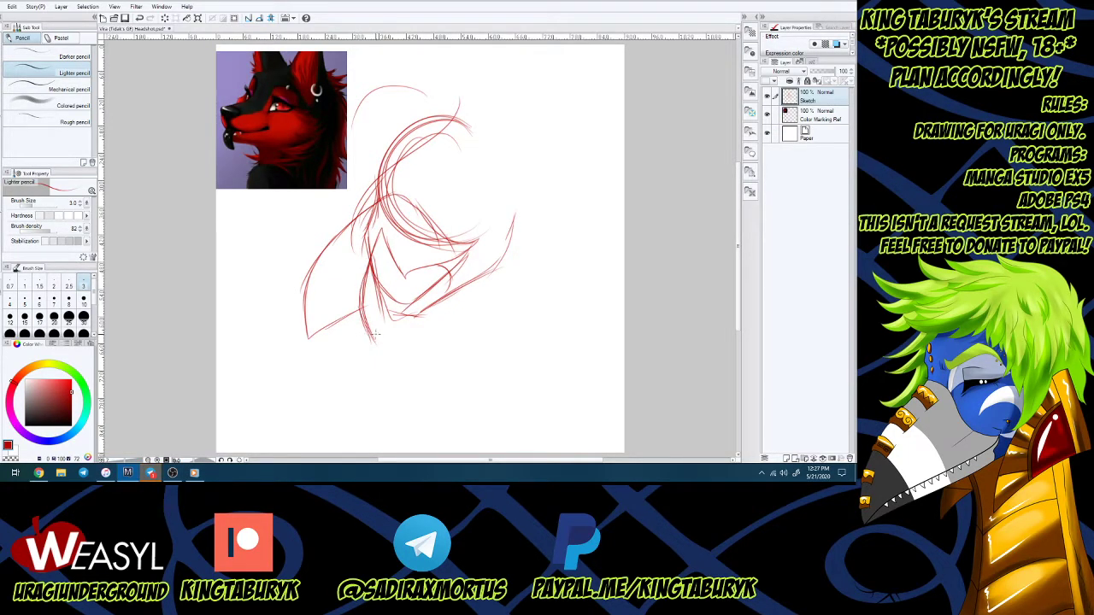
{"action": "key", "text": "ctrl+z"}
{"action": "key", "text": "ctrl+z"}
{"action": "key", "text": "ctrl+z"}
{"action": "key", "text": "ctrl+z"}
{"action": "key", "text": "ctrl+z"}
{"action": "key", "text": "ctrl+z"}
{"action": "key", "text": "ctrl+z"}
{"action": "key", "text": "ctrl+z"}
{"action": "key", "text": "ctrl+z"}
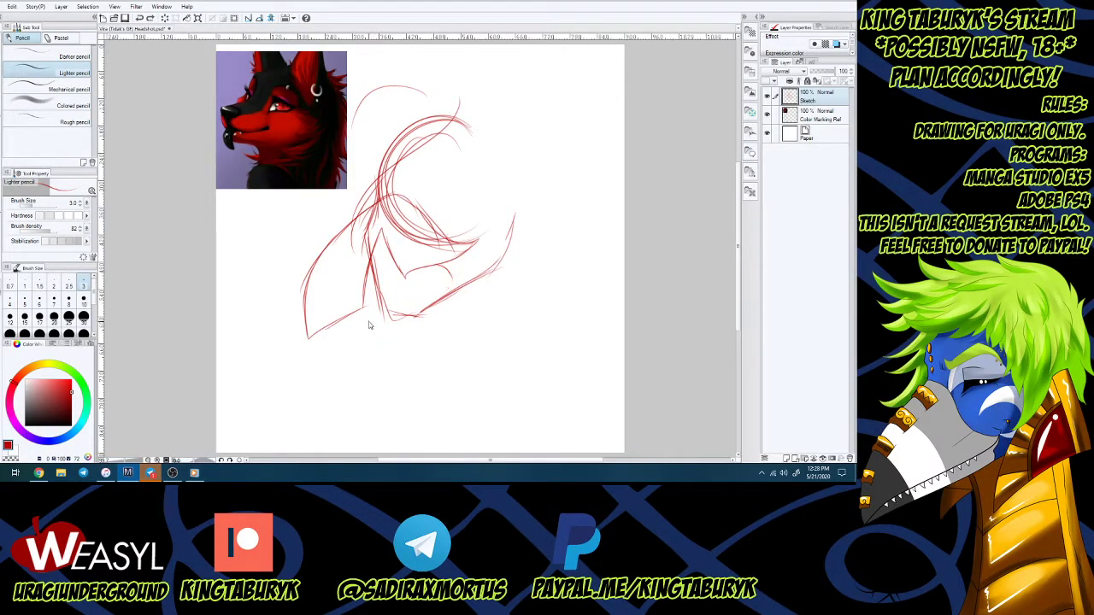
Draw the lower jaw edge with the mouth corner, and erase overlapping construction lines across the muzzle and jaw.
{"action": "mouse_move", "coordinate": [311, 338]}
{"action": "left_mouse_down"}
{"action": "mouse_move", "coordinate": [372, 344]}
{"action": "mouse_move", "coordinate": [357, 347]}
{"action": "mouse_move", "coordinate": [475, 275]}
{"action": "mouse_move", "coordinate": [465, 278]}
{"action": "mouse_move", "coordinate": [476, 241]}
{"action": "left_mouse_up"}
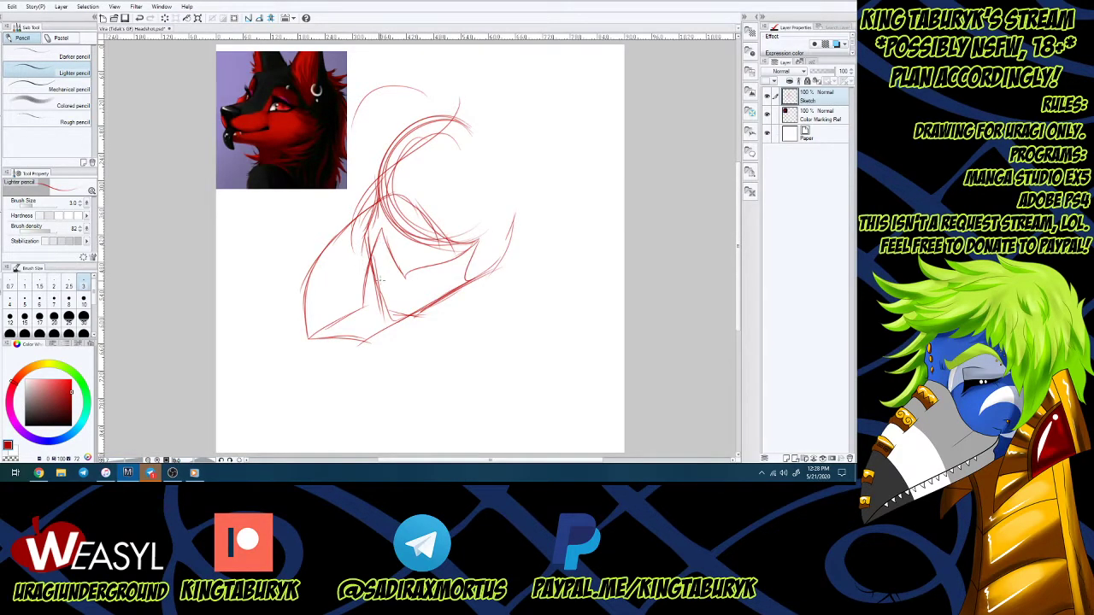
{"action": "key", "text": "e"}
{"action": "mouse_move", "coordinate": [378, 265]}
{"action": "left_mouse_down"}
{"action": "mouse_move", "coordinate": [383, 309]}
{"action": "mouse_move", "coordinate": [393, 295]}
{"action": "left_mouse_up"}
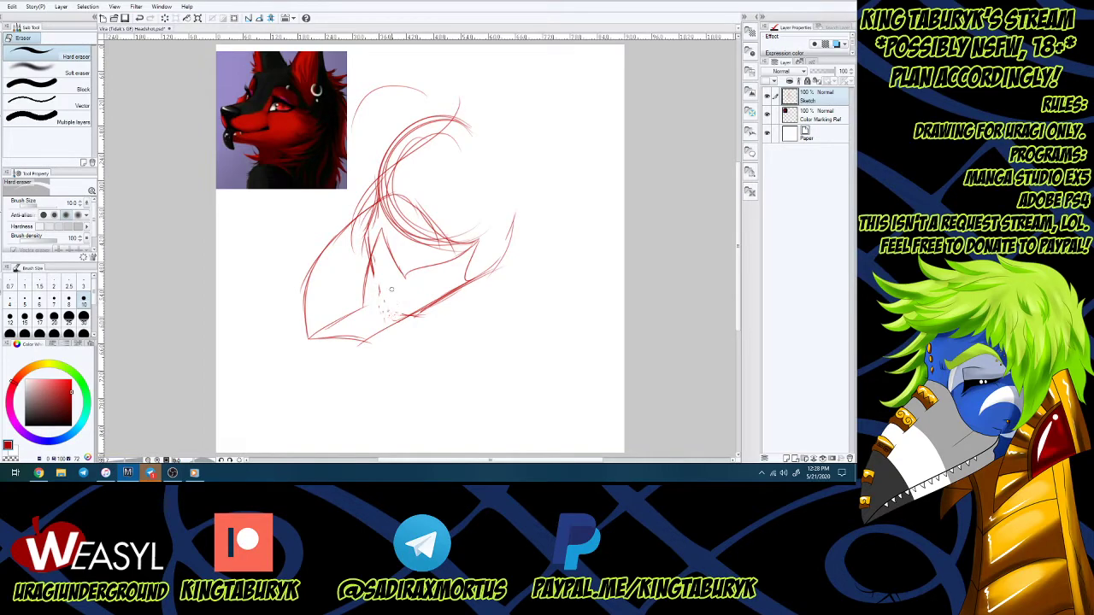
{"action": "mouse_move", "coordinate": [367, 229]}
{"action": "left_mouse_down"}
{"action": "mouse_move", "coordinate": [384, 205]}
{"action": "mouse_move", "coordinate": [364, 255]}
{"action": "left_mouse_up"}
{"action": "mouse_move", "coordinate": [398, 212]}
{"action": "left_mouse_down"}
{"action": "mouse_move", "coordinate": [406, 240]}
{"action": "mouse_move", "coordinate": [395, 224]}
{"action": "mouse_move", "coordinate": [436, 243]}
{"action": "mouse_move", "coordinate": [418, 231]}
{"action": "left_mouse_up"}
Pencil hair strands sweeping back from the forehead and the outer curve of a curled horn behind the jaw.
{"action": "key", "text": "p"}
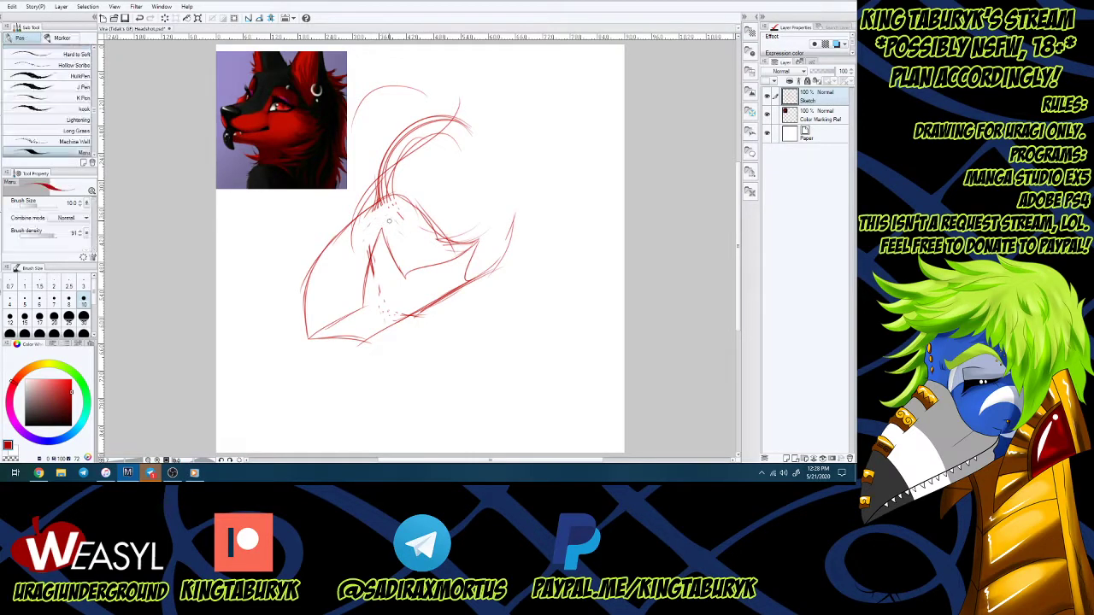
{"action": "mouse_move", "coordinate": [458, 109]}
{"action": "left_mouse_down"}
{"action": "mouse_move", "coordinate": [491, 158]}
{"action": "mouse_move", "coordinate": [529, 155]}
{"action": "mouse_move", "coordinate": [516, 184]}
{"action": "left_mouse_up"}
{"action": "mouse_move", "coordinate": [472, 154]}
{"action": "left_mouse_down"}
{"action": "mouse_move", "coordinate": [551, 186]}
{"action": "mouse_move", "coordinate": [535, 212]}
{"action": "left_mouse_up"}
{"action": "mouse_move", "coordinate": [491, 176]}
{"action": "left_mouse_down"}
{"action": "mouse_move", "coordinate": [547, 210]}
{"action": "mouse_move", "coordinate": [492, 303]}
{"action": "left_mouse_up"}
{"action": "mouse_move", "coordinate": [508, 219]}
{"action": "left_mouse_down"}
{"action": "mouse_move", "coordinate": [480, 276]}
{"action": "mouse_move", "coordinate": [511, 319]}
{"action": "mouse_move", "coordinate": [552, 314]}
{"action": "mouse_move", "coordinate": [576, 290]}
{"action": "left_mouse_up"}
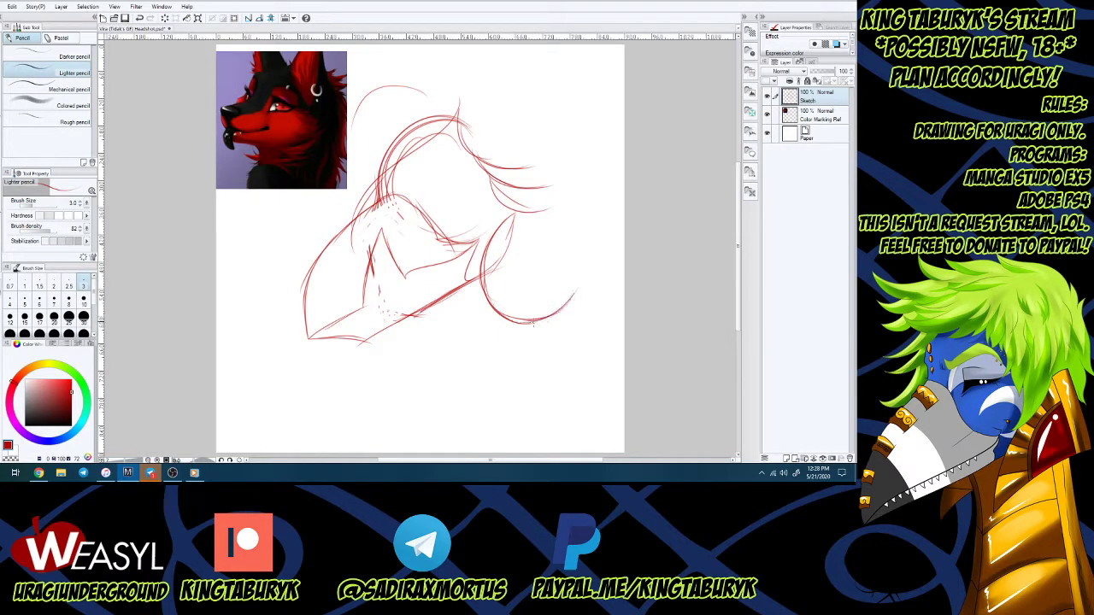
Sketch the front hair falling over the forehead and the angled brow lines above the eye.
{"action": "mouse_move", "coordinate": [453, 89]}
{"action": "left_mouse_down"}
{"action": "mouse_move", "coordinate": [418, 117]}
{"action": "mouse_move", "coordinate": [372, 136]}
{"action": "left_mouse_up"}
{"action": "mouse_move", "coordinate": [441, 93]}
{"action": "left_mouse_down"}
{"action": "mouse_move", "coordinate": [357, 129]}
{"action": "mouse_move", "coordinate": [349, 201]}
{"action": "mouse_move", "coordinate": [335, 156]}
{"action": "mouse_move", "coordinate": [337, 214]}
{"action": "left_mouse_up"}
{"action": "left_click_drag", "start_coordinate": [332, 167], "coordinate": [343, 224]}
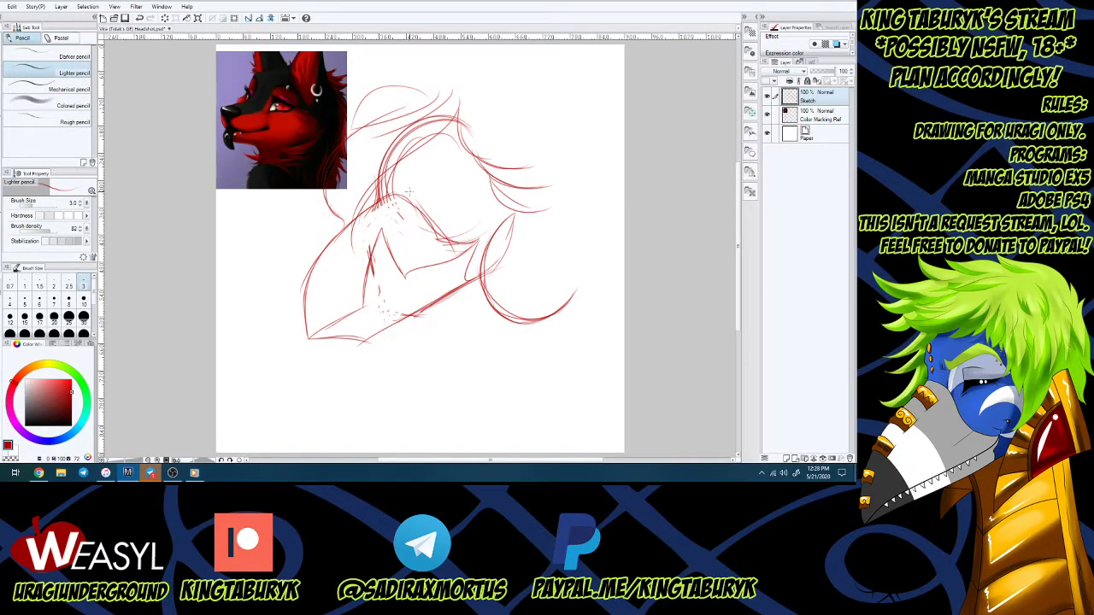
{"action": "mouse_move", "coordinate": [419, 171]}
{"action": "left_mouse_down"}
{"action": "mouse_move", "coordinate": [419, 186]}
{"action": "mouse_move", "coordinate": [467, 162]}
{"action": "mouse_move", "coordinate": [487, 181]}
{"action": "mouse_move", "coordinate": [455, 152]}
{"action": "mouse_move", "coordinate": [424, 175]}
{"action": "mouse_move", "coordinate": [471, 179]}
{"action": "mouse_move", "coordinate": [414, 205]}
{"action": "left_mouse_up"}
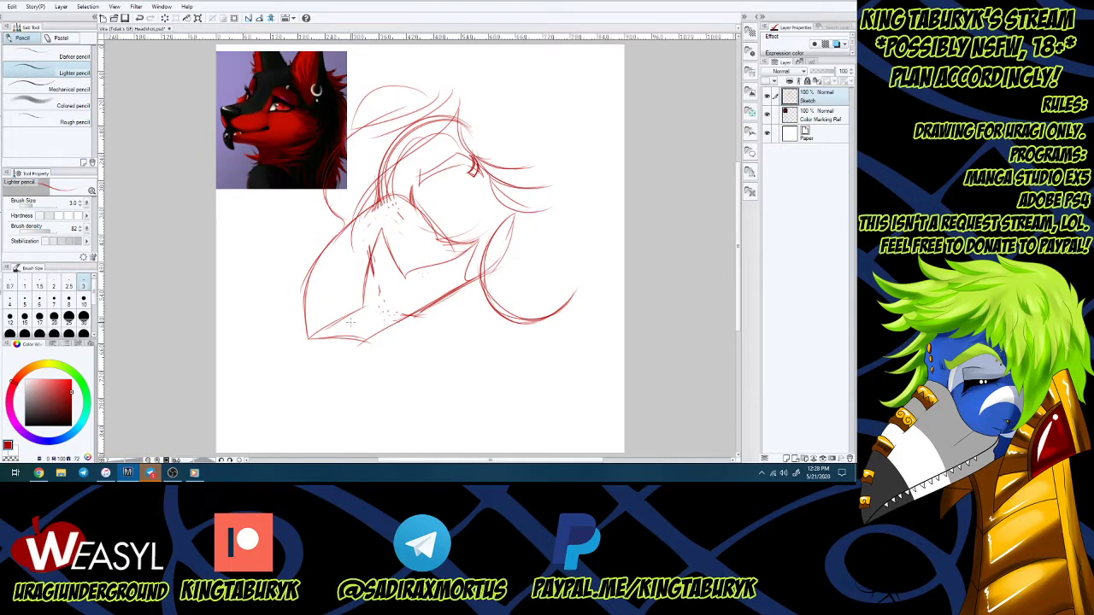
Add pointed teeth and two small round studs to the jaws, and draw the curled horn's inner curve.
{"action": "mouse_move", "coordinate": [356, 321]}
{"action": "left_mouse_down"}
{"action": "mouse_move", "coordinate": [368, 319]}
{"action": "mouse_move", "coordinate": [335, 325]}
{"action": "mouse_move", "coordinate": [352, 315]}
{"action": "left_mouse_up"}
{"action": "left_click_drag", "start_coordinate": [407, 268], "coordinate": [420, 277]}
{"action": "mouse_move", "coordinate": [536, 214]}
{"action": "left_mouse_down"}
{"action": "mouse_move", "coordinate": [510, 255]}
{"action": "mouse_move", "coordinate": [540, 276]}
{"action": "mouse_move", "coordinate": [516, 287]}
{"action": "mouse_move", "coordinate": [529, 271]}
{"action": "mouse_move", "coordinate": [566, 275]}
{"action": "left_mouse_up"}
{"action": "mouse_move", "coordinate": [529, 224]}
{"action": "left_mouse_down"}
{"action": "mouse_move", "coordinate": [511, 265]}
{"action": "mouse_move", "coordinate": [517, 247]}
{"action": "mouse_move", "coordinate": [549, 279]}
{"action": "left_mouse_up"}
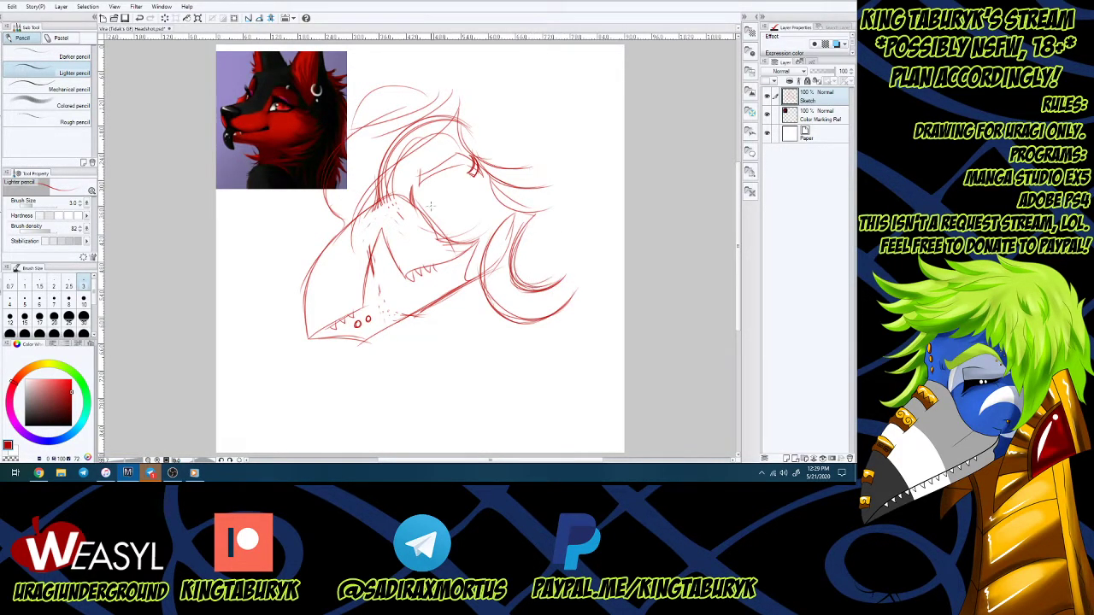
Sketch the narrow eye shape and the ridge bands across the curled horn.
{"action": "mouse_move", "coordinate": [425, 207]}
{"action": "left_mouse_down"}
{"action": "mouse_move", "coordinate": [440, 187]}
{"action": "mouse_move", "coordinate": [491, 188]}
{"action": "mouse_move", "coordinate": [422, 205]}
{"action": "mouse_move", "coordinate": [444, 195]}
{"action": "left_mouse_up"}
{"action": "left_click_drag", "start_coordinate": [451, 194], "coordinate": [472, 192]}
{"action": "mouse_move", "coordinate": [519, 242]}
{"action": "left_mouse_down"}
{"action": "mouse_move", "coordinate": [530, 314]}
{"action": "mouse_move", "coordinate": [509, 326]}
{"action": "mouse_move", "coordinate": [537, 287]}
{"action": "mouse_move", "coordinate": [532, 327]}
{"action": "left_mouse_up"}
{"action": "mouse_move", "coordinate": [556, 282]}
{"action": "left_mouse_down"}
{"action": "mouse_move", "coordinate": [543, 328]}
{"action": "mouse_move", "coordinate": [567, 311]}
{"action": "left_mouse_up"}
{"action": "left_click_drag", "start_coordinate": [513, 221], "coordinate": [509, 294]}
Sketch the large volume of hair sweeping from the top of the head down its back.
{"action": "mouse_move", "coordinate": [470, 100]}
{"action": "left_mouse_down"}
{"action": "mouse_move", "coordinate": [504, 125]}
{"action": "mouse_move", "coordinate": [527, 106]}
{"action": "mouse_move", "coordinate": [569, 180]}
{"action": "left_mouse_up"}
{"action": "left_click_drag", "start_coordinate": [535, 106], "coordinate": [559, 184]}
{"action": "left_click_drag", "start_coordinate": [465, 87], "coordinate": [590, 195]}
{"action": "mouse_move", "coordinate": [505, 94]}
{"action": "left_mouse_down"}
{"action": "mouse_move", "coordinate": [528, 96]}
{"action": "mouse_move", "coordinate": [611, 246]}
{"action": "left_mouse_up"}
{"action": "left_click_drag", "start_coordinate": [586, 142], "coordinate": [615, 209]}
{"action": "left_click_drag", "start_coordinate": [612, 202], "coordinate": [603, 250]}
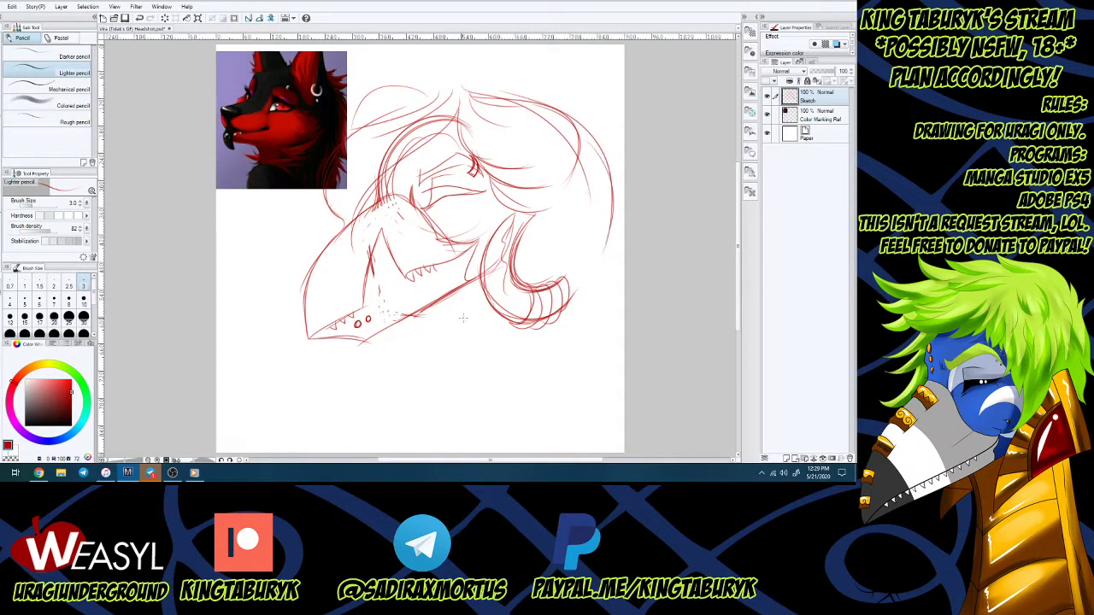
Sketch the front of the neck below the jaw, curving down into the chest.
{"action": "mouse_move", "coordinate": [420, 305]}
{"action": "left_mouse_down"}
{"action": "mouse_move", "coordinate": [454, 376]}
{"action": "mouse_move", "coordinate": [451, 400]}
{"action": "left_mouse_up"}
{"action": "mouse_move", "coordinate": [442, 338]}
{"action": "left_mouse_down"}
{"action": "mouse_move", "coordinate": [458, 424]}
{"action": "mouse_move", "coordinate": [436, 455]}
{"action": "left_mouse_up"}
{"action": "left_click_drag", "start_coordinate": [446, 377], "coordinate": [458, 426]}
{"action": "mouse_move", "coordinate": [420, 312]}
{"action": "left_mouse_down"}
{"action": "mouse_move", "coordinate": [453, 391]}
{"action": "mouse_move", "coordinate": [439, 332]}
{"action": "mouse_move", "coordinate": [415, 417]}
{"action": "mouse_move", "coordinate": [359, 435]}
{"action": "mouse_move", "coordinate": [367, 451]}
{"action": "mouse_move", "coordinate": [398, 452]}
{"action": "left_mouse_up"}
{"action": "mouse_move", "coordinate": [336, 417]}
{"action": "left_mouse_down"}
{"action": "mouse_move", "coordinate": [376, 450]}
{"action": "mouse_move", "coordinate": [426, 443]}
{"action": "left_mouse_up"}
{"action": "mouse_move", "coordinate": [352, 436]}
{"action": "left_mouse_down"}
{"action": "mouse_move", "coordinate": [386, 452]}
{"action": "mouse_move", "coordinate": [439, 433]}
{"action": "mouse_move", "coordinate": [430, 452]}
{"action": "left_mouse_up"}
{"action": "mouse_move", "coordinate": [416, 317]}
{"action": "left_mouse_down"}
{"action": "mouse_move", "coordinate": [451, 341]}
{"action": "mouse_move", "coordinate": [455, 401]}
{"action": "left_mouse_up"}
Sketch the back of the neck from below the horn down to the canvas's lower right corner.
{"action": "mouse_move", "coordinate": [555, 319]}
{"action": "left_mouse_down"}
{"action": "mouse_move", "coordinate": [554, 372]}
{"action": "mouse_move", "coordinate": [575, 411]}
{"action": "left_mouse_up"}
{"action": "left_click_drag", "start_coordinate": [559, 338], "coordinate": [602, 434]}
{"action": "left_click_drag", "start_coordinate": [566, 386], "coordinate": [623, 442]}
{"action": "left_click_drag", "start_coordinate": [559, 342], "coordinate": [603, 431]}
{"action": "left_click_drag", "start_coordinate": [578, 358], "coordinate": [621, 442]}
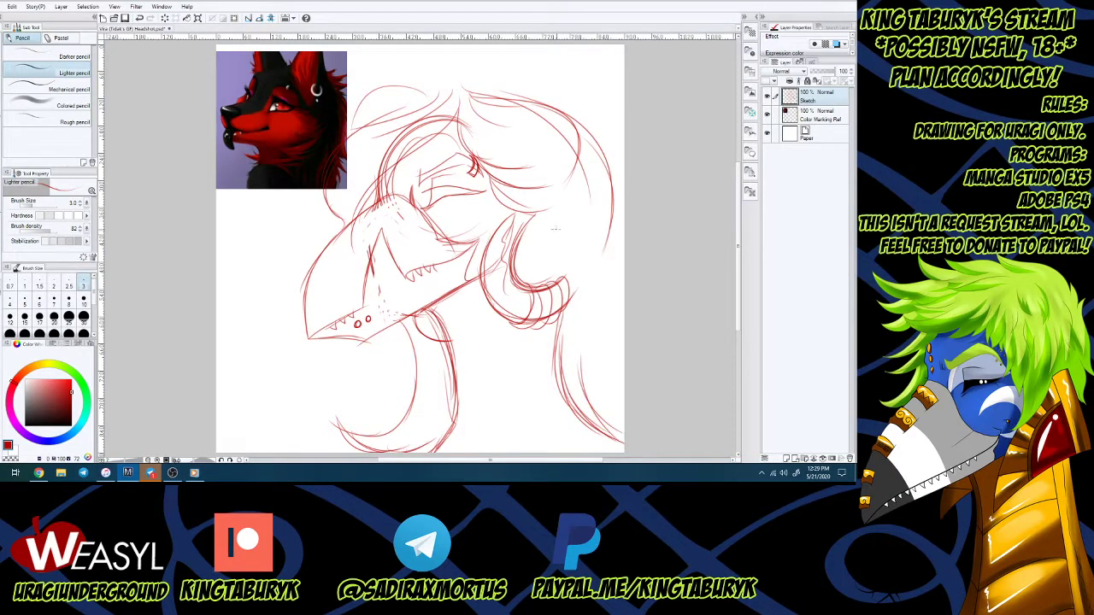
Add hair strands beside the horn and reinforce the outer hair contour over the top and back of the head.
{"action": "mouse_move", "coordinate": [533, 220]}
{"action": "left_mouse_down"}
{"action": "mouse_move", "coordinate": [521, 284]}
{"action": "mouse_move", "coordinate": [550, 280]}
{"action": "left_mouse_up"}
{"action": "left_click_drag", "start_coordinate": [604, 161], "coordinate": [614, 219]}
{"action": "mouse_move", "coordinate": [612, 181]}
{"action": "left_mouse_down"}
{"action": "mouse_move", "coordinate": [619, 290]}
{"action": "mouse_move", "coordinate": [622, 253]}
{"action": "left_mouse_up"}
{"action": "left_click_drag", "start_coordinate": [599, 155], "coordinate": [613, 199]}
{"action": "mouse_move", "coordinate": [452, 82]}
{"action": "left_mouse_down"}
{"action": "mouse_move", "coordinate": [386, 92]}
{"action": "mouse_move", "coordinate": [347, 115]}
{"action": "left_mouse_up"}
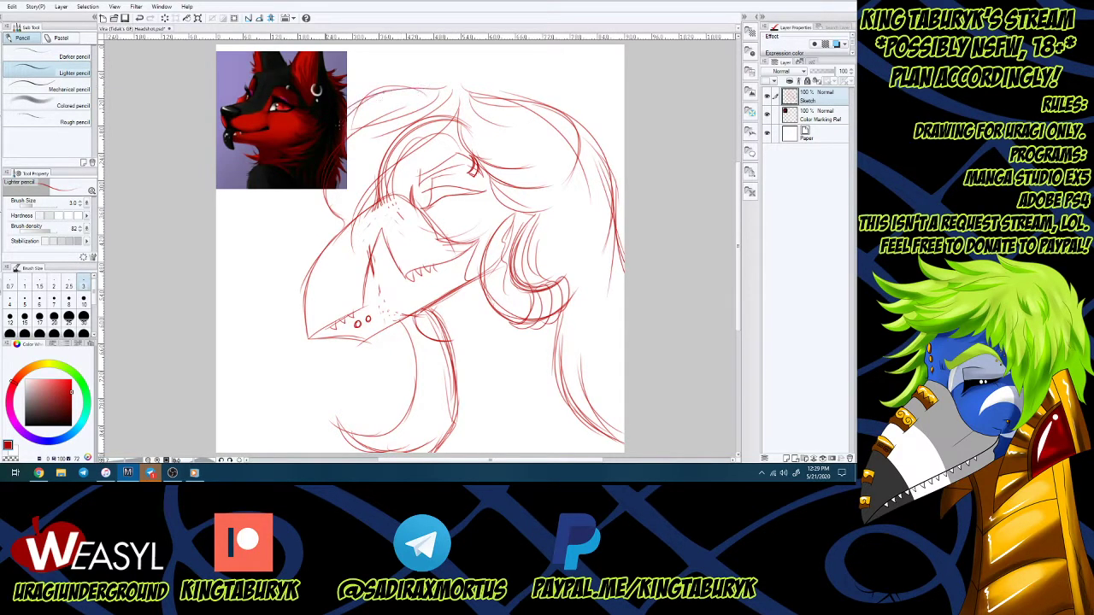
{"action": "mouse_move", "coordinate": [429, 88]}
{"action": "left_mouse_down"}
{"action": "mouse_move", "coordinate": [348, 113]}
{"action": "mouse_move", "coordinate": [443, 86]}
{"action": "mouse_move", "coordinate": [544, 96]}
{"action": "mouse_move", "coordinate": [508, 85]}
{"action": "left_mouse_up"}
{"action": "left_click_drag", "start_coordinate": [498, 86], "coordinate": [598, 164]}
{"action": "left_click_drag", "start_coordinate": [548, 89], "coordinate": [623, 189]}
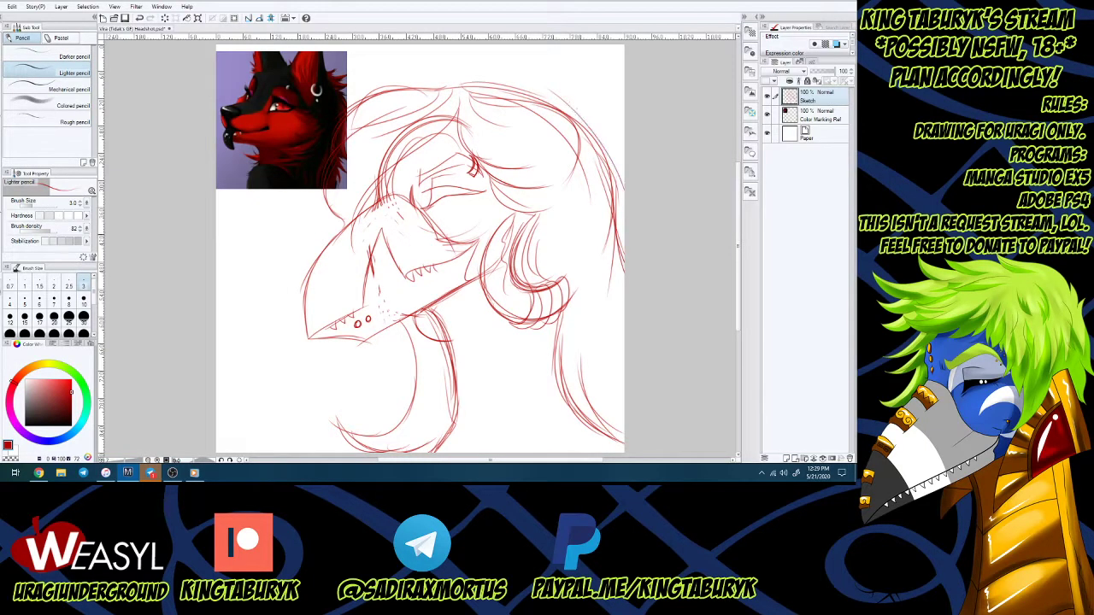
Scale the sketch up slightly toward the canvas's upper left, and add a handwritten signature near the lower left corner.
{"action": "left_click", "coordinate": [12, 6]}
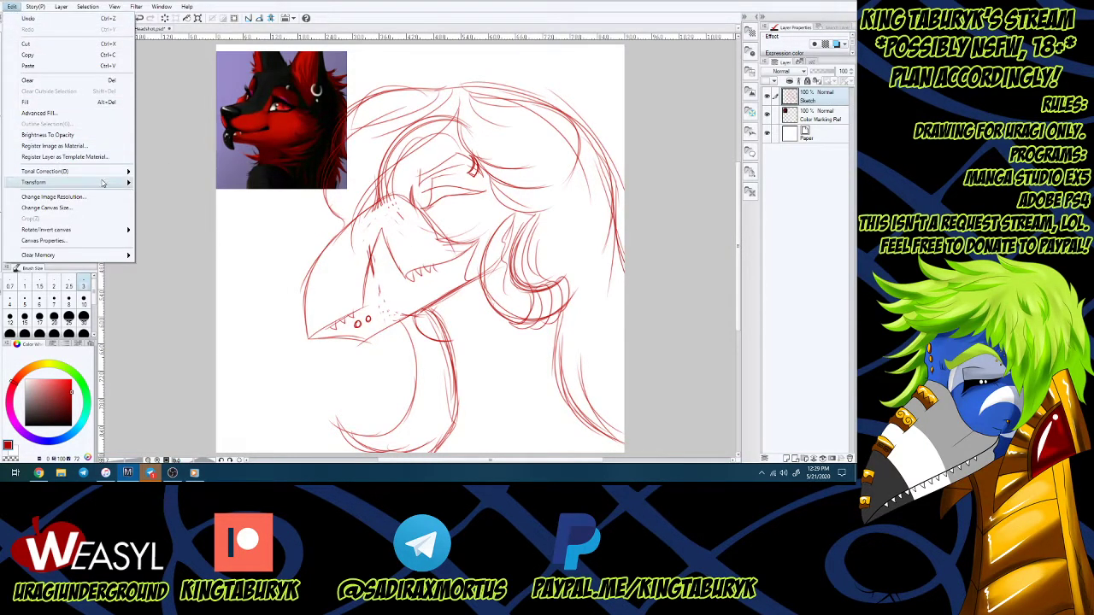
{"action": "mouse_move", "coordinate": [128, 183]}
{"action": "left_click", "coordinate": [175, 194]}
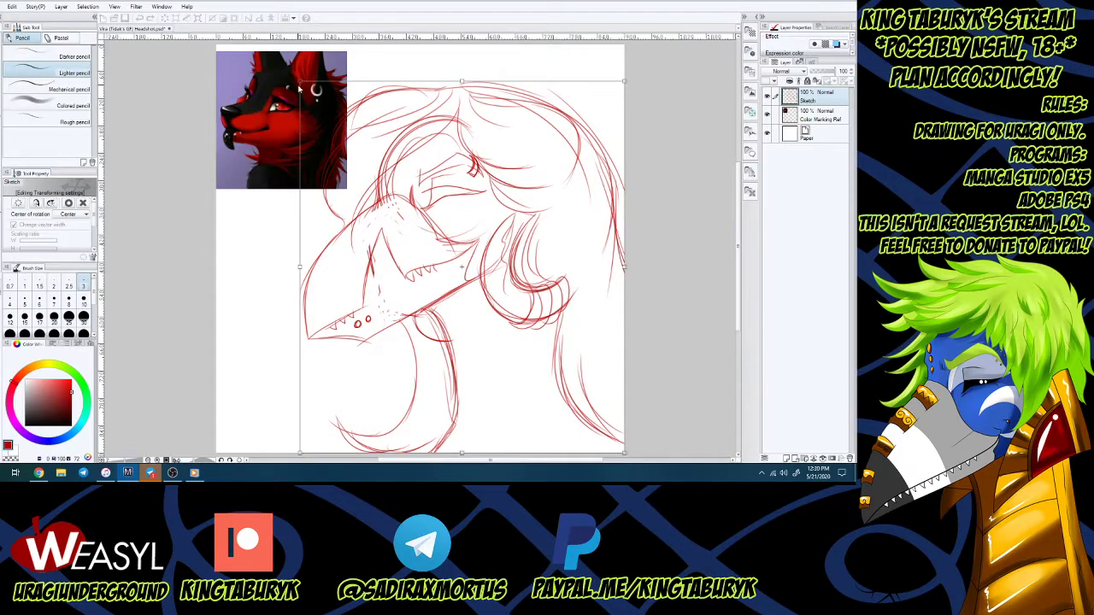
{"action": "left_click_drag", "start_coordinate": [300, 81], "coordinate": [282, 60]}
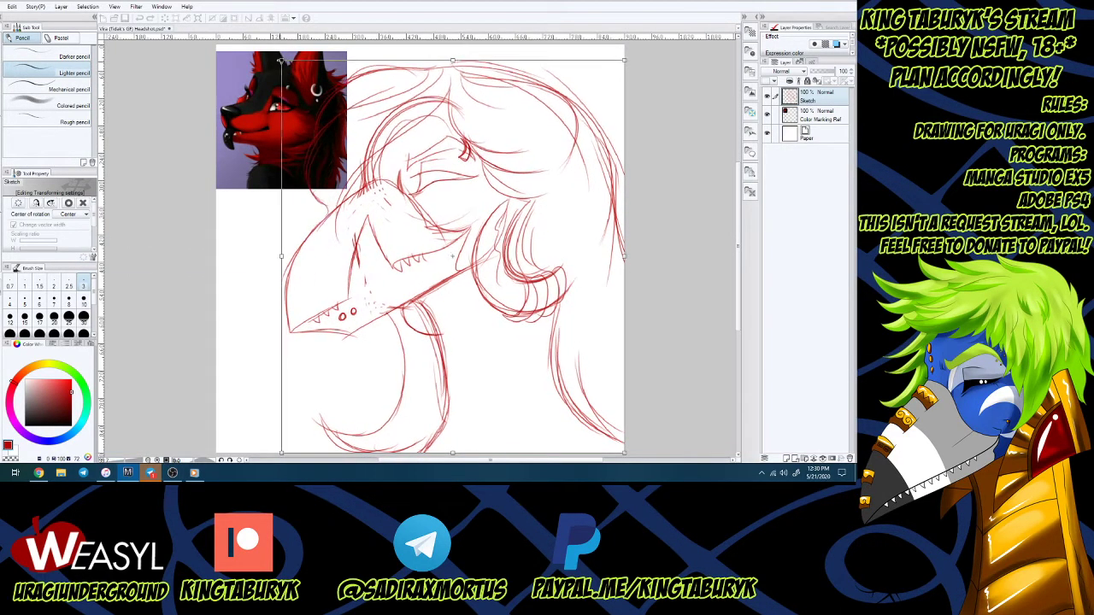
{"action": "key", "text": "Return"}
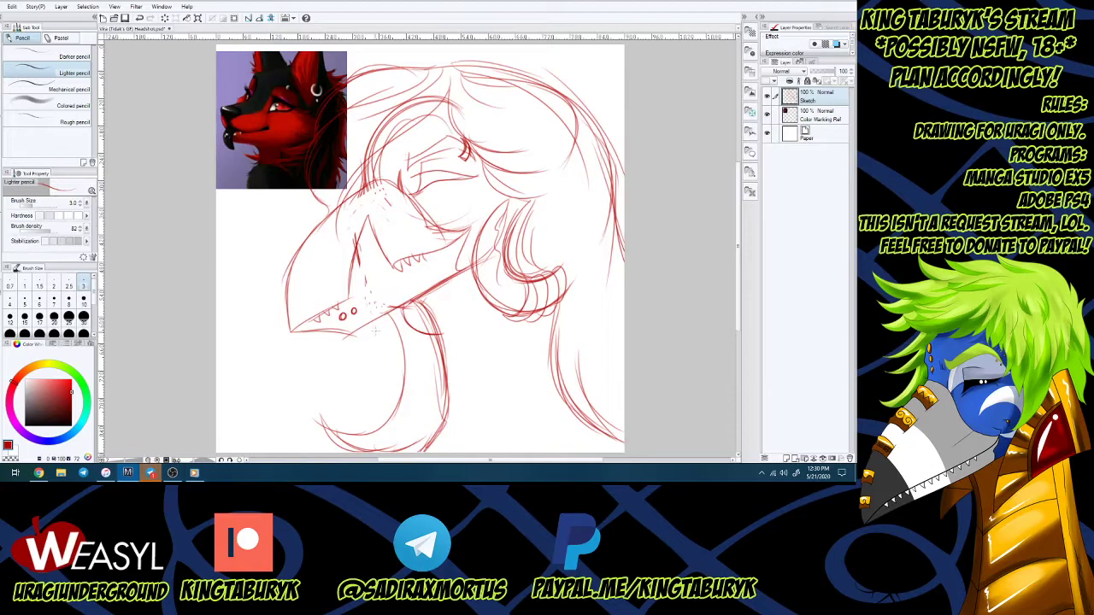
{"action": "mouse_move", "coordinate": [237, 430]}
{"action": "left_mouse_down"}
{"action": "mouse_move", "coordinate": [243, 395]}
{"action": "mouse_move", "coordinate": [266, 411]}
{"action": "mouse_move", "coordinate": [262, 395]}
{"action": "mouse_move", "coordinate": [269, 408]}
{"action": "left_mouse_up"}
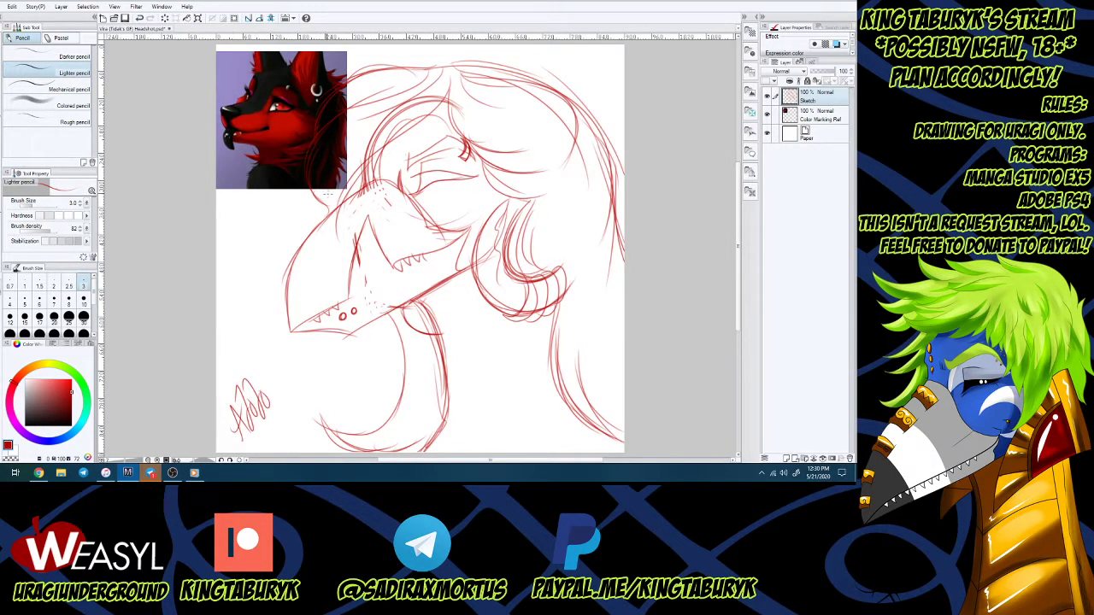
Hide the Color Marking Ref layer and set the Sketch layer's opacity to 35%.
{"action": "left_click", "coordinate": [283, 120], "text": "alt"}
{"action": "left_click", "coordinate": [767, 114]}
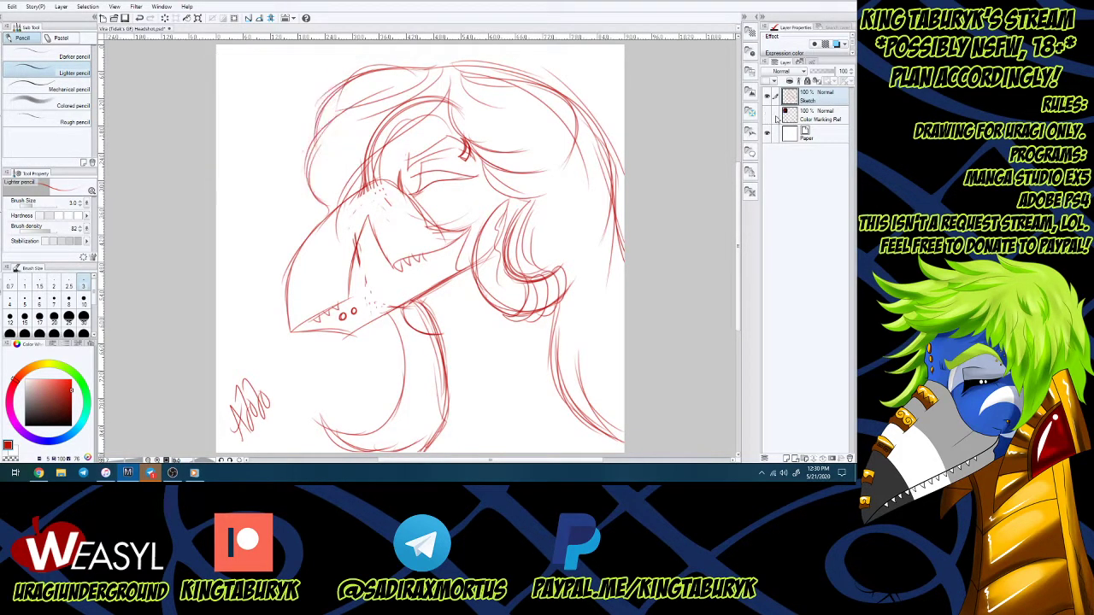
{"action": "left_click", "coordinate": [820, 72]}
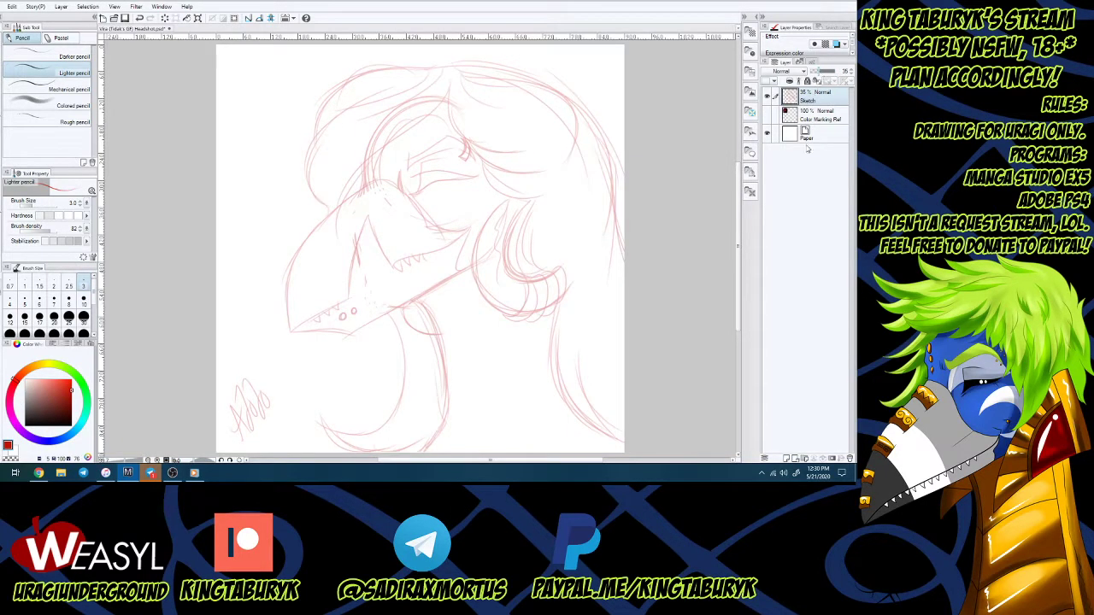
Add a new layer above the sketch and name it Lines.
{"action": "left_click", "coordinate": [786, 459]}
{"action": "double_click", "coordinate": [810, 101]}
{"action": "type", "text": "Lines"}
{"action": "key", "text": "Return"}
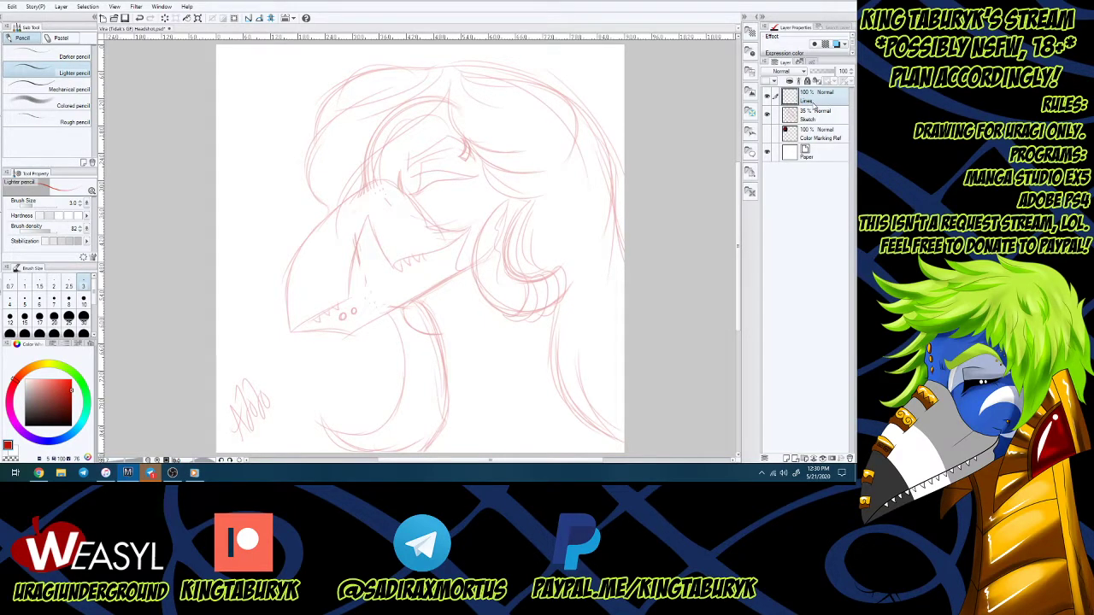
Set the colour to black, outline the eye shape over the sketch and fill it on the Lines layer.
{"action": "key", "text": "p"}
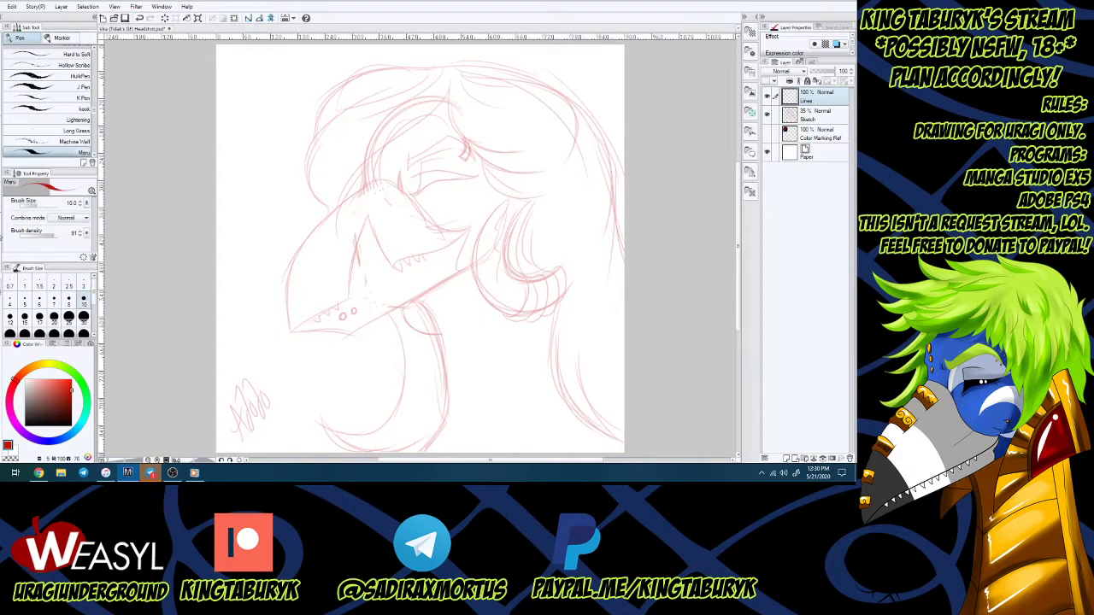
{"action": "left_click_drag", "start_coordinate": [47, 401], "coordinate": [13, 447]}
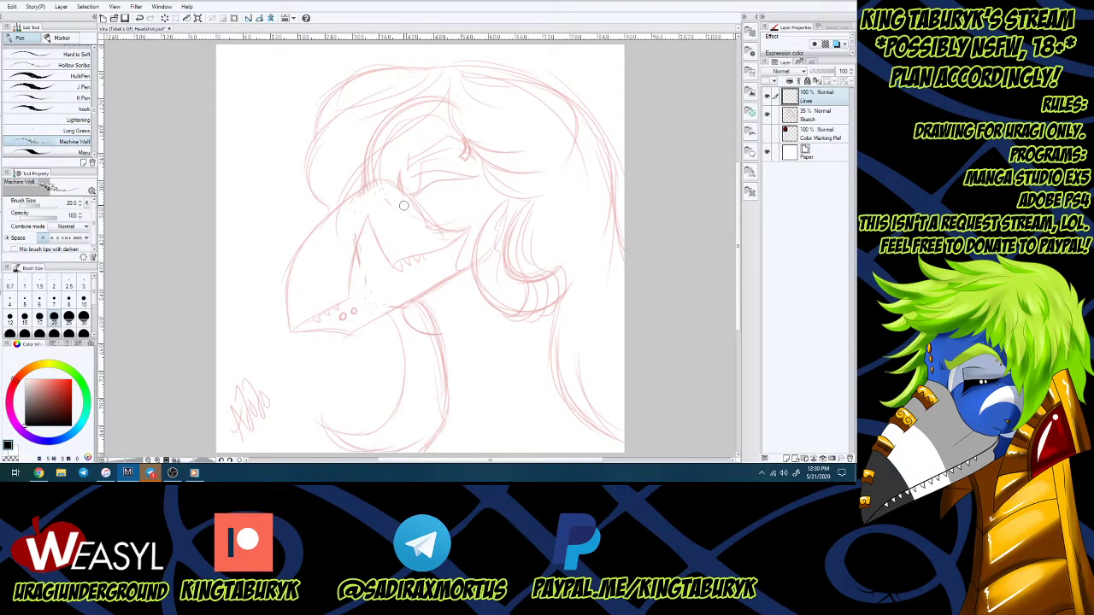
{"action": "key", "text": "period"}
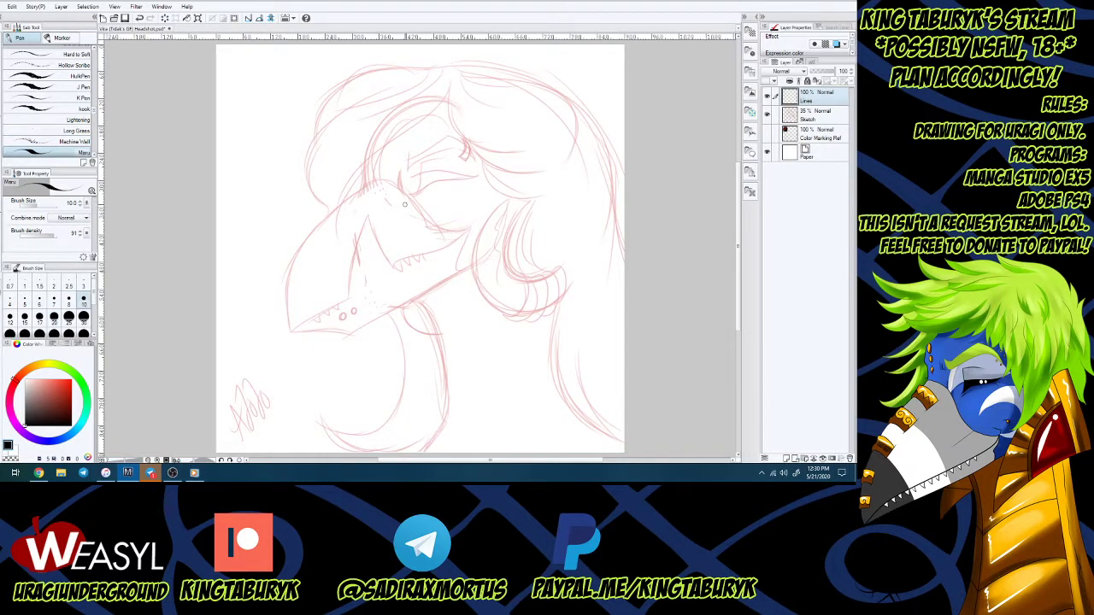
{"action": "key", "text": "m"}
{"action": "mouse_move", "coordinate": [418, 193]}
{"action": "left_mouse_down"}
{"action": "mouse_move", "coordinate": [421, 171]}
{"action": "mouse_move", "coordinate": [478, 173]}
{"action": "mouse_move", "coordinate": [418, 193]}
{"action": "left_mouse_up"}
{"action": "key", "text": "g"}
{"action": "left_click", "coordinate": [440, 181]}
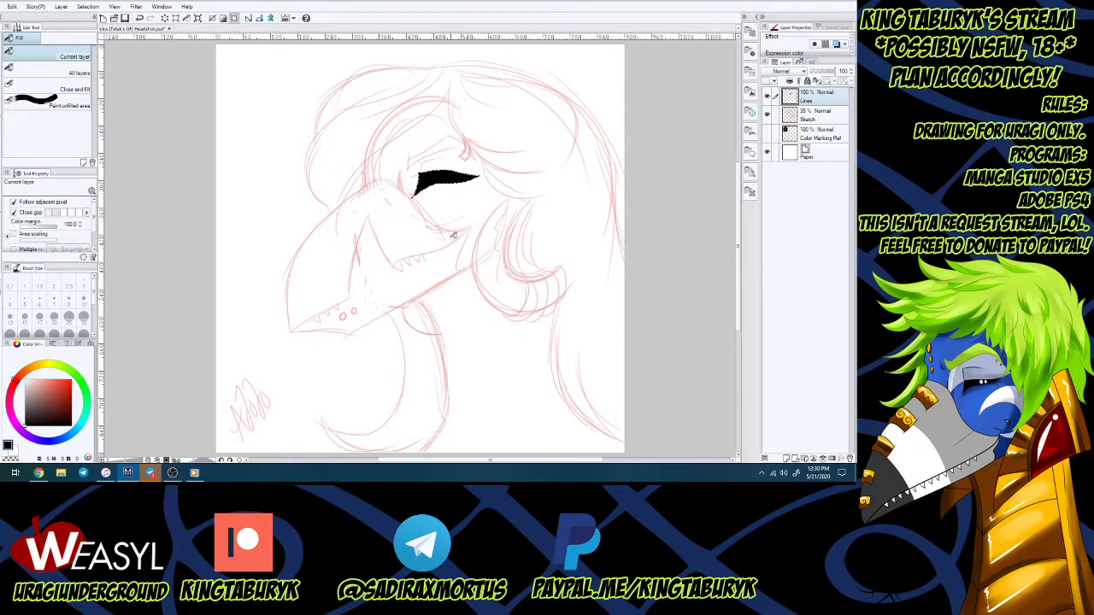
{"action": "key", "text": "m"}
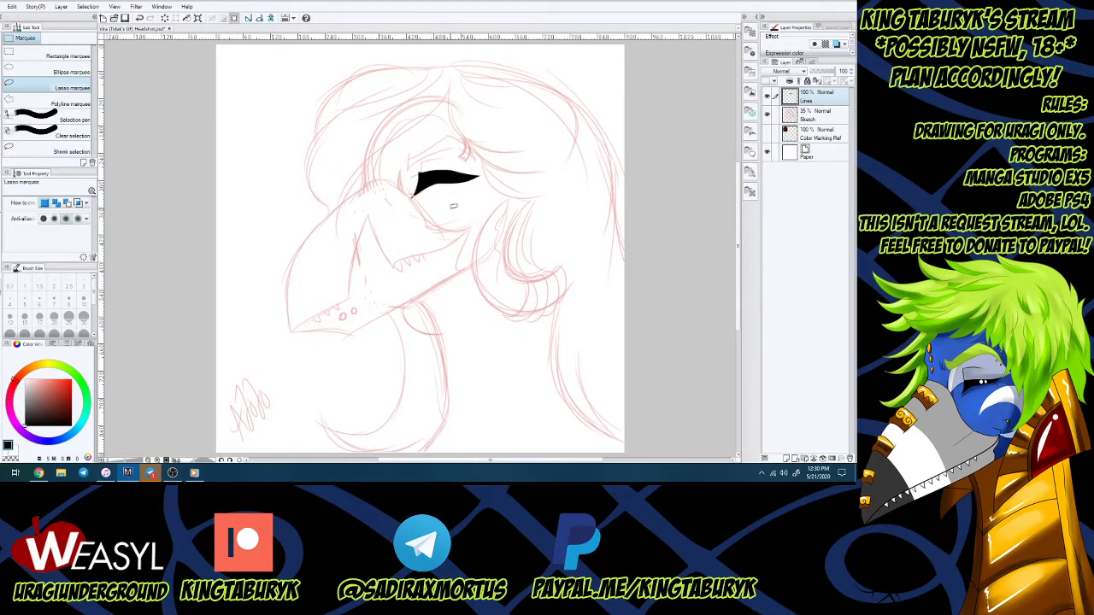
Sample red from the briefly shown colour reference and paint two red pupils inside the black eye.
{"action": "left_click", "coordinate": [767, 133]}
{"action": "left_click", "coordinate": [285, 104], "text": "alt"}
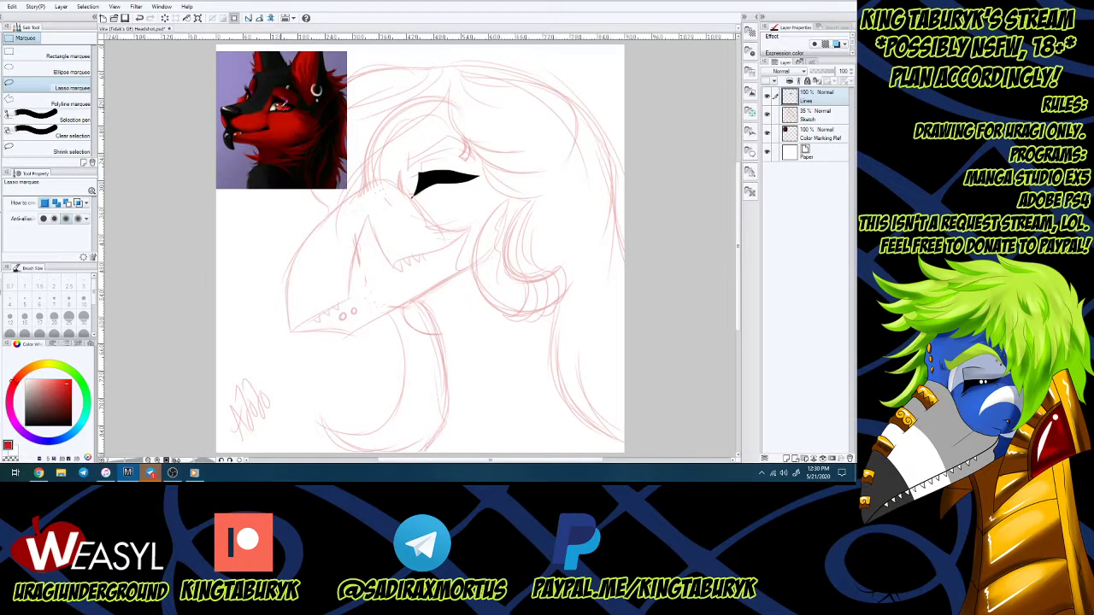
{"action": "left_click", "coordinate": [767, 133]}
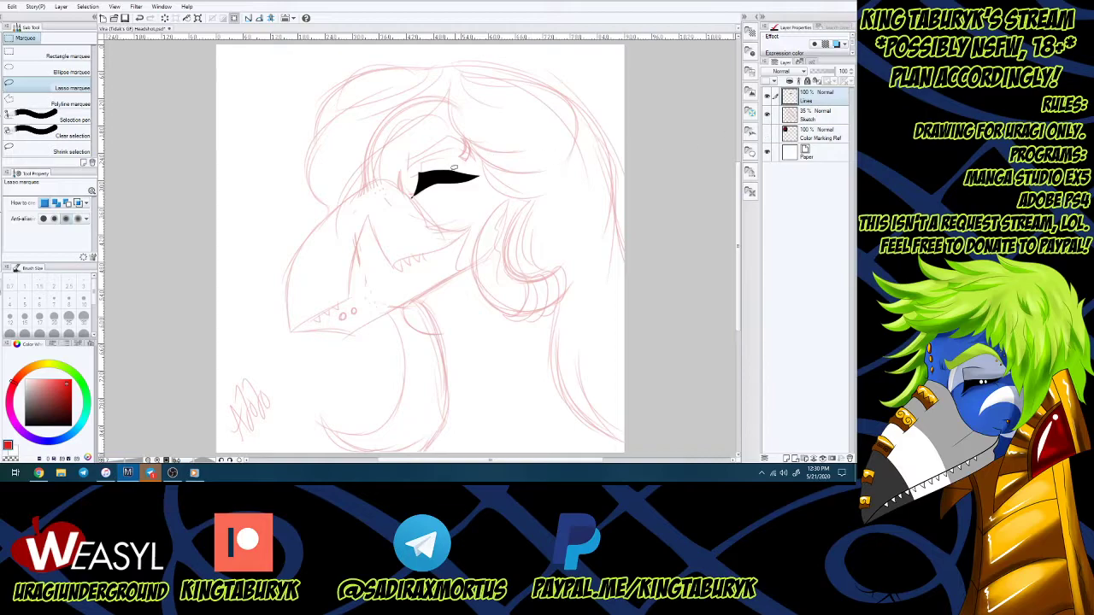
{"action": "scroll", "coordinate": [419, 162], "scroll_direction": "up", "scroll_amount": 5}
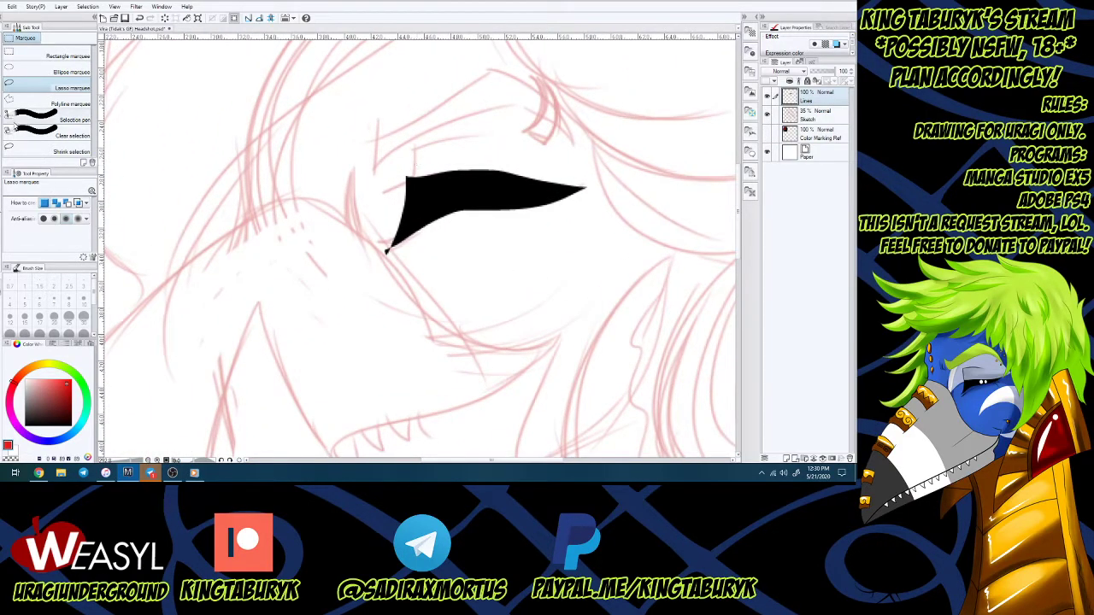
{"action": "key", "text": "p"}
{"action": "mouse_move", "coordinate": [442, 196]}
{"action": "left_mouse_down"}
{"action": "mouse_move", "coordinate": [466, 193]}
{"action": "mouse_move", "coordinate": [436, 202]}
{"action": "mouse_move", "coordinate": [448, 181]}
{"action": "mouse_move", "coordinate": [457, 194]}
{"action": "mouse_move", "coordinate": [502, 195]}
{"action": "left_mouse_up"}
Add small white highlights to the two red pupils and switch the drawing colour back to black.
{"action": "key", "text": "c"}
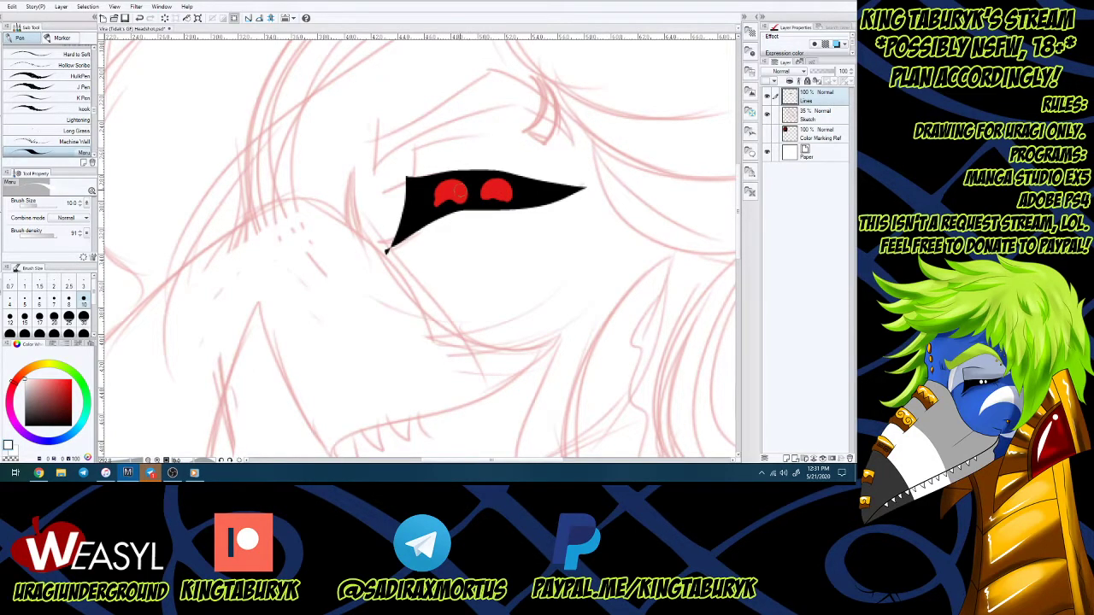
{"action": "left_click", "coordinate": [461, 187]}
{"action": "left_click", "coordinate": [506, 186]}
{"action": "left_click", "coordinate": [483, 197]}
{"action": "key", "text": "x"}
{"action": "scroll", "coordinate": [408, 208], "scroll_direction": "down", "scroll_amount": 5}
{"action": "scroll", "coordinate": [404, 170], "scroll_direction": "up", "scroll_amount": 3}
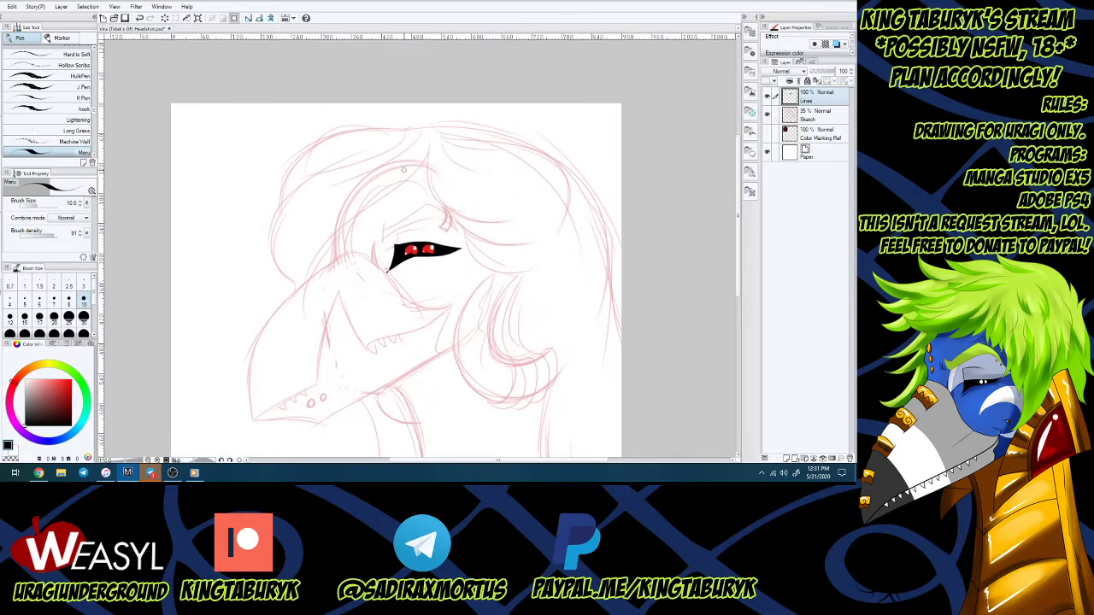
{"action": "scroll", "coordinate": [405, 170], "scroll_direction": "up", "scroll_amount": 3}
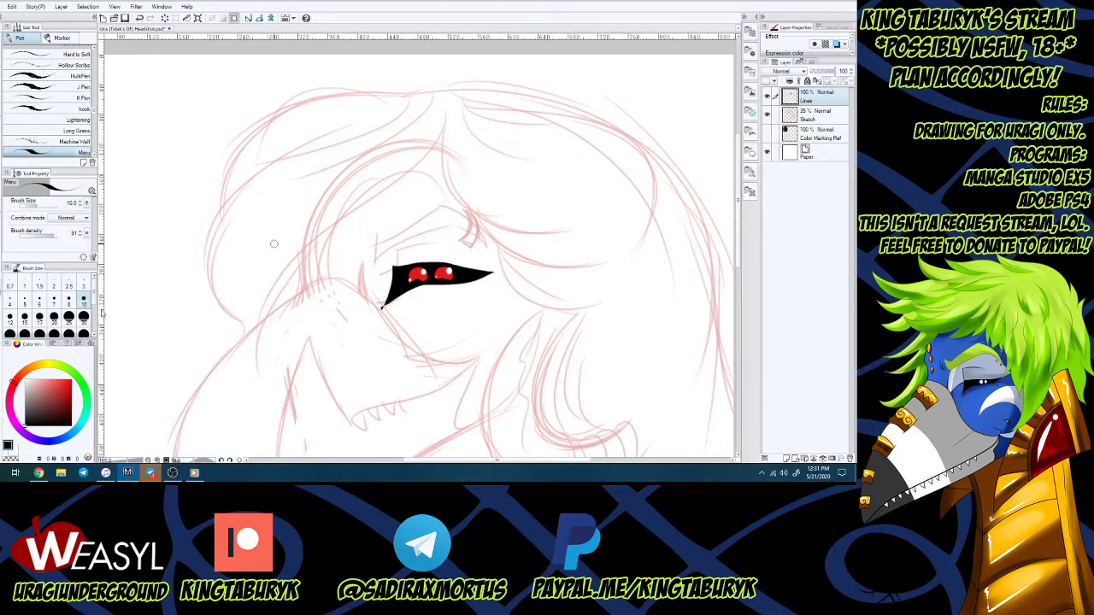
Set the brush size to 3 and ink the brow, eye creases, front hairline and top edge of the beak over the sketch.
{"action": "left_click", "coordinate": [83, 290]}
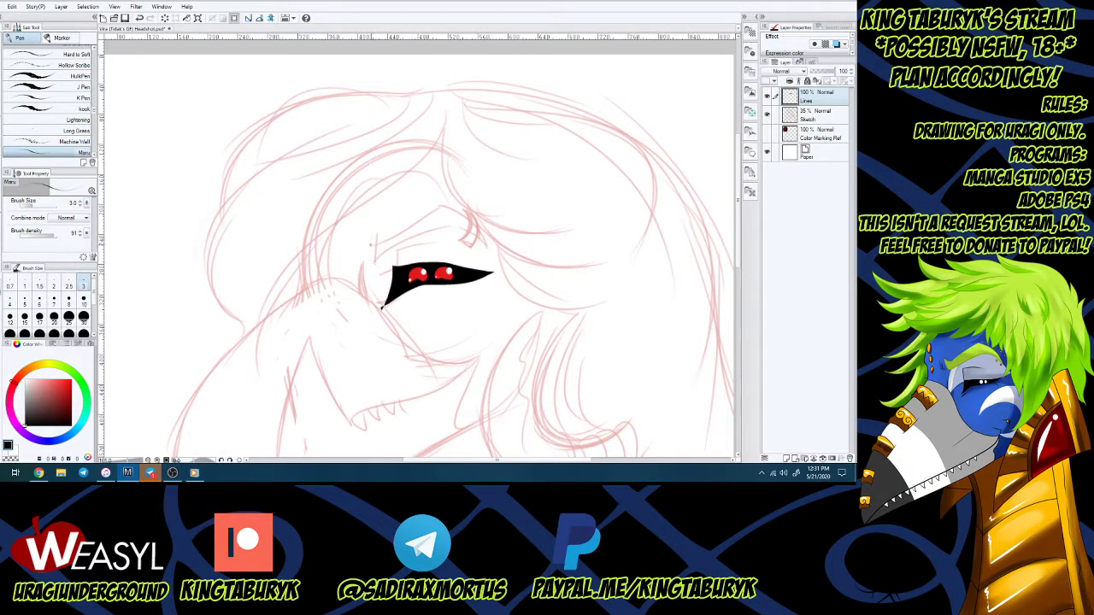
{"action": "mouse_move", "coordinate": [393, 270]}
{"action": "left_mouse_down"}
{"action": "mouse_move", "coordinate": [393, 244]}
{"action": "mouse_move", "coordinate": [429, 239]}
{"action": "left_mouse_up"}
{"action": "mouse_move", "coordinate": [358, 234]}
{"action": "left_mouse_down"}
{"action": "mouse_move", "coordinate": [385, 255]}
{"action": "mouse_move", "coordinate": [429, 221]}
{"action": "mouse_move", "coordinate": [484, 232]}
{"action": "mouse_move", "coordinate": [421, 193]}
{"action": "mouse_move", "coordinate": [384, 234]}
{"action": "mouse_move", "coordinate": [354, 227]}
{"action": "mouse_move", "coordinate": [376, 256]}
{"action": "mouse_move", "coordinate": [367, 297]}
{"action": "mouse_move", "coordinate": [374, 288]}
{"action": "left_mouse_up"}
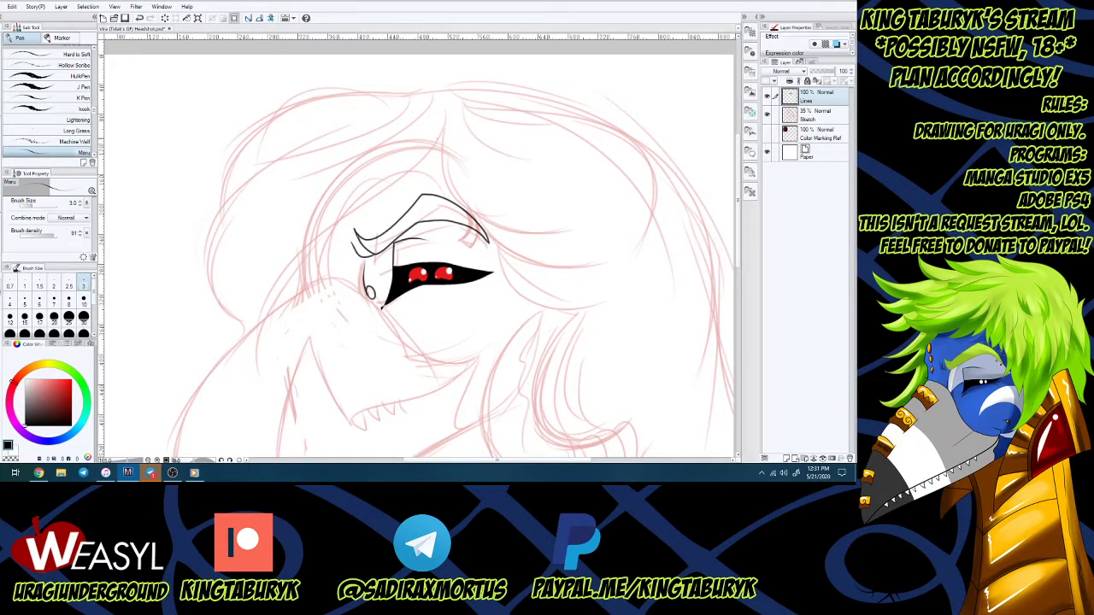
{"action": "left_click_drag", "start_coordinate": [441, 124], "coordinate": [270, 301]}
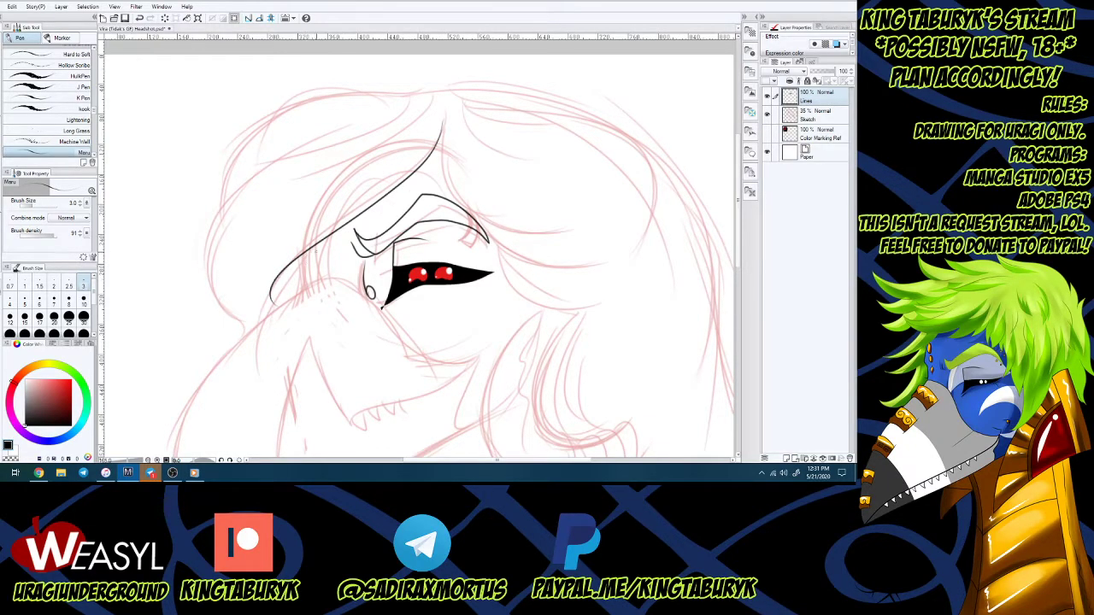
{"action": "mouse_move", "coordinate": [321, 243]}
{"action": "left_mouse_down"}
{"action": "mouse_move", "coordinate": [324, 282]}
{"action": "mouse_move", "coordinate": [364, 290]}
{"action": "mouse_move", "coordinate": [412, 351]}
{"action": "mouse_move", "coordinate": [367, 372]}
{"action": "left_mouse_up"}
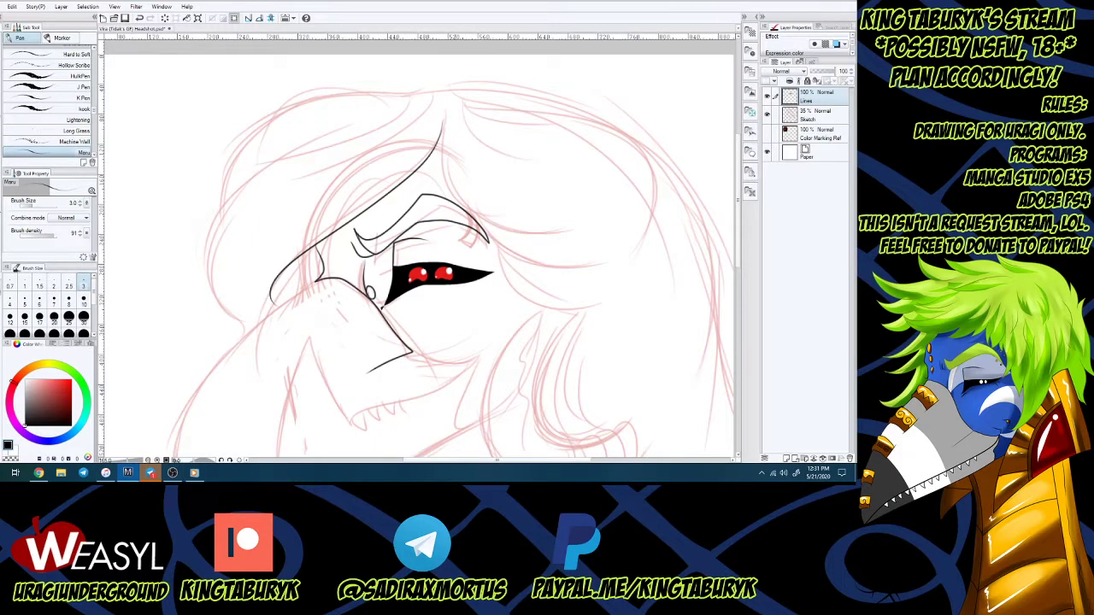
Ink the hair strands sweeping back beside the eye, plus the small brow circles and the line under the eye.
{"action": "left_click_drag", "start_coordinate": [466, 213], "coordinate": [580, 224]}
{"action": "mouse_move", "coordinate": [478, 210]}
{"action": "left_mouse_down"}
{"action": "mouse_move", "coordinate": [493, 243]}
{"action": "mouse_move", "coordinate": [624, 263]}
{"action": "left_mouse_up"}
{"action": "mouse_move", "coordinate": [514, 276]}
{"action": "left_mouse_down"}
{"action": "mouse_move", "coordinate": [523, 308]}
{"action": "mouse_move", "coordinate": [634, 334]}
{"action": "left_mouse_up"}
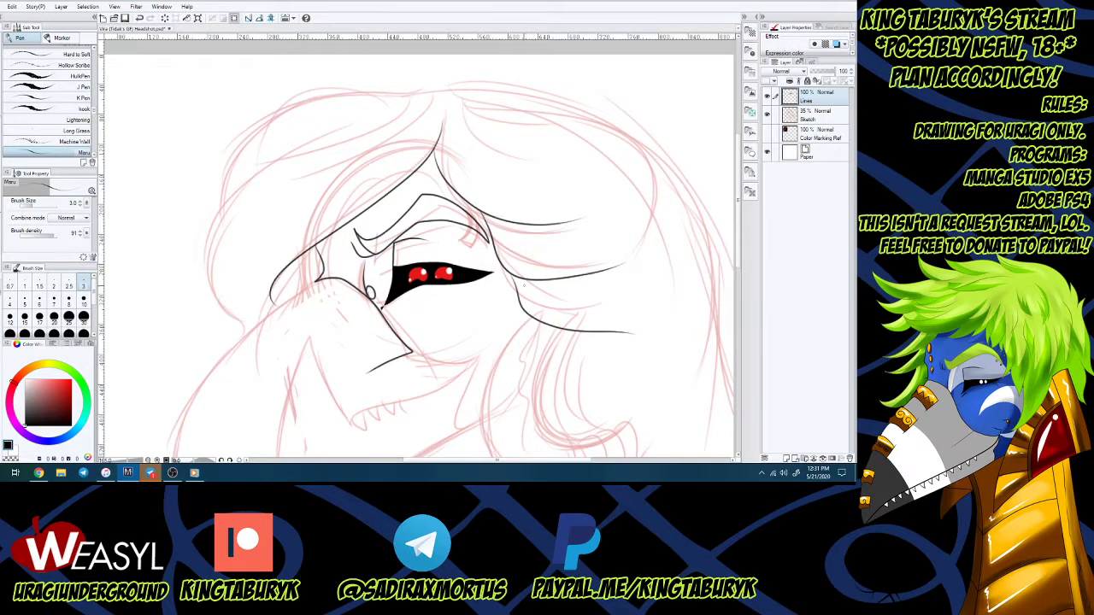
{"action": "mouse_move", "coordinate": [527, 289]}
{"action": "left_mouse_down"}
{"action": "mouse_move", "coordinate": [610, 316]}
{"action": "mouse_move", "coordinate": [614, 303]}
{"action": "left_mouse_up"}
{"action": "left_click_drag", "start_coordinate": [510, 231], "coordinate": [607, 233]}
{"action": "left_click_drag", "start_coordinate": [535, 255], "coordinate": [604, 243]}
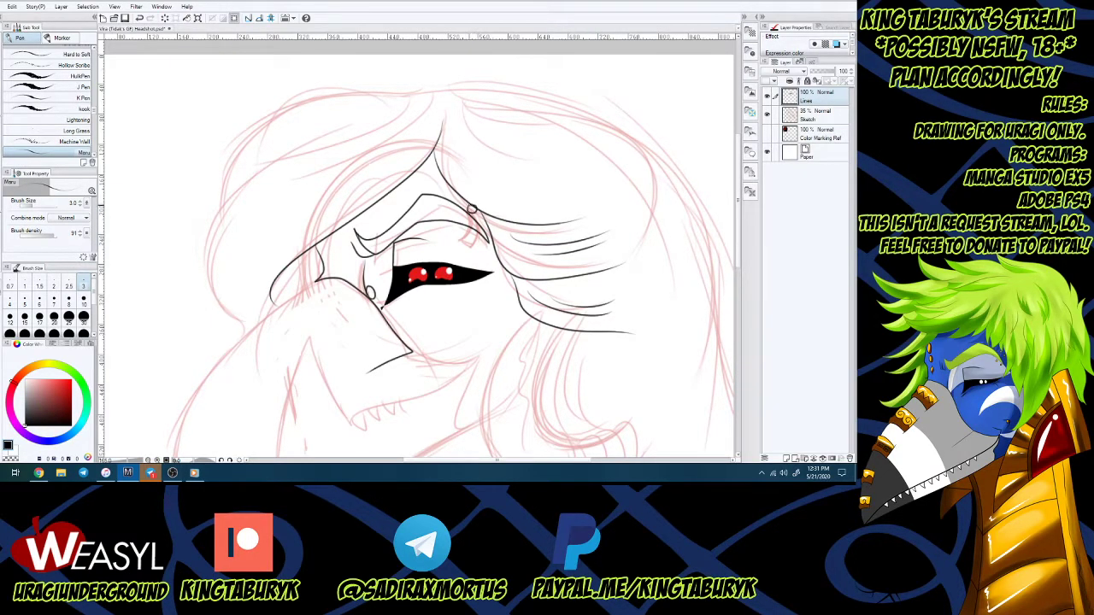
{"action": "left_click_drag", "start_coordinate": [471, 239], "coordinate": [470, 233]}
{"action": "left_click_drag", "start_coordinate": [389, 309], "coordinate": [455, 286]}
Ink the two front hair locks and the long head outline running from the crown down the back.
{"action": "mouse_move", "coordinate": [364, 147]}
{"action": "left_mouse_down"}
{"action": "mouse_move", "coordinate": [221, 274]}
{"action": "mouse_move", "coordinate": [241, 299]}
{"action": "left_mouse_up"}
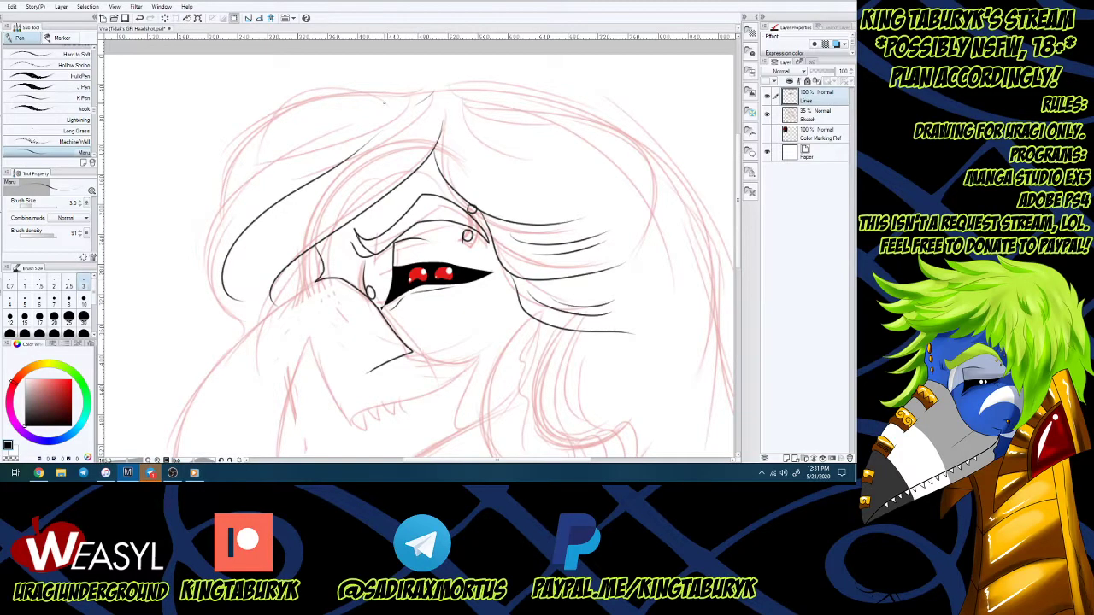
{"action": "mouse_move", "coordinate": [432, 87]}
{"action": "left_mouse_down"}
{"action": "mouse_move", "coordinate": [251, 178]}
{"action": "mouse_move", "coordinate": [257, 257]}
{"action": "left_mouse_up"}
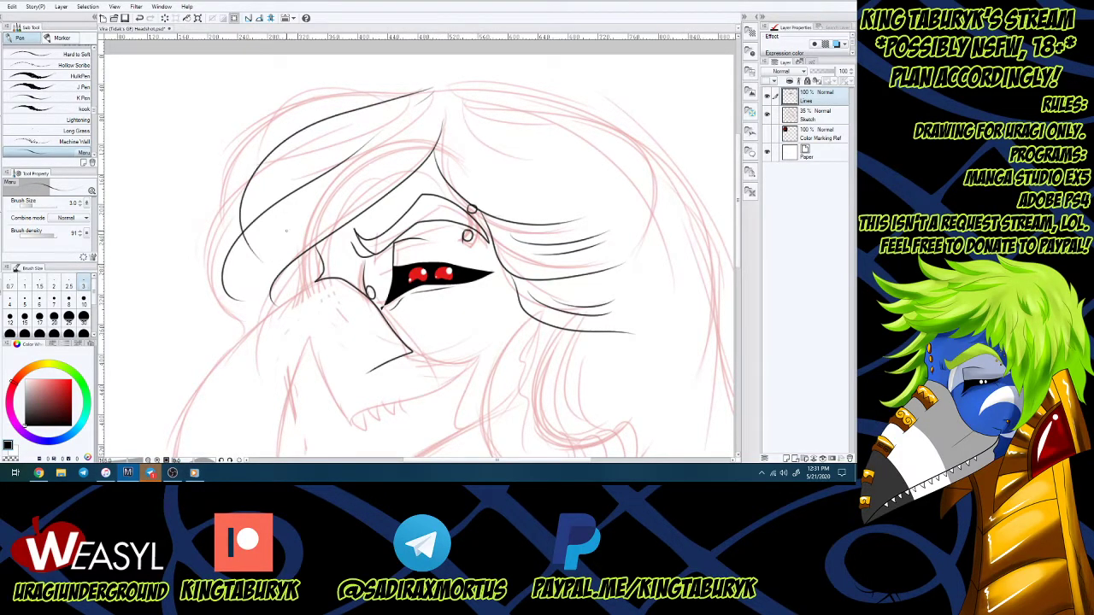
{"action": "key", "text": "e"}
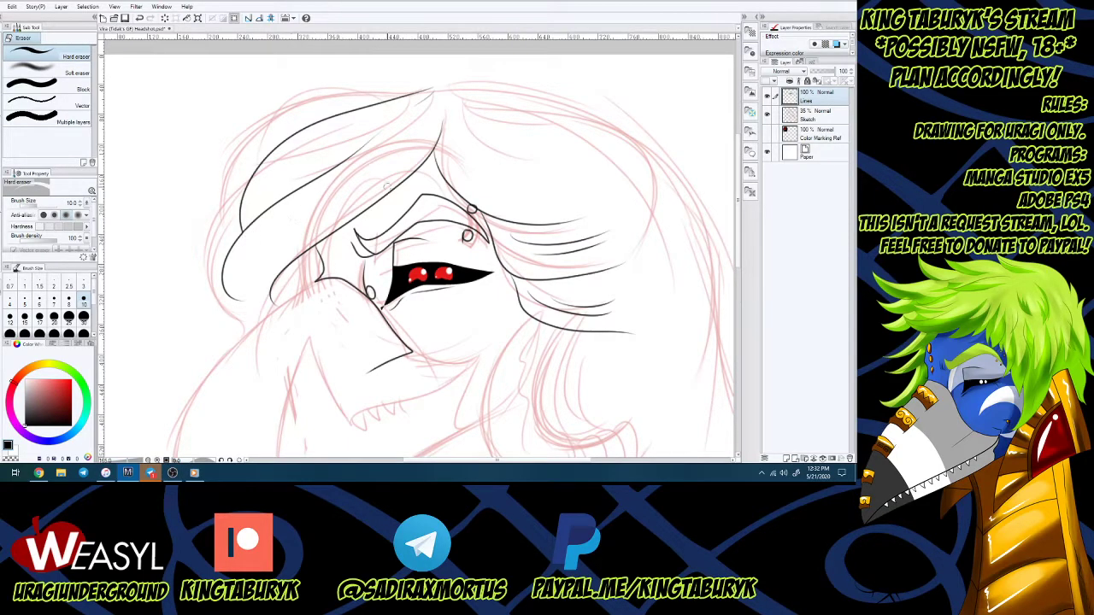
{"action": "key", "text": "p"}
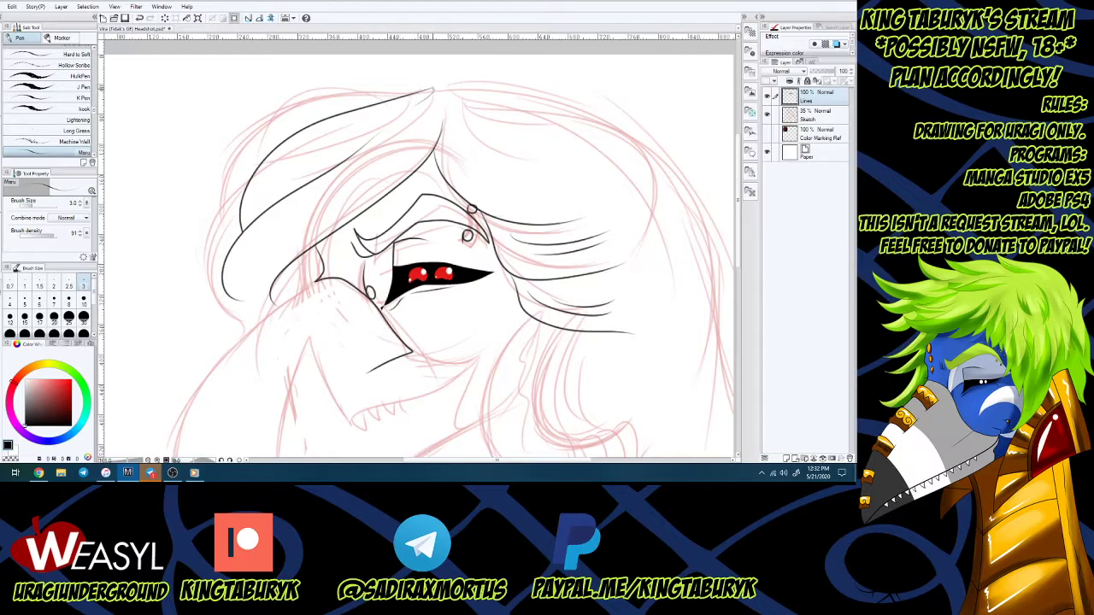
{"action": "mouse_move", "coordinate": [436, 87]}
{"action": "left_mouse_down"}
{"action": "mouse_move", "coordinate": [574, 108]}
{"action": "mouse_move", "coordinate": [728, 400]}
{"action": "left_mouse_up"}
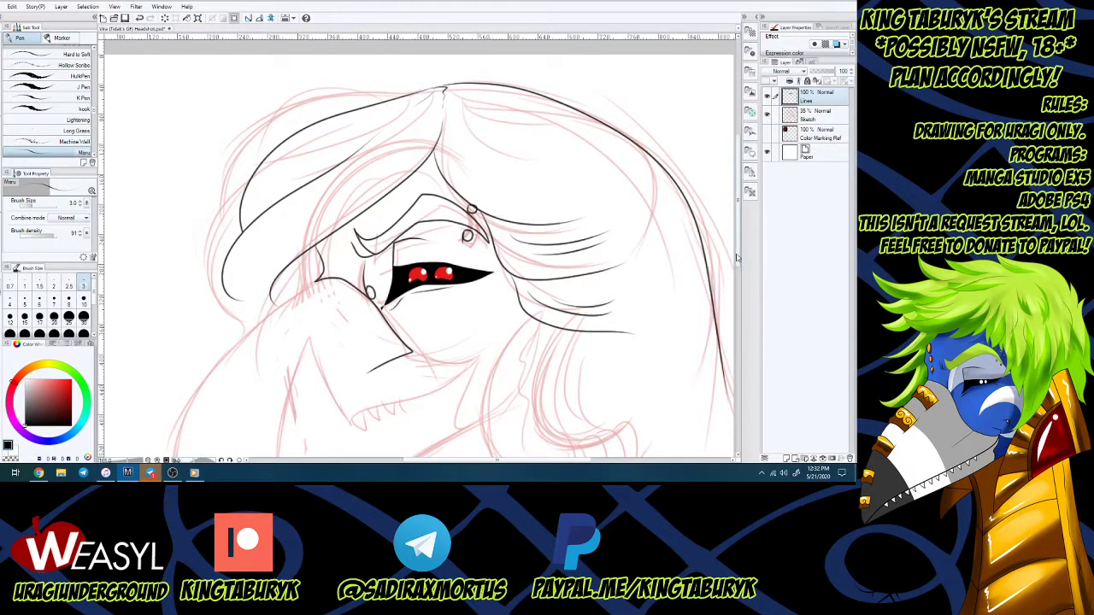
Ink the outline of the curled shape below the side hair, including the overlapping rounded segments at its end.
{"action": "scroll", "coordinate": [737, 256], "scroll_direction": "down", "scroll_amount": 5}
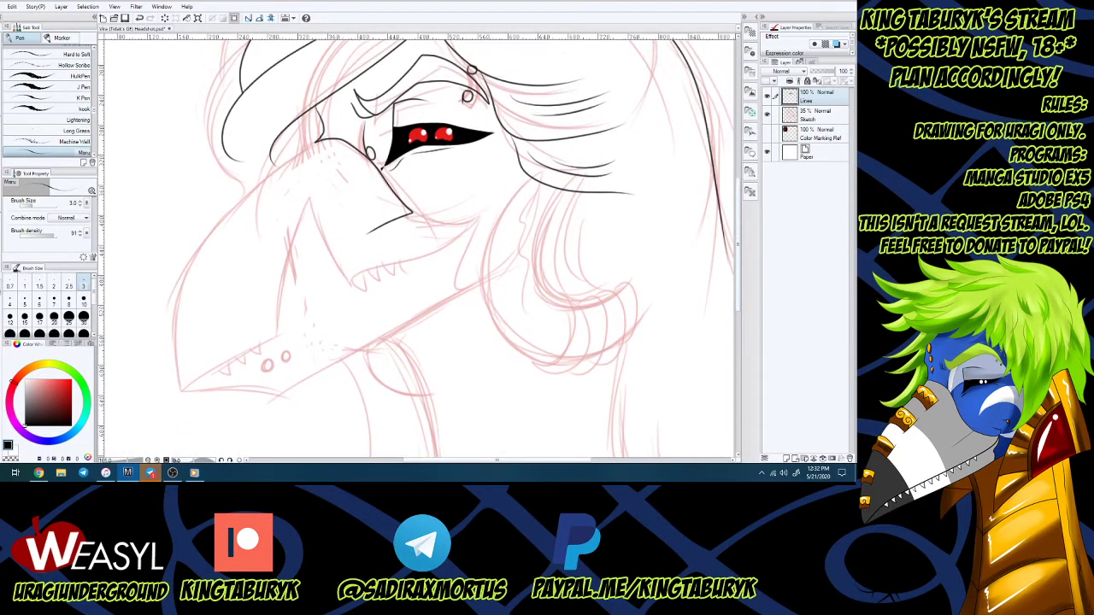
{"action": "mouse_move", "coordinate": [566, 191]}
{"action": "left_mouse_down"}
{"action": "mouse_move", "coordinate": [536, 241]}
{"action": "mouse_move", "coordinate": [550, 301]}
{"action": "mouse_move", "coordinate": [563, 306]}
{"action": "mouse_move", "coordinate": [561, 357]}
{"action": "mouse_move", "coordinate": [542, 366]}
{"action": "mouse_move", "coordinate": [553, 376]}
{"action": "mouse_move", "coordinate": [583, 367]}
{"action": "mouse_move", "coordinate": [588, 325]}
{"action": "mouse_move", "coordinate": [576, 295]}
{"action": "mouse_move", "coordinate": [558, 302]}
{"action": "mouse_move", "coordinate": [595, 294]}
{"action": "mouse_move", "coordinate": [609, 329]}
{"action": "mouse_move", "coordinate": [577, 382]}
{"action": "left_mouse_up"}
{"action": "mouse_move", "coordinate": [602, 292]}
{"action": "left_mouse_down"}
{"action": "mouse_move", "coordinate": [632, 348]}
{"action": "mouse_move", "coordinate": [600, 378]}
{"action": "left_mouse_up"}
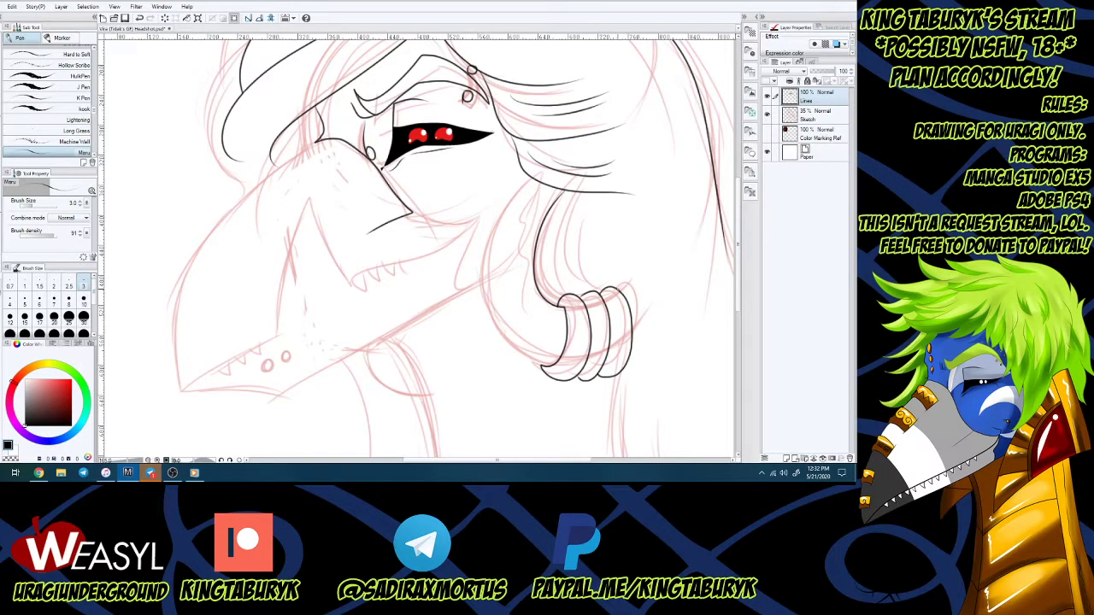
{"action": "mouse_move", "coordinate": [622, 285]}
{"action": "left_mouse_down"}
{"action": "mouse_move", "coordinate": [644, 301]}
{"action": "mouse_move", "coordinate": [634, 357]}
{"action": "left_mouse_up"}
{"action": "mouse_move", "coordinate": [528, 178]}
{"action": "left_mouse_down"}
{"action": "mouse_move", "coordinate": [496, 225]}
{"action": "mouse_move", "coordinate": [535, 366]}
{"action": "left_mouse_up"}
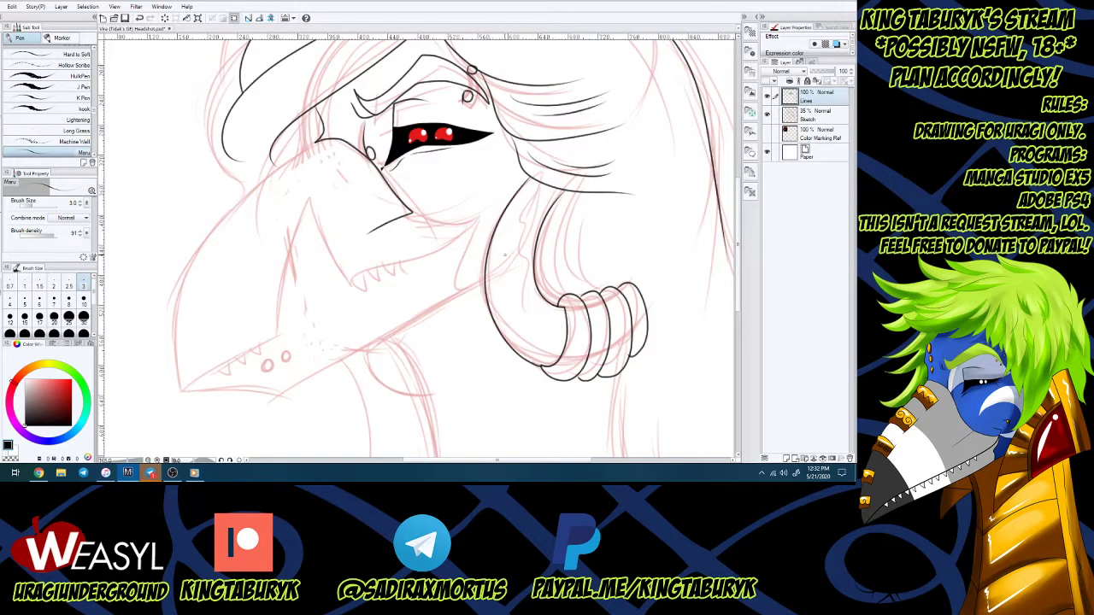
Add the wavy inner edge inside the curled shape and short strand lines above its rounded segments.
{"action": "mouse_move", "coordinate": [534, 181]}
{"action": "left_mouse_down"}
{"action": "mouse_move", "coordinate": [510, 220]}
{"action": "mouse_move", "coordinate": [503, 295]}
{"action": "mouse_move", "coordinate": [537, 335]}
{"action": "mouse_move", "coordinate": [598, 351]}
{"action": "left_mouse_up"}
{"action": "left_click_drag", "start_coordinate": [602, 346], "coordinate": [641, 335]}
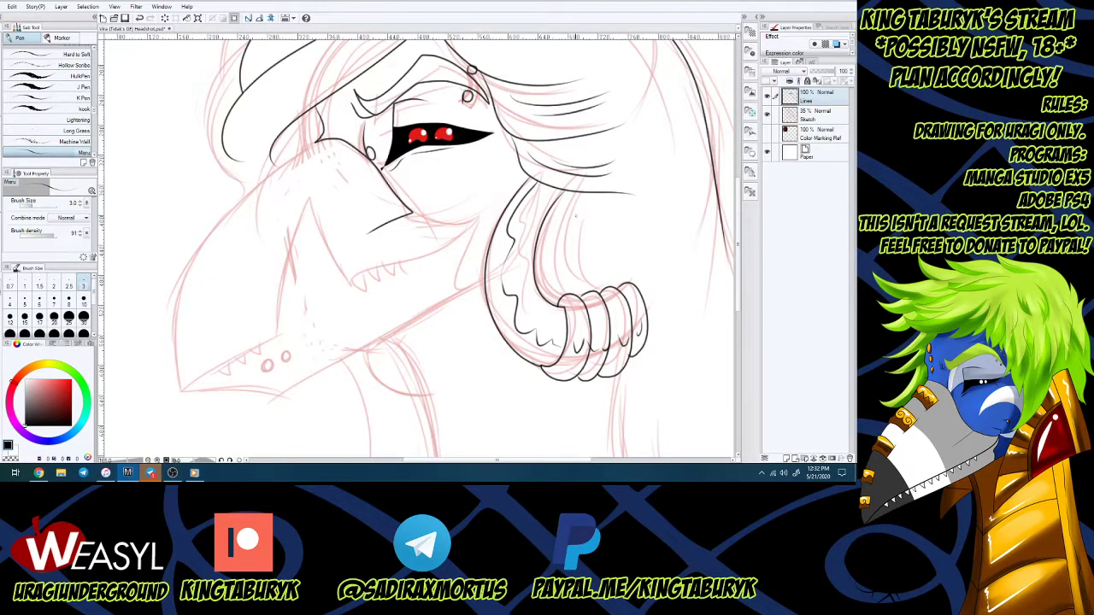
{"action": "left_click_drag", "start_coordinate": [572, 193], "coordinate": [546, 277]}
{"action": "left_click_drag", "start_coordinate": [569, 227], "coordinate": [562, 282]}
{"action": "mouse_move", "coordinate": [511, 345]}
{"action": "left_mouse_down"}
{"action": "mouse_move", "coordinate": [475, 417]}
{"action": "mouse_move", "coordinate": [474, 405]}
{"action": "mouse_move", "coordinate": [548, 376]}
{"action": "left_mouse_up"}
{"action": "scroll", "coordinate": [517, 320], "scroll_direction": "down", "scroll_amount": 7}
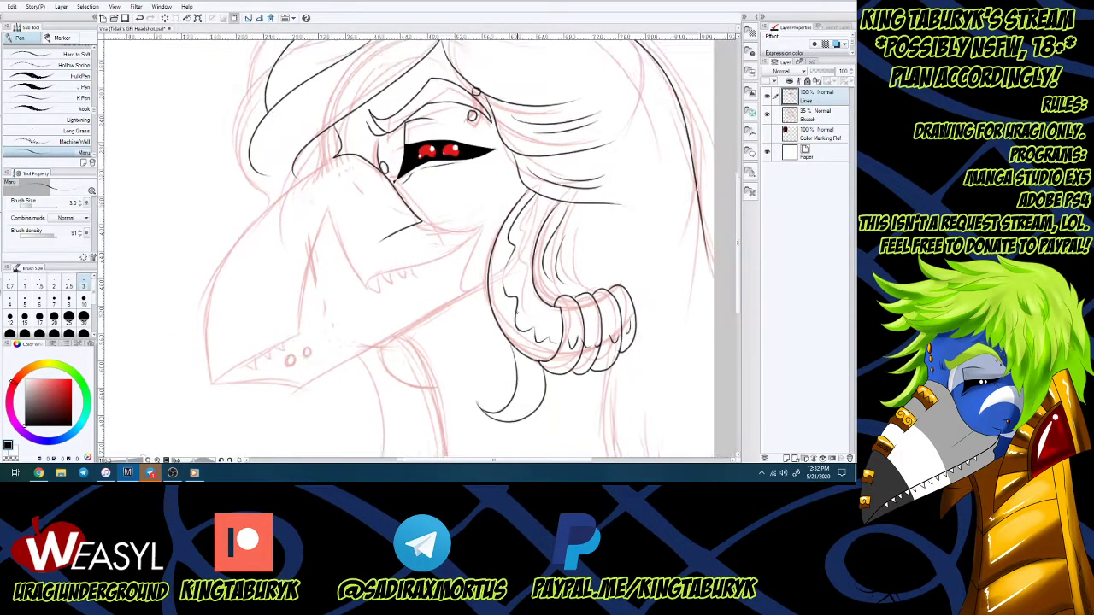
{"action": "scroll", "coordinate": [521, 316], "scroll_direction": "up", "scroll_amount": 6}
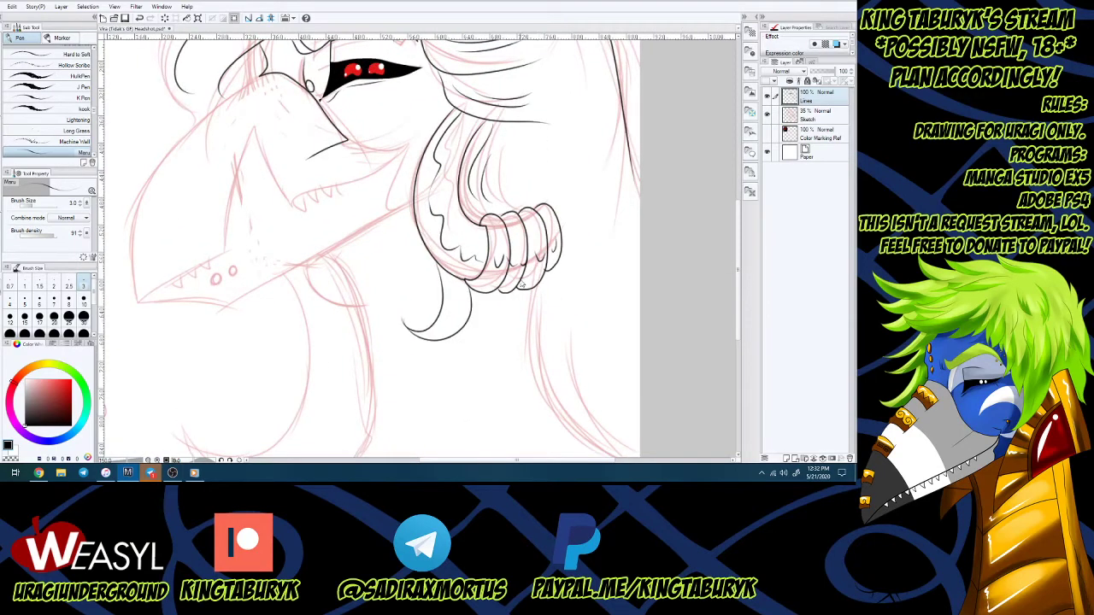
{"action": "key", "text": "ctrl+z"}
{"action": "key", "text": "ctrl+z"}
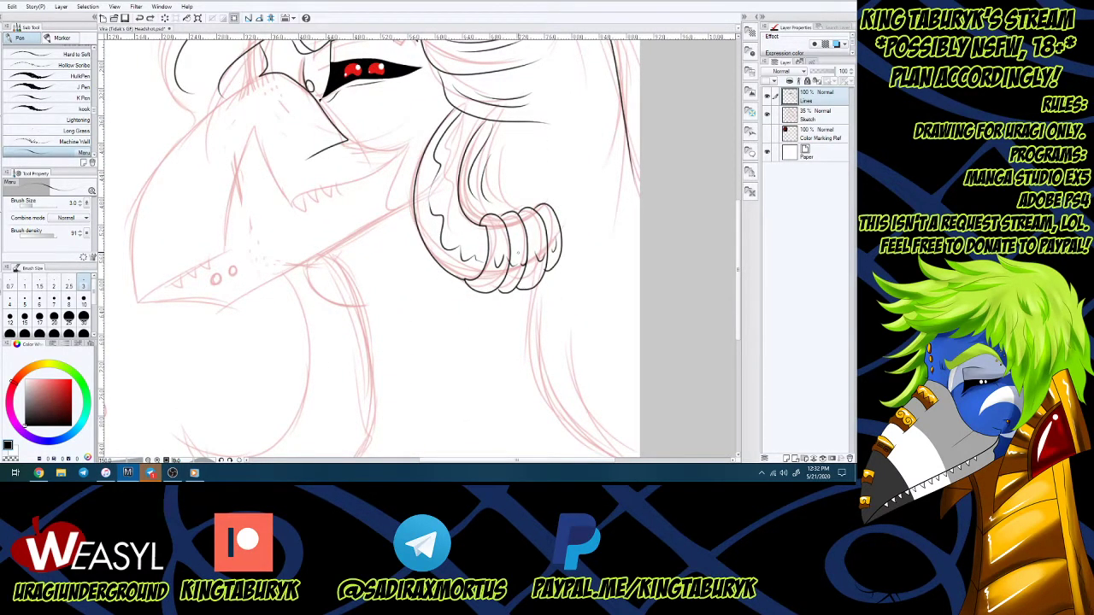
Ink the long wavy hair locks hanging below and behind the curled shape, with a few short strand lines above.
{"action": "mouse_move", "coordinate": [498, 291]}
{"action": "left_mouse_down"}
{"action": "mouse_move", "coordinate": [493, 417]}
{"action": "mouse_move", "coordinate": [530, 453]}
{"action": "left_mouse_up"}
{"action": "left_click_drag", "start_coordinate": [510, 366], "coordinate": [524, 445]}
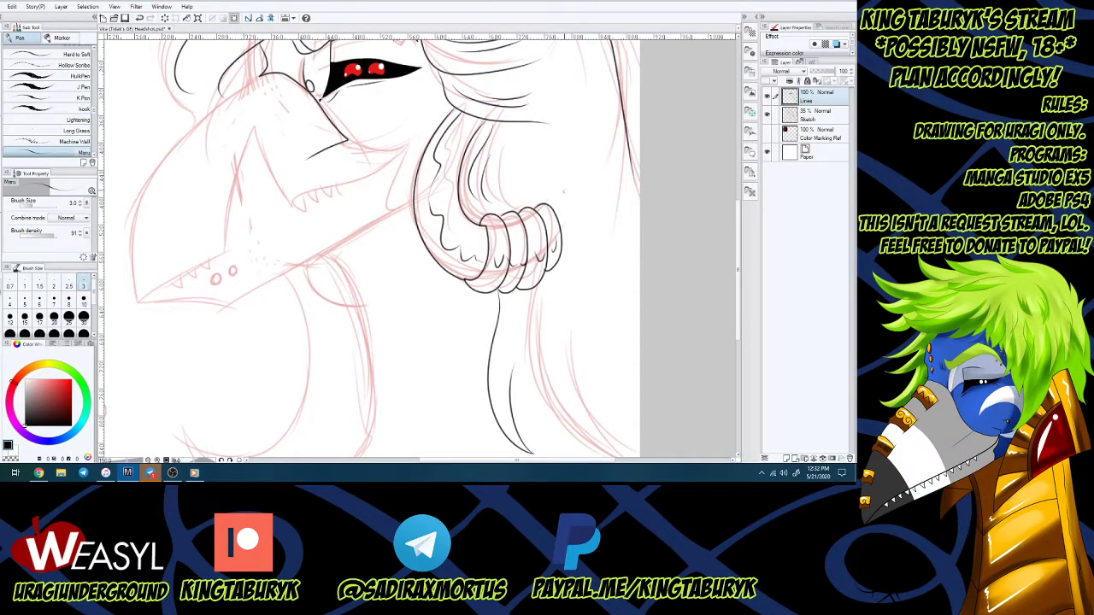
{"action": "left_click_drag", "start_coordinate": [550, 136], "coordinate": [581, 162]}
{"action": "left_click_drag", "start_coordinate": [595, 204], "coordinate": [631, 410]}
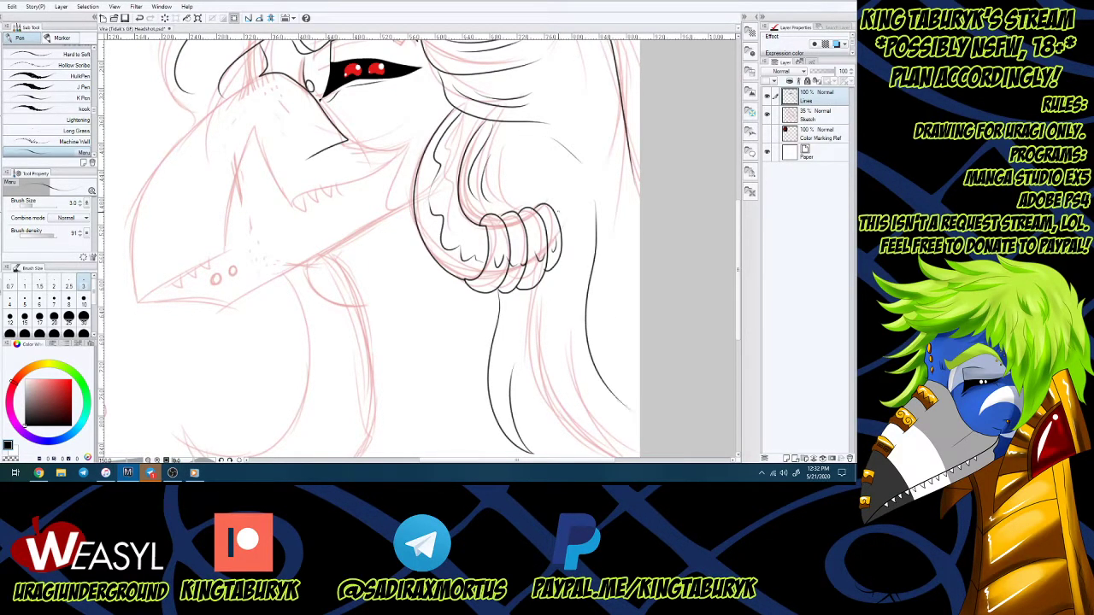
{"action": "left_click_drag", "start_coordinate": [563, 240], "coordinate": [547, 373]}
{"action": "left_click_drag", "start_coordinate": [509, 130], "coordinate": [511, 202]}
Extend the long hair locks to the canvas's bottom edge and fill them with inner strand lines.
{"action": "left_click_drag", "start_coordinate": [740, 267], "coordinate": [740, 305]}
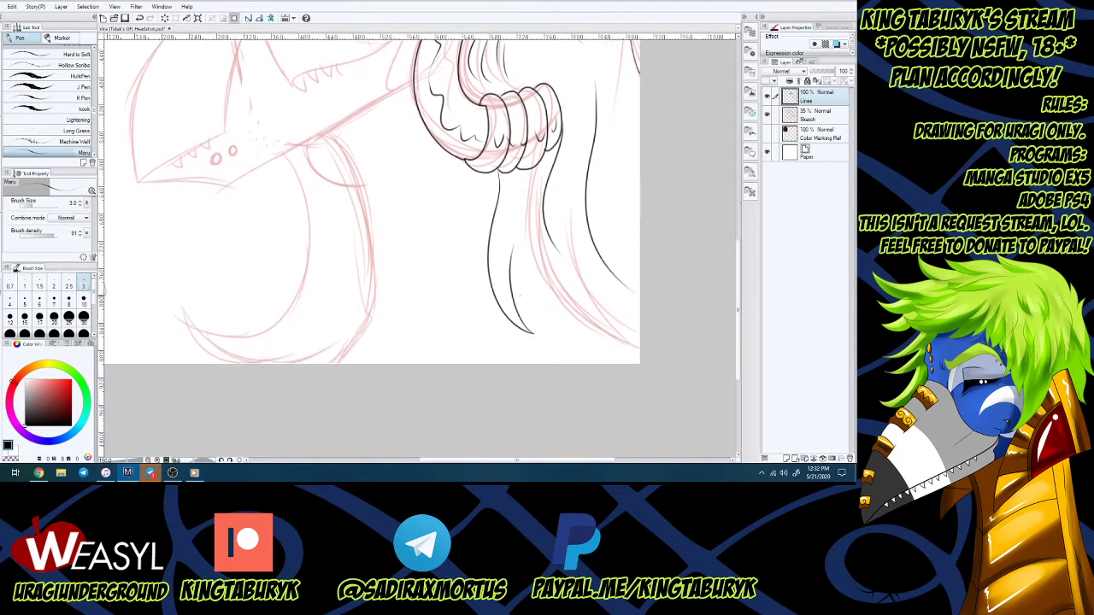
{"action": "left_click_drag", "start_coordinate": [523, 323], "coordinate": [588, 363]}
{"action": "left_click_drag", "start_coordinate": [530, 331], "coordinate": [549, 344]}
{"action": "mouse_move", "coordinate": [523, 183]}
{"action": "left_mouse_down"}
{"action": "mouse_move", "coordinate": [561, 315]}
{"action": "mouse_move", "coordinate": [585, 332]}
{"action": "left_mouse_up"}
{"action": "left_click_drag", "start_coordinate": [544, 282], "coordinate": [606, 339]}
{"action": "mouse_move", "coordinate": [607, 153]}
{"action": "left_mouse_down"}
{"action": "mouse_move", "coordinate": [612, 206]}
{"action": "mouse_move", "coordinate": [618, 199]}
{"action": "mouse_move", "coordinate": [637, 246]}
{"action": "left_mouse_up"}
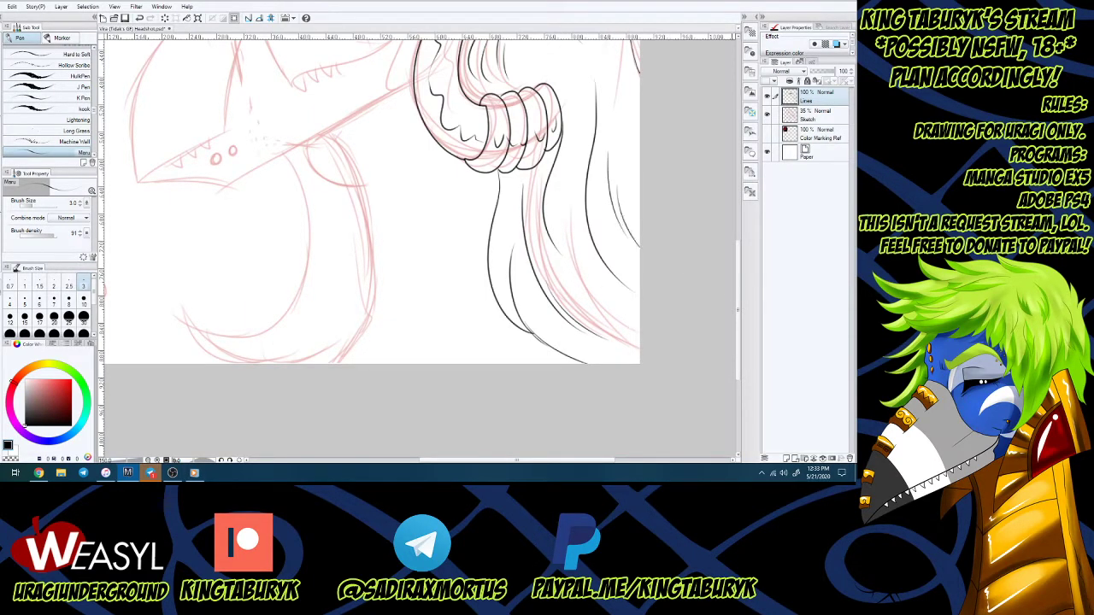
Ink the upper beak's outline back to the mouth corner and join the front hair to the beak.
{"action": "left_click_drag", "start_coordinate": [740, 298], "coordinate": [727, 223]}
{"action": "left_click_drag", "start_coordinate": [445, 466], "coordinate": [365, 466]}
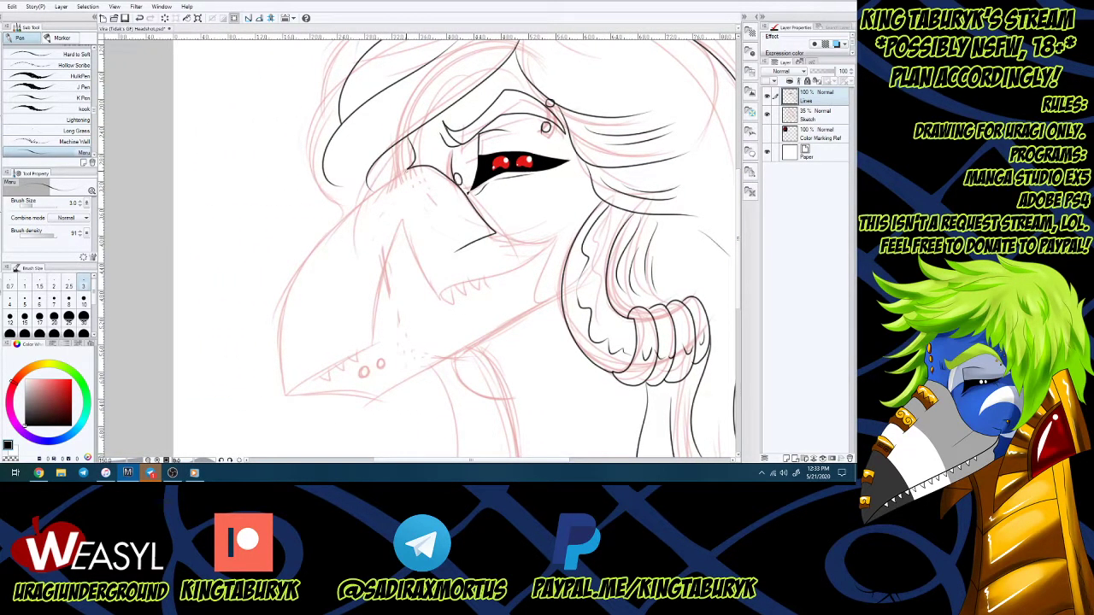
{"action": "mouse_move", "coordinate": [408, 168]}
{"action": "left_mouse_down"}
{"action": "mouse_move", "coordinate": [347, 223]}
{"action": "mouse_move", "coordinate": [289, 311]}
{"action": "mouse_move", "coordinate": [299, 387]}
{"action": "mouse_move", "coordinate": [373, 347]}
{"action": "mouse_move", "coordinate": [396, 217]}
{"action": "mouse_move", "coordinate": [439, 289]}
{"action": "mouse_move", "coordinate": [455, 293]}
{"action": "mouse_move", "coordinate": [545, 252]}
{"action": "mouse_move", "coordinate": [562, 217]}
{"action": "left_mouse_up"}
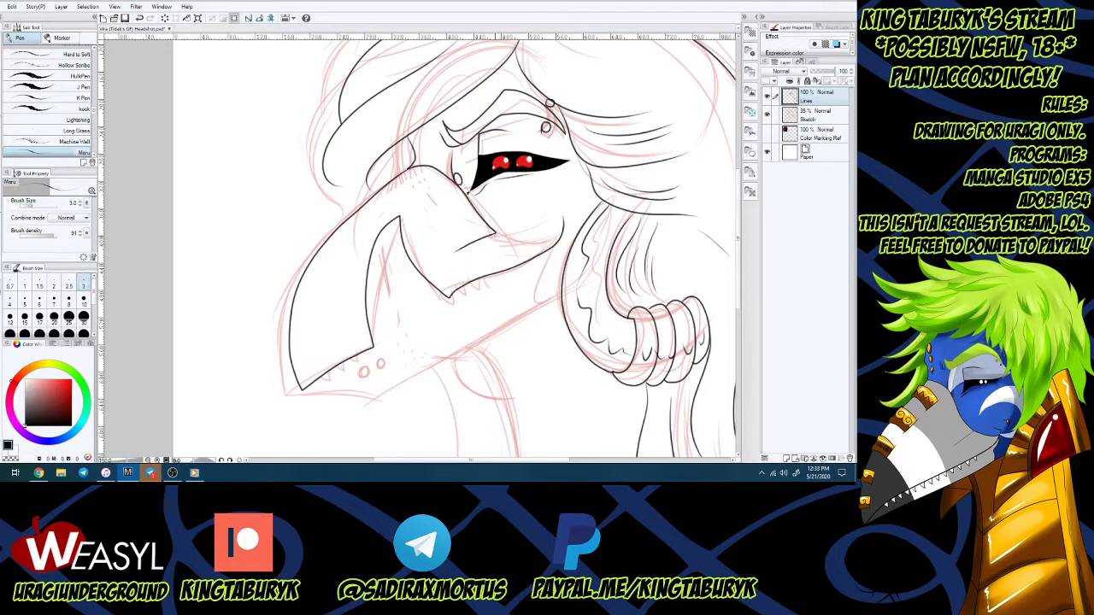
{"action": "left_click_drag", "start_coordinate": [495, 241], "coordinate": [557, 237]}
{"action": "left_click_drag", "start_coordinate": [339, 186], "coordinate": [352, 203]}
{"action": "left_click_drag", "start_coordinate": [399, 141], "coordinate": [390, 177]}
Ink the lower jaw's outline up to the cheek and add the small pointed teeth along the beak edges.
{"action": "left_click_drag", "start_coordinate": [739, 248], "coordinate": [739, 283]}
{"action": "mouse_move", "coordinate": [303, 288]}
{"action": "left_mouse_down"}
{"action": "mouse_move", "coordinate": [365, 299]}
{"action": "mouse_move", "coordinate": [475, 227]}
{"action": "mouse_move", "coordinate": [540, 203]}
{"action": "mouse_move", "coordinate": [557, 146]}
{"action": "left_mouse_up"}
{"action": "left_click_drag", "start_coordinate": [539, 205], "coordinate": [560, 194]}
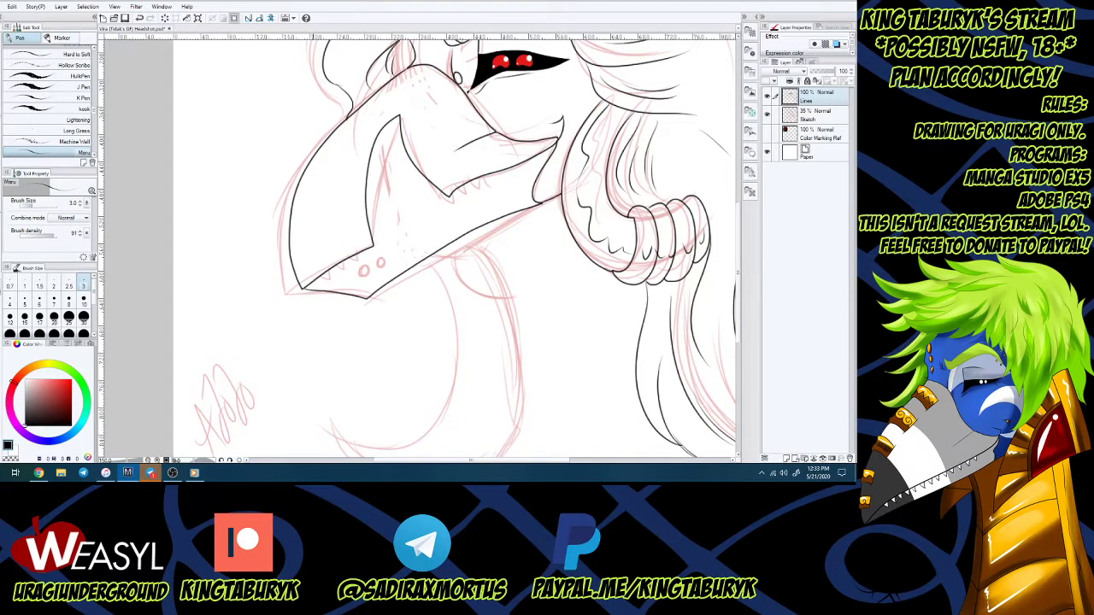
{"action": "left_click_drag", "start_coordinate": [318, 282], "coordinate": [331, 283]}
Ink the front neck line below the jaw, erase its lower end and redraw it angling inward to the canvas edge.
{"action": "scroll", "coordinate": [616, 240], "scroll_direction": "down", "scroll_amount": 2}
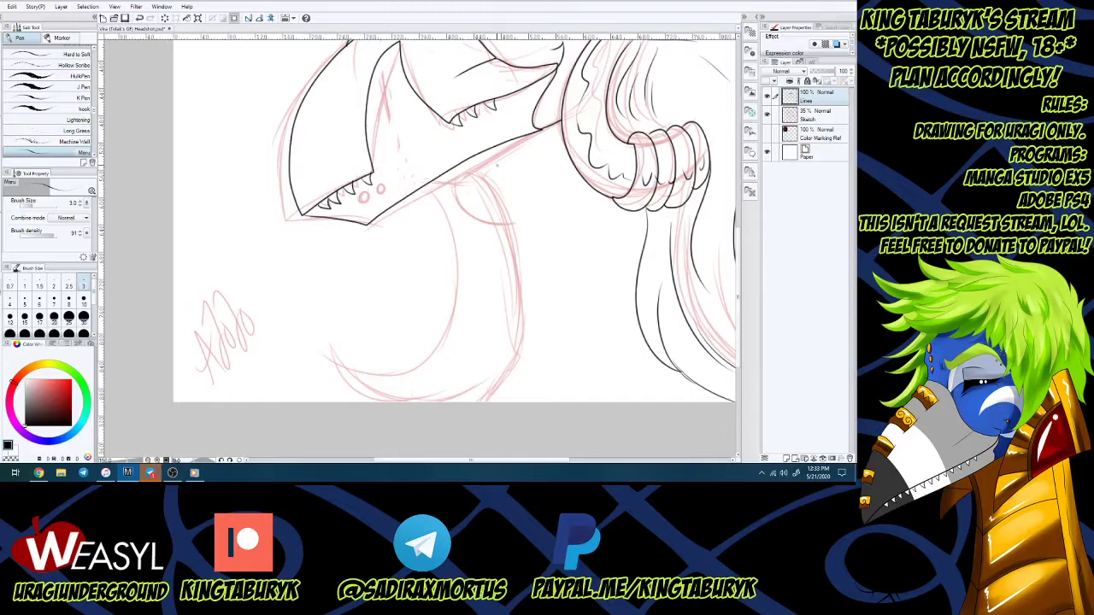
{"action": "mouse_move", "coordinate": [472, 157]}
{"action": "left_mouse_down"}
{"action": "mouse_move", "coordinate": [509, 220]}
{"action": "mouse_move", "coordinate": [523, 312]}
{"action": "mouse_move", "coordinate": [528, 363]}
{"action": "mouse_move", "coordinate": [528, 401]}
{"action": "left_mouse_up"}
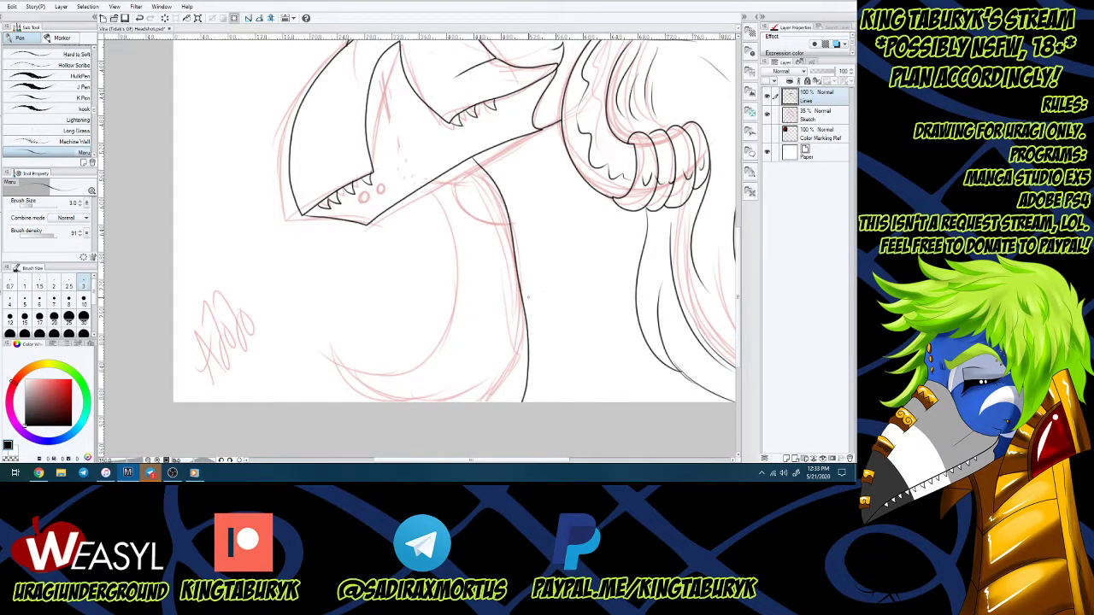
{"action": "key", "text": "e"}
{"action": "mouse_move", "coordinate": [528, 346]}
{"action": "left_mouse_down"}
{"action": "mouse_move", "coordinate": [522, 402]}
{"action": "mouse_move", "coordinate": [527, 350]}
{"action": "left_mouse_up"}
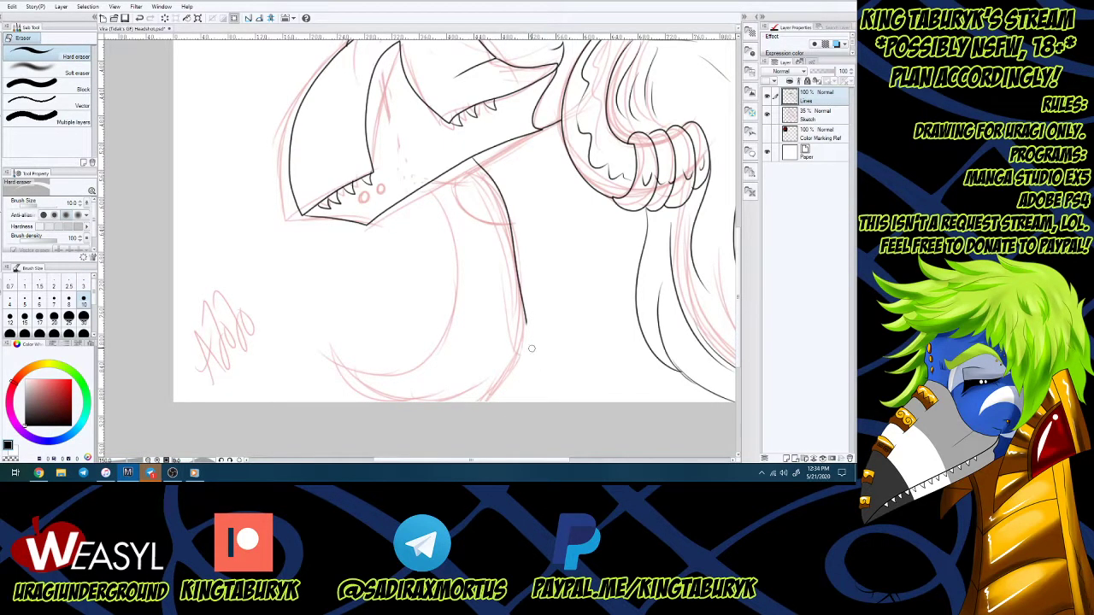
{"action": "key", "text": "p"}
{"action": "left_click_drag", "start_coordinate": [526, 328], "coordinate": [490, 399]}
Ink the teardrop and oval markings on the neck and the wavy contour lines beside them.
{"action": "mouse_move", "coordinate": [551, 247]}
{"action": "left_mouse_down"}
{"action": "mouse_move", "coordinate": [552, 360]}
{"action": "mouse_move", "coordinate": [568, 380]}
{"action": "mouse_move", "coordinate": [574, 269]}
{"action": "mouse_move", "coordinate": [556, 244]}
{"action": "left_mouse_up"}
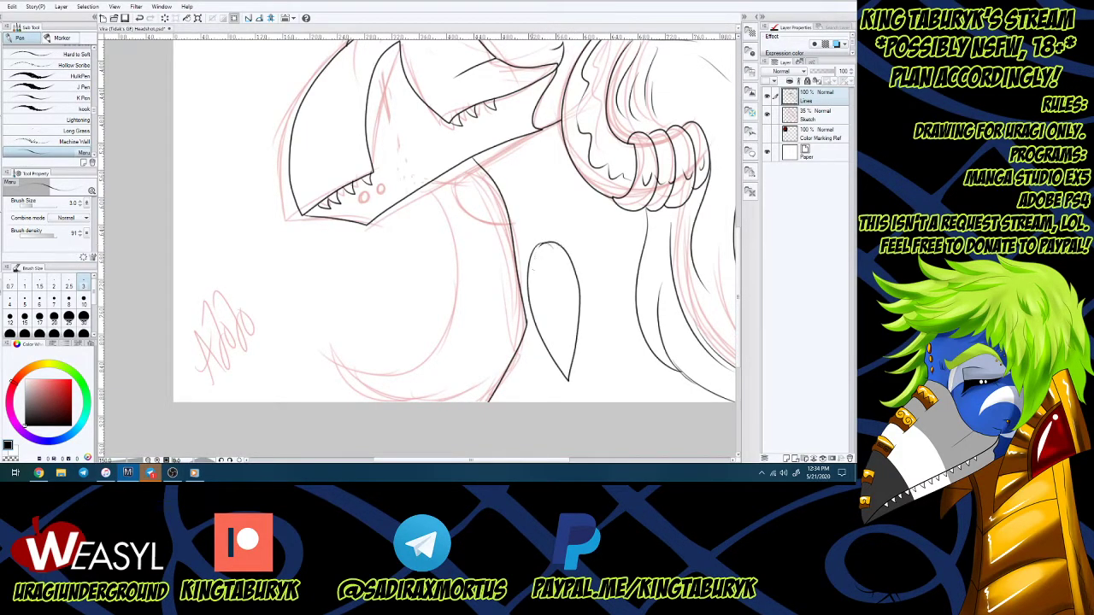
{"action": "mouse_move", "coordinate": [524, 178]}
{"action": "left_mouse_down"}
{"action": "mouse_move", "coordinate": [537, 221]}
{"action": "mouse_move", "coordinate": [544, 186]}
{"action": "mouse_move", "coordinate": [524, 170]}
{"action": "left_mouse_up"}
{"action": "mouse_move", "coordinate": [596, 202]}
{"action": "left_mouse_down"}
{"action": "mouse_move", "coordinate": [625, 357]}
{"action": "mouse_move", "coordinate": [628, 398]}
{"action": "left_mouse_up"}
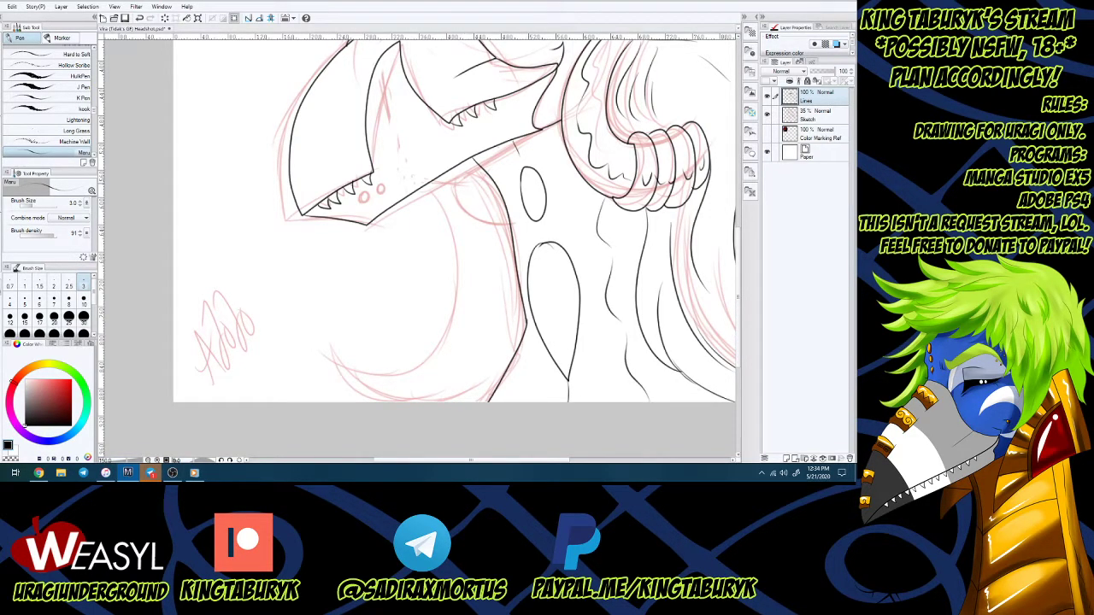
Ink the curved hair lock hanging in front of the neck, with its collar curve and inner strand lines.
{"action": "mouse_move", "coordinate": [427, 184]}
{"action": "left_mouse_down"}
{"action": "mouse_move", "coordinate": [373, 359]}
{"action": "mouse_move", "coordinate": [495, 323]}
{"action": "left_mouse_up"}
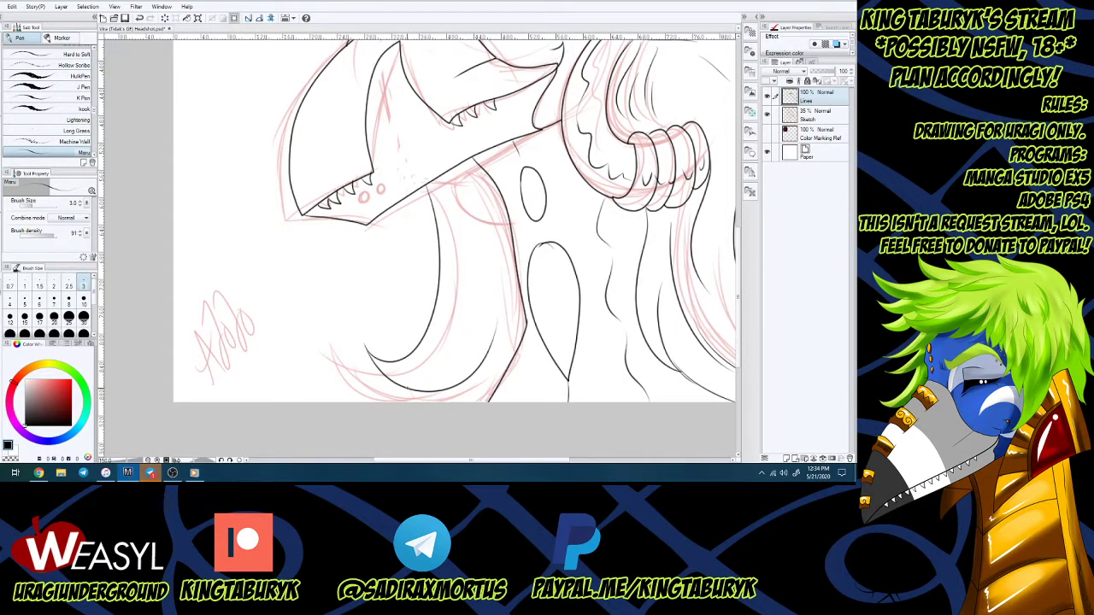
{"action": "left_click_drag", "start_coordinate": [452, 172], "coordinate": [498, 203]}
{"action": "left_click_drag", "start_coordinate": [467, 183], "coordinate": [453, 332]}
{"action": "left_click_drag", "start_coordinate": [474, 274], "coordinate": [460, 347]}
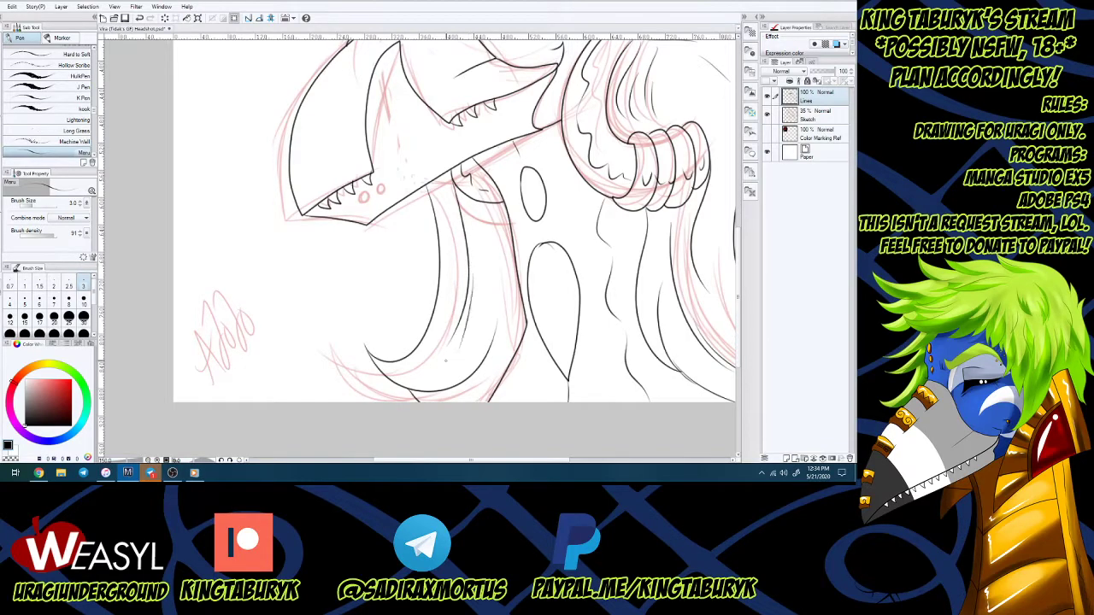
{"action": "left_click_drag", "start_coordinate": [493, 230], "coordinate": [498, 320]}
{"action": "left_click_drag", "start_coordinate": [505, 253], "coordinate": [505, 321]}
Ink the two small circles on the lower jaw and a contour line along the beak's inner front edge.
{"action": "scroll", "coordinate": [517, 275], "scroll_direction": "down", "scroll_amount": 5}
{"action": "scroll", "coordinate": [526, 214], "scroll_direction": "up", "scroll_amount": 3}
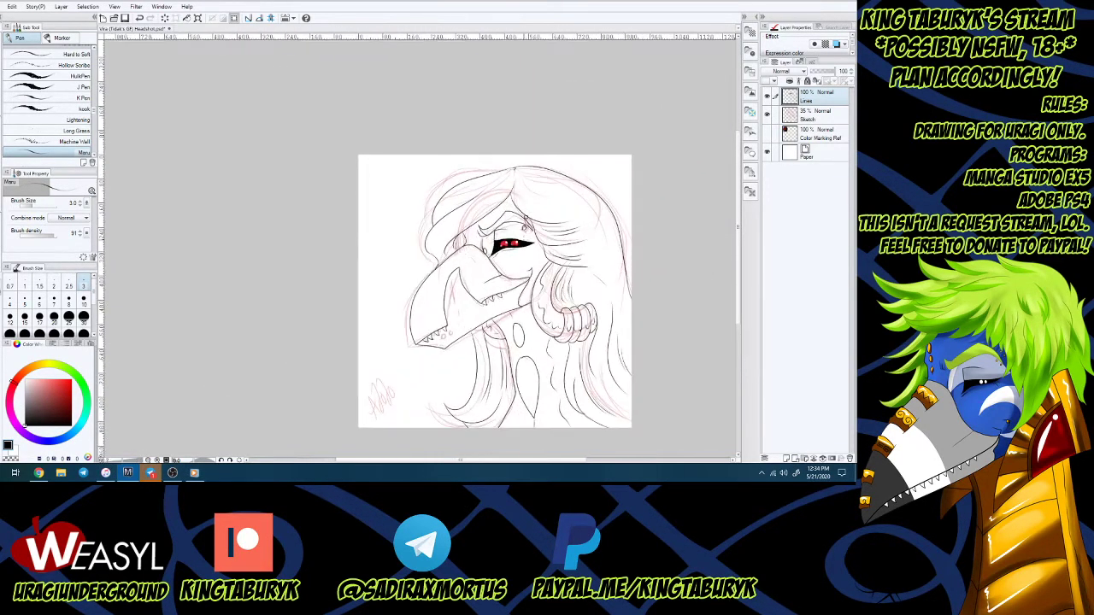
{"action": "scroll", "coordinate": [486, 303], "scroll_direction": "up", "scroll_amount": 4}
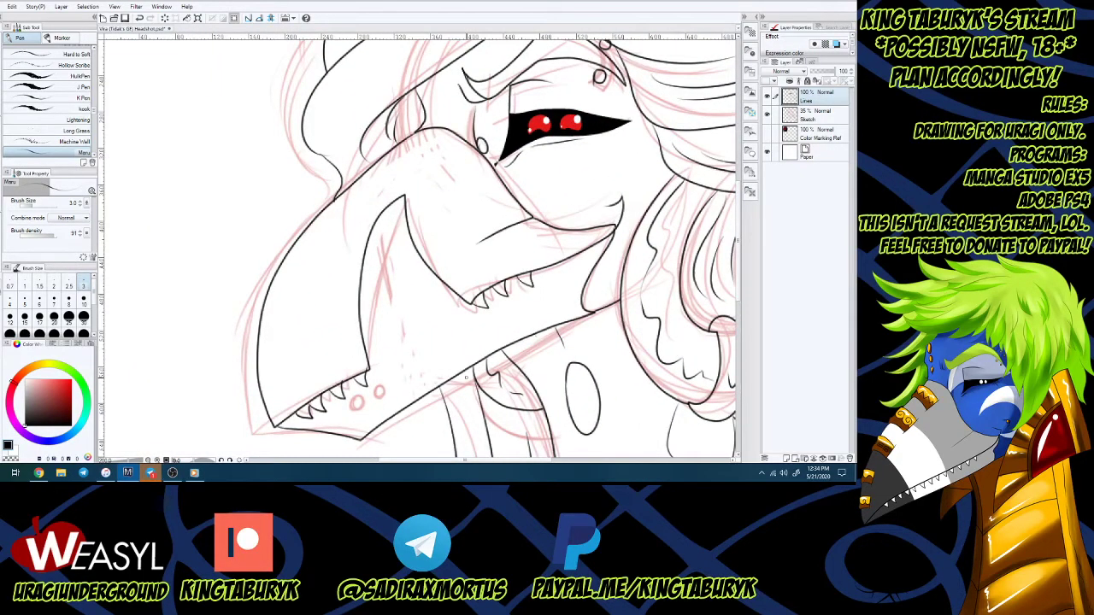
{"action": "mouse_move", "coordinate": [357, 407]}
{"action": "left_mouse_down"}
{"action": "mouse_move", "coordinate": [348, 418]}
{"action": "mouse_move", "coordinate": [379, 399]}
{"action": "left_mouse_up"}
{"action": "mouse_move", "coordinate": [387, 221]}
{"action": "left_mouse_down"}
{"action": "mouse_move", "coordinate": [373, 300]}
{"action": "mouse_move", "coordinate": [381, 364]}
{"action": "left_mouse_up"}
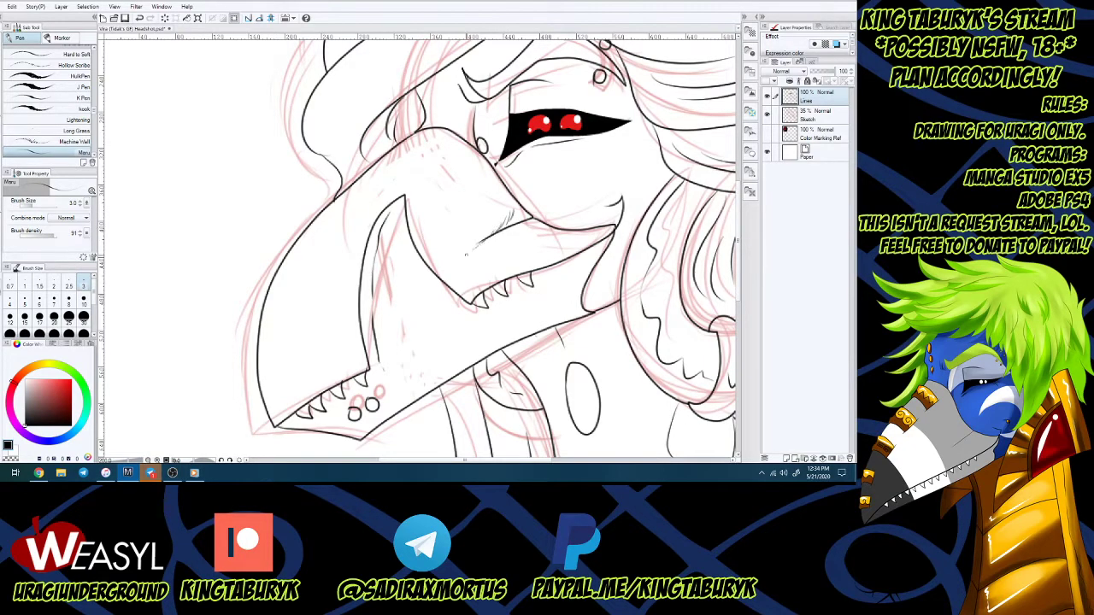
Ink a short line near the beak's tip and hide the Sketch layer.
{"action": "left_click_drag", "start_coordinate": [270, 388], "coordinate": [277, 417]}
{"action": "scroll", "coordinate": [437, 291], "scroll_direction": "down", "scroll_amount": 4}
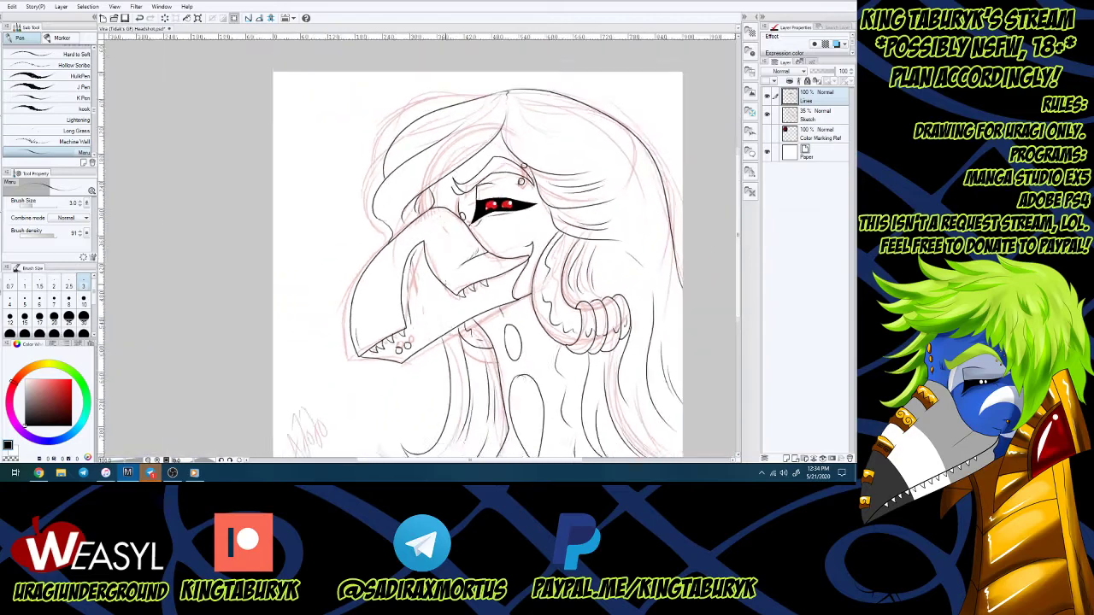
{"action": "scroll", "coordinate": [580, 346], "scroll_direction": "up", "scroll_amount": 2}
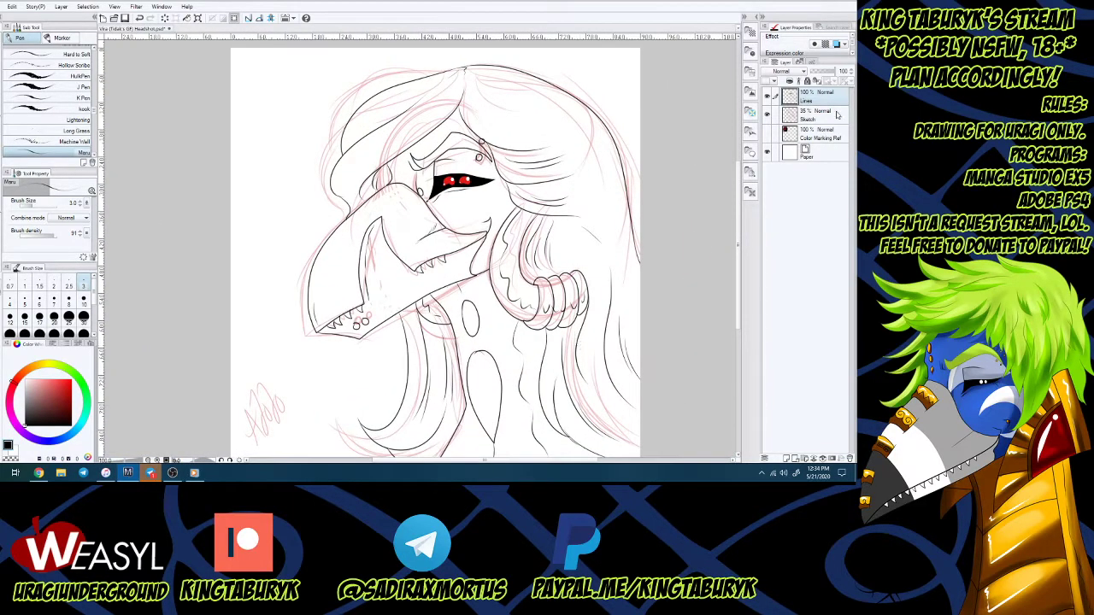
{"action": "left_click", "coordinate": [767, 117]}
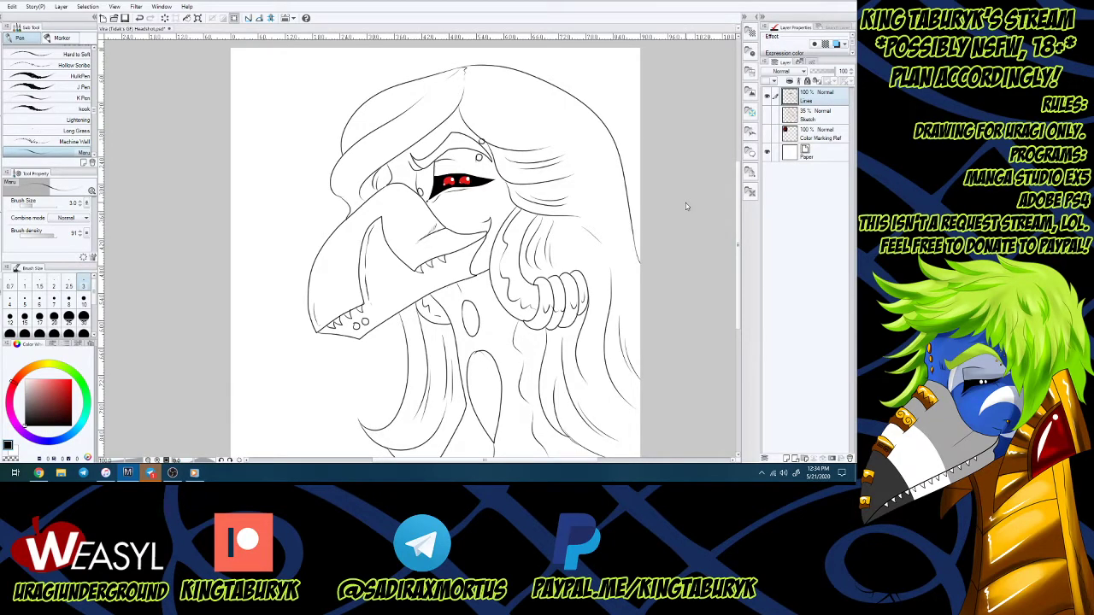
Save the drawing and sign its lower-left corner in black with a size 10 brush, ending in a small heart.
{"action": "key", "text": "ctrl+s"}
{"action": "left_click", "coordinate": [84, 303]}
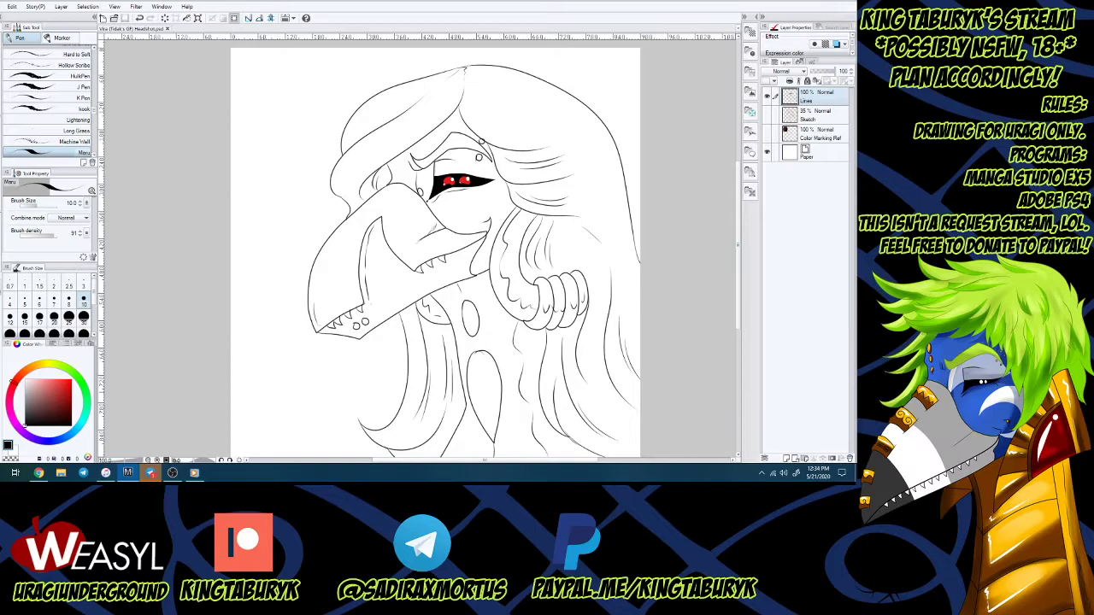
{"action": "scroll", "coordinate": [713, 294], "scroll_direction": "down", "scroll_amount": 3}
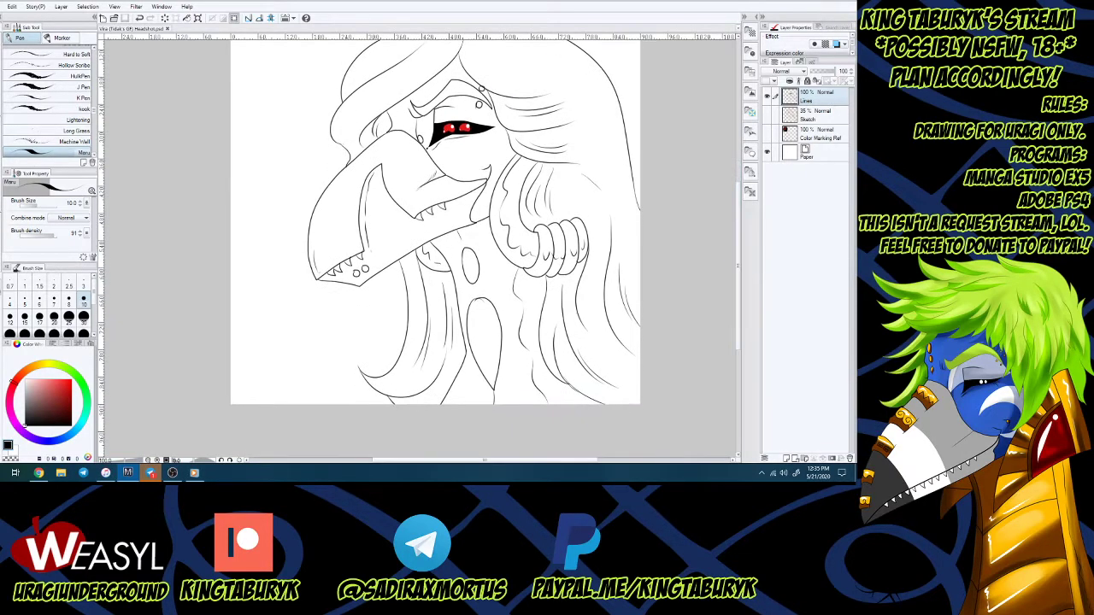
{"action": "mouse_move", "coordinate": [250, 391]}
{"action": "left_mouse_down"}
{"action": "mouse_move", "coordinate": [274, 395]}
{"action": "mouse_move", "coordinate": [265, 363]}
{"action": "mouse_move", "coordinate": [278, 400]}
{"action": "mouse_move", "coordinate": [285, 369]}
{"action": "left_mouse_up"}
{"action": "mouse_move", "coordinate": [274, 325]}
{"action": "left_mouse_down"}
{"action": "mouse_move", "coordinate": [293, 390]}
{"action": "mouse_move", "coordinate": [312, 349]}
{"action": "left_mouse_up"}
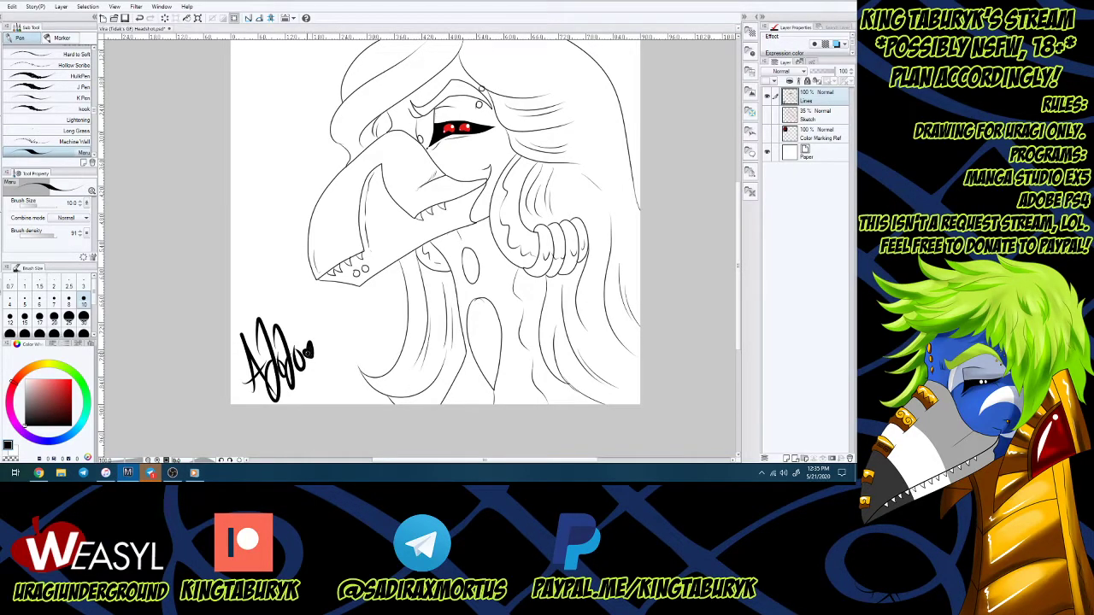
Add a new layer directly above Sketch and name it Base.
{"action": "left_click", "coordinate": [812, 118]}
{"action": "left_click", "coordinate": [785, 460]}
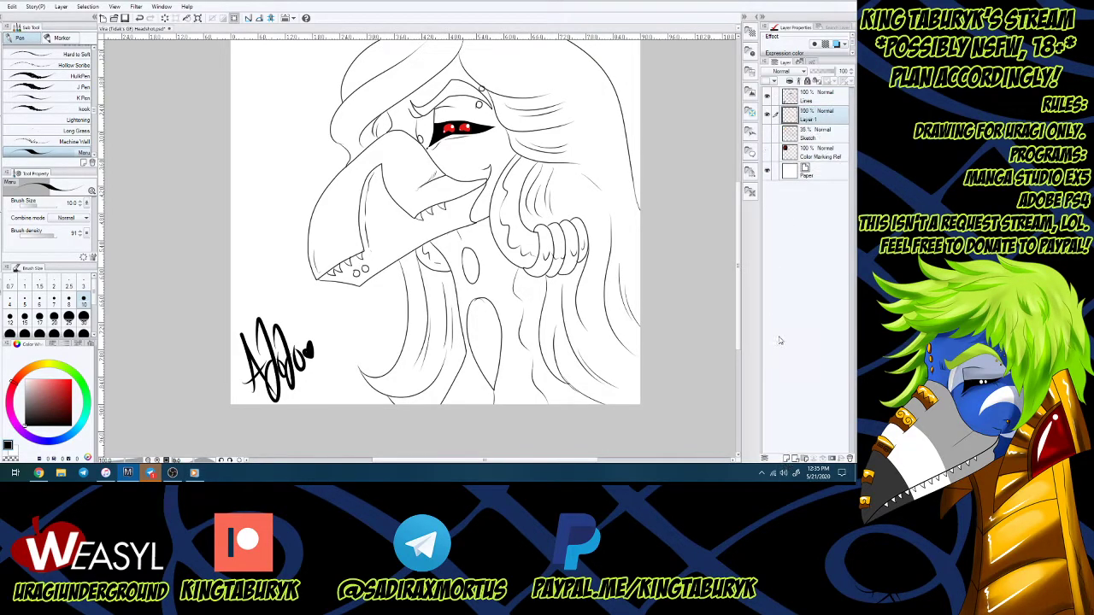
{"action": "double_click", "coordinate": [809, 120]}
{"action": "type", "text": "Base"}
{"action": "key", "text": "Return"}
Show the Color Marking Ref layer, sample the red from the reference's fur, and hide the layer again.
{"action": "left_click", "coordinate": [767, 154]}
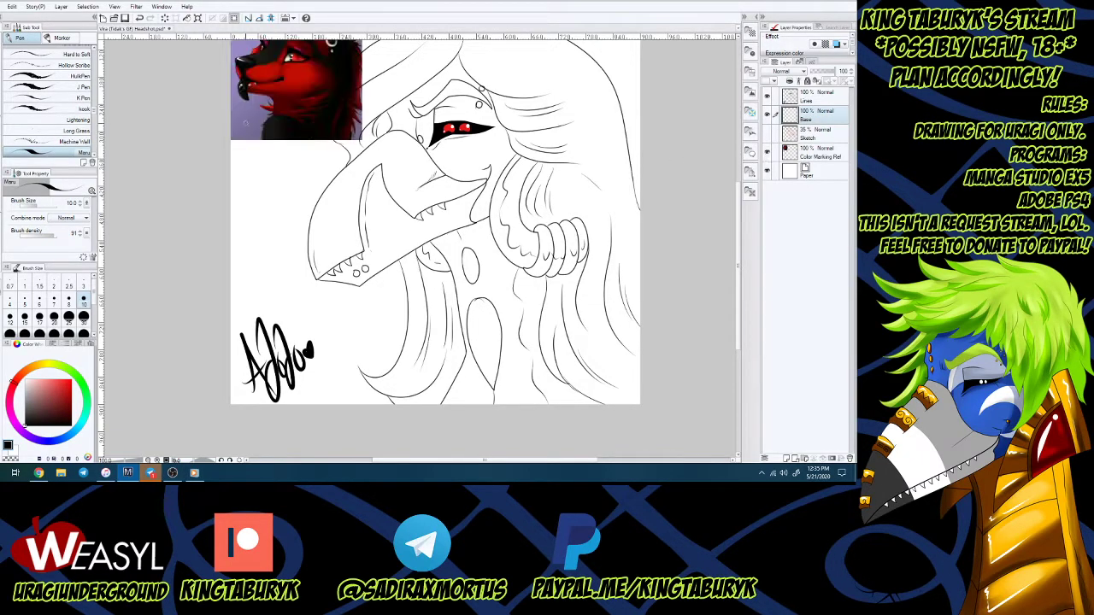
{"action": "left_click", "coordinate": [295, 74], "text": "alt"}
{"action": "left_click_drag", "start_coordinate": [738, 248], "coordinate": [736, 215]}
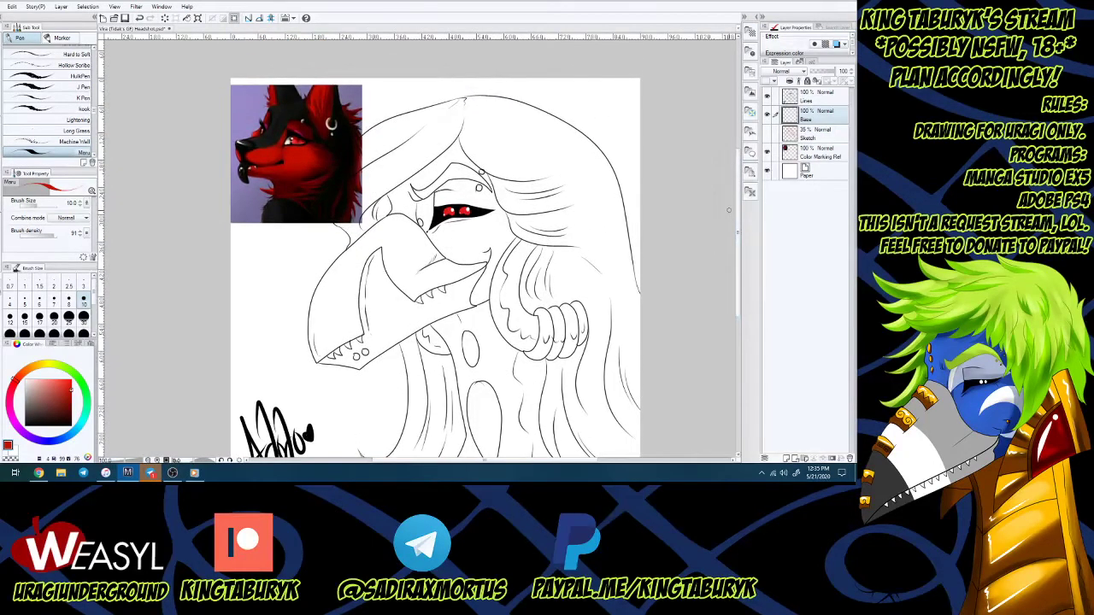
{"action": "left_click", "coordinate": [768, 154]}
Select the character's silhouette using the Lines layer and fill it with the sampled red on the Base layer.
{"action": "left_click", "coordinate": [816, 96]}
{"action": "key", "text": "w"}
{"action": "left_click", "coordinate": [285, 220]}
{"action": "scroll", "coordinate": [328, 278], "scroll_direction": "down", "scroll_amount": 2}
{"action": "scroll", "coordinate": [328, 279], "scroll_direction": "up", "scroll_amount": 3}
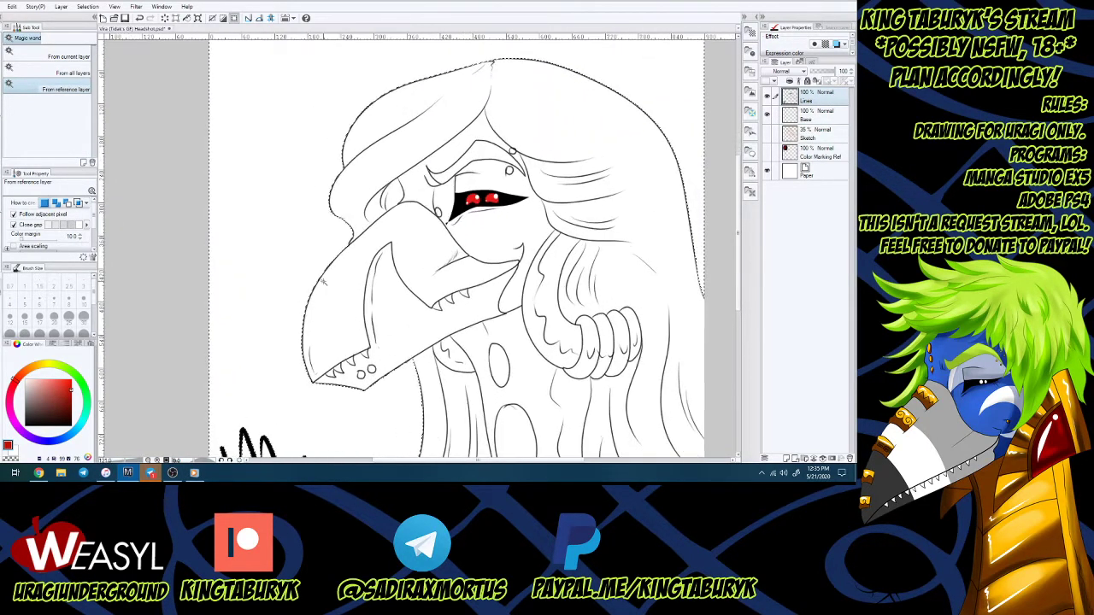
{"action": "left_click", "coordinate": [817, 121]}
{"action": "key", "text": "g"}
{"action": "left_click", "coordinate": [556, 244]}
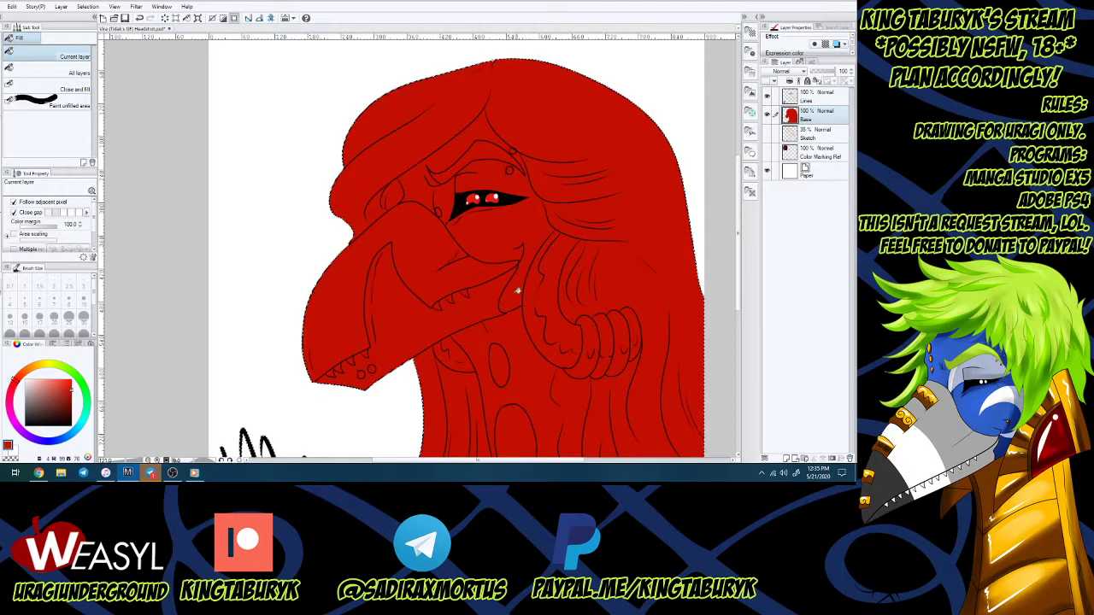
Switch to the music player, skip ahead four tracks and minimize it.
{"action": "left_click", "coordinate": [194, 473]}
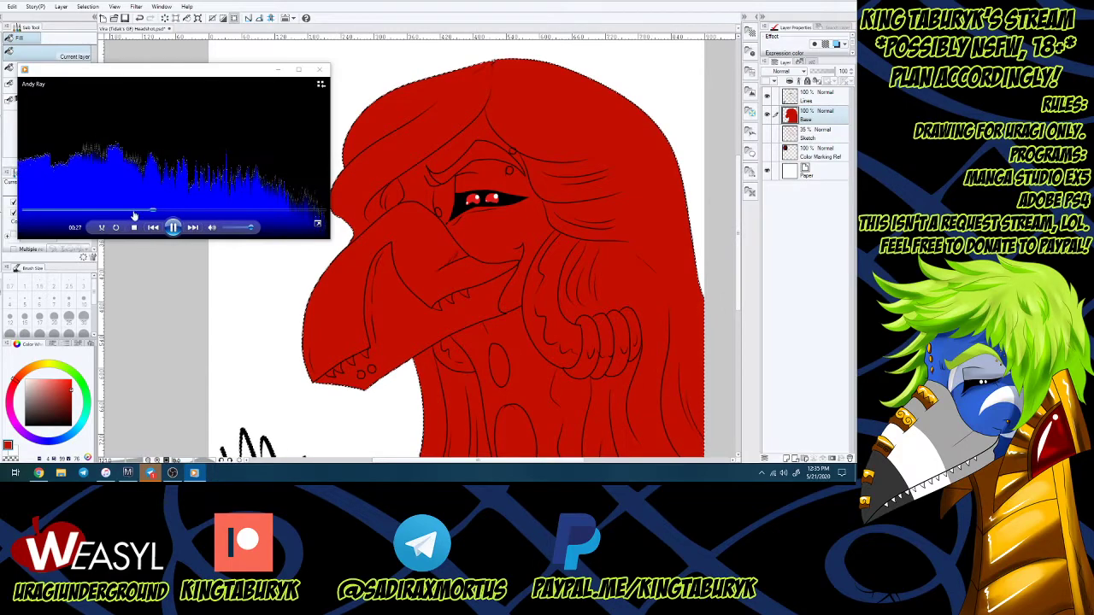
{"action": "left_click", "coordinate": [192, 227]}
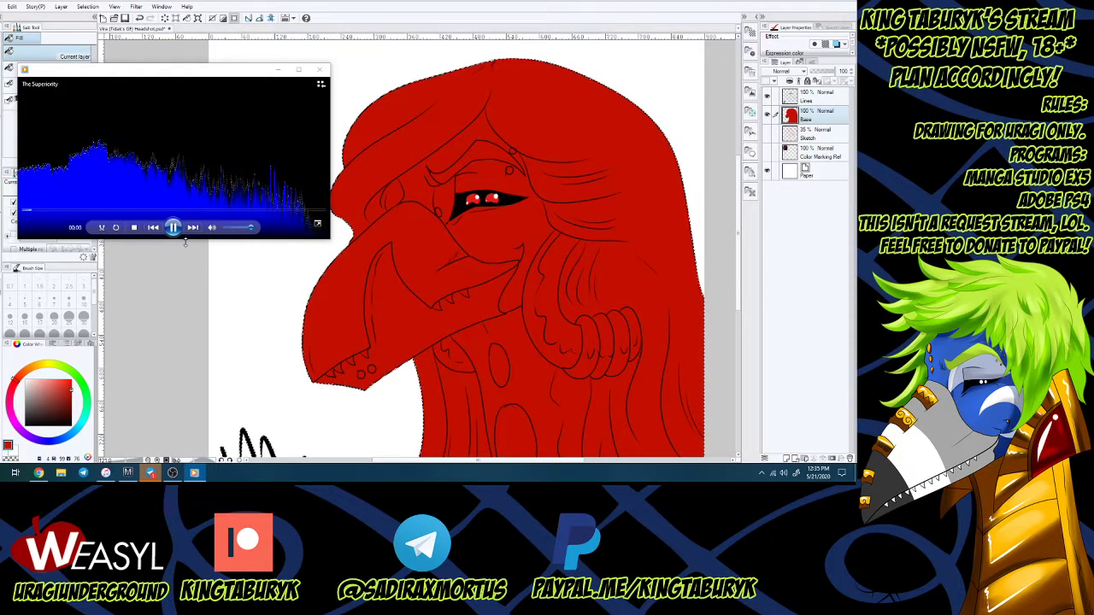
{"action": "left_click", "coordinate": [192, 227]}
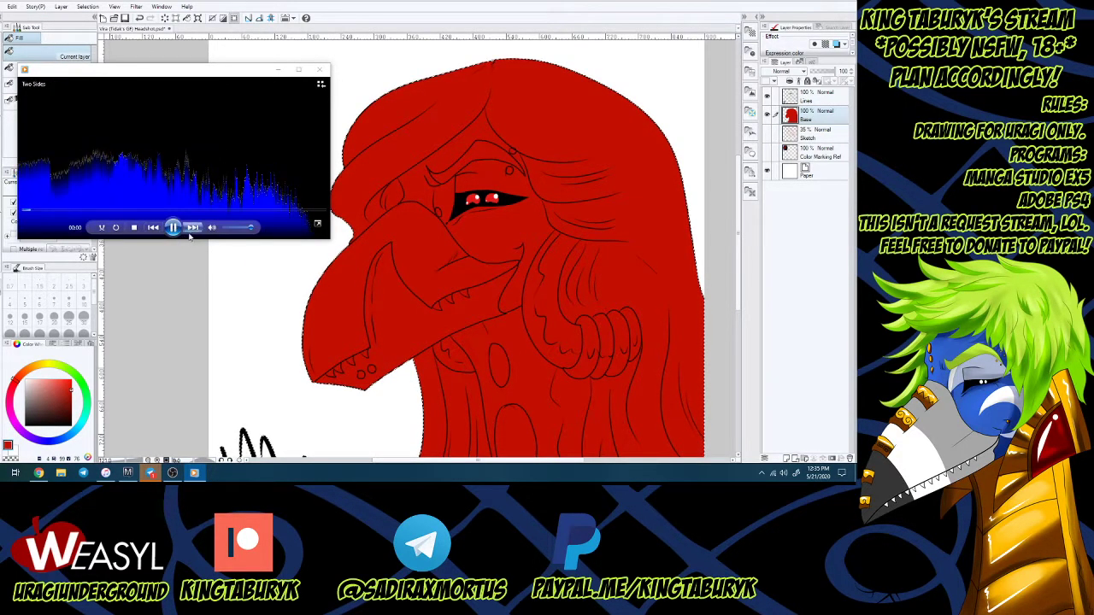
{"action": "left_click", "coordinate": [193, 228]}
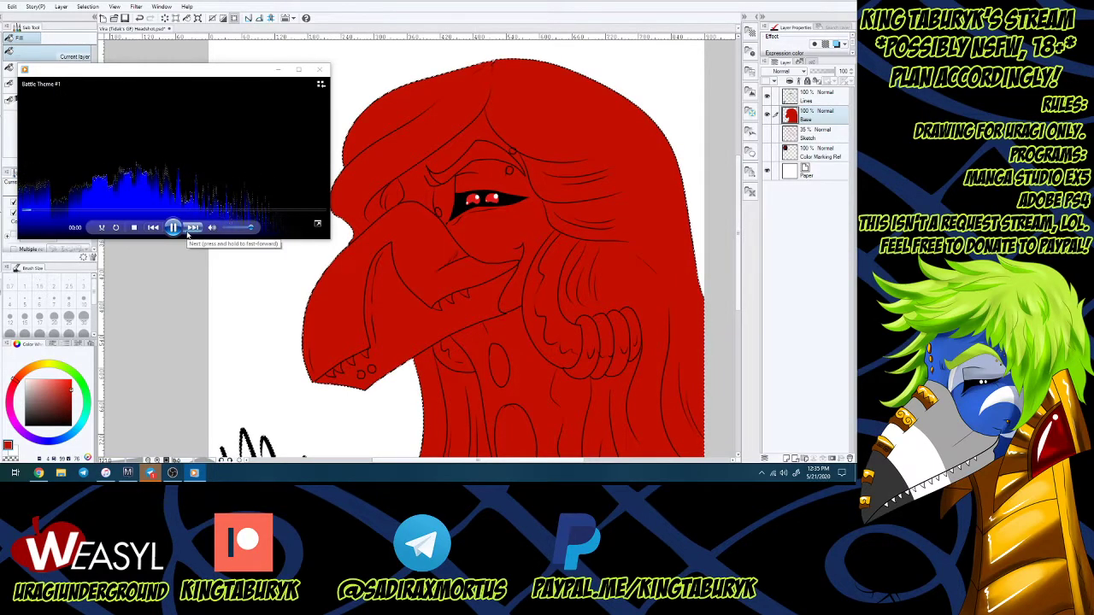
{"action": "left_click", "coordinate": [192, 228]}
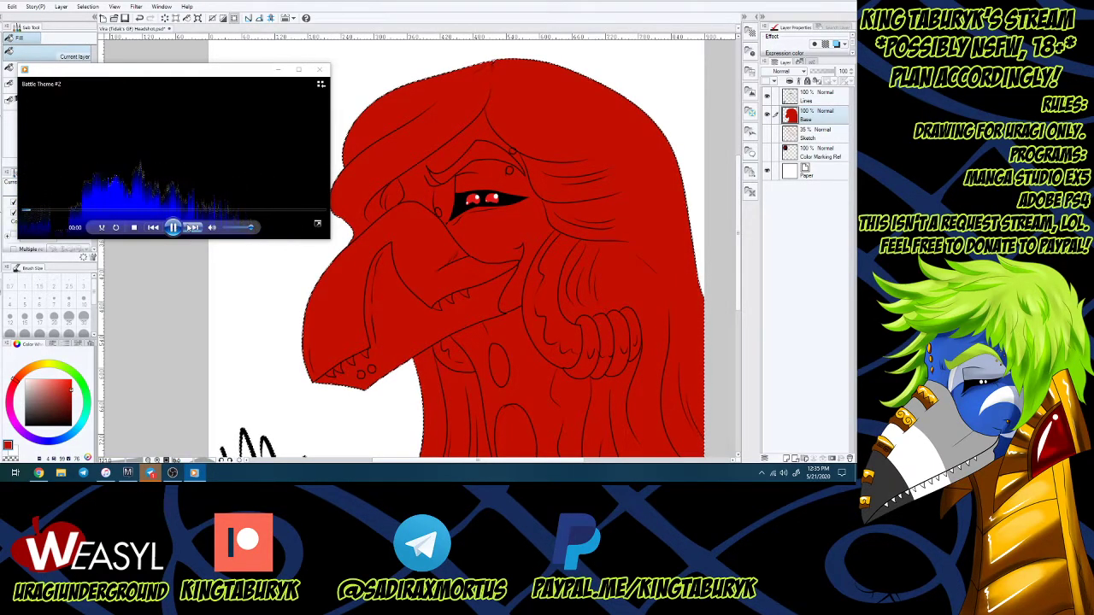
{"action": "left_click", "coordinate": [279, 70]}
Clear the selection and lock the Base layer's transparent pixels.
{"action": "scroll", "coordinate": [477, 300], "scroll_direction": "down", "scroll_amount": 3}
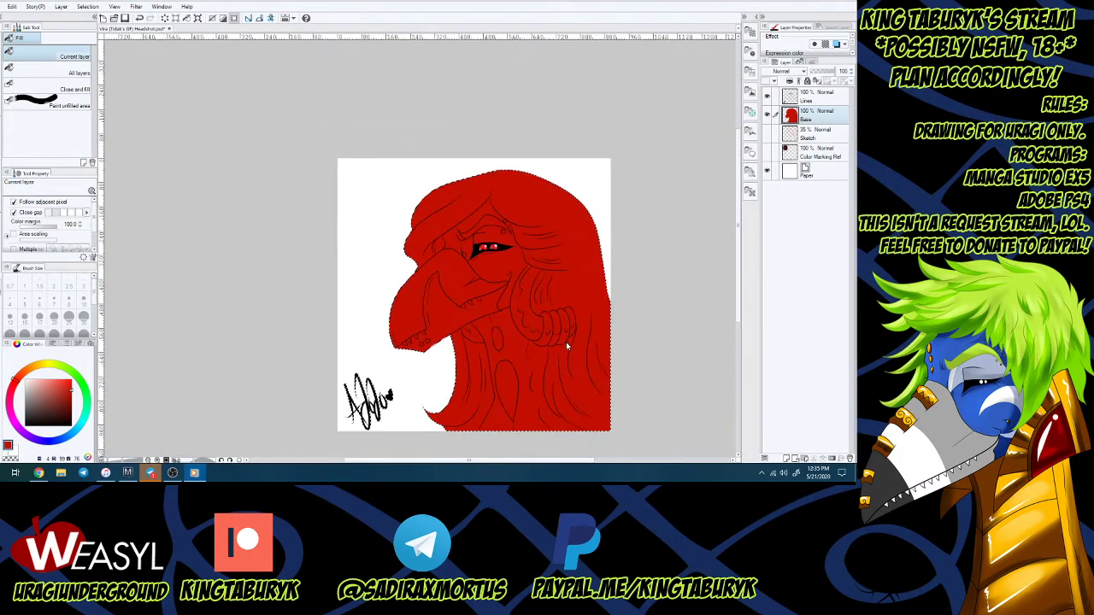
{"action": "scroll", "coordinate": [562, 374], "scroll_direction": "up", "scroll_amount": 2}
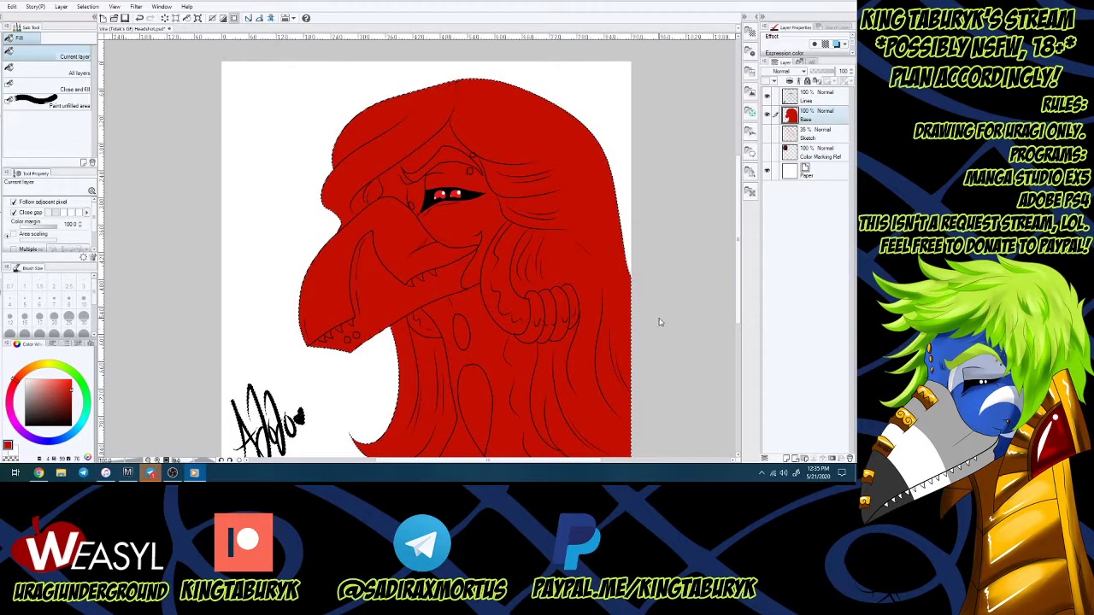
{"action": "key", "text": "m"}
{"action": "key", "text": "ctrl+d"}
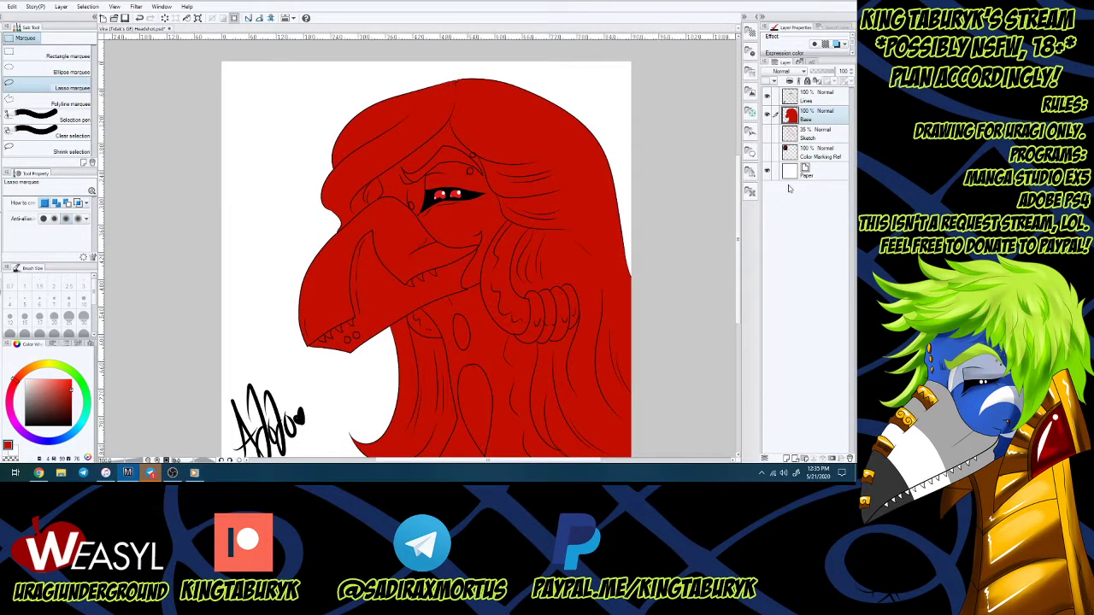
{"action": "left_click", "coordinate": [816, 82]}
Shade around the eye, behind the jaw and below the forehead hair in dark red with the size 50 Smooth watercolor brush.
{"action": "left_click", "coordinate": [72, 408]}
{"action": "key", "text": "b"}
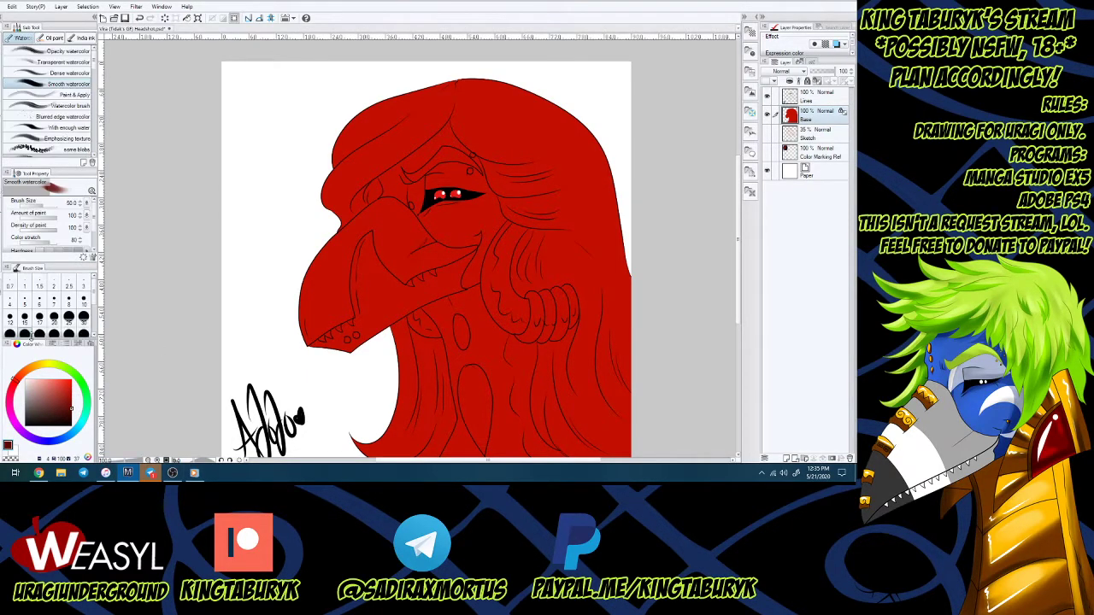
{"action": "mouse_move", "coordinate": [459, 285]}
{"action": "left_mouse_down"}
{"action": "mouse_move", "coordinate": [508, 252]}
{"action": "mouse_move", "coordinate": [472, 274]}
{"action": "mouse_move", "coordinate": [497, 209]}
{"action": "mouse_move", "coordinate": [456, 278]}
{"action": "mouse_move", "coordinate": [490, 164]}
{"action": "mouse_move", "coordinate": [493, 226]}
{"action": "mouse_move", "coordinate": [502, 190]}
{"action": "mouse_move", "coordinate": [504, 222]}
{"action": "mouse_move", "coordinate": [475, 229]}
{"action": "mouse_move", "coordinate": [494, 227]}
{"action": "mouse_move", "coordinate": [470, 248]}
{"action": "mouse_move", "coordinate": [487, 254]}
{"action": "mouse_move", "coordinate": [443, 294]}
{"action": "mouse_move", "coordinate": [490, 246]}
{"action": "mouse_move", "coordinate": [489, 166]}
{"action": "left_mouse_up"}
{"action": "mouse_move", "coordinate": [429, 183]}
{"action": "left_mouse_down"}
{"action": "mouse_move", "coordinate": [475, 192]}
{"action": "mouse_move", "coordinate": [411, 200]}
{"action": "mouse_move", "coordinate": [417, 208]}
{"action": "mouse_move", "coordinate": [419, 185]}
{"action": "mouse_move", "coordinate": [373, 193]}
{"action": "mouse_move", "coordinate": [369, 176]}
{"action": "mouse_move", "coordinate": [458, 91]}
{"action": "mouse_move", "coordinate": [440, 122]}
{"action": "mouse_move", "coordinate": [369, 171]}
{"action": "left_mouse_up"}
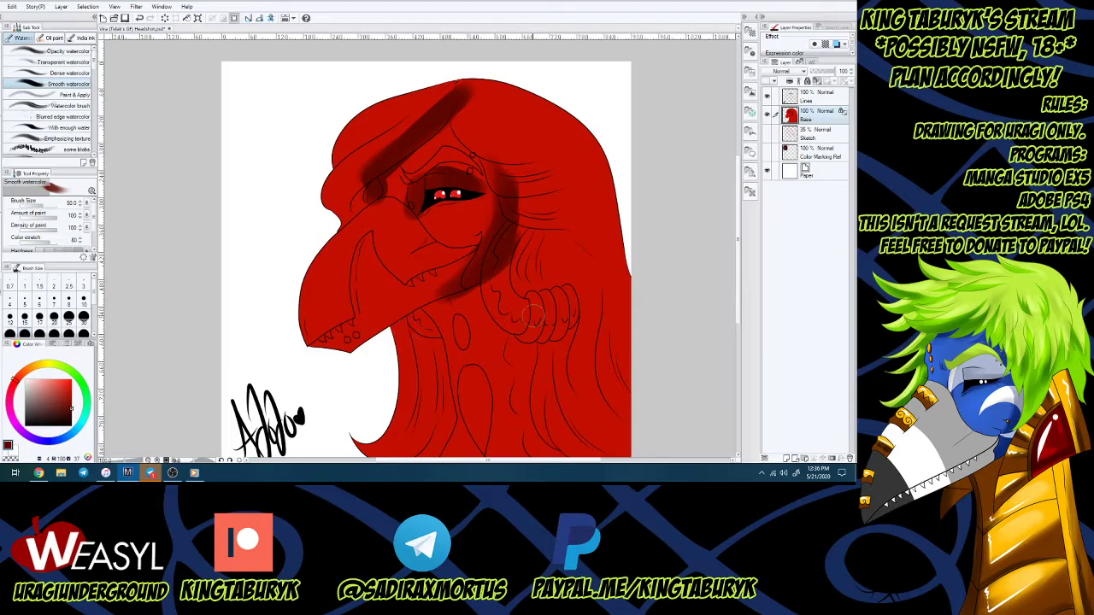
Paint bright red highlights on the cheek below the eye and around the brow, and resample a dark red for the eye shading.
{"action": "left_click", "coordinate": [83, 303]}
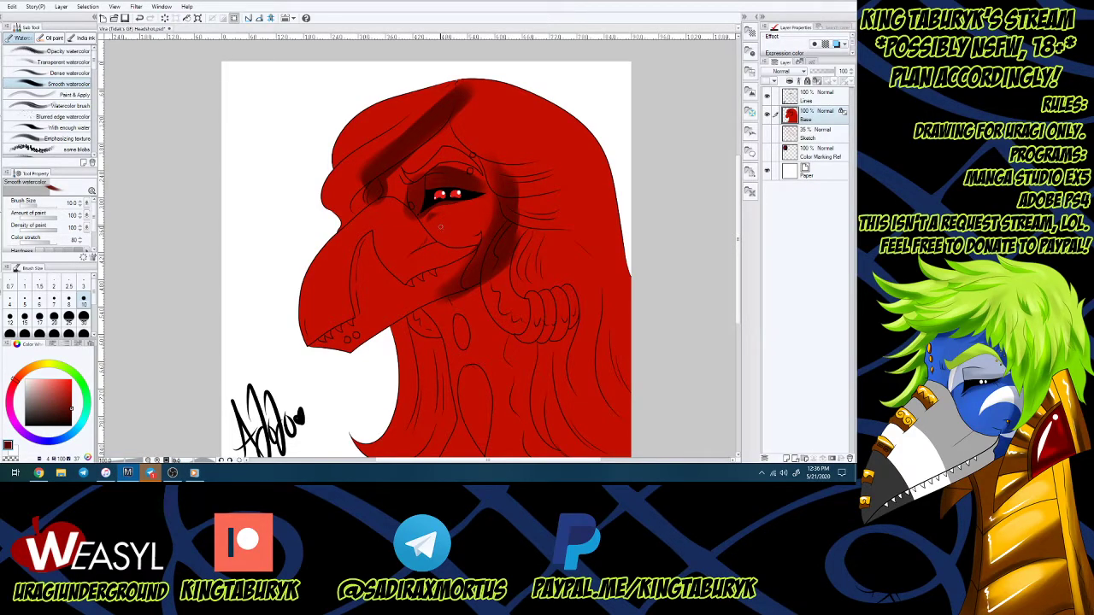
{"action": "left_click", "coordinate": [71, 378]}
{"action": "left_click", "coordinate": [83, 318]}
{"action": "mouse_move", "coordinate": [444, 222]}
{"action": "left_mouse_down"}
{"action": "mouse_move", "coordinate": [472, 212]}
{"action": "mouse_move", "coordinate": [445, 221]}
{"action": "mouse_move", "coordinate": [452, 233]}
{"action": "mouse_move", "coordinate": [468, 217]}
{"action": "mouse_move", "coordinate": [446, 226]}
{"action": "mouse_move", "coordinate": [477, 211]}
{"action": "mouse_move", "coordinate": [435, 229]}
{"action": "left_mouse_up"}
{"action": "mouse_move", "coordinate": [404, 183]}
{"action": "left_mouse_down"}
{"action": "mouse_move", "coordinate": [392, 152]}
{"action": "mouse_move", "coordinate": [418, 199]}
{"action": "mouse_move", "coordinate": [399, 165]}
{"action": "mouse_move", "coordinate": [410, 178]}
{"action": "mouse_move", "coordinate": [445, 174]}
{"action": "mouse_move", "coordinate": [483, 208]}
{"action": "left_mouse_up"}
{"action": "left_click", "coordinate": [420, 200], "text": "alt"}
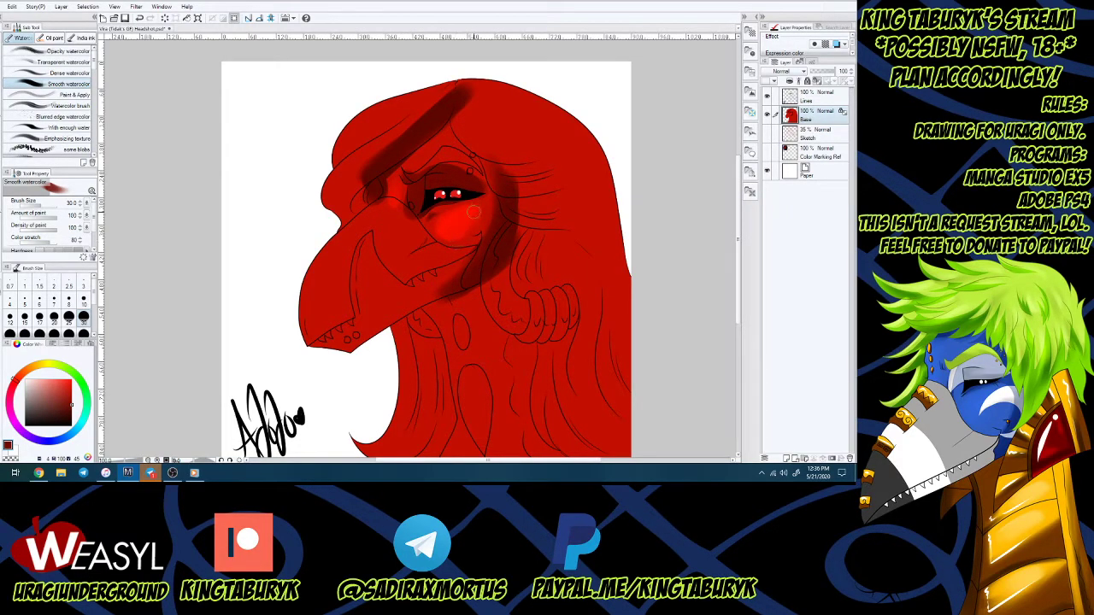
{"action": "left_click", "coordinate": [72, 411]}
Paint the front and rear rows of teeth white with a size 20 brush.
{"action": "left_click", "coordinate": [54, 317]}
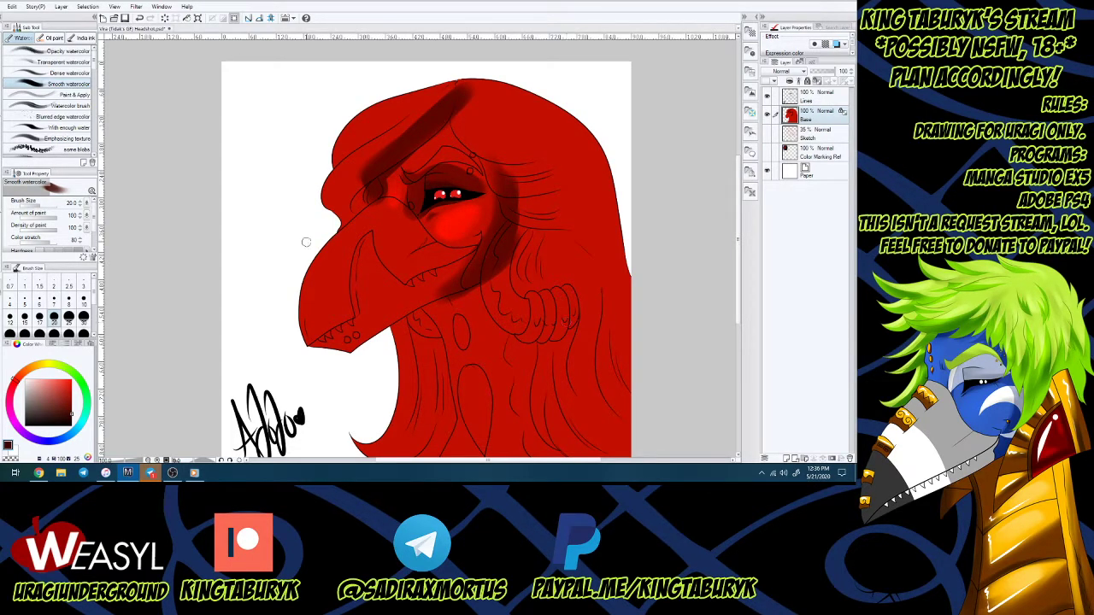
{"action": "key", "text": "x"}
{"action": "mouse_move", "coordinate": [336, 333]}
{"action": "left_mouse_down"}
{"action": "mouse_move", "coordinate": [323, 340]}
{"action": "mouse_move", "coordinate": [360, 318]}
{"action": "left_mouse_up"}
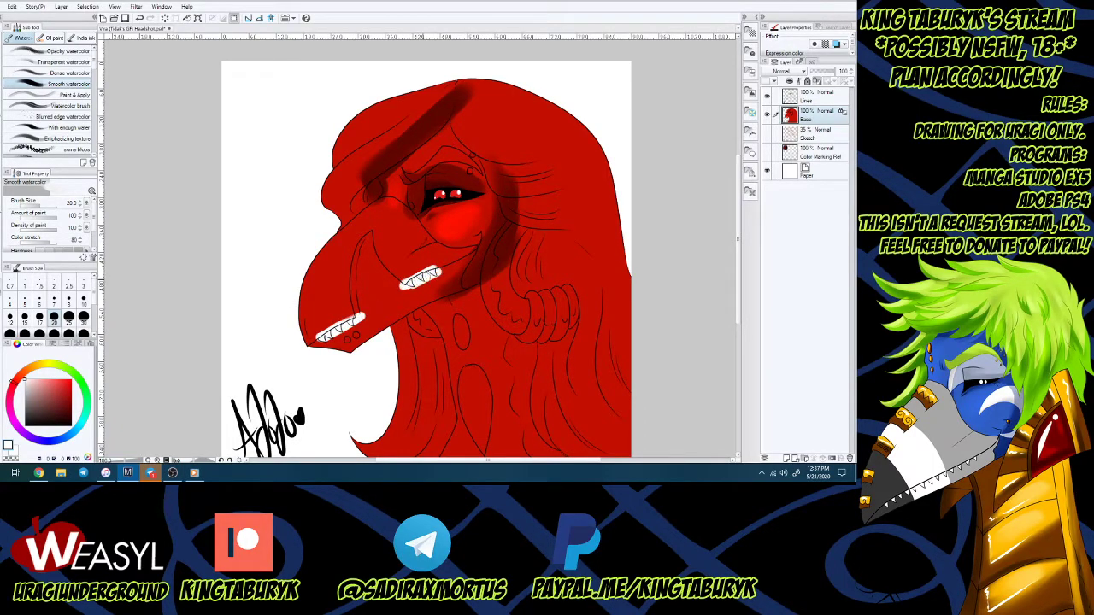
Add four new layers above Base and clip them all to the layer below.
{"action": "key", "text": "ctrl+shift+n"}
{"action": "key", "text": "ctrl+shift+n"}
{"action": "key", "text": "ctrl+shift+n"}
{"action": "key", "text": "ctrl+shift+n"}
{"action": "left_click", "coordinate": [808, 176], "text": "shift"}
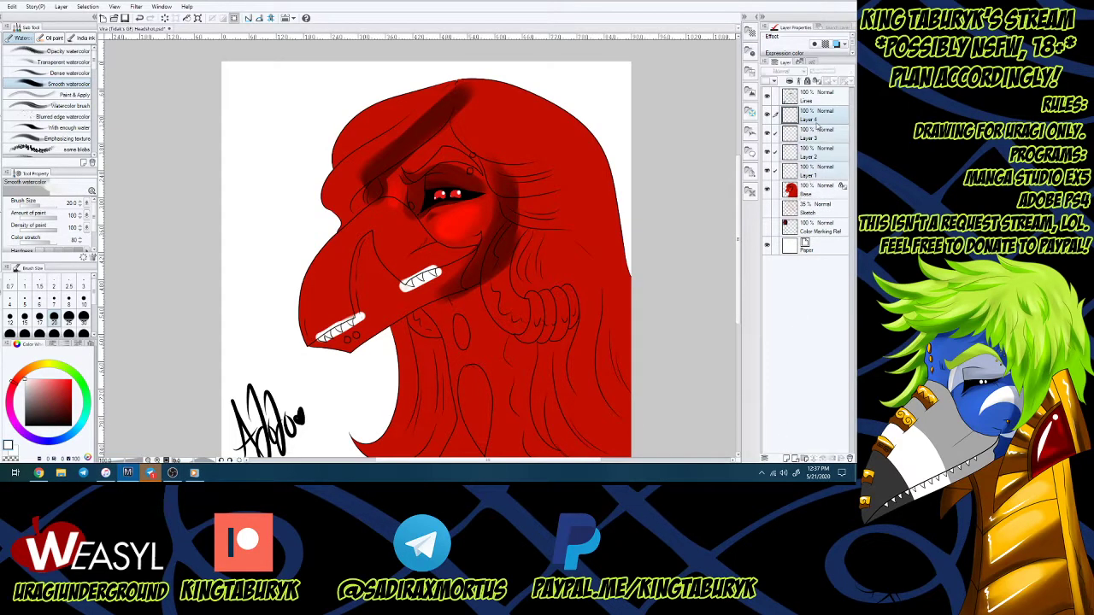
Rename the upper two clipped layers Hair and Jewelry, from top to bottom.
{"action": "double_click", "coordinate": [813, 121]}
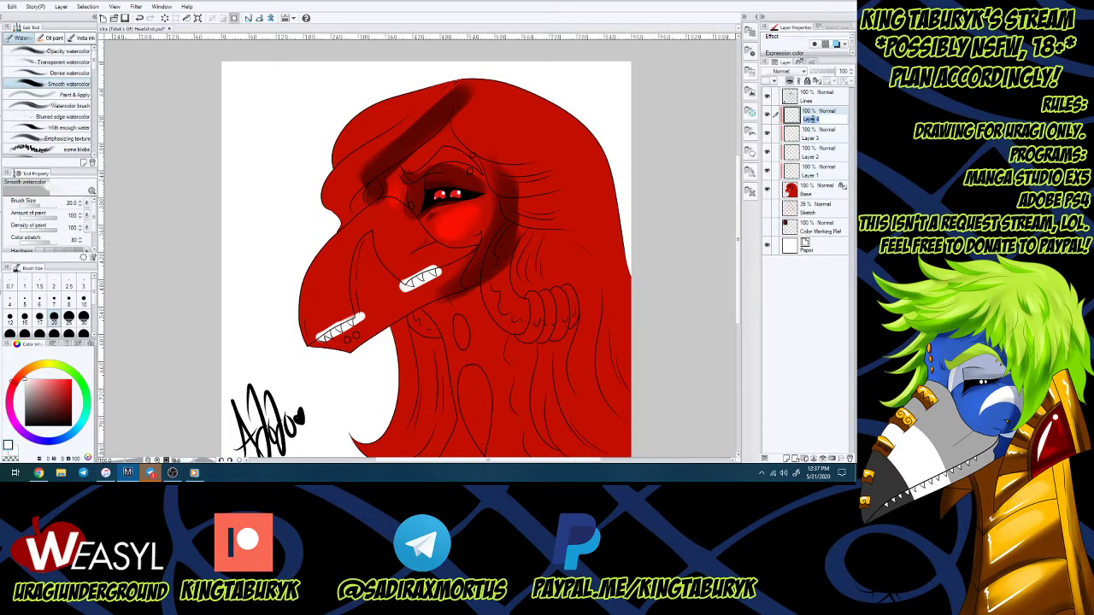
{"action": "type", "text": "Hair"}
{"action": "key", "text": "Return"}
{"action": "double_click", "coordinate": [811, 139]}
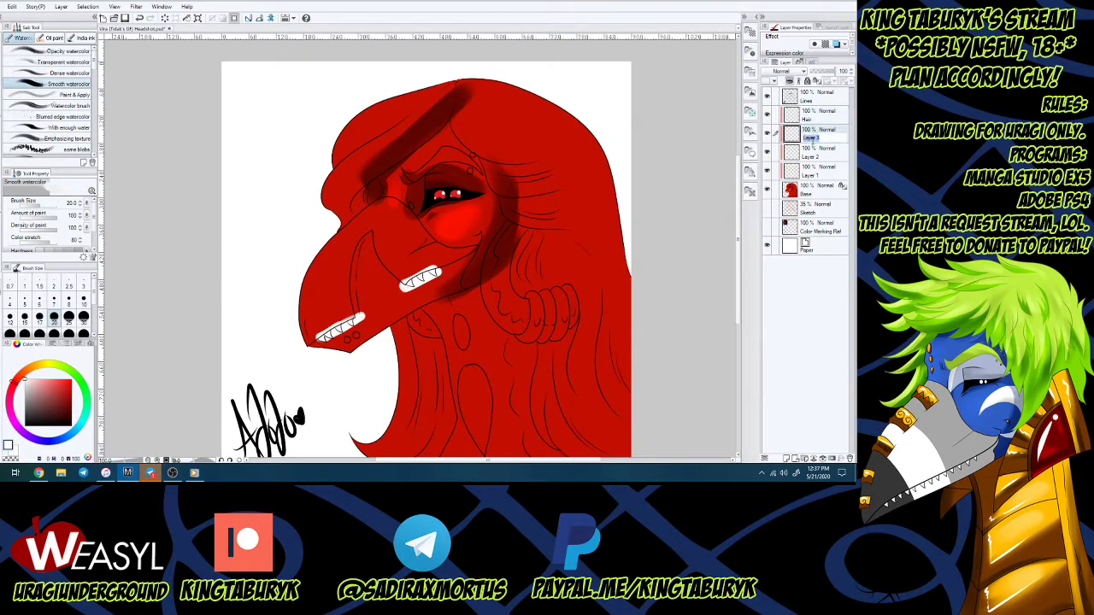
{"action": "type", "text": "Jewelry"}
{"action": "key", "text": "Return"}
Rename the lower two clipped layers Beak and Markings, from top to bottom.
{"action": "double_click", "coordinate": [811, 157]}
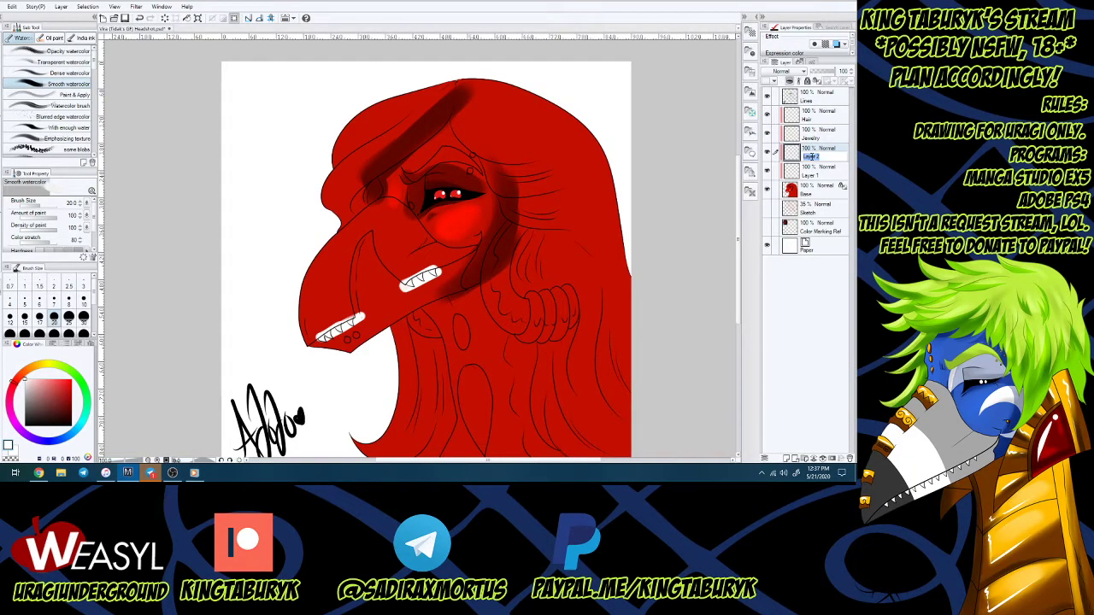
{"action": "type", "text": "Beak"}
{"action": "key", "text": "Return"}
{"action": "double_click", "coordinate": [810, 175]}
{"action": "type", "text": "Markings"}
{"action": "key", "text": "Return"}
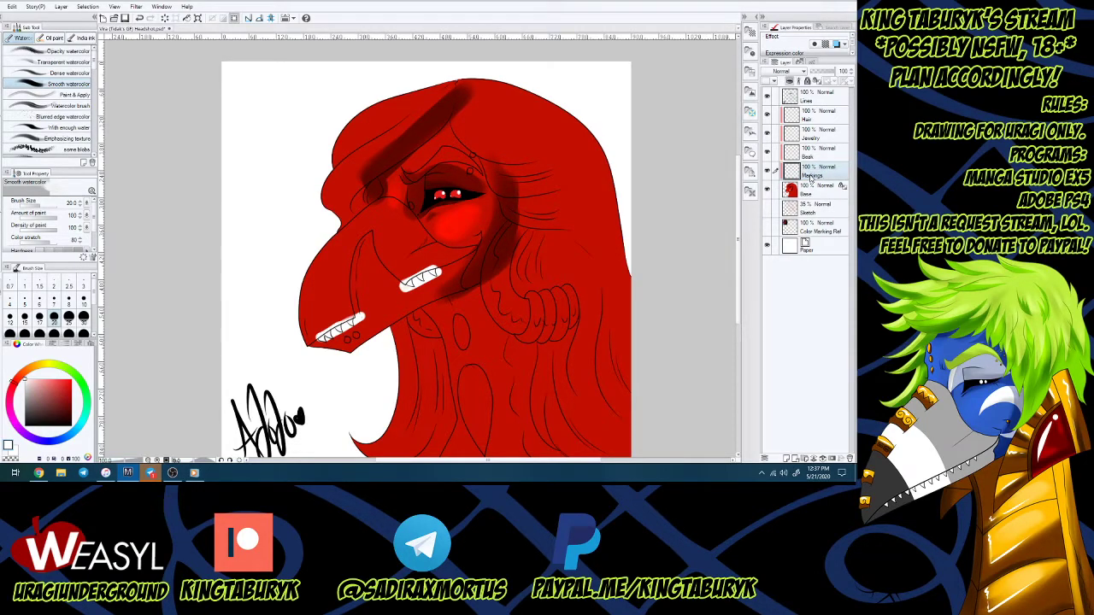
Select the hair areas on the Lines layer with the Magic wand and expand the selection by 1 px.
{"action": "key", "text": "w"}
{"action": "left_click", "coordinate": [495, 152]}
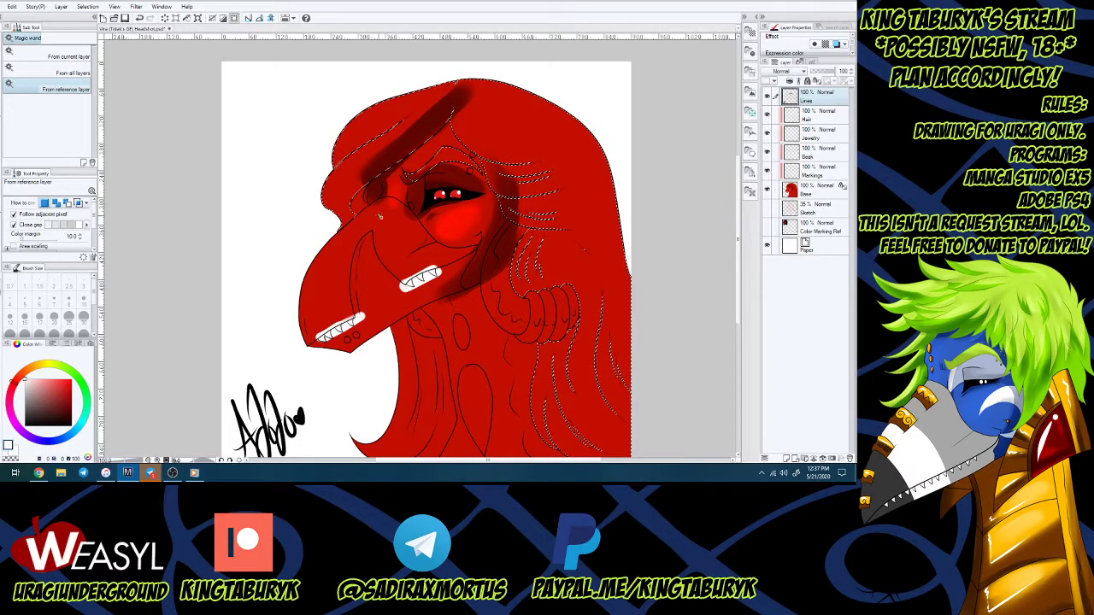
{"action": "left_click", "coordinate": [414, 379]}
{"action": "scroll", "coordinate": [431, 363], "scroll_direction": "down", "scroll_amount": 2}
{"action": "scroll", "coordinate": [442, 390], "scroll_direction": "up", "scroll_amount": 2}
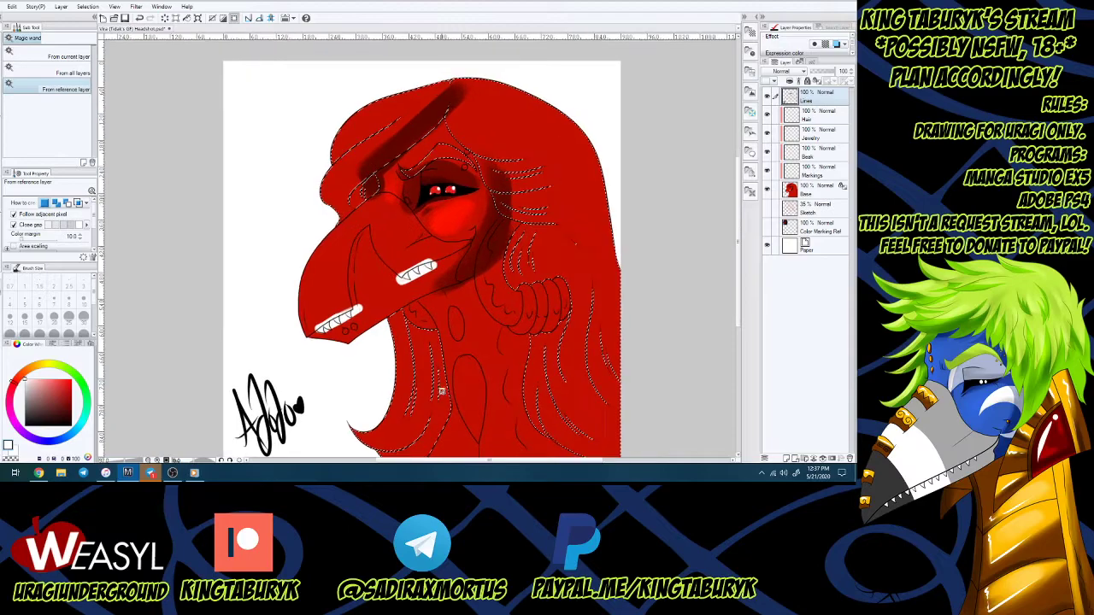
{"action": "left_click", "coordinate": [114, 6]}
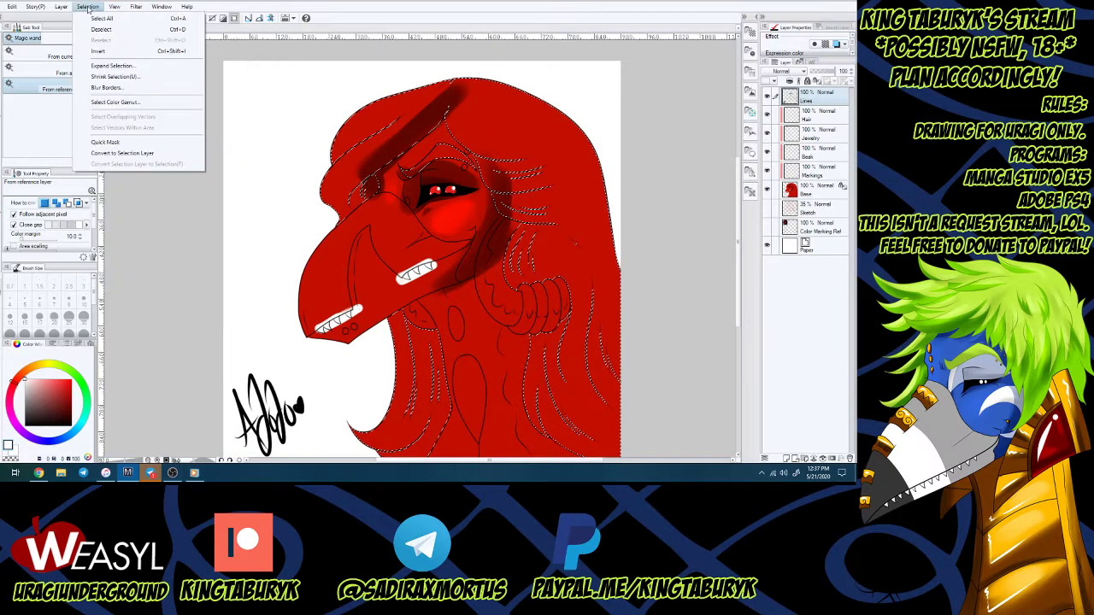
{"action": "left_click", "coordinate": [120, 66]}
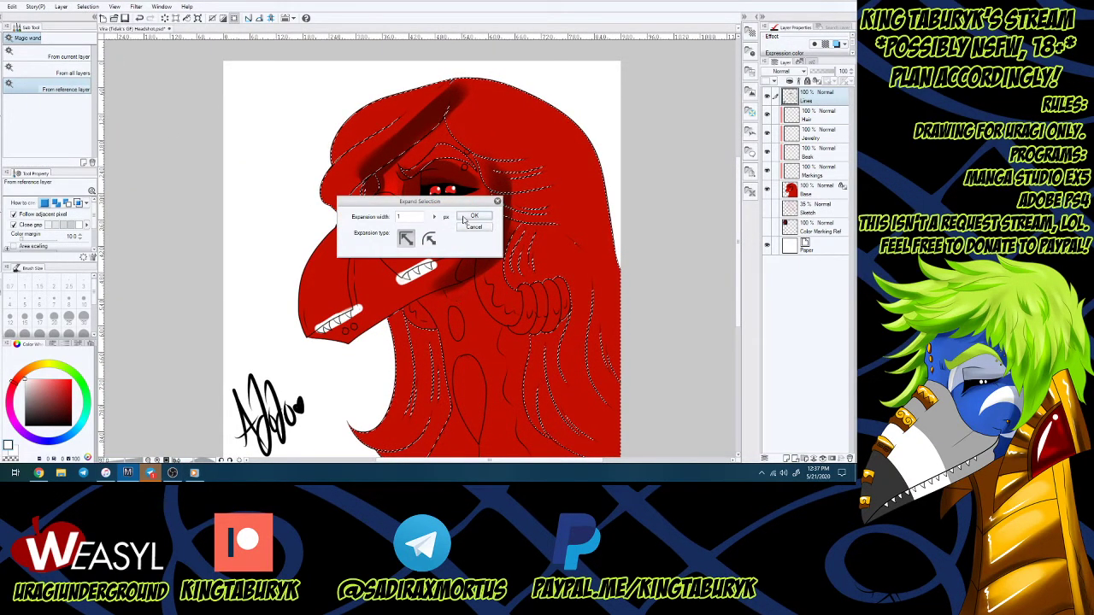
{"action": "left_click", "coordinate": [459, 225]}
Fill the selected hair areas with a dark brownish grey on the Hair layer.
{"action": "left_click", "coordinate": [810, 119]}
{"action": "key", "text": "x"}
{"action": "left_click_drag", "start_coordinate": [30, 418], "coordinate": [35, 420]}
{"action": "key", "text": "g"}
{"action": "left_click", "coordinate": [562, 218]}
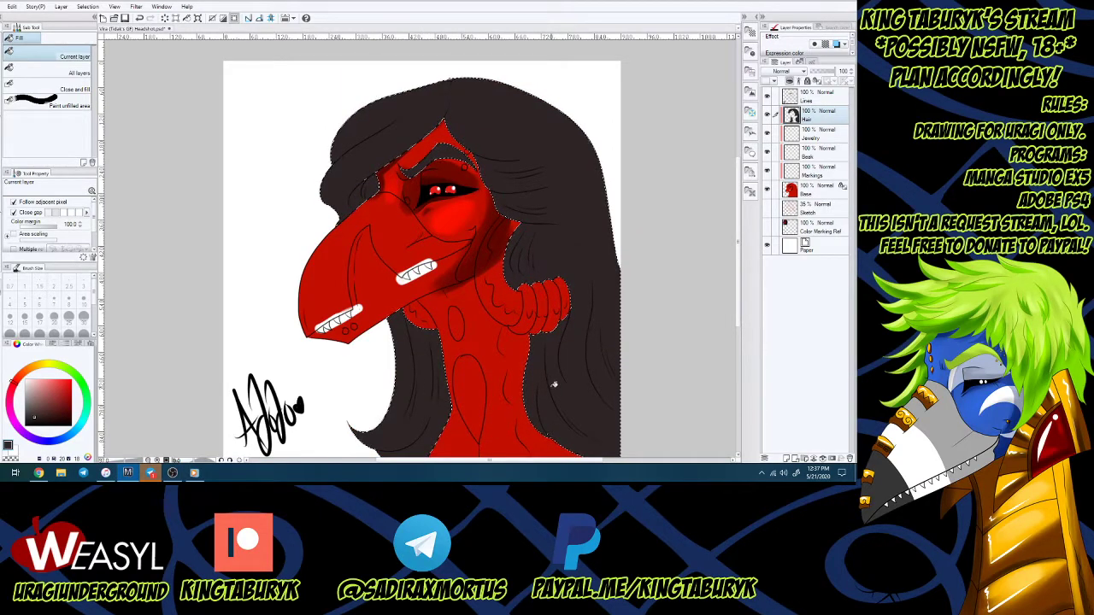
Clear the hair selection, then select the neck piece and jewelry areas on the Lines layer with the Magic wand and expand the selection.
{"action": "key", "text": "m"}
{"action": "key", "text": "ctrl+d"}
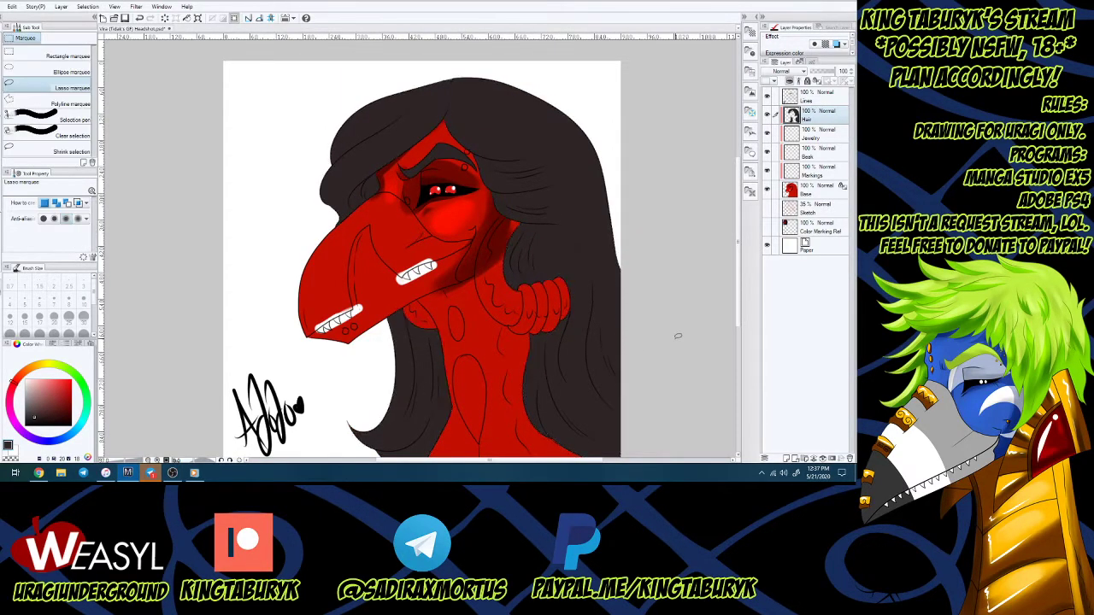
{"action": "left_click", "coordinate": [813, 96]}
{"action": "key", "text": "w"}
{"action": "left_click", "coordinate": [407, 201]}
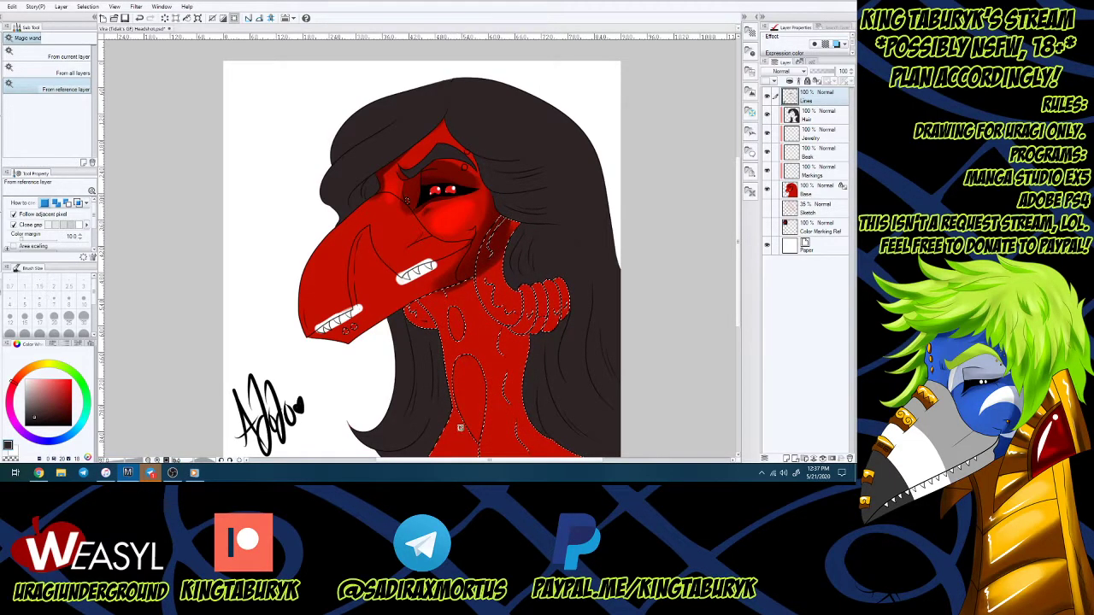
{"action": "scroll", "coordinate": [486, 401], "scroll_direction": "down", "scroll_amount": 3}
{"action": "scroll", "coordinate": [492, 403], "scroll_direction": "up", "scroll_amount": 4}
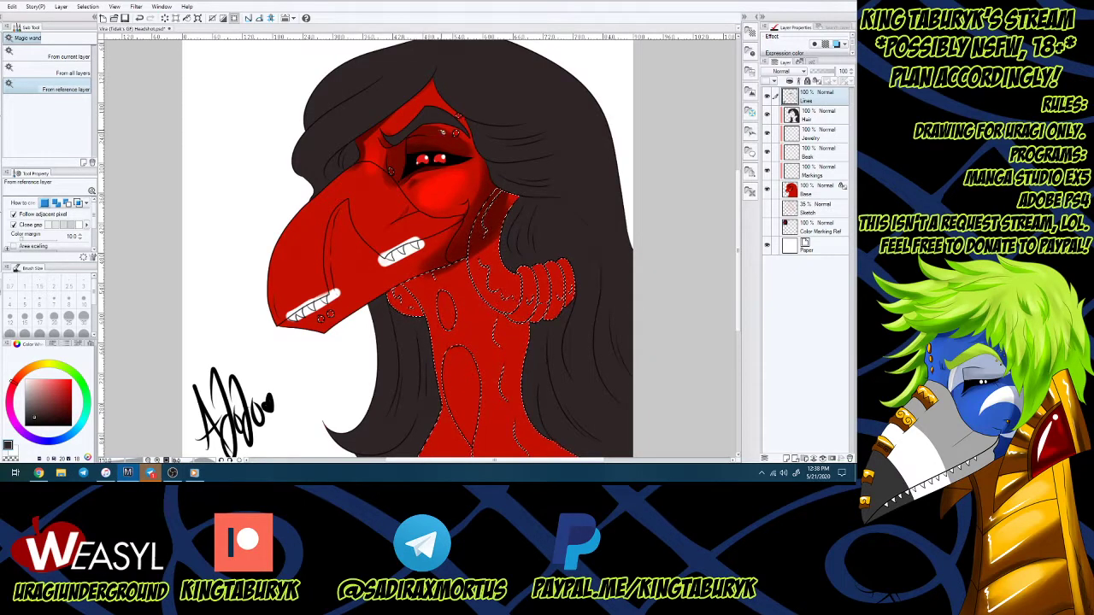
{"action": "left_click", "coordinate": [88, 6]}
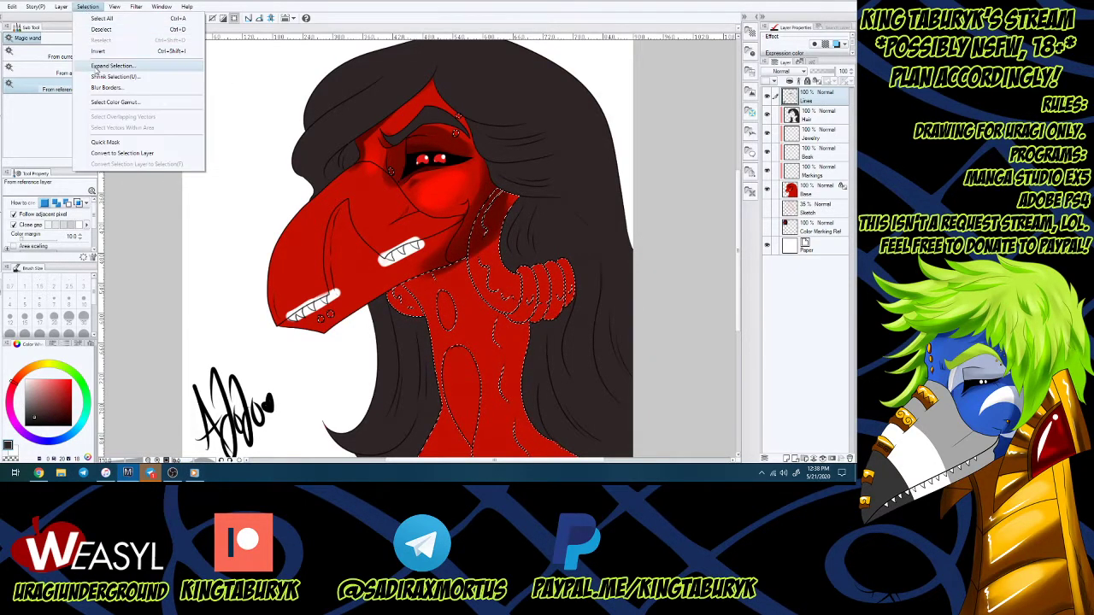
{"action": "left_click", "coordinate": [110, 66]}
{"action": "left_click", "coordinate": [474, 217]}
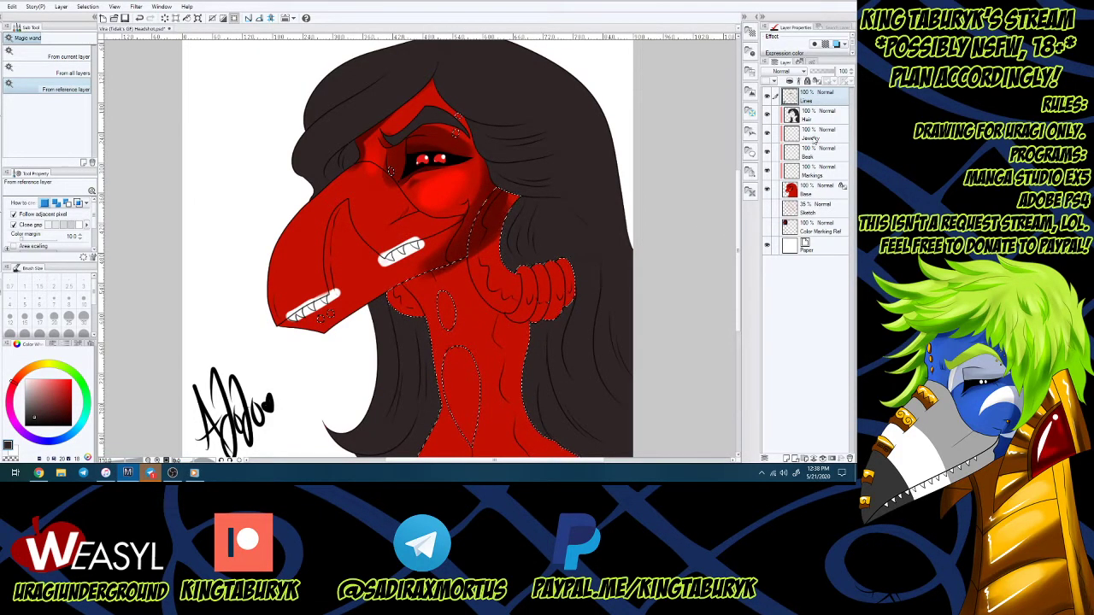
Fill the selected neck piece, rings and studs with a light brownish grey on the Jewelry layer and clear the selection.
{"action": "left_click", "coordinate": [814, 137]}
{"action": "left_click_drag", "start_coordinate": [33, 407], "coordinate": [26, 399]}
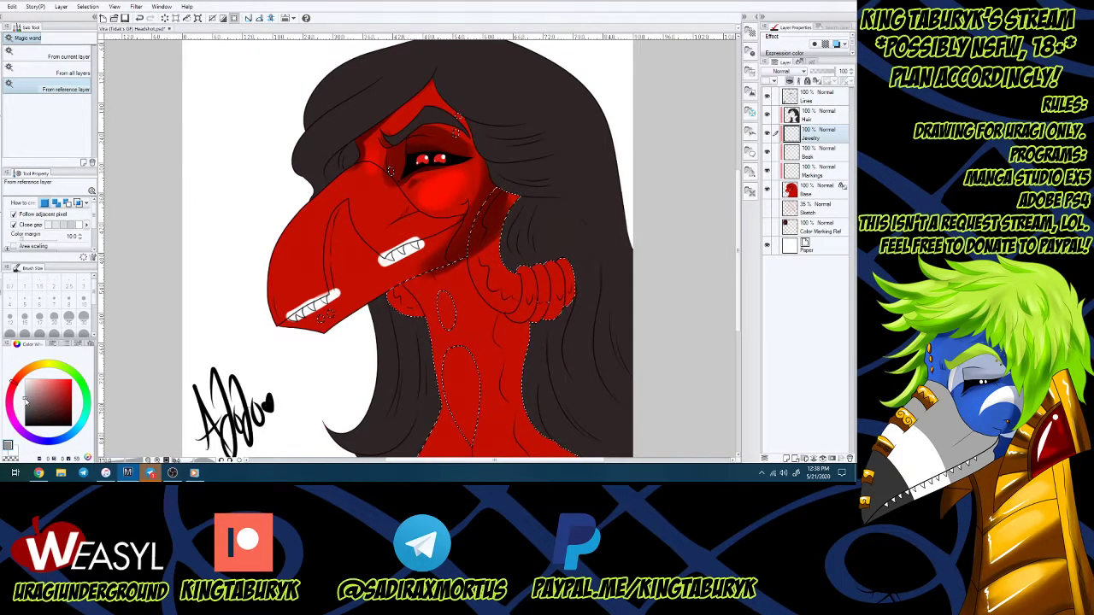
{"action": "key", "text": "g"}
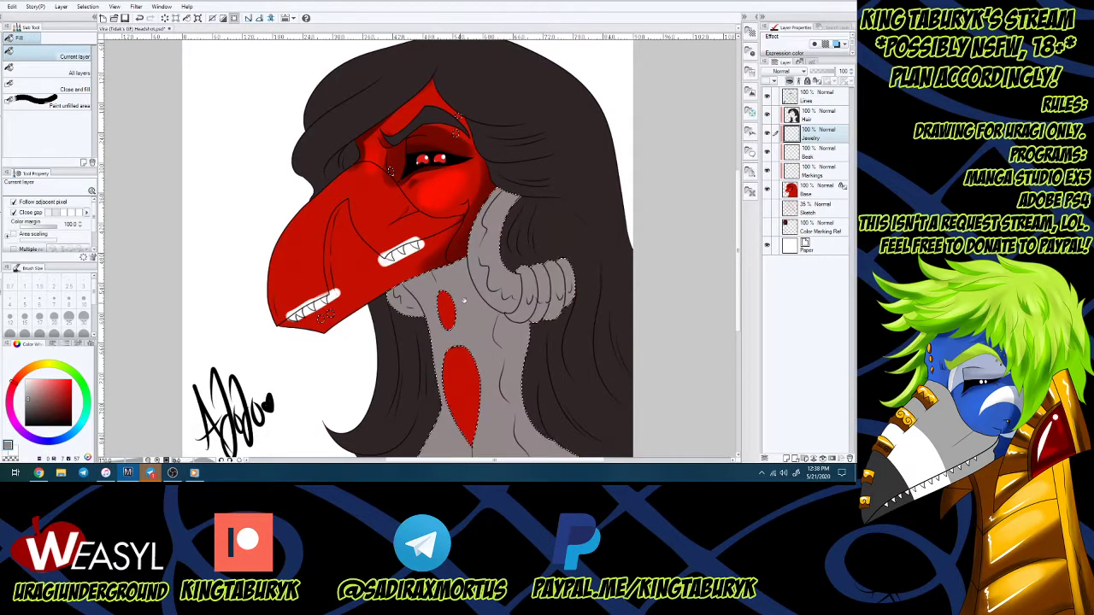
{"action": "left_click", "coordinate": [455, 133]}
{"action": "left_click", "coordinate": [459, 116]}
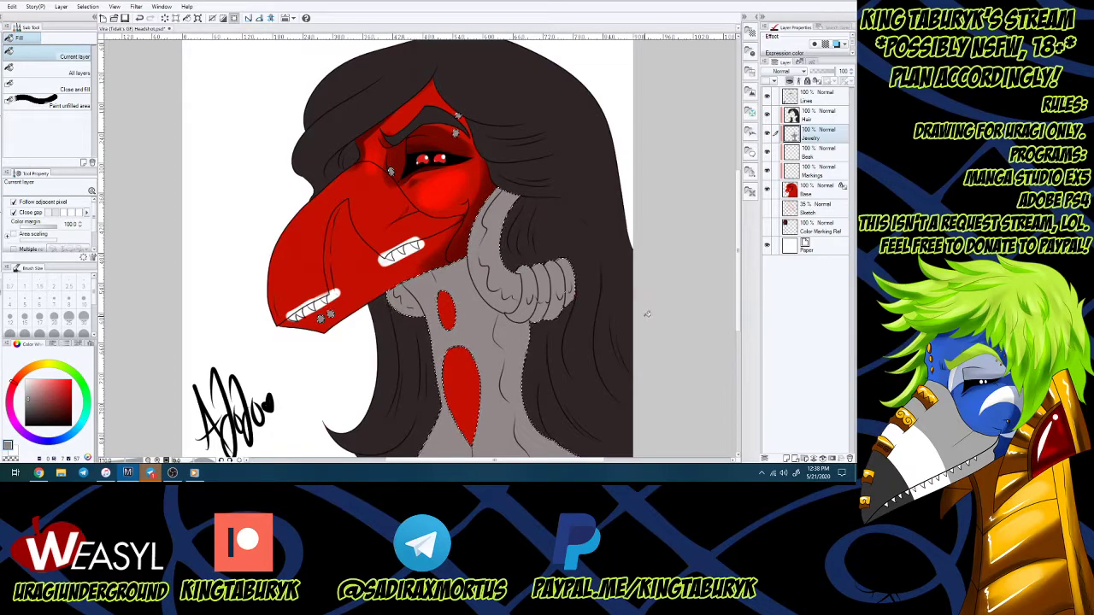
{"action": "key", "text": "m"}
{"action": "left_click", "coordinate": [672, 298]}
Select the beak and neck gem areas on the Lines layer with the Magic wand, choose a dark red and expand the selection.
{"action": "left_click", "coordinate": [818, 96]}
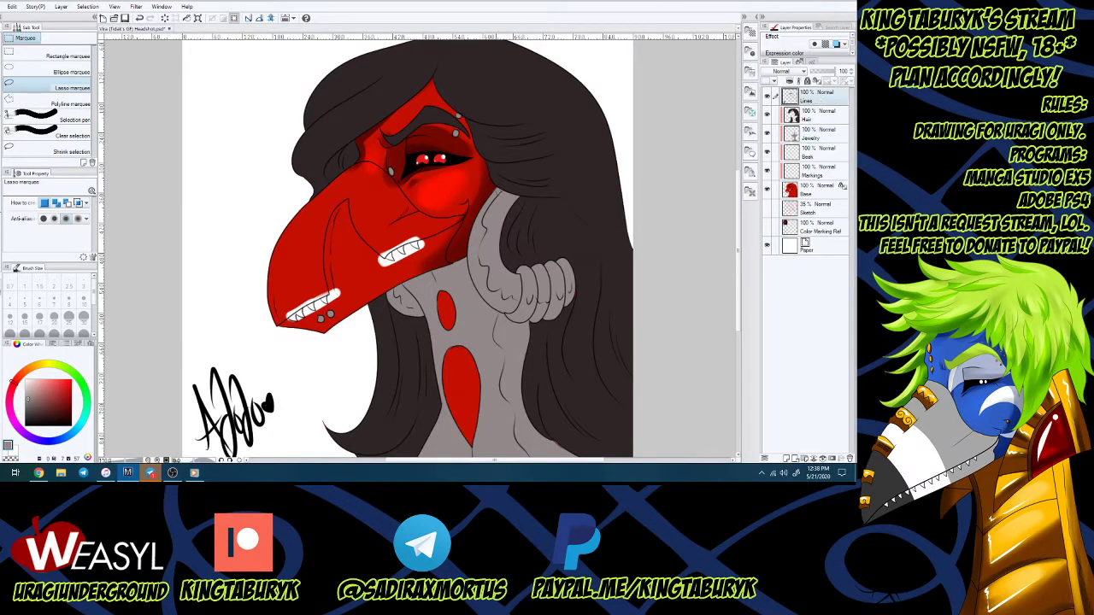
{"action": "key", "text": "w"}
{"action": "left_click", "coordinate": [359, 285]}
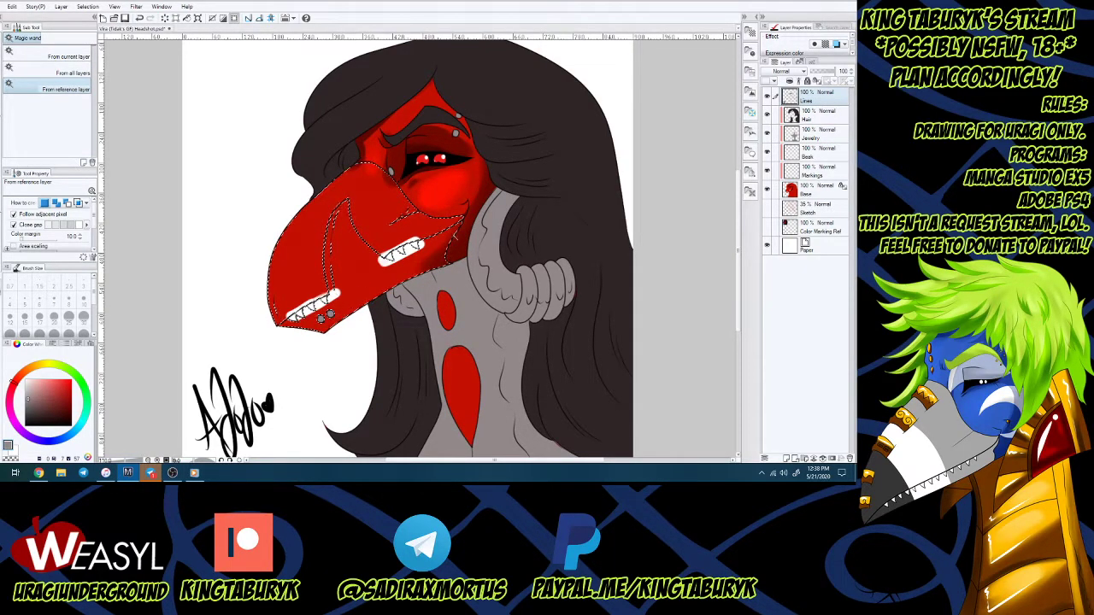
{"action": "left_click", "coordinate": [462, 253], "text": "alt"}
{"action": "left_click_drag", "start_coordinate": [67, 417], "coordinate": [81, 411]}
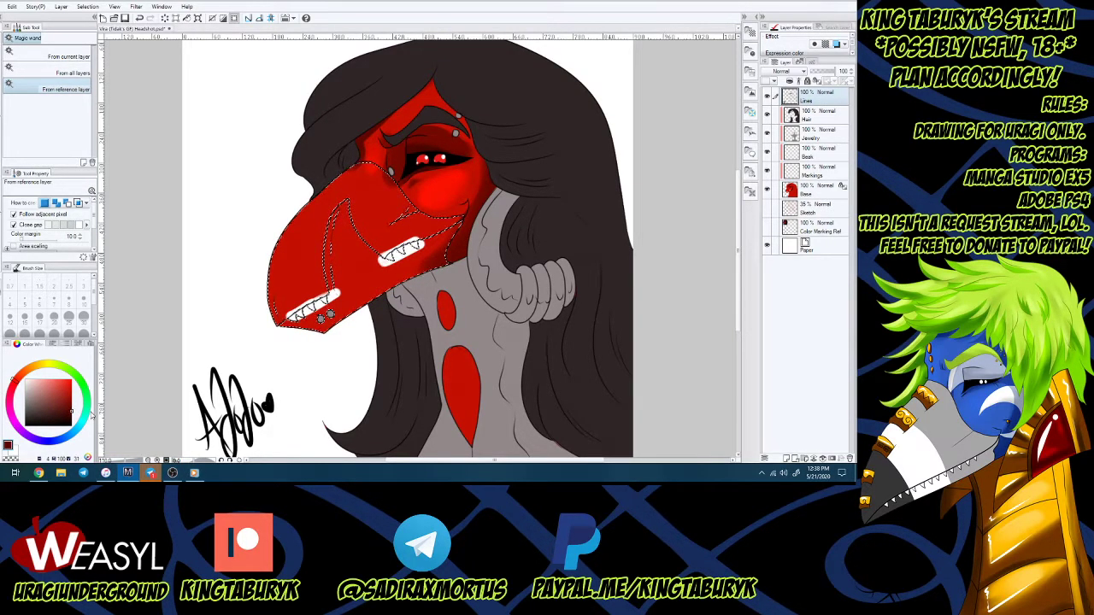
{"action": "left_click", "coordinate": [827, 157]}
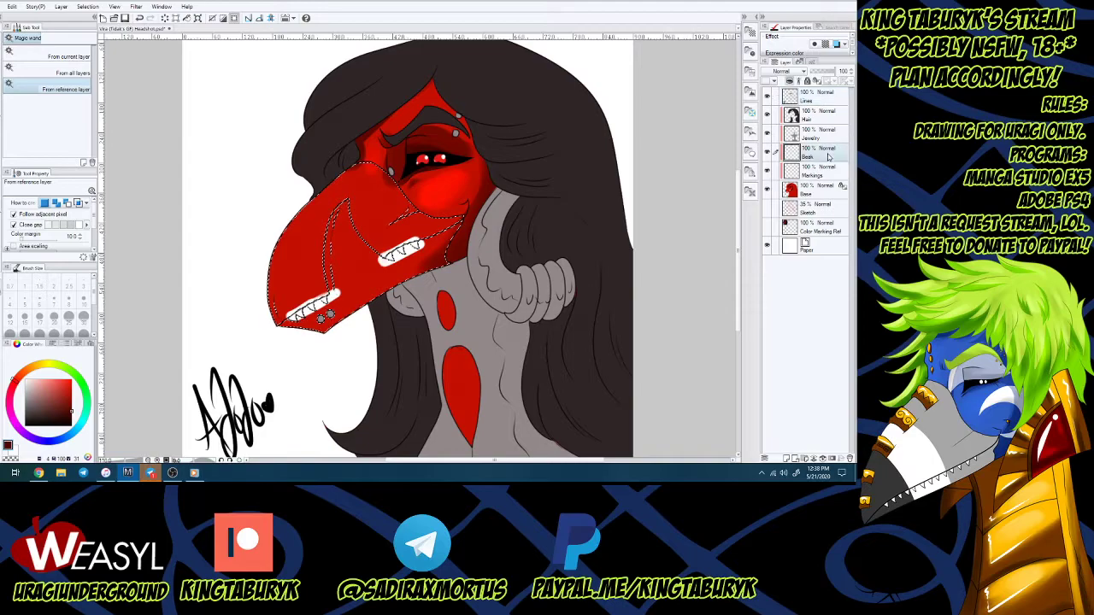
{"action": "left_click", "coordinate": [820, 101]}
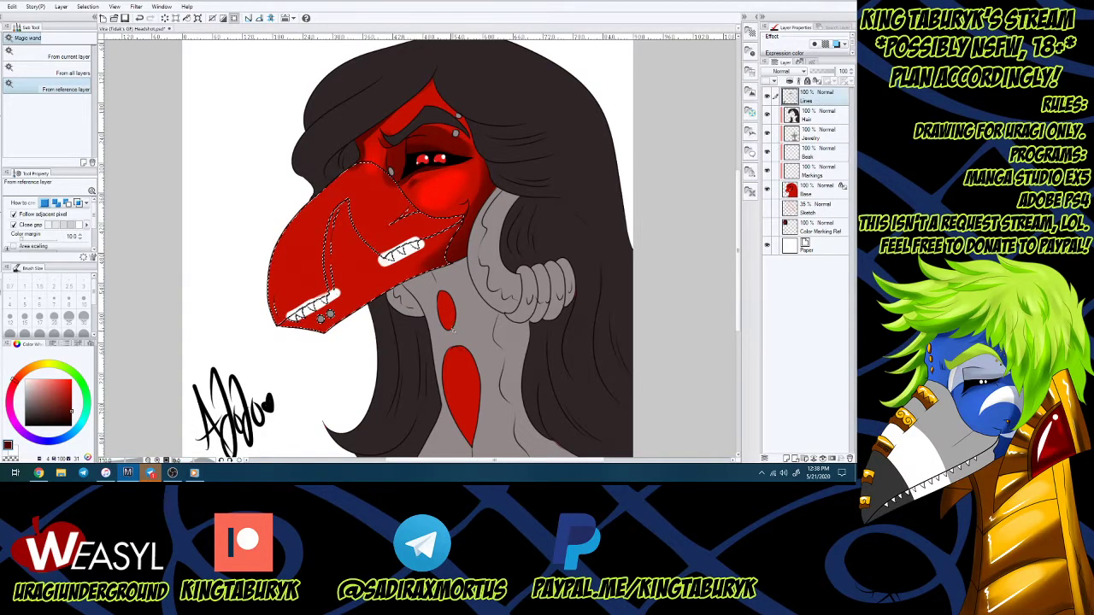
{"action": "left_click", "coordinate": [87, 6]}
{"action": "left_click", "coordinate": [122, 67]}
{"action": "key", "text": "Return"}
Fill the selected beak areas with the dark red on the Beak layer.
{"action": "left_click", "coordinate": [819, 152]}
{"action": "key", "text": "g"}
{"action": "left_click", "coordinate": [315, 271]}
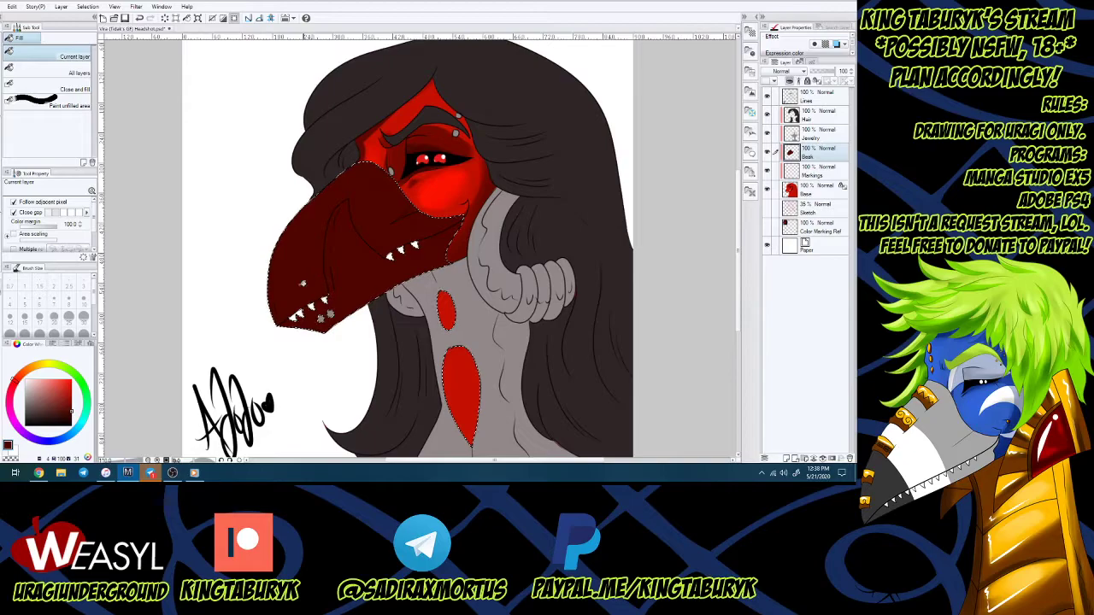
Fill the two neck gems with a medium blue on the Beak layer and clear the selection.
{"action": "left_click", "coordinate": [77, 433]}
{"action": "left_click", "coordinate": [74, 432]}
{"action": "left_click", "coordinate": [72, 402]}
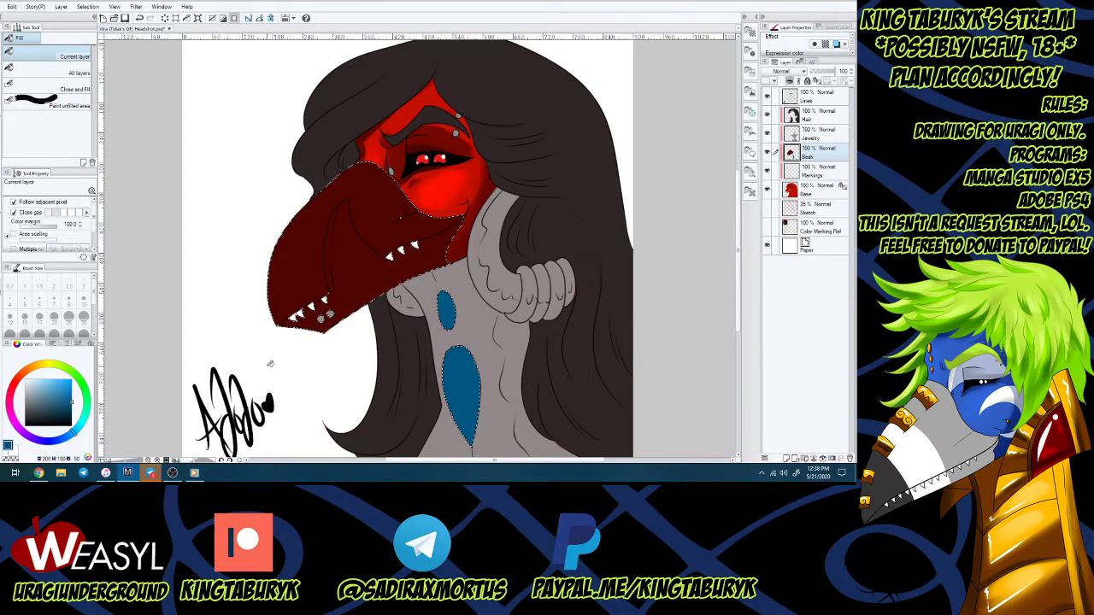
{"action": "key", "text": "m"}
{"action": "key", "text": "ctrl+d"}
Sample the beak's dark red for the size 10 pen and lock the Beak layer's transparent pixels.
{"action": "scroll", "coordinate": [309, 300], "scroll_direction": "up", "scroll_amount": 3}
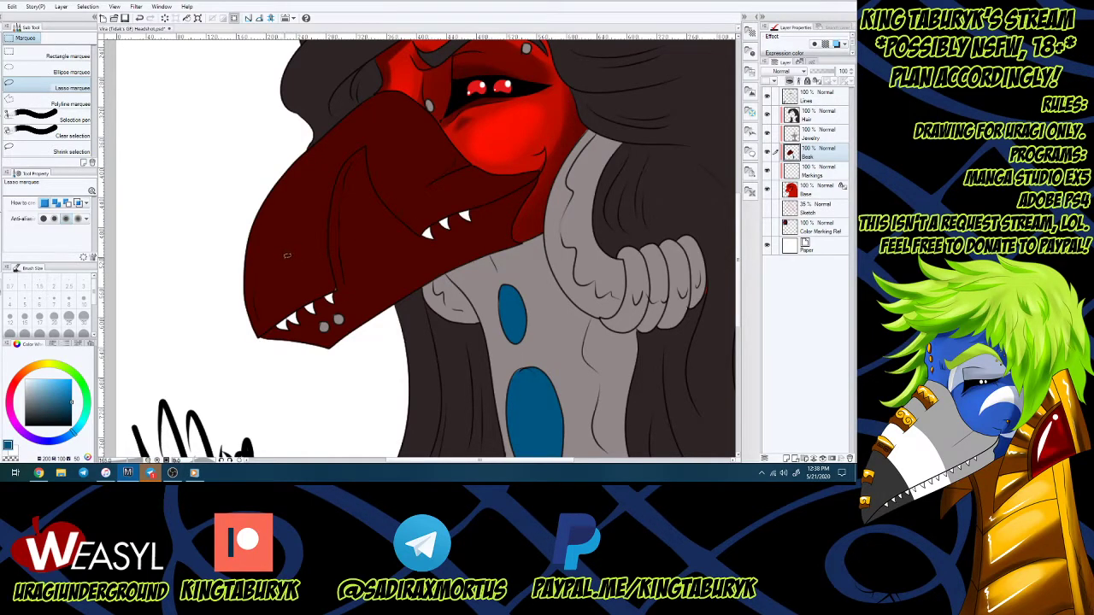
{"action": "left_click", "coordinate": [302, 239], "text": "alt"}
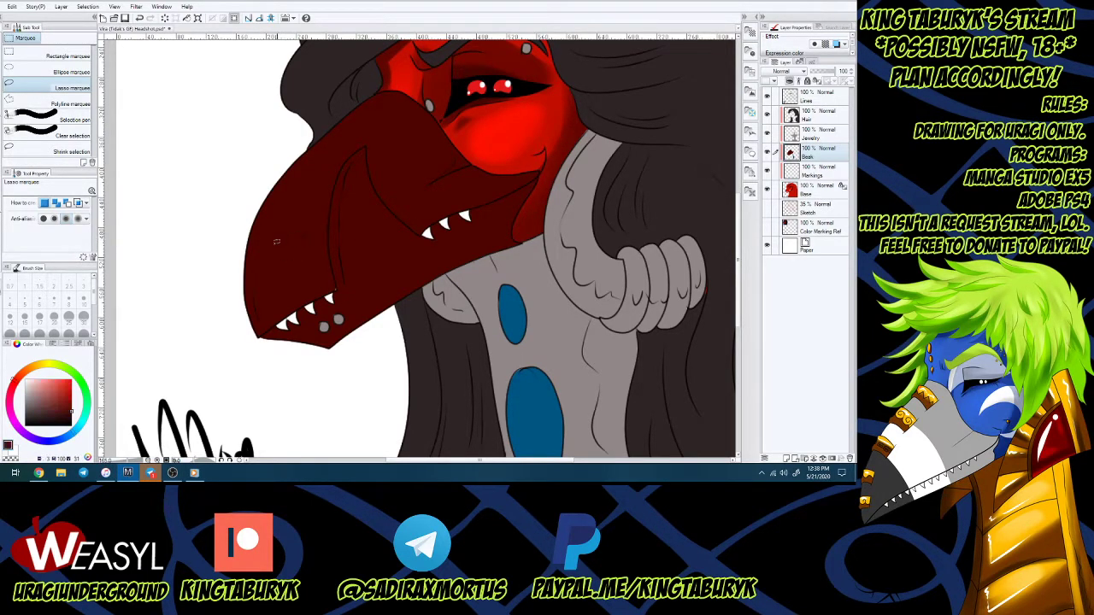
{"action": "key", "text": "p"}
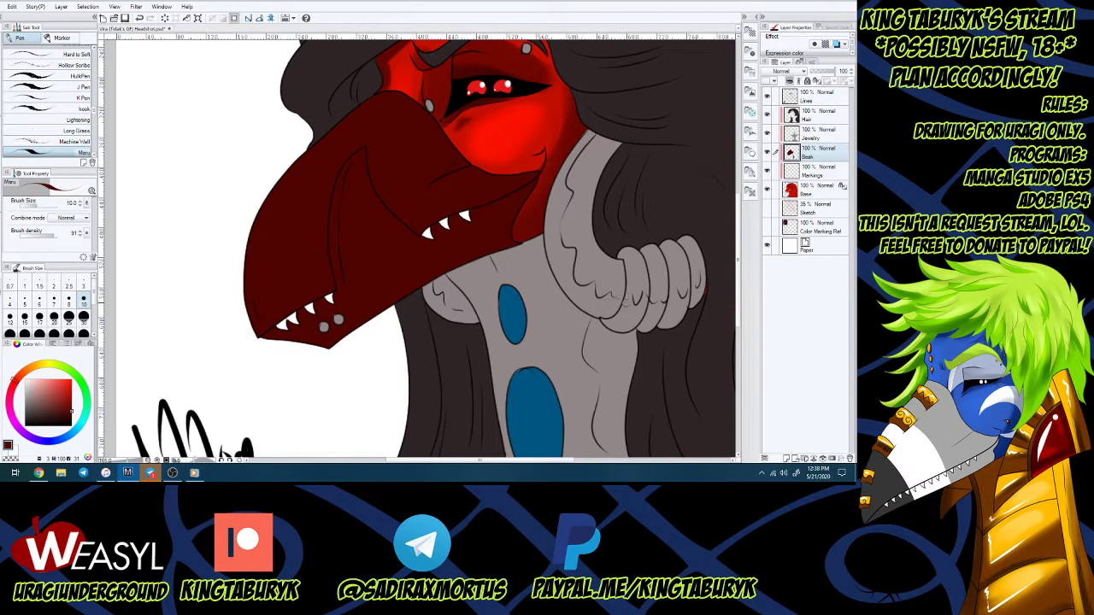
{"action": "left_click", "coordinate": [817, 80]}
Change the Paper layer's colour to a dark blue with red 22, green 63 and blue 103.
{"action": "left_click_drag", "start_coordinate": [736, 208], "coordinate": [737, 169]}
{"action": "scroll", "coordinate": [730, 162], "scroll_direction": "up", "scroll_amount": 1}
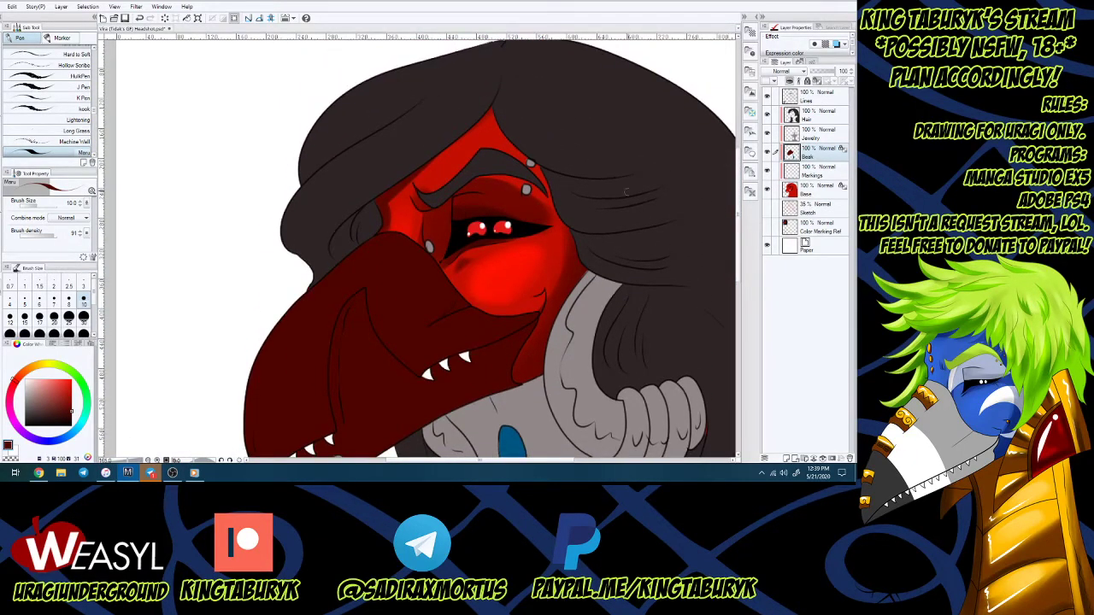
{"action": "left_click", "coordinate": [781, 122]}
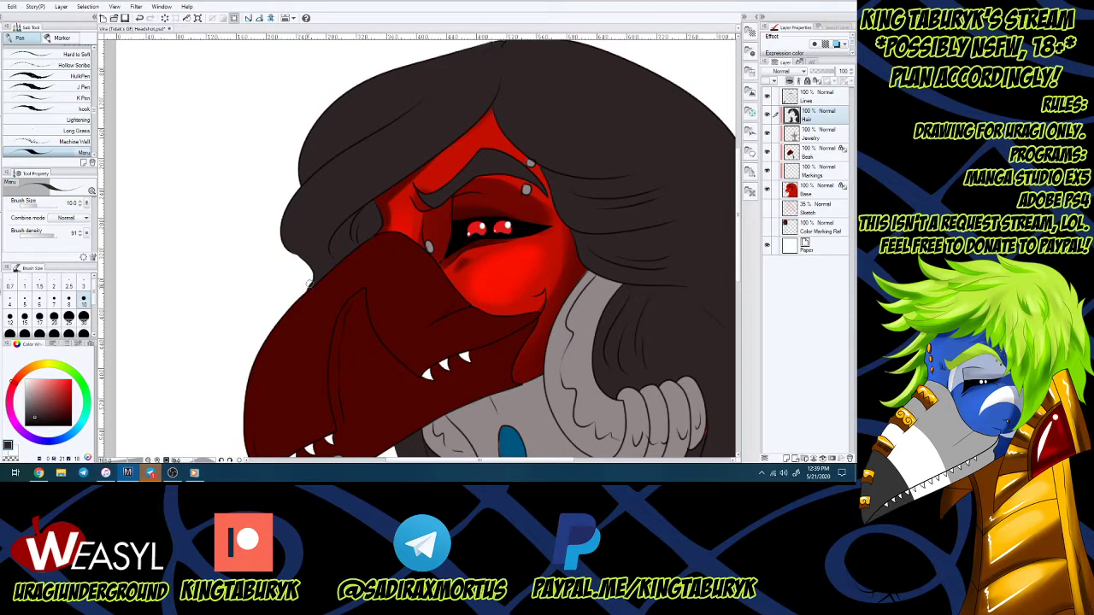
{"action": "double_click", "coordinate": [803, 245]}
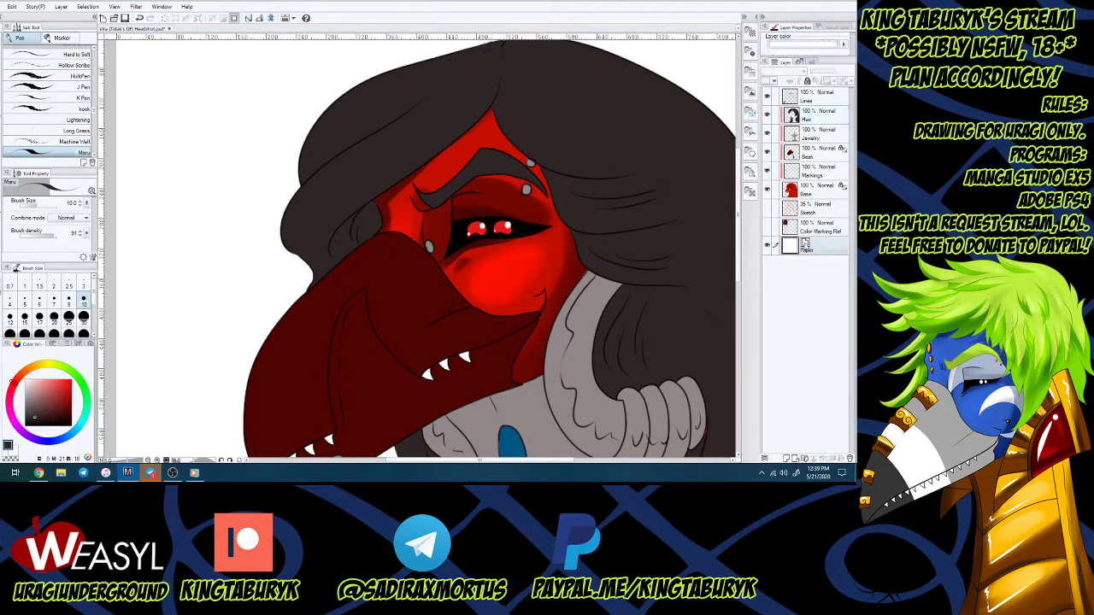
{"action": "left_click_drag", "start_coordinate": [499, 187], "coordinate": [511, 232]}
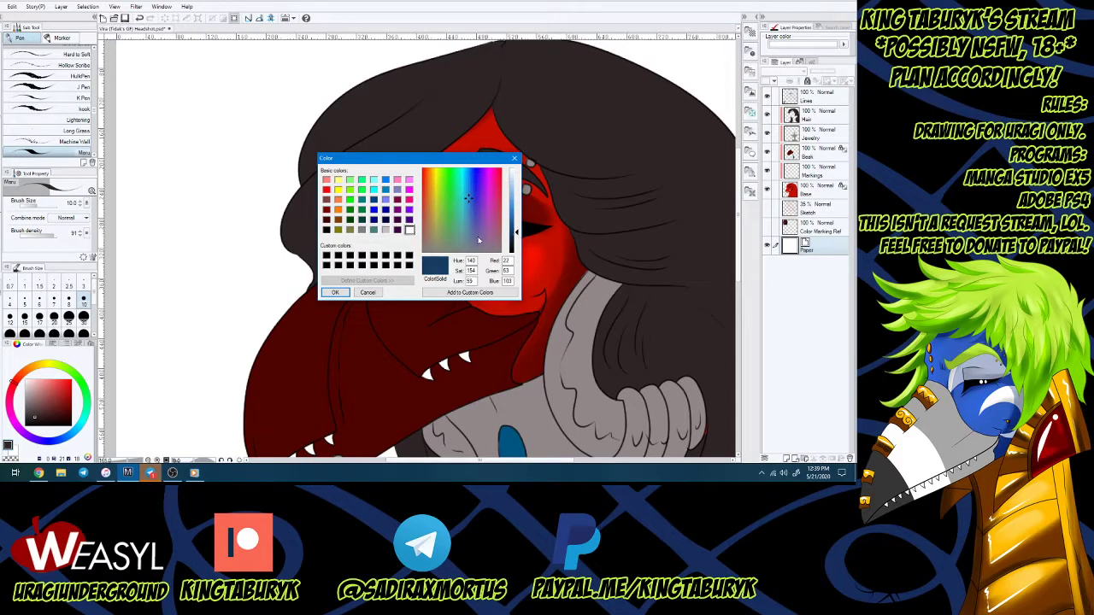
{"action": "left_click", "coordinate": [336, 293]}
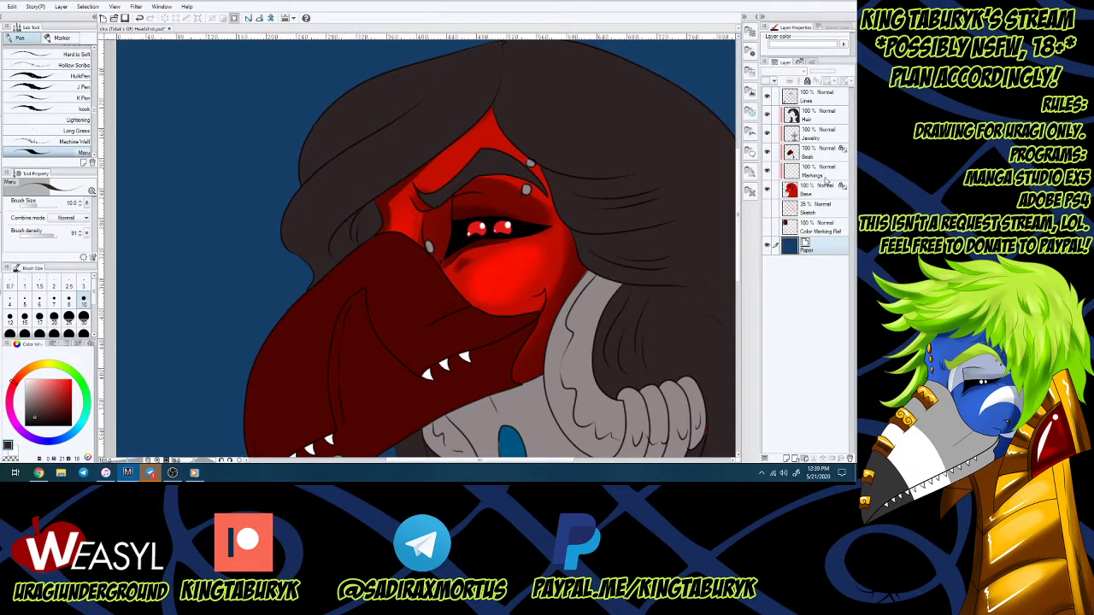
Lock the transparent pixels of the Hair and Jewelry layers.
{"action": "left_click", "coordinate": [820, 116]}
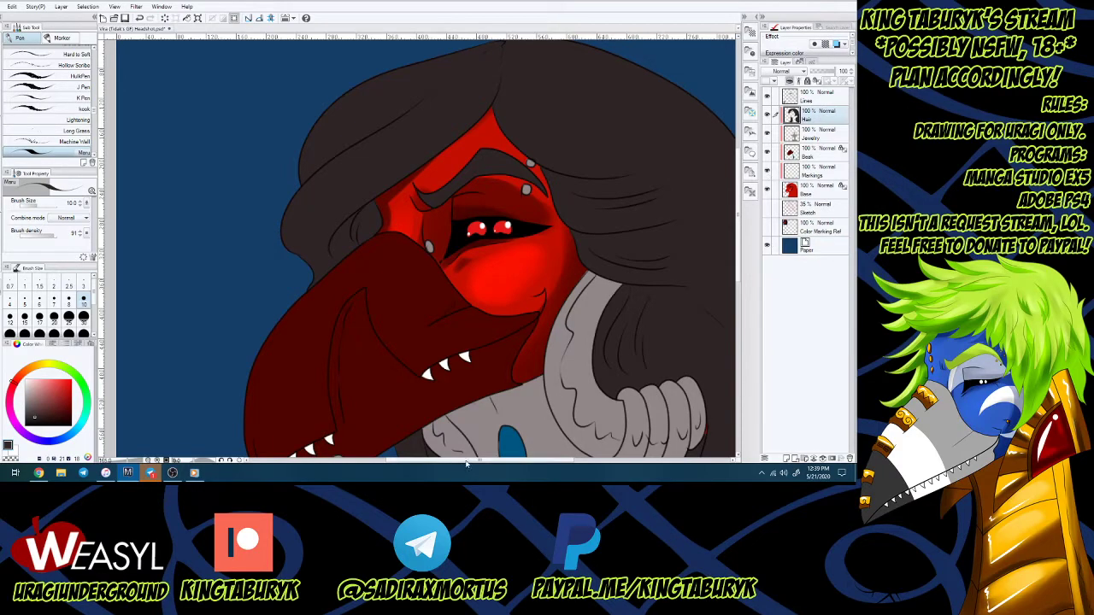
{"action": "left_click_drag", "start_coordinate": [477, 462], "coordinate": [511, 462]}
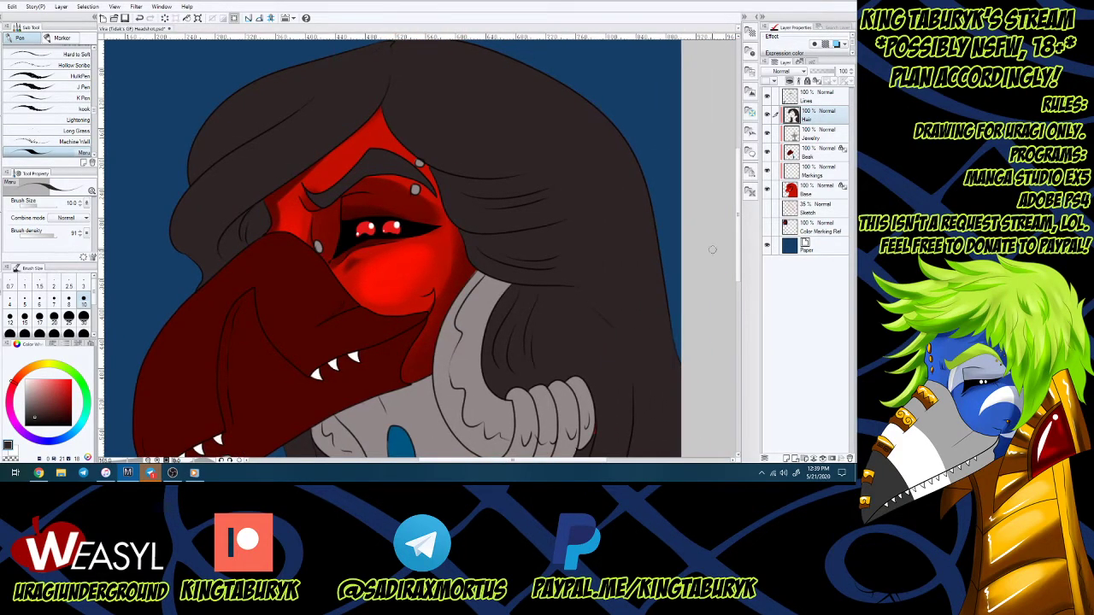
{"action": "left_click_drag", "start_coordinate": [737, 264], "coordinate": [739, 321]}
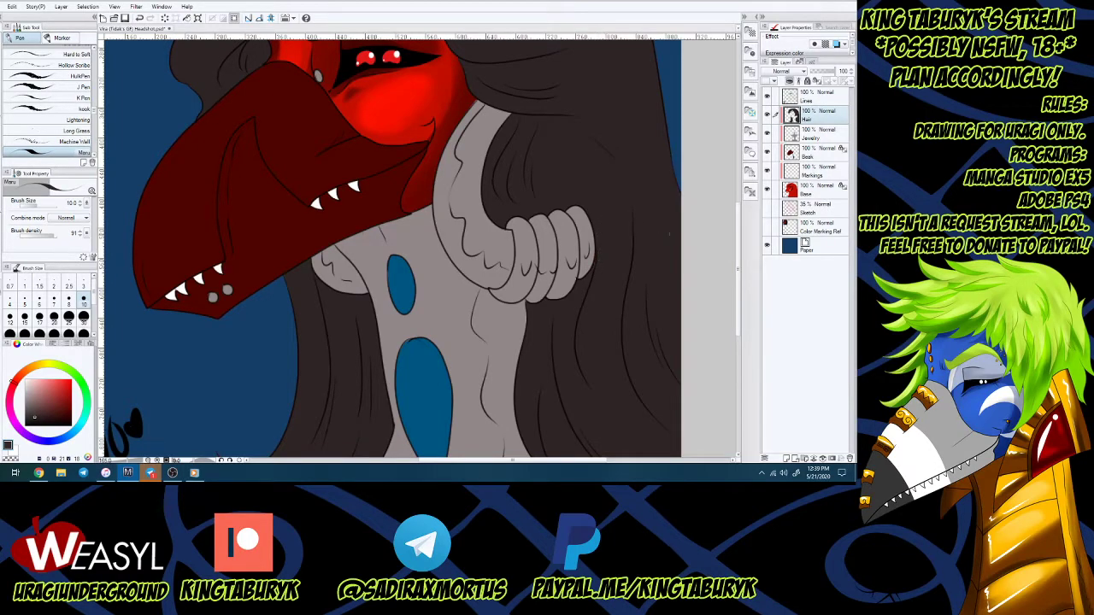
{"action": "left_click_drag", "start_coordinate": [739, 273], "coordinate": [740, 317]}
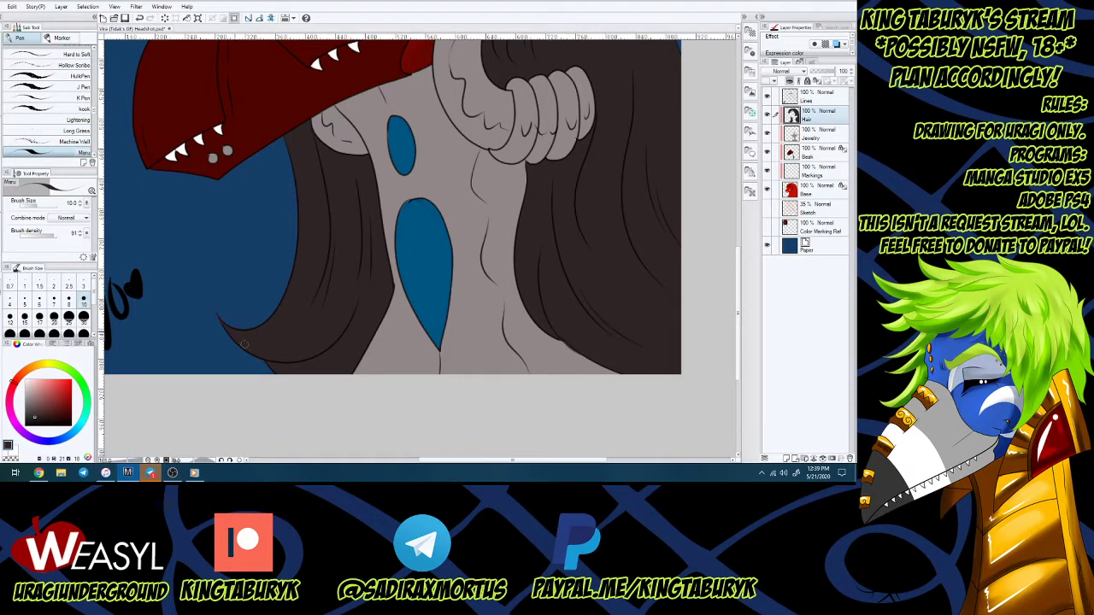
{"action": "scroll", "coordinate": [278, 209], "scroll_direction": "down", "scroll_amount": 7}
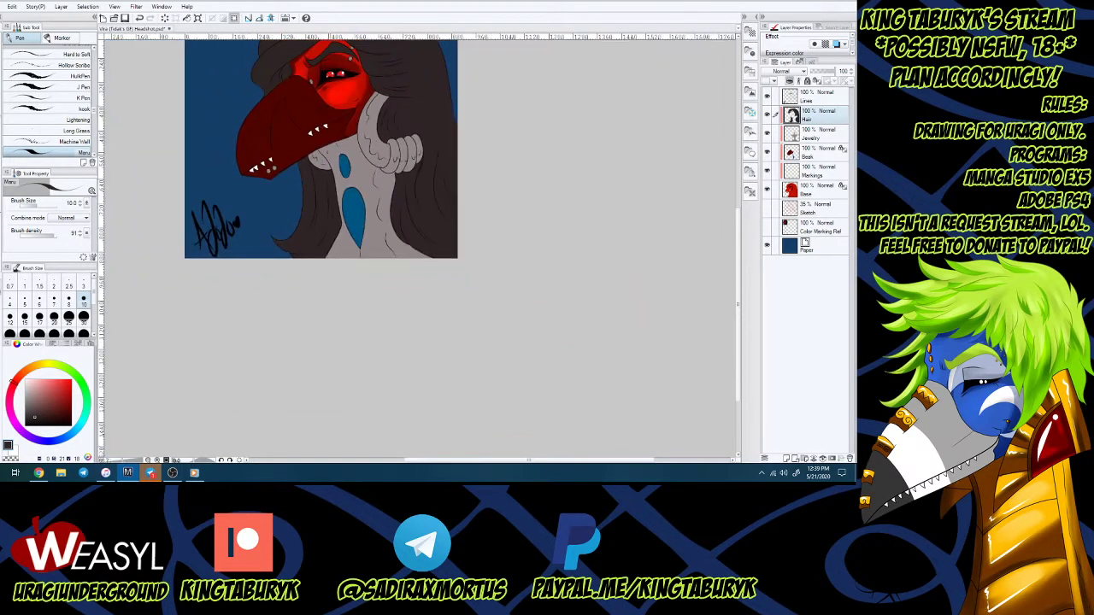
{"action": "scroll", "coordinate": [321, 203], "scroll_direction": "up", "scroll_amount": 5}
{"action": "scroll", "coordinate": [496, 245], "scroll_direction": "up", "scroll_amount": 1}
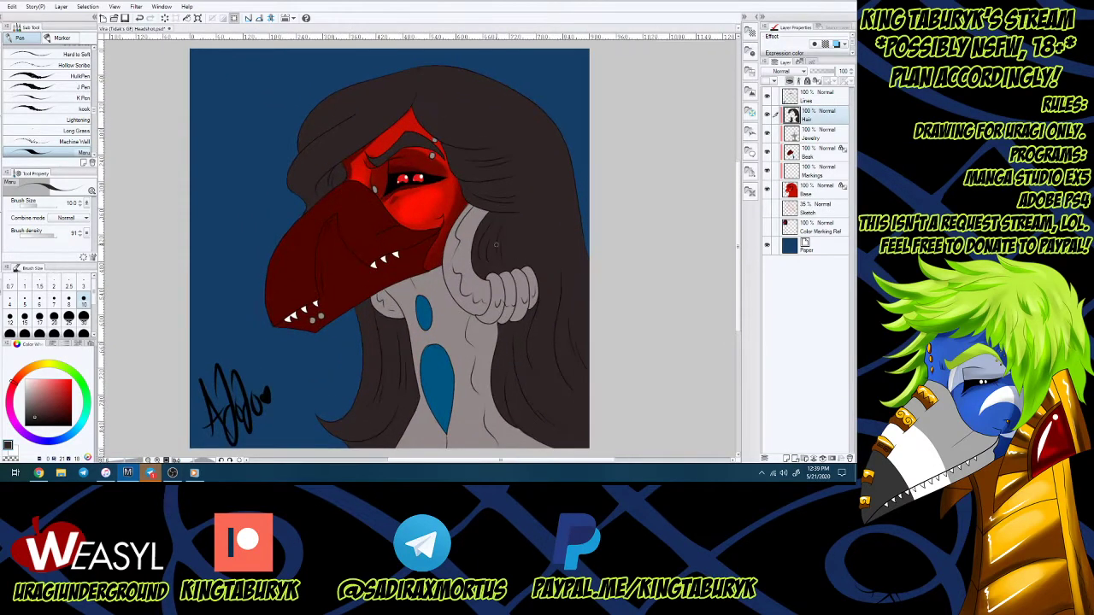
{"action": "left_click", "coordinate": [817, 80]}
{"action": "left_click", "coordinate": [817, 135]}
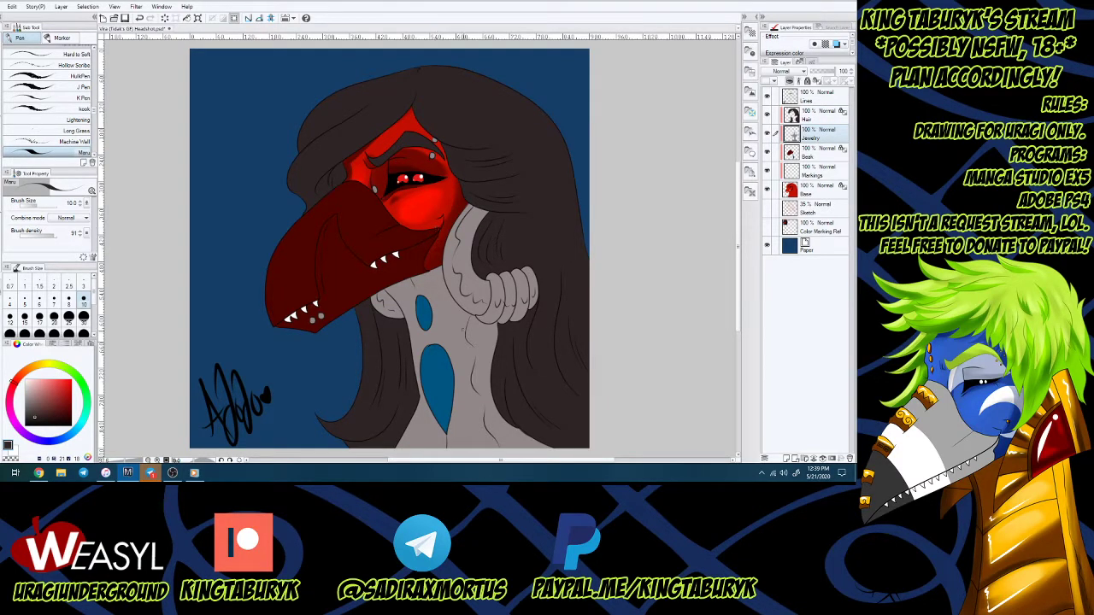
{"action": "left_click", "coordinate": [816, 81]}
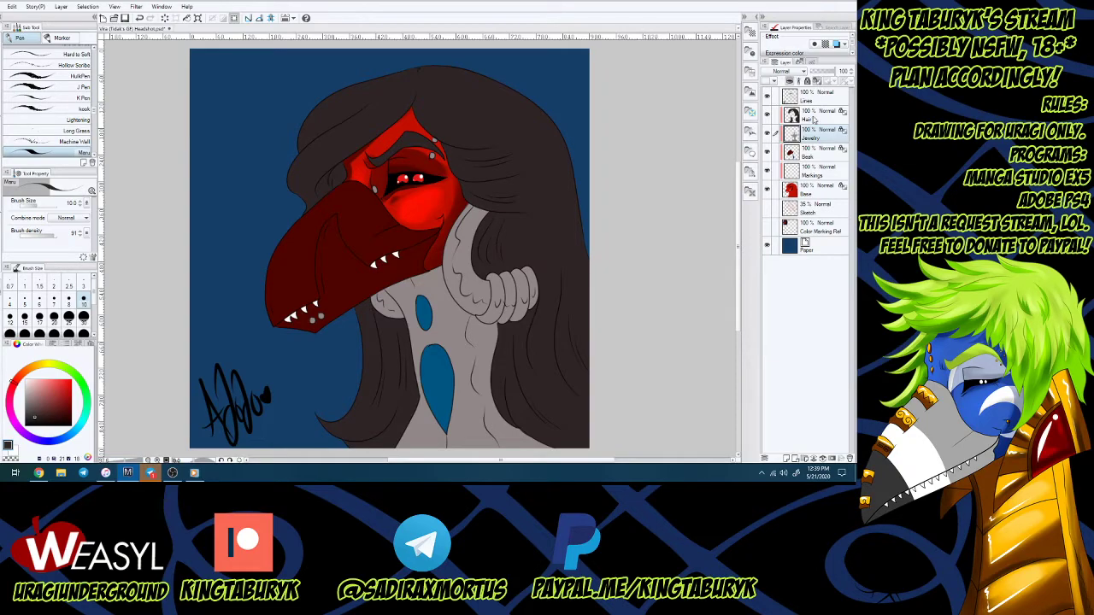
Sample the near-black fur colour from the Color Marking Ref layer, hide the reference again and ready the Lasso marquee on the Markings layer.
{"action": "left_click", "coordinate": [816, 175]}
{"action": "left_click", "coordinate": [766, 228]}
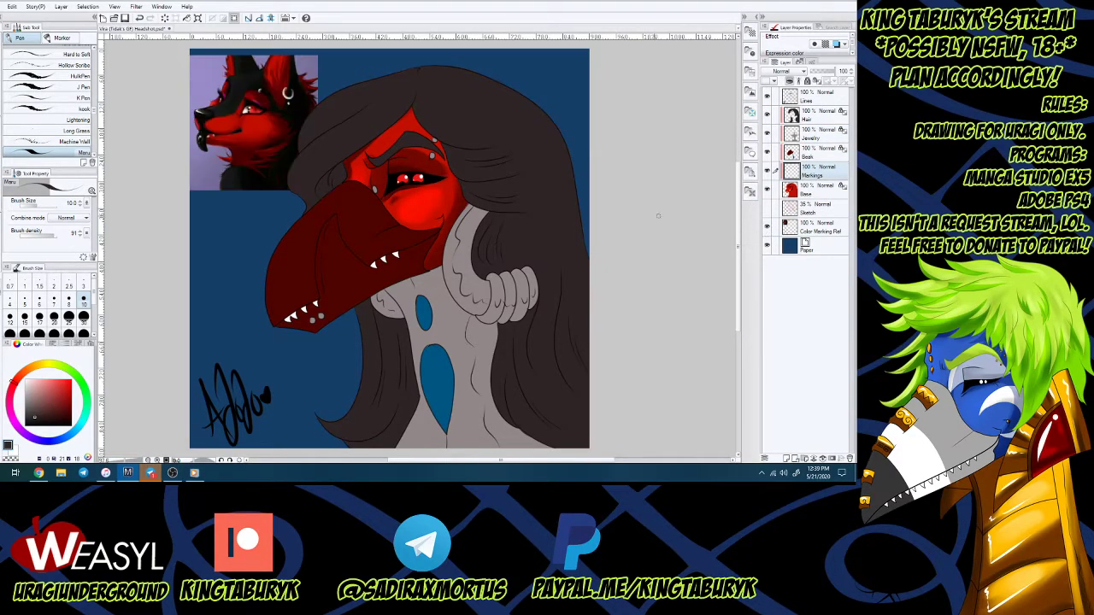
{"action": "left_click", "coordinate": [227, 102], "text": "alt"}
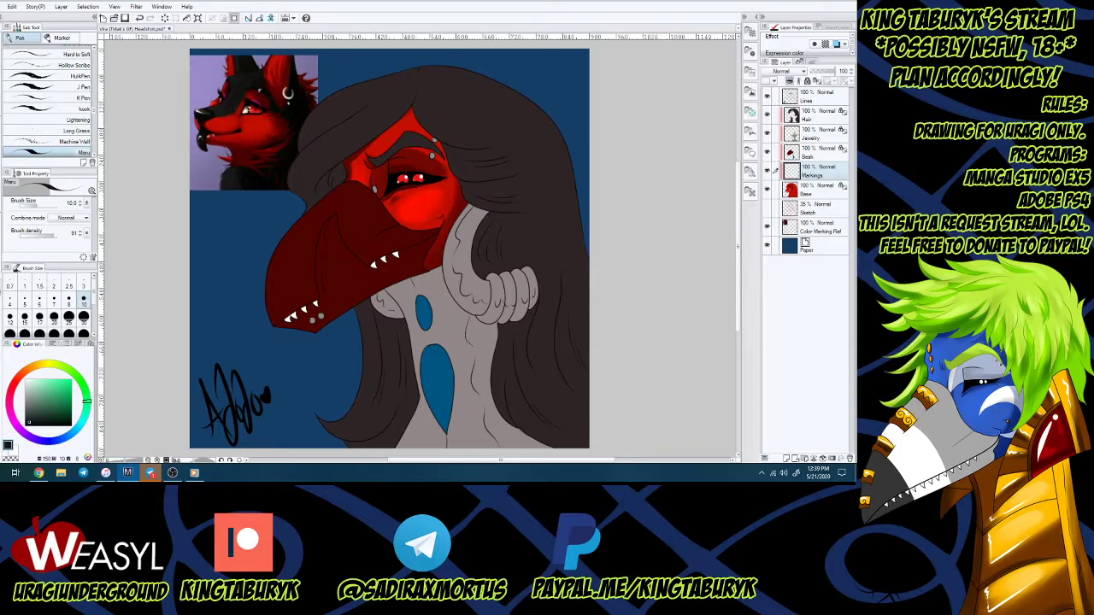
{"action": "left_click", "coordinate": [766, 227]}
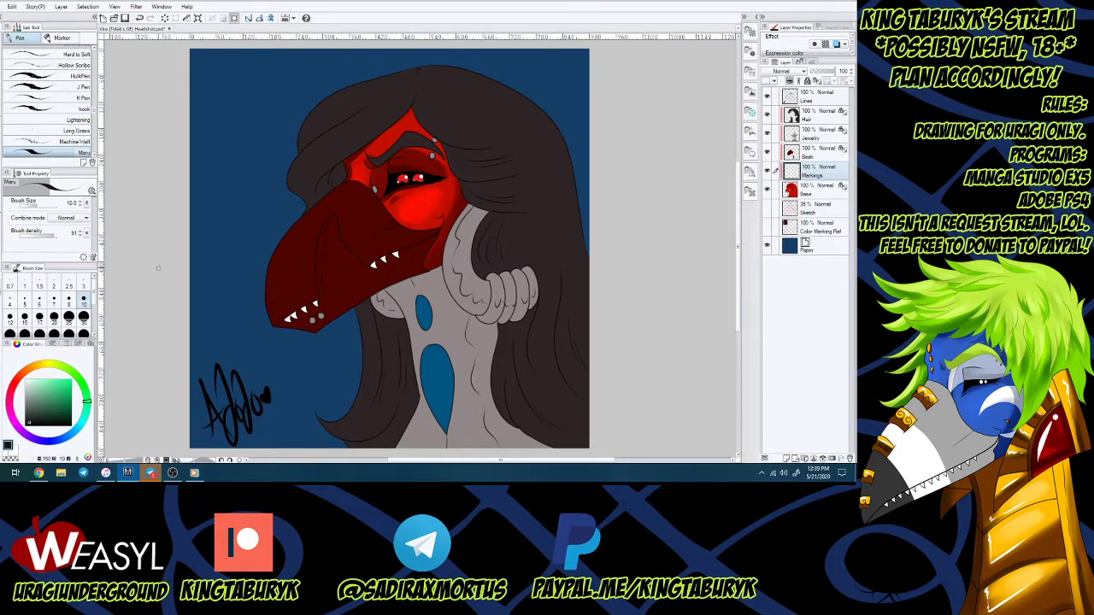
{"action": "key", "text": "m"}
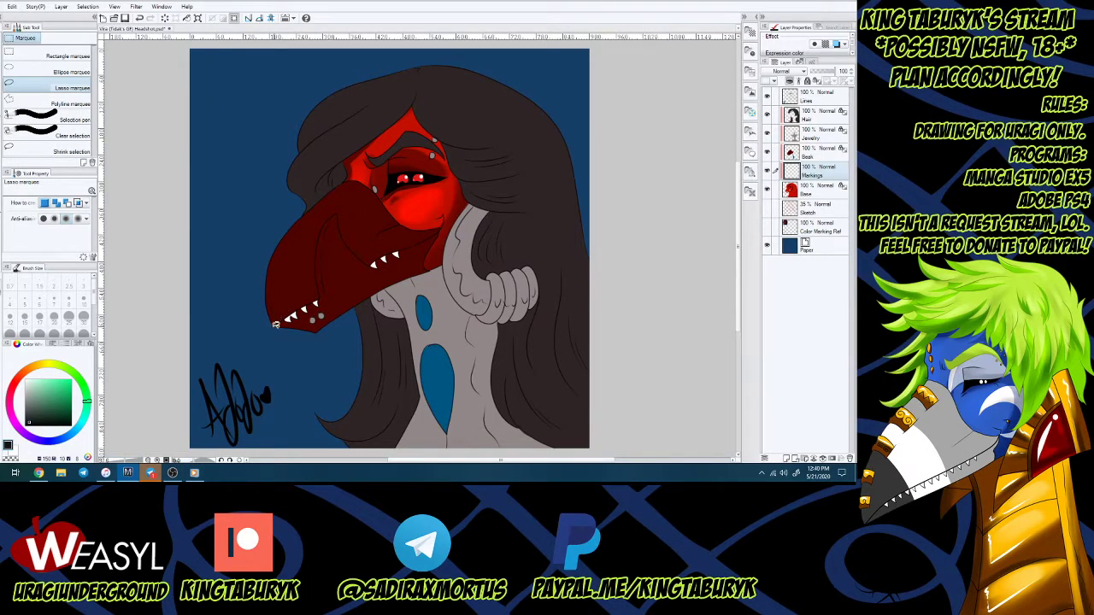
Lasso the forehead, beak ridge and area behind the eye, and fill the selected beak ridge with near-black on the Beak layer.
{"action": "mouse_move", "coordinate": [299, 306]}
{"action": "left_mouse_down"}
{"action": "mouse_move", "coordinate": [325, 219]}
{"action": "mouse_move", "coordinate": [385, 193]}
{"action": "mouse_move", "coordinate": [409, 136]}
{"action": "mouse_move", "coordinate": [446, 133]}
{"action": "mouse_move", "coordinate": [485, 171]}
{"action": "mouse_move", "coordinate": [478, 196]}
{"action": "mouse_move", "coordinate": [445, 195]}
{"action": "mouse_move", "coordinate": [460, 222]}
{"action": "mouse_move", "coordinate": [456, 255]}
{"action": "mouse_move", "coordinate": [488, 244]}
{"action": "mouse_move", "coordinate": [521, 164]}
{"action": "mouse_move", "coordinate": [444, 95]}
{"action": "mouse_move", "coordinate": [336, 106]}
{"action": "mouse_move", "coordinate": [235, 271]}
{"action": "mouse_move", "coordinate": [263, 326]}
{"action": "mouse_move", "coordinate": [300, 310]}
{"action": "left_mouse_up"}
{"action": "left_click", "coordinate": [790, 154]}
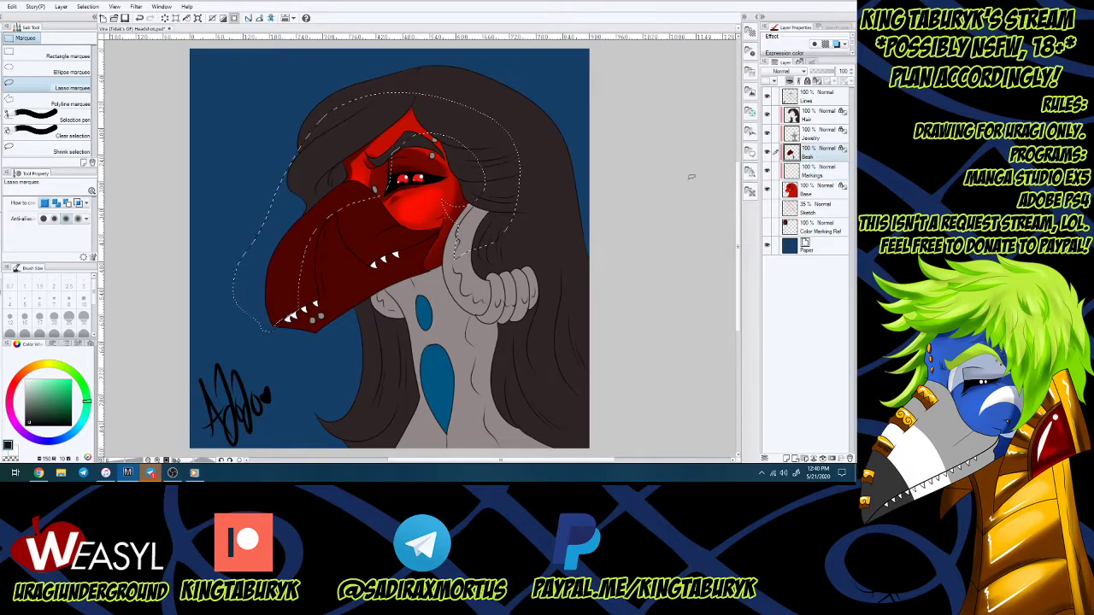
{"action": "key", "text": "g"}
{"action": "key", "text": "g"}
{"action": "left_click", "coordinate": [395, 181], "text": "alt"}
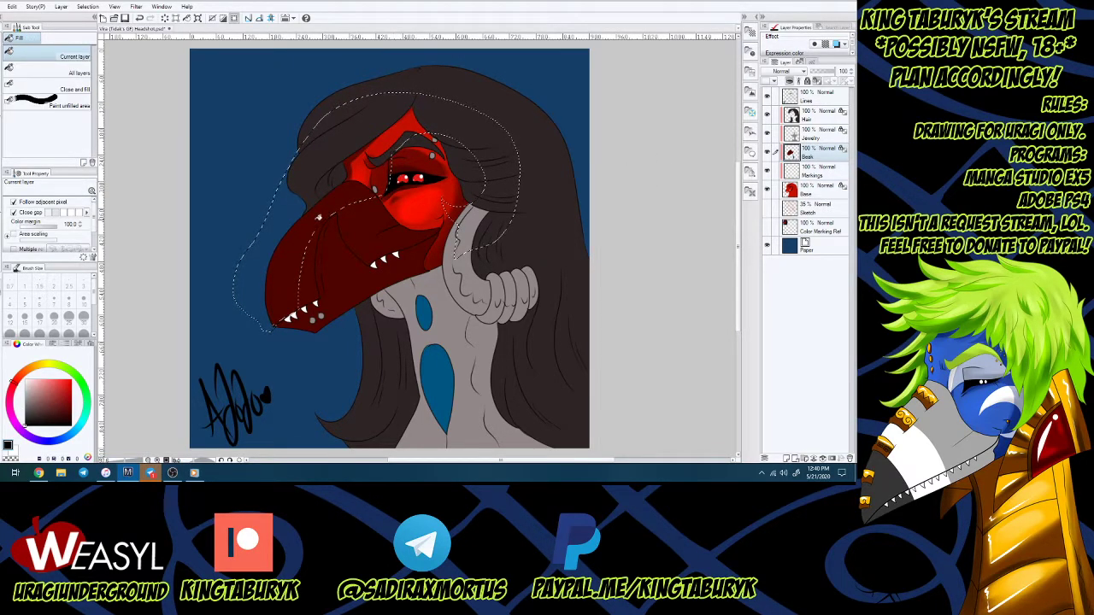
Fill the selected forehead and cheek areas with the same near-black on the Markings layer and clear the selection.
{"action": "left_click", "coordinate": [807, 176]}
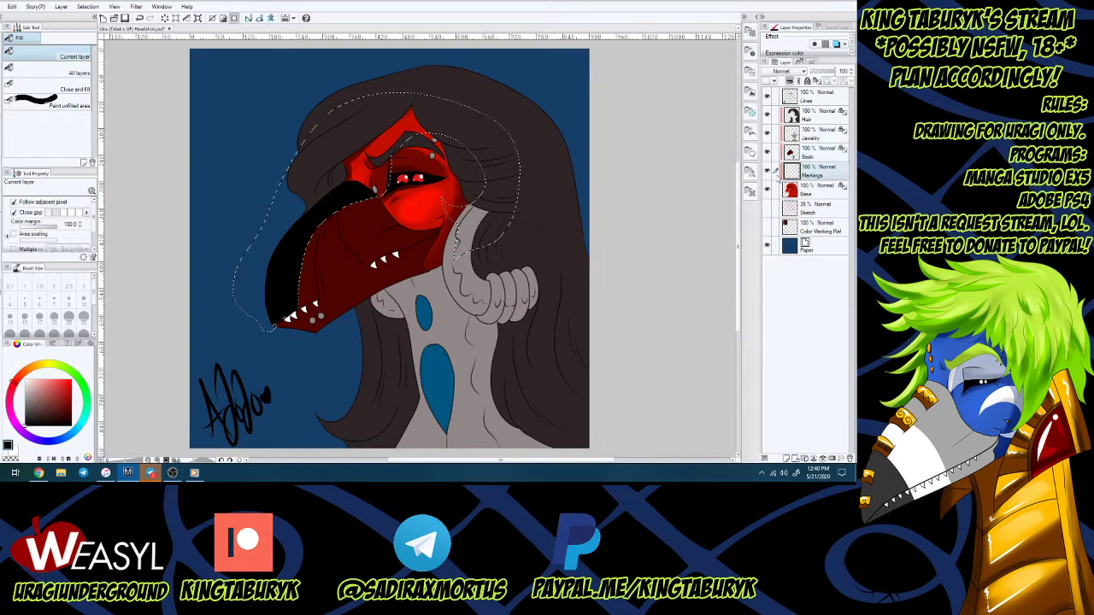
{"action": "left_click", "coordinate": [363, 170]}
{"action": "left_click", "coordinate": [443, 202]}
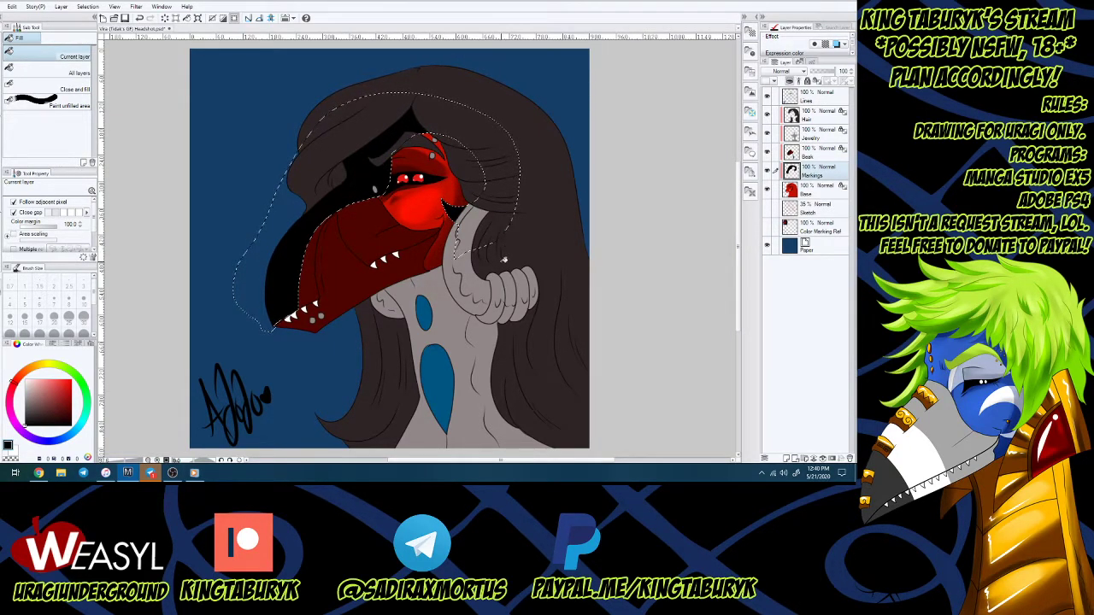
{"action": "key", "text": "m"}
{"action": "key", "text": "ctrl+d"}
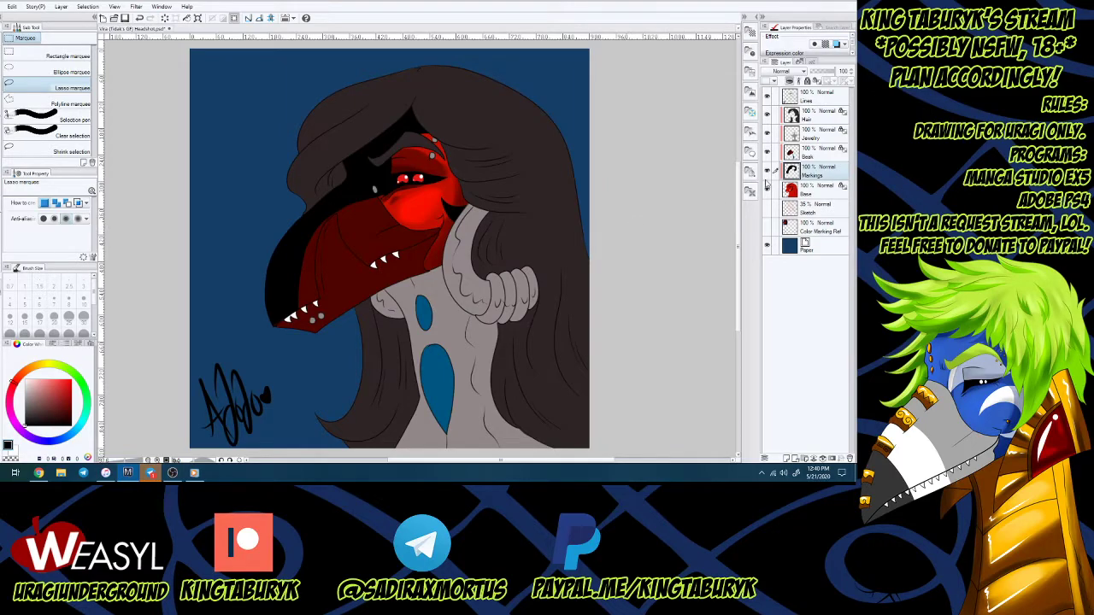
Try the Overlay and Soft light blending modes on the Markings layer.
{"action": "left_click", "coordinate": [804, 71]}
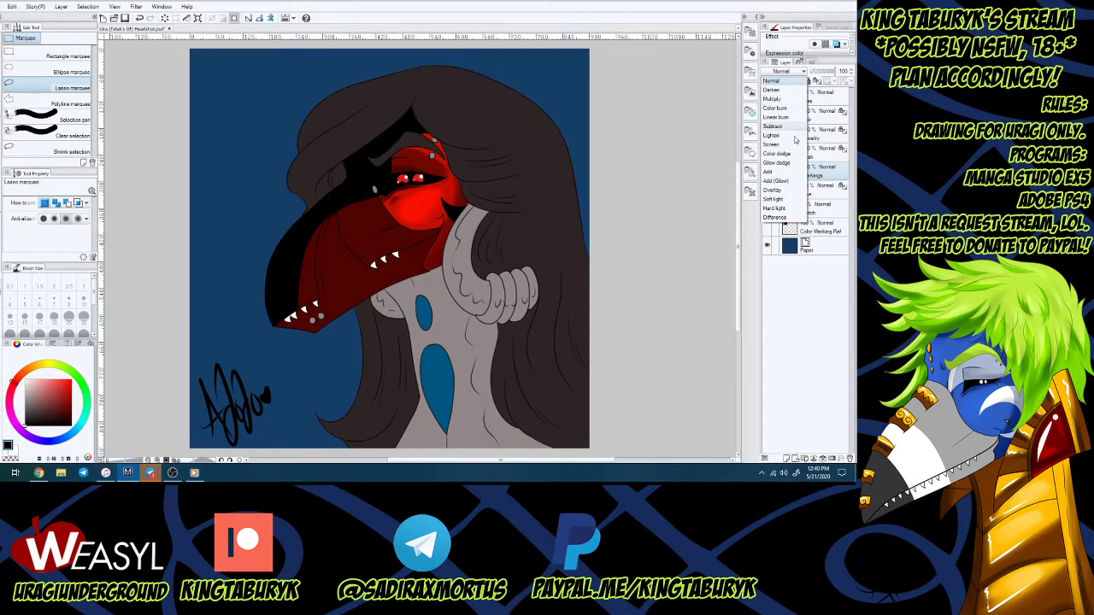
{"action": "left_click", "coordinate": [787, 191]}
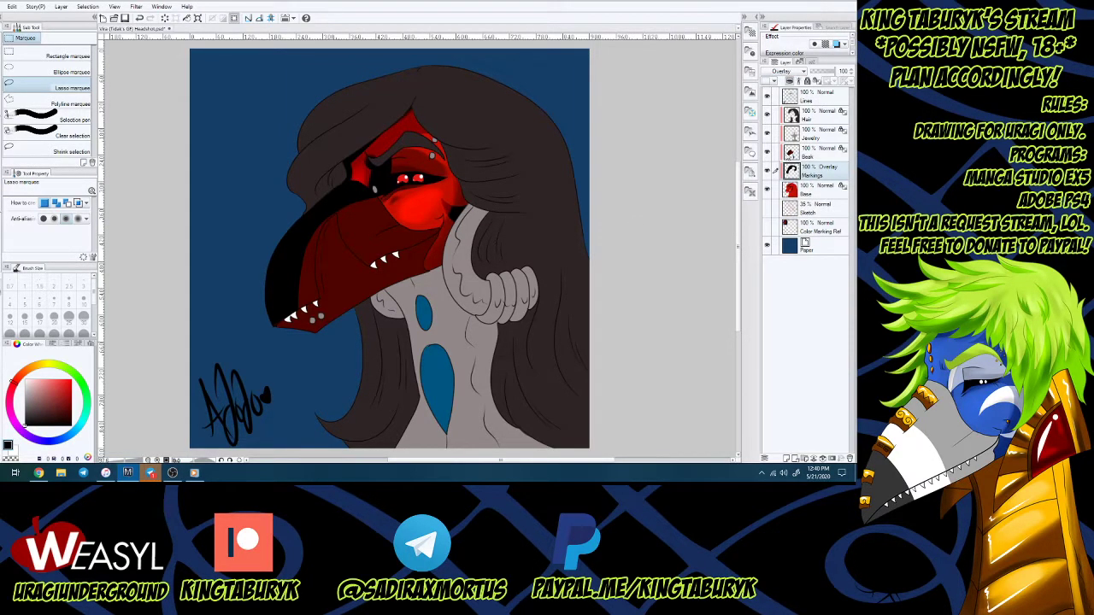
{"action": "left_click", "coordinate": [799, 72]}
{"action": "left_click", "coordinate": [789, 202]}
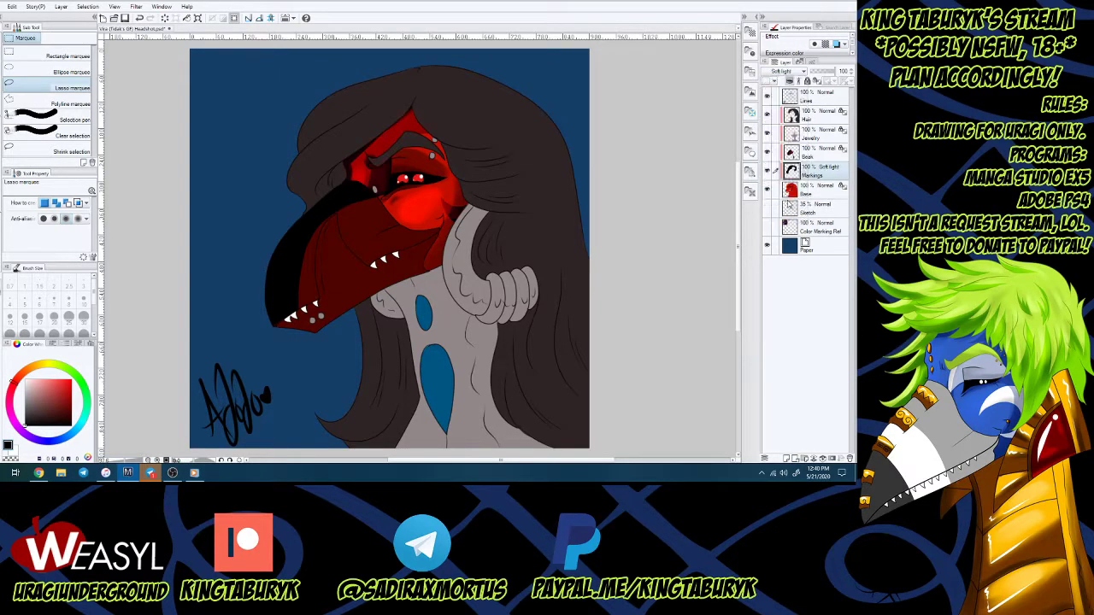
Set the Markings layer's blending mode to Multiply and its opacity to 82%.
{"action": "left_click", "coordinate": [799, 73]}
{"action": "left_click", "coordinate": [788, 91]}
{"action": "left_click", "coordinate": [832, 75]}
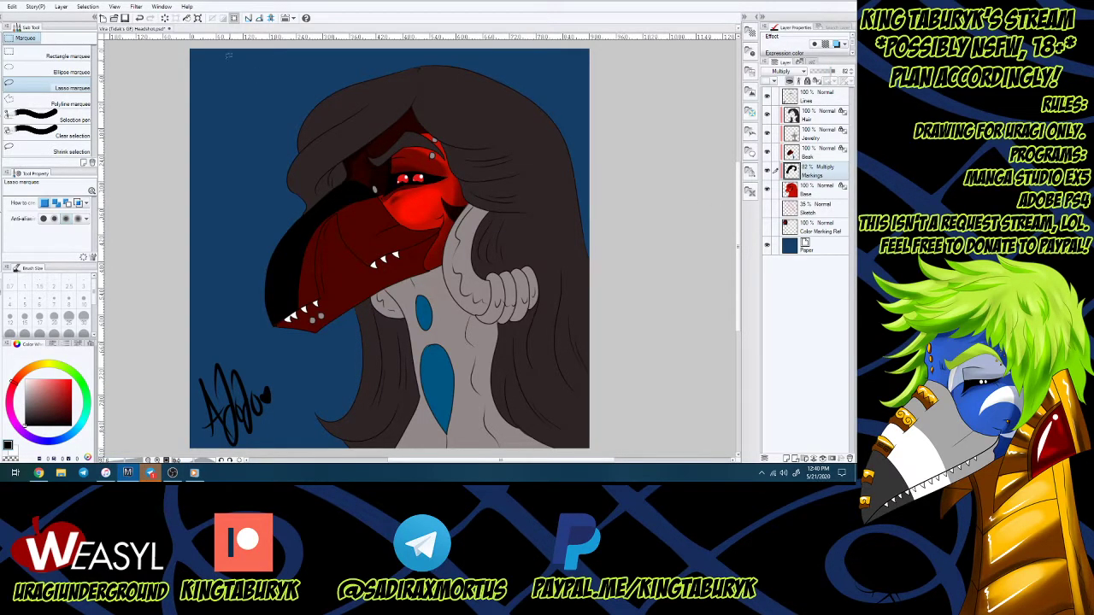
Apply a Gaussian blur of about 20 to the Markings layer and soften the cheek marking's edge with the size 20 Smooth watercolor brush.
{"action": "left_click", "coordinate": [117, 7]}
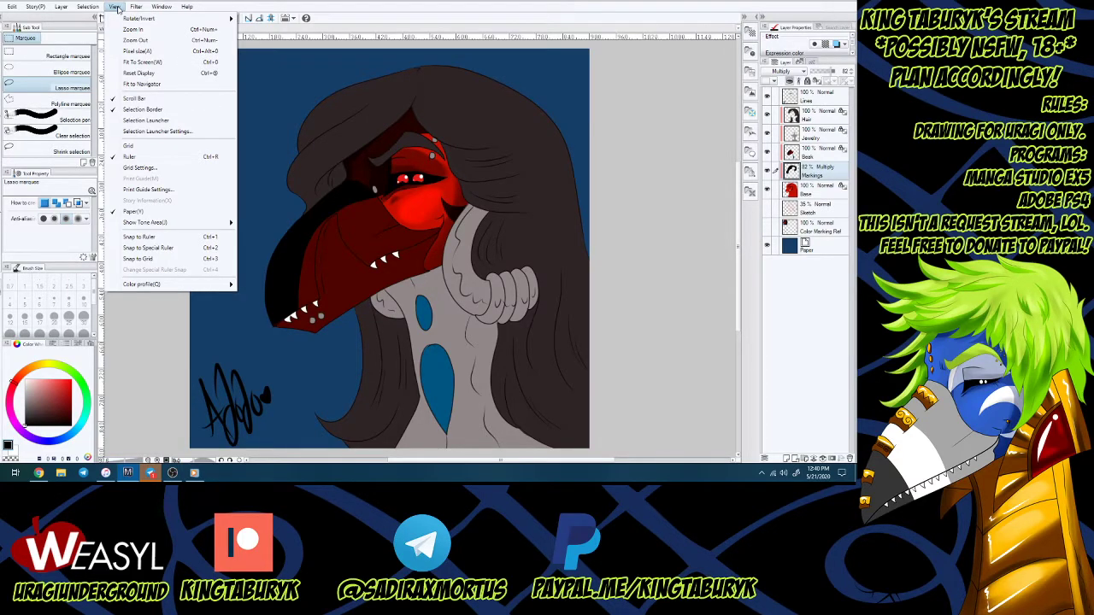
{"action": "mouse_move", "coordinate": [136, 7]}
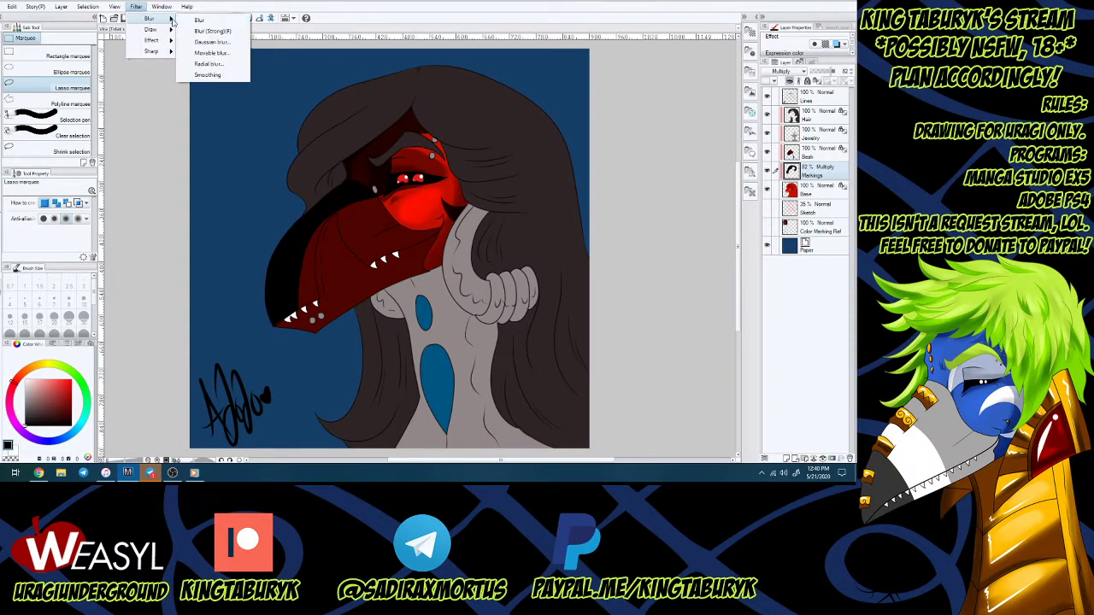
{"action": "left_click", "coordinate": [205, 47]}
{"action": "left_click", "coordinate": [412, 262]}
{"action": "left_click_drag", "start_coordinate": [412, 263], "coordinate": [431, 264]}
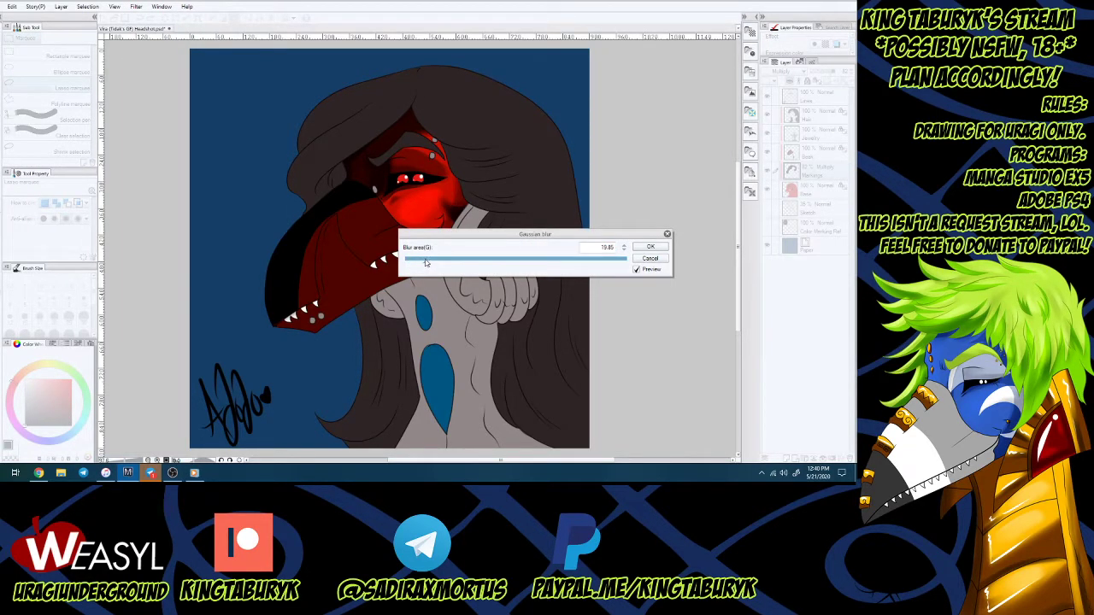
{"action": "left_click", "coordinate": [637, 247]}
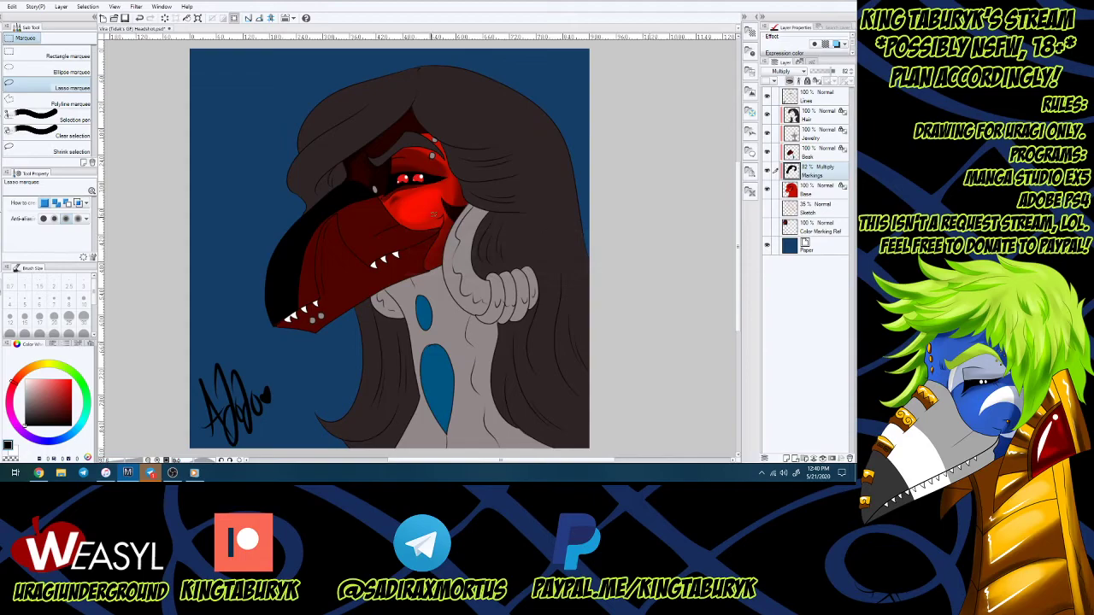
{"action": "key", "text": "b"}
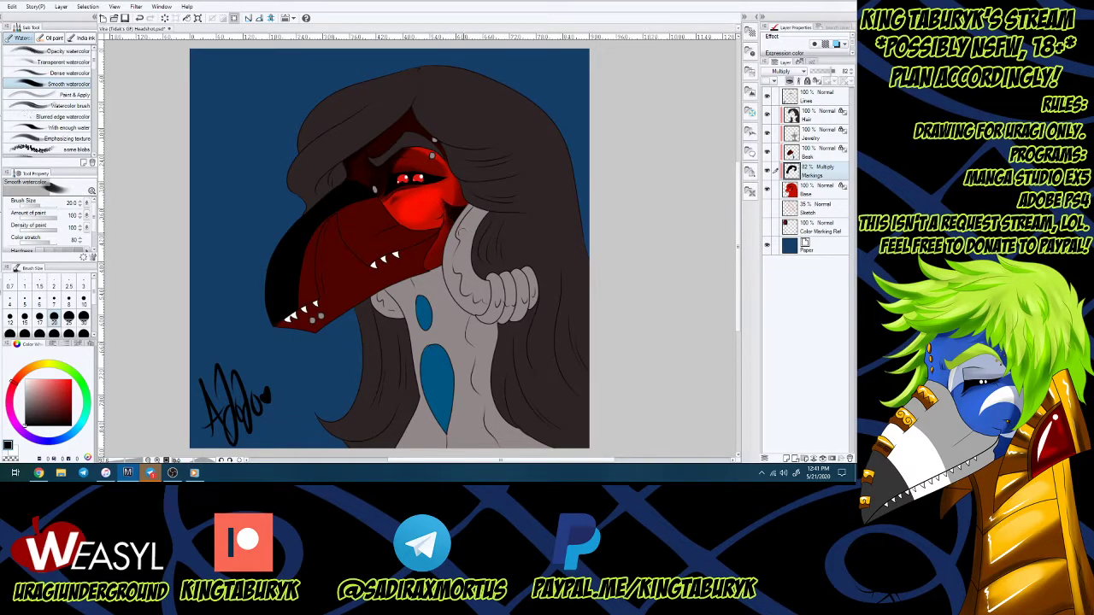
{"action": "left_click_drag", "start_coordinate": [445, 200], "coordinate": [439, 220]}
Widen the near-black area along the inner edge of the beak ridge with the size 10 pen on the Beak layer.
{"action": "left_click", "coordinate": [818, 157]}
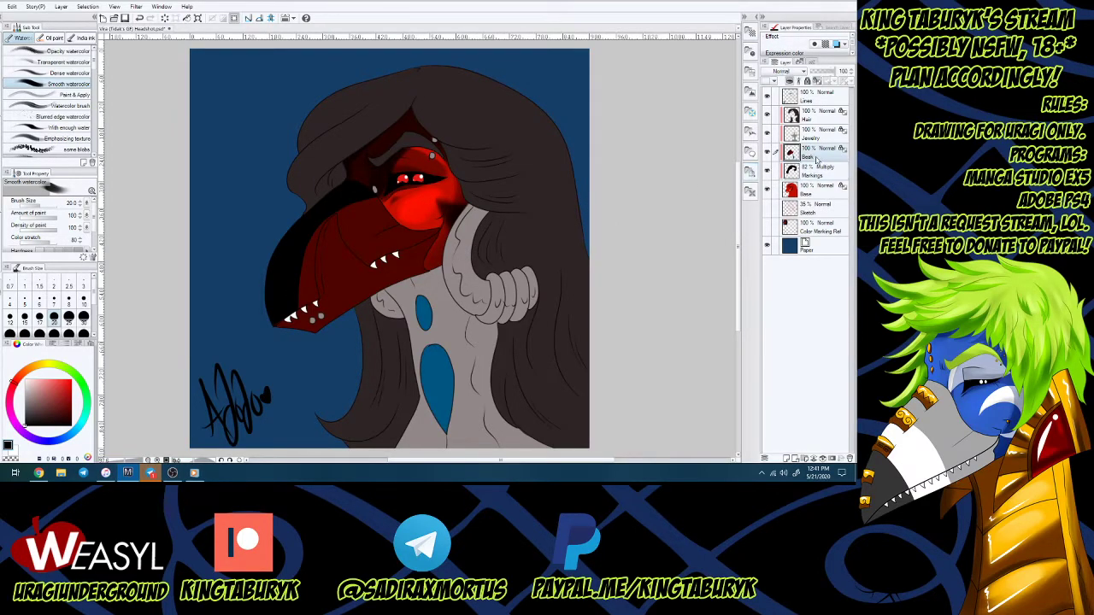
{"action": "scroll", "coordinate": [482, 282], "scroll_direction": "up", "scroll_amount": 4}
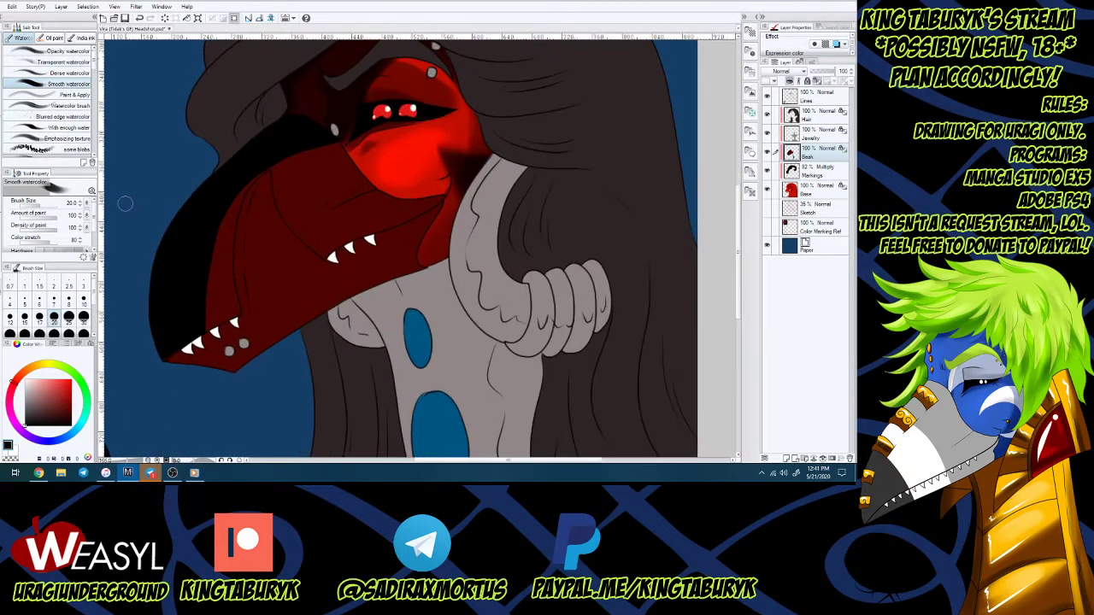
{"action": "key", "text": "p"}
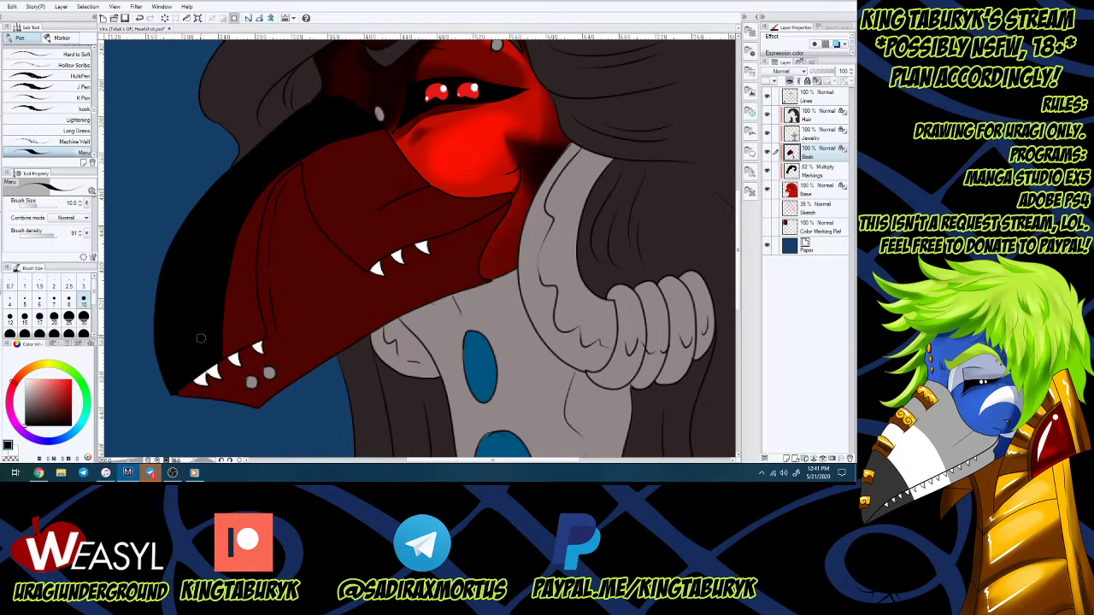
{"action": "mouse_move", "coordinate": [232, 352]}
{"action": "left_mouse_down"}
{"action": "mouse_move", "coordinate": [232, 298]}
{"action": "mouse_move", "coordinate": [268, 187]}
{"action": "mouse_move", "coordinate": [319, 144]}
{"action": "left_mouse_up"}
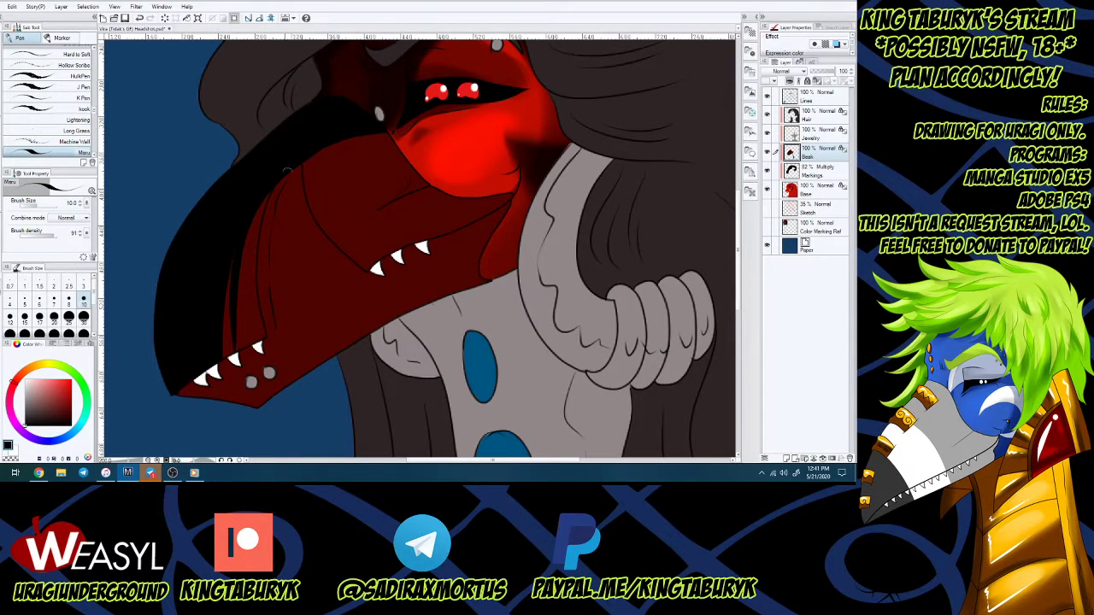
{"action": "left_click_drag", "start_coordinate": [234, 349], "coordinate": [225, 272]}
Lasso a pointed patch on the upper beak and a curved band on the lower beak, and fill the upper patch with the face's bright red.
{"action": "key", "text": "m"}
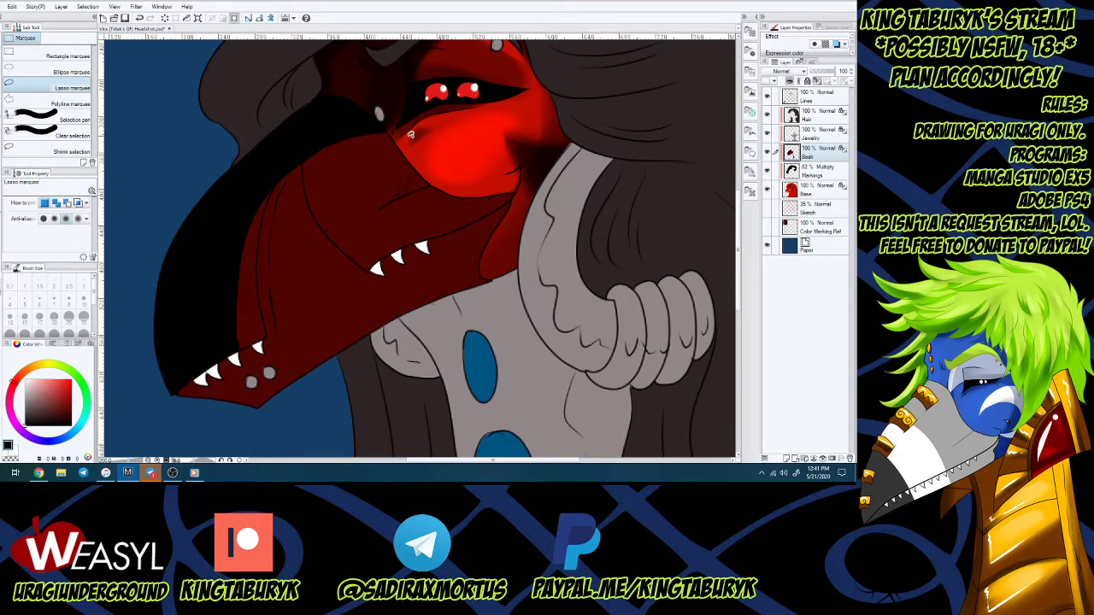
{"action": "mouse_move", "coordinate": [420, 135]}
{"action": "left_mouse_down"}
{"action": "mouse_move", "coordinate": [355, 167]}
{"action": "mouse_move", "coordinate": [323, 215]}
{"action": "mouse_move", "coordinate": [478, 157]}
{"action": "mouse_move", "coordinate": [412, 128]}
{"action": "left_mouse_up"}
{"action": "mouse_move", "coordinate": [315, 369]}
{"action": "left_mouse_down"}
{"action": "mouse_move", "coordinate": [287, 229]}
{"action": "mouse_move", "coordinate": [368, 342]}
{"action": "mouse_move", "coordinate": [306, 373]}
{"action": "left_mouse_up"}
{"action": "left_click", "coordinate": [448, 164], "text": "alt"}
{"action": "key", "text": "g"}
{"action": "left_click", "coordinate": [448, 164]}
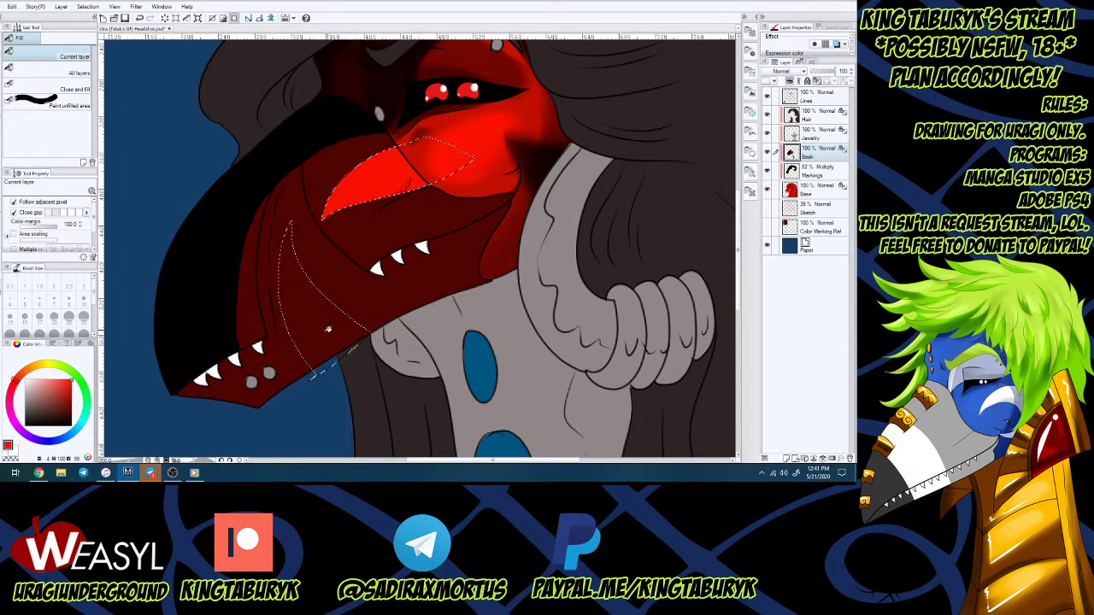
Fill the selected lower beak band with the beak ridge's near-black and clear the selection.
{"action": "left_click", "coordinate": [216, 286], "text": "alt"}
{"action": "left_click", "coordinate": [314, 324]}
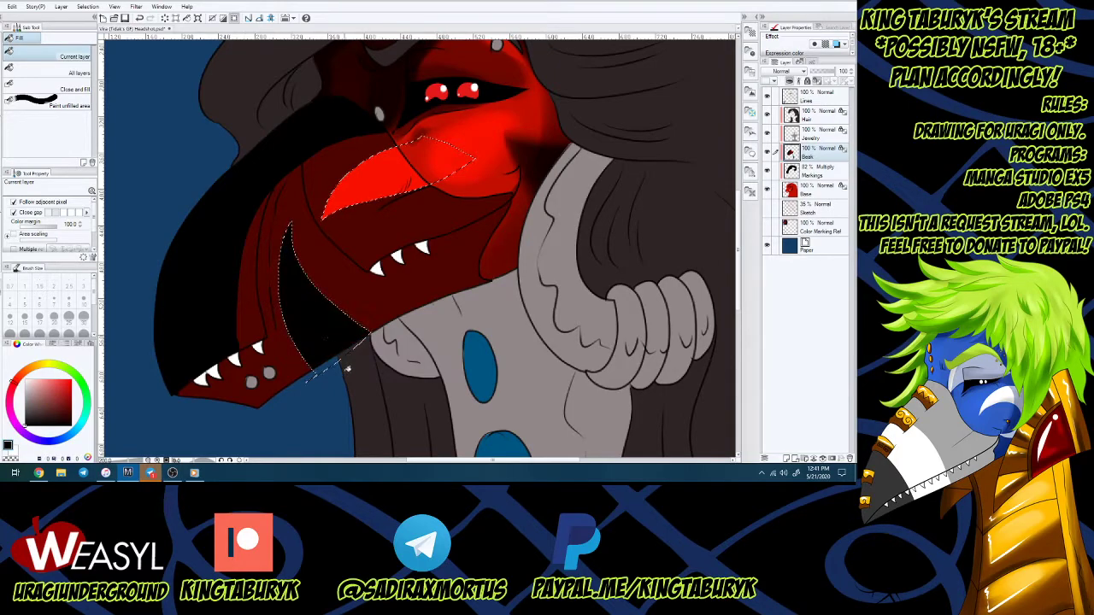
{"action": "key", "text": "m"}
{"action": "key", "text": "ctrl+d"}
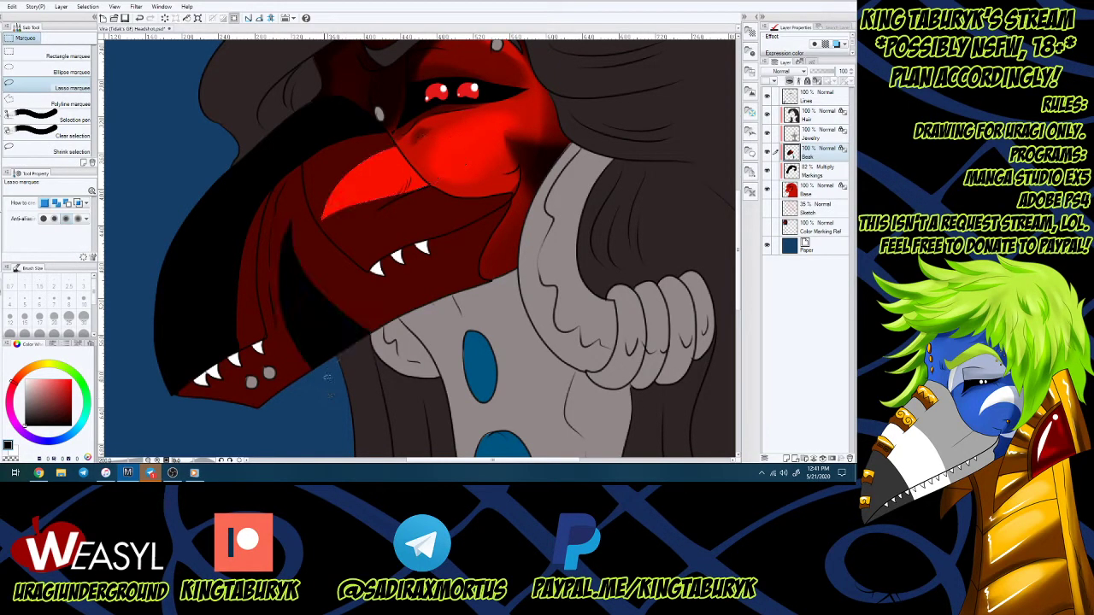
Sample the hair colour on the Hair layer, pick a darker shade of it and ready the size 20 Smooth watercolor brush.
{"action": "scroll", "coordinate": [327, 376], "scroll_direction": "down", "scroll_amount": 4}
{"action": "scroll", "coordinate": [326, 335], "scroll_direction": "up", "scroll_amount": 2}
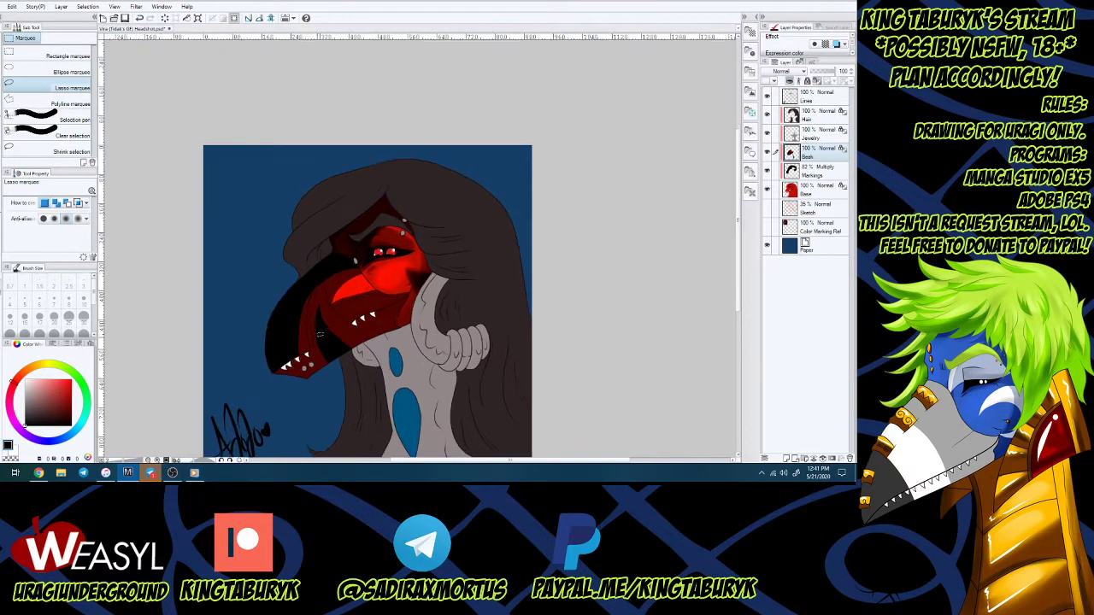
{"action": "scroll", "coordinate": [380, 253], "scroll_direction": "up", "scroll_amount": 2}
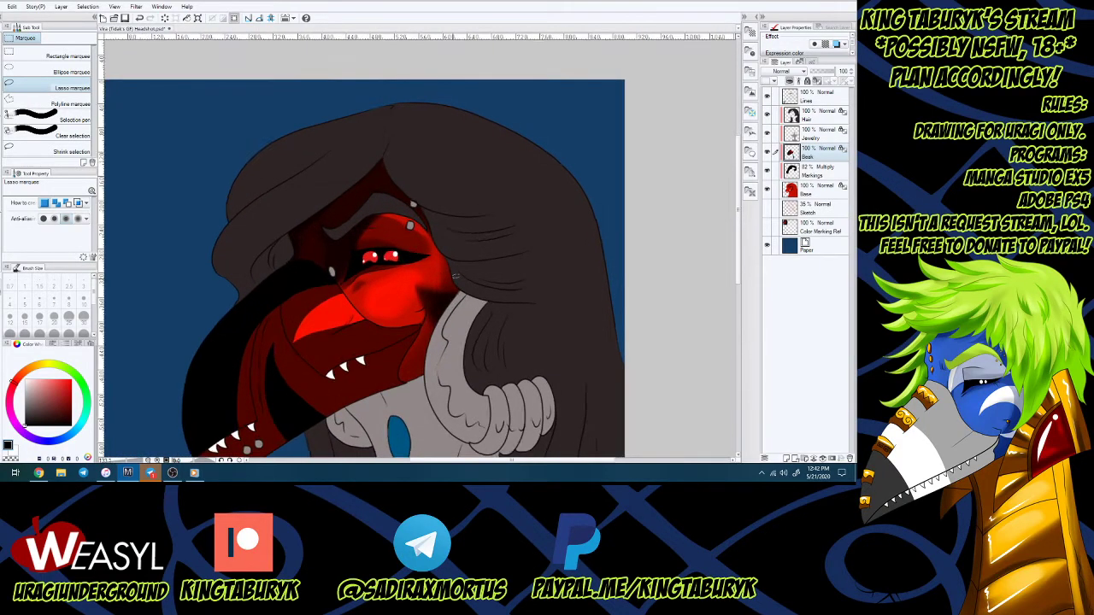
{"action": "left_click", "coordinate": [818, 173]}
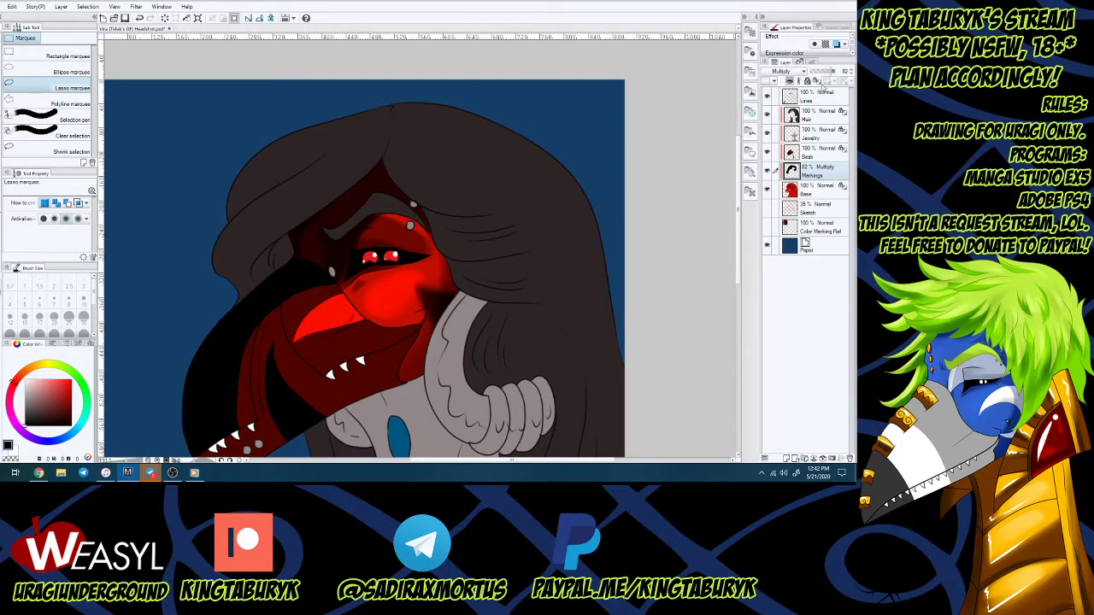
{"action": "left_click", "coordinate": [817, 119]}
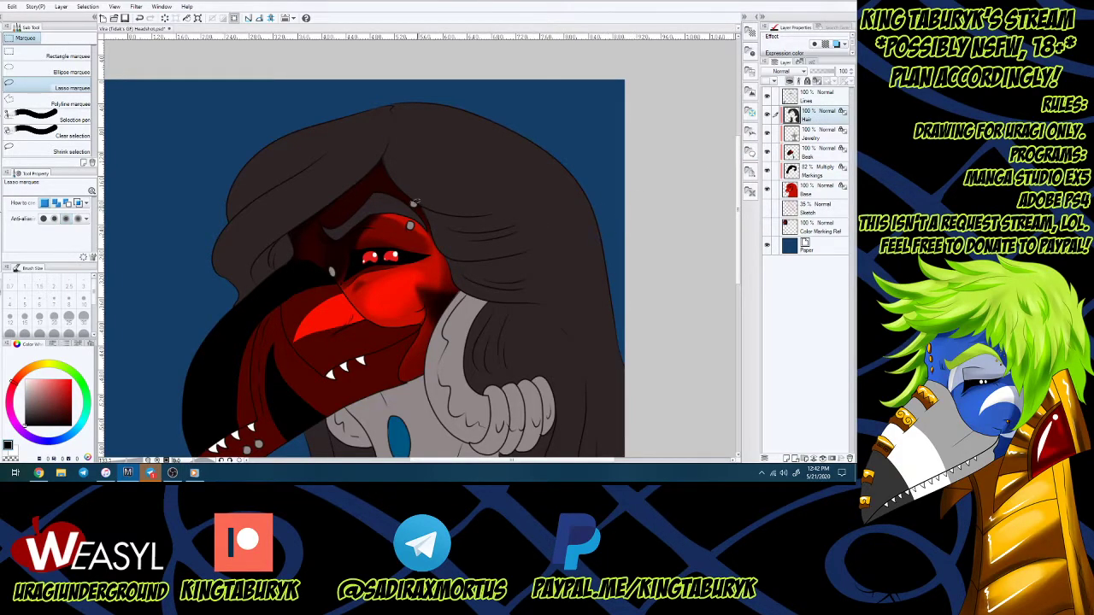
{"action": "right_click", "coordinate": [399, 276]}
{"action": "left_click", "coordinate": [229, 251], "text": "alt"}
{"action": "left_click", "coordinate": [36, 424]}
{"action": "key", "text": "b"}
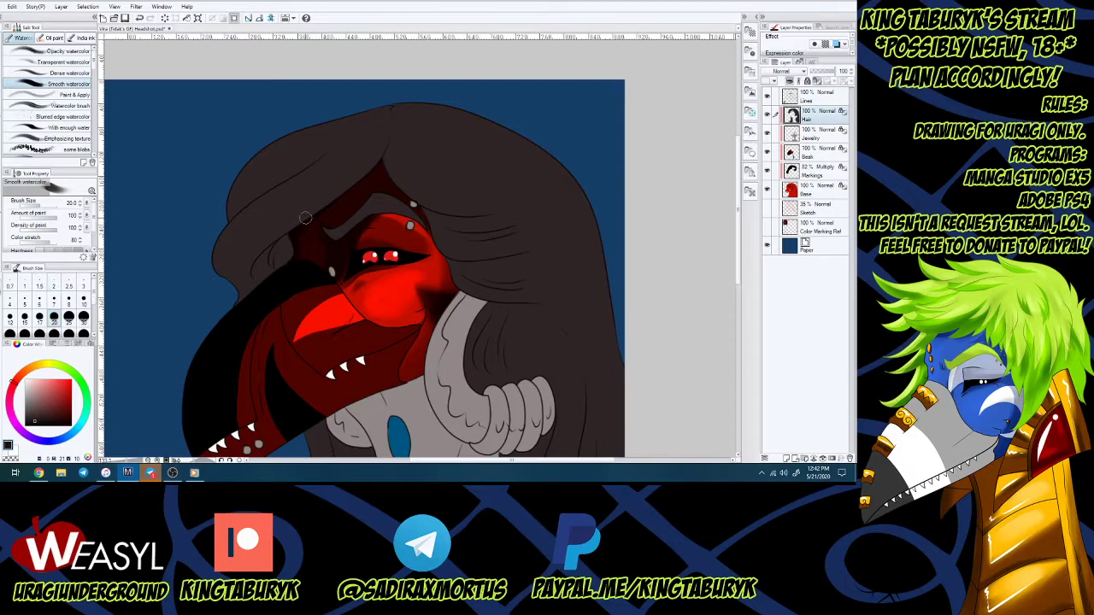
Paint dark shading along the hair parting, under the front lock and across the crown on the beak side.
{"action": "left_click_drag", "start_coordinate": [325, 227], "coordinate": [342, 223]}
{"action": "mouse_move", "coordinate": [383, 139]}
{"action": "left_mouse_down"}
{"action": "mouse_move", "coordinate": [253, 258]}
{"action": "mouse_move", "coordinate": [305, 217]}
{"action": "mouse_move", "coordinate": [259, 288]}
{"action": "mouse_move", "coordinate": [270, 253]}
{"action": "mouse_move", "coordinate": [259, 282]}
{"action": "left_mouse_up"}
{"action": "left_click_drag", "start_coordinate": [282, 240], "coordinate": [275, 272]}
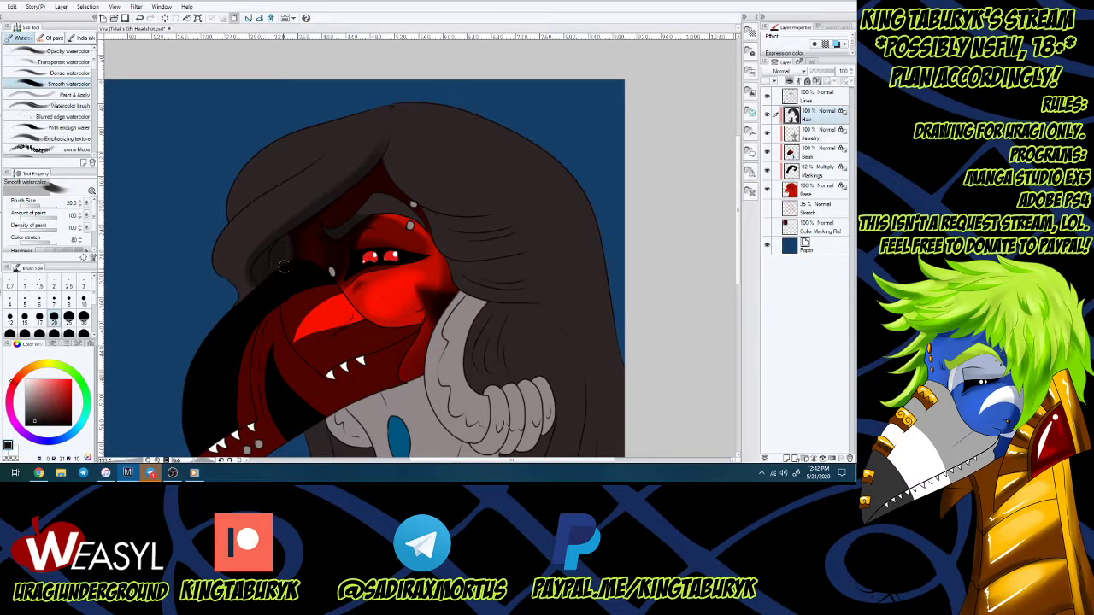
{"action": "left_click_drag", "start_coordinate": [248, 211], "coordinate": [288, 183]}
{"action": "mouse_move", "coordinate": [252, 215]}
{"action": "left_mouse_down"}
{"action": "mouse_move", "coordinate": [291, 184]}
{"action": "mouse_move", "coordinate": [256, 217]}
{"action": "left_mouse_up"}
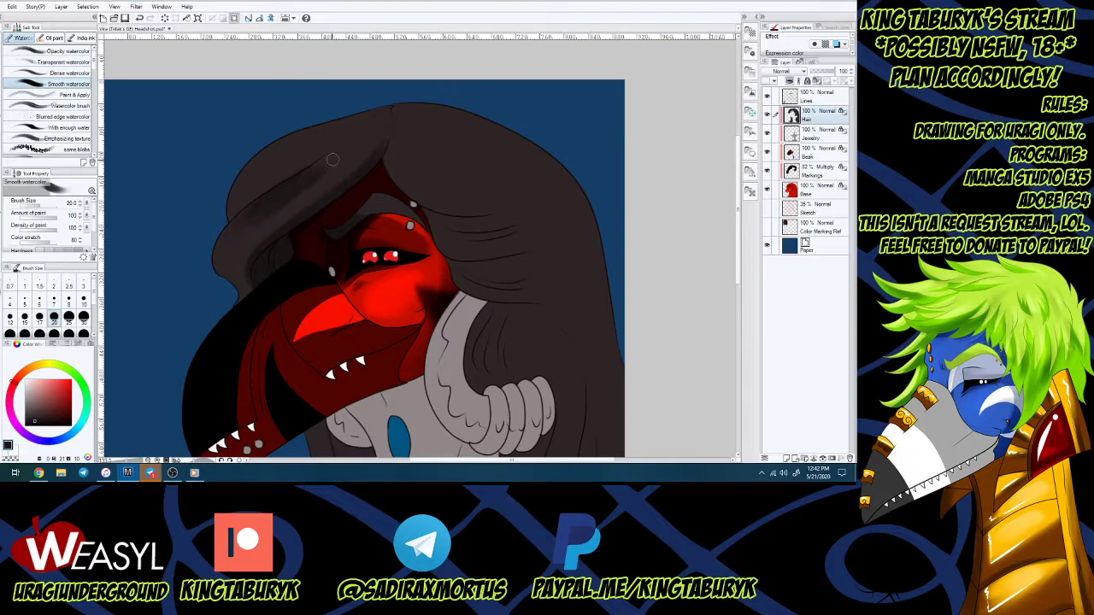
{"action": "left_click_drag", "start_coordinate": [329, 141], "coordinate": [252, 173]}
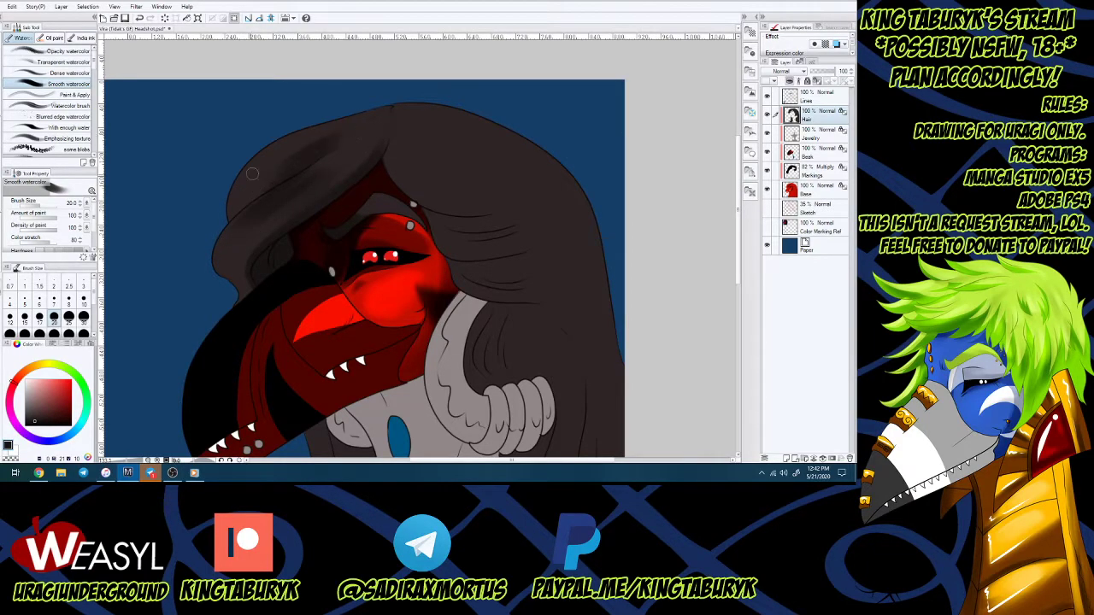
{"action": "left_click_drag", "start_coordinate": [318, 128], "coordinate": [344, 130]}
Shade the hair strands sweeping back from the parting, above the eye and behind the cheek.
{"action": "mouse_move", "coordinate": [407, 165]}
{"action": "left_mouse_down"}
{"action": "mouse_move", "coordinate": [479, 203]}
{"action": "mouse_move", "coordinate": [407, 169]}
{"action": "mouse_move", "coordinate": [519, 194]}
{"action": "mouse_move", "coordinate": [480, 186]}
{"action": "mouse_move", "coordinate": [503, 182]}
{"action": "mouse_move", "coordinate": [426, 135]}
{"action": "left_mouse_up"}
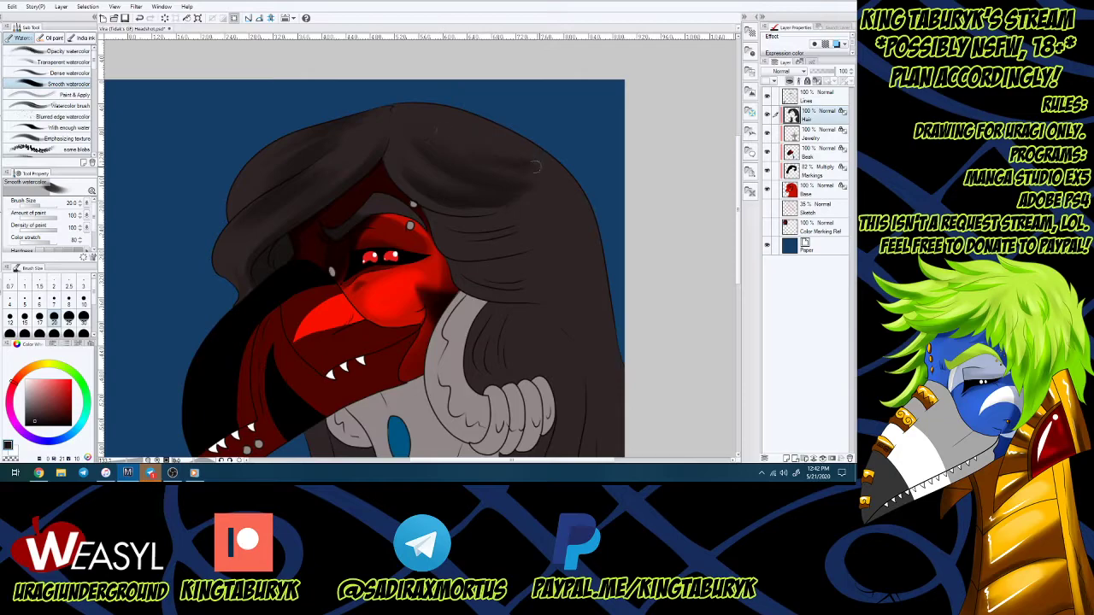
{"action": "mouse_move", "coordinate": [441, 241]}
{"action": "left_mouse_down"}
{"action": "mouse_move", "coordinate": [531, 247]}
{"action": "mouse_move", "coordinate": [537, 229]}
{"action": "mouse_move", "coordinate": [454, 223]}
{"action": "mouse_move", "coordinate": [530, 224]}
{"action": "left_mouse_up"}
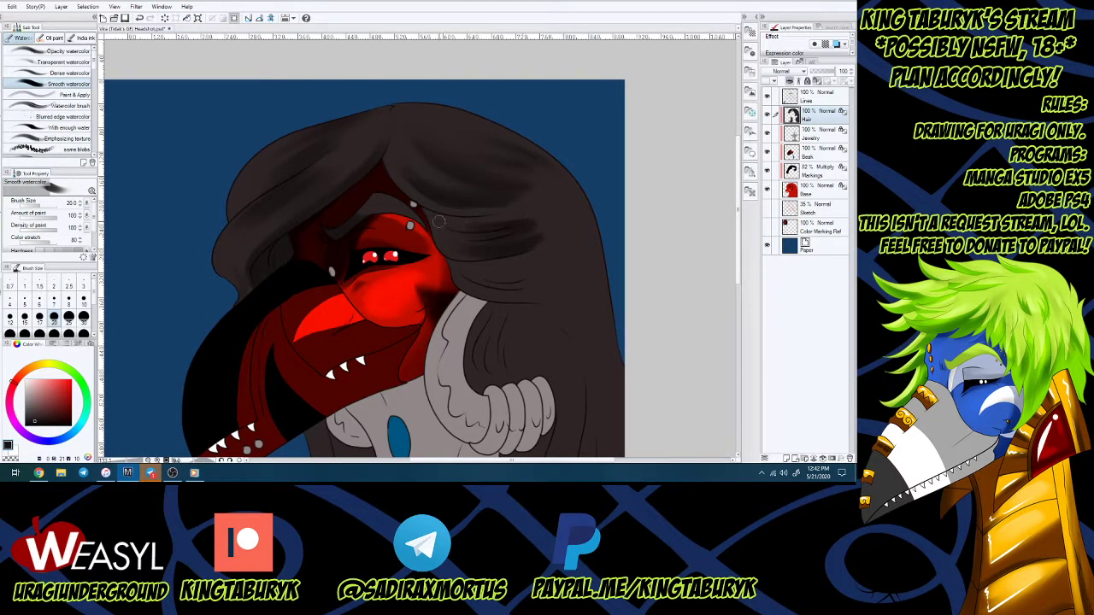
{"action": "mouse_move", "coordinate": [461, 275]}
{"action": "left_mouse_down"}
{"action": "mouse_move", "coordinate": [531, 293]}
{"action": "mouse_move", "coordinate": [464, 279]}
{"action": "mouse_move", "coordinate": [467, 266]}
{"action": "mouse_move", "coordinate": [539, 270]}
{"action": "mouse_move", "coordinate": [481, 270]}
{"action": "mouse_move", "coordinate": [489, 251]}
{"action": "mouse_move", "coordinate": [544, 257]}
{"action": "left_mouse_up"}
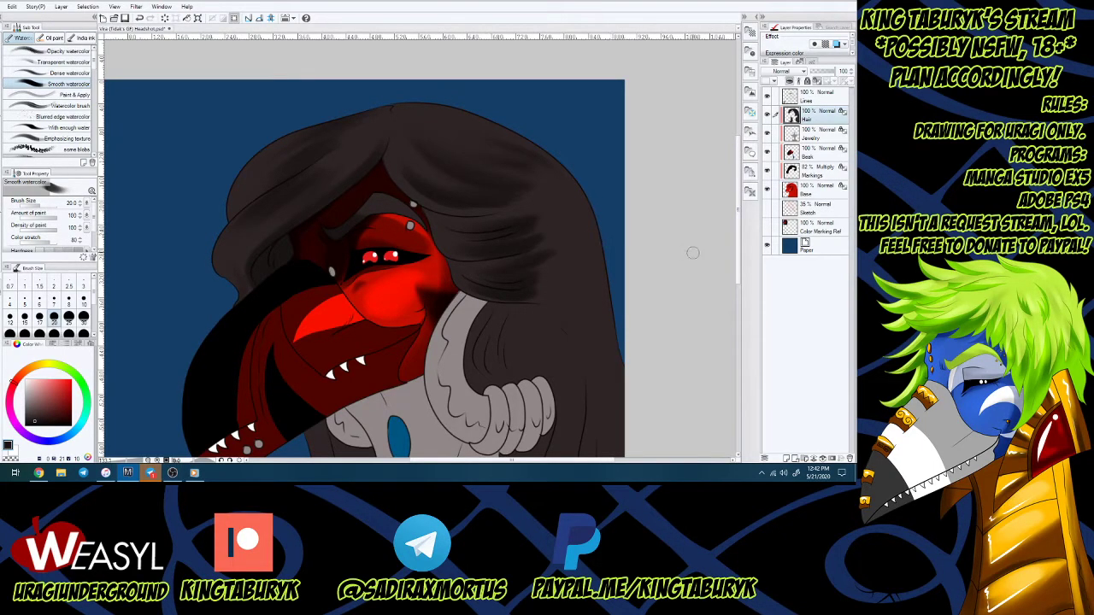
Set the Smooth watercolor brush to size 50 and shade the long hair lock below the beak beside the neck.
{"action": "scroll", "coordinate": [741, 262], "scroll_direction": "down", "scroll_amount": 5}
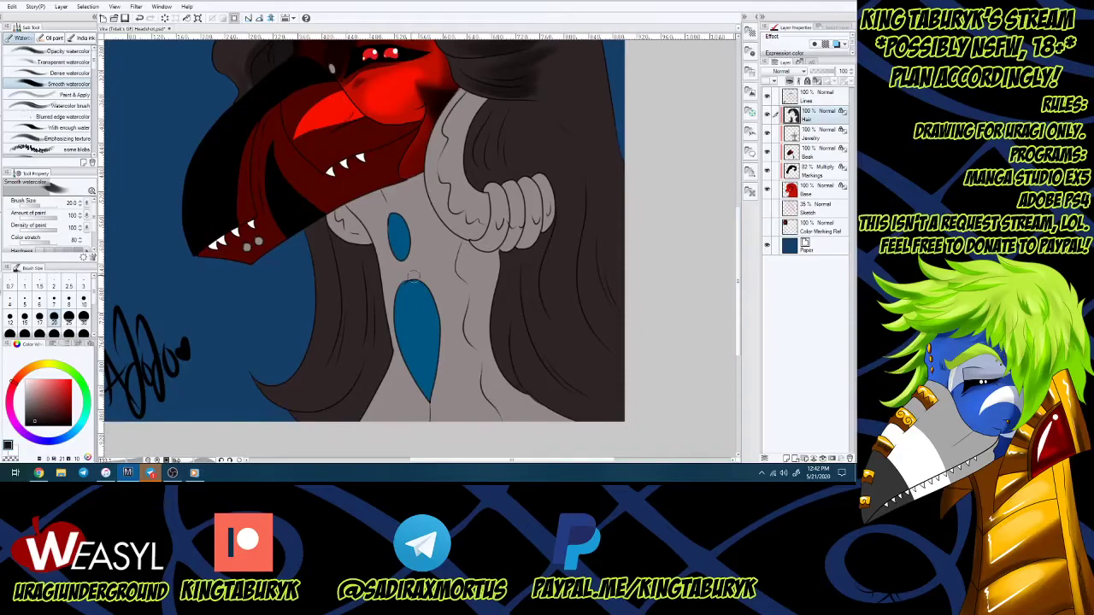
{"action": "left_click", "coordinate": [24, 331]}
{"action": "mouse_move", "coordinate": [327, 210]}
{"action": "left_mouse_down"}
{"action": "mouse_move", "coordinate": [337, 356]}
{"action": "mouse_move", "coordinate": [334, 204]}
{"action": "mouse_move", "coordinate": [354, 376]}
{"action": "left_mouse_up"}
{"action": "left_click_drag", "start_coordinate": [363, 219], "coordinate": [376, 376]}
{"action": "left_click_drag", "start_coordinate": [372, 292], "coordinate": [364, 402]}
{"action": "left_click_drag", "start_coordinate": [362, 347], "coordinate": [342, 417]}
Shade the long hair behind the horn and down the back of the neck with the size 50 brush.
{"action": "left_click_drag", "start_coordinate": [504, 119], "coordinate": [492, 171]}
{"action": "mouse_move", "coordinate": [512, 244]}
{"action": "left_mouse_down"}
{"action": "mouse_move", "coordinate": [519, 273]}
{"action": "mouse_move", "coordinate": [608, 419]}
{"action": "left_mouse_up"}
{"action": "mouse_move", "coordinate": [542, 335]}
{"action": "left_mouse_down"}
{"action": "mouse_move", "coordinate": [548, 385]}
{"action": "mouse_move", "coordinate": [664, 406]}
{"action": "left_mouse_up"}
{"action": "left_click_drag", "start_coordinate": [499, 312], "coordinate": [507, 232]}
{"action": "left_click_drag", "start_coordinate": [518, 120], "coordinate": [581, 376]}
{"action": "mouse_move", "coordinate": [547, 260]}
{"action": "left_mouse_down"}
{"action": "mouse_move", "coordinate": [659, 401]}
{"action": "mouse_move", "coordinate": [614, 394]}
{"action": "mouse_move", "coordinate": [637, 391]}
{"action": "left_mouse_up"}
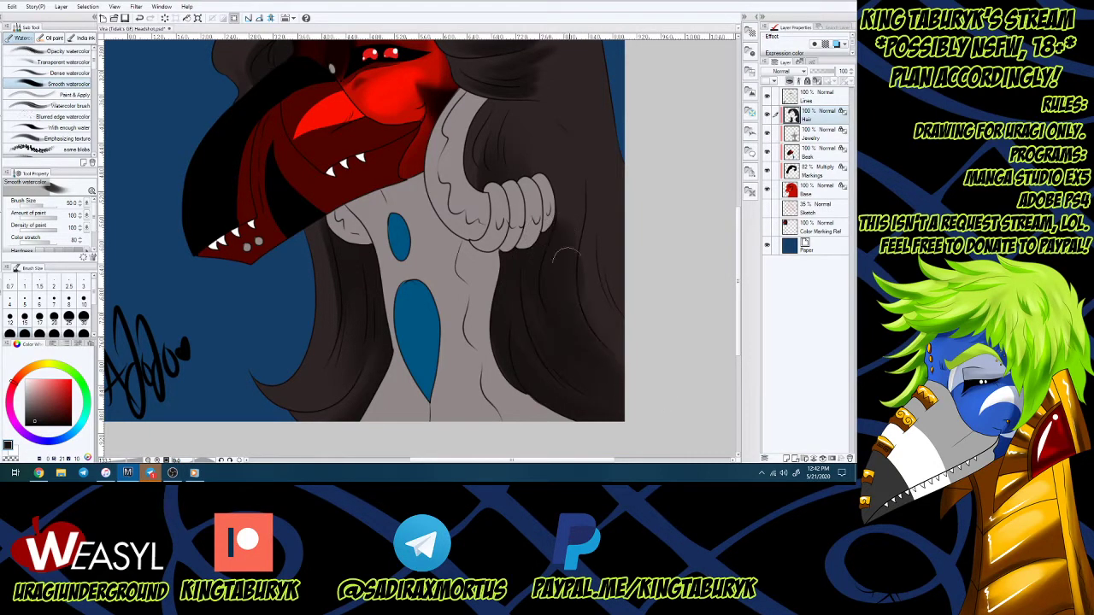
Darken the long hair at the back, inside the horn's curl and along the front lock with the size 50 brush.
{"action": "left_click_drag", "start_coordinate": [565, 238], "coordinate": [632, 367]}
{"action": "left_click_drag", "start_coordinate": [586, 256], "coordinate": [608, 310]}
{"action": "mouse_move", "coordinate": [598, 188]}
{"action": "left_mouse_down"}
{"action": "mouse_move", "coordinate": [609, 263]}
{"action": "mouse_move", "coordinate": [583, 152]}
{"action": "left_mouse_up"}
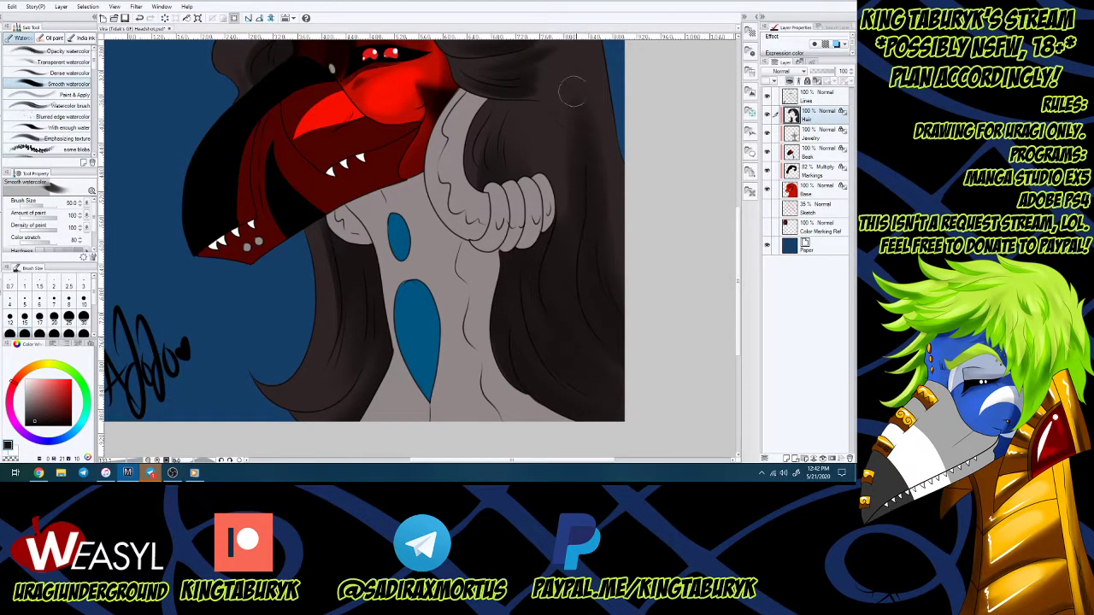
{"action": "left_click_drag", "start_coordinate": [483, 136], "coordinate": [472, 180]}
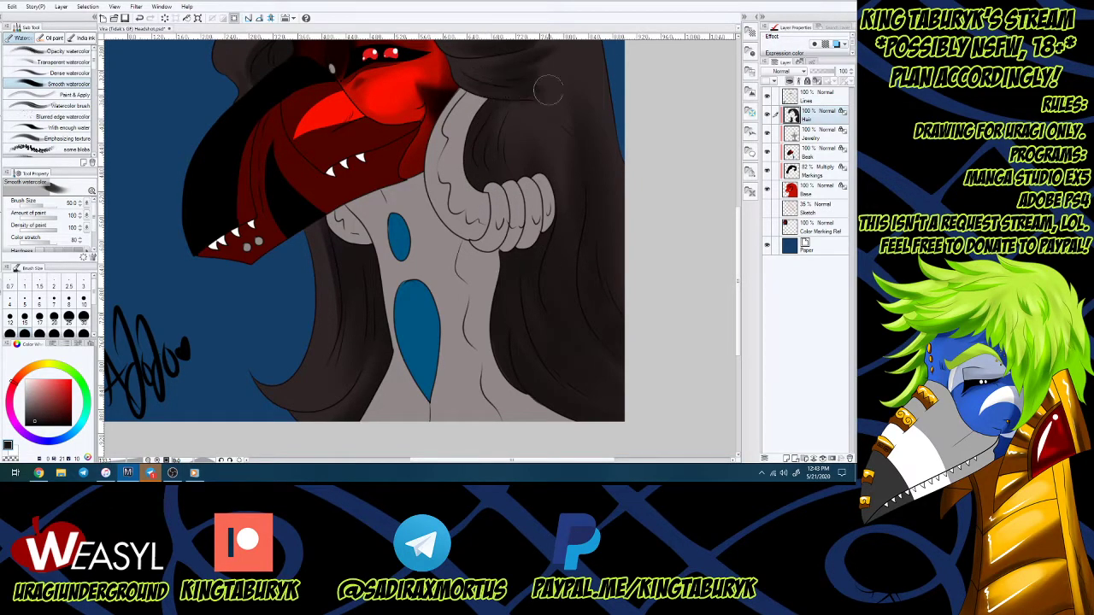
{"action": "mouse_move", "coordinate": [325, 250]}
{"action": "left_mouse_down"}
{"action": "mouse_move", "coordinate": [318, 321]}
{"action": "mouse_move", "coordinate": [322, 309]}
{"action": "left_mouse_up"}
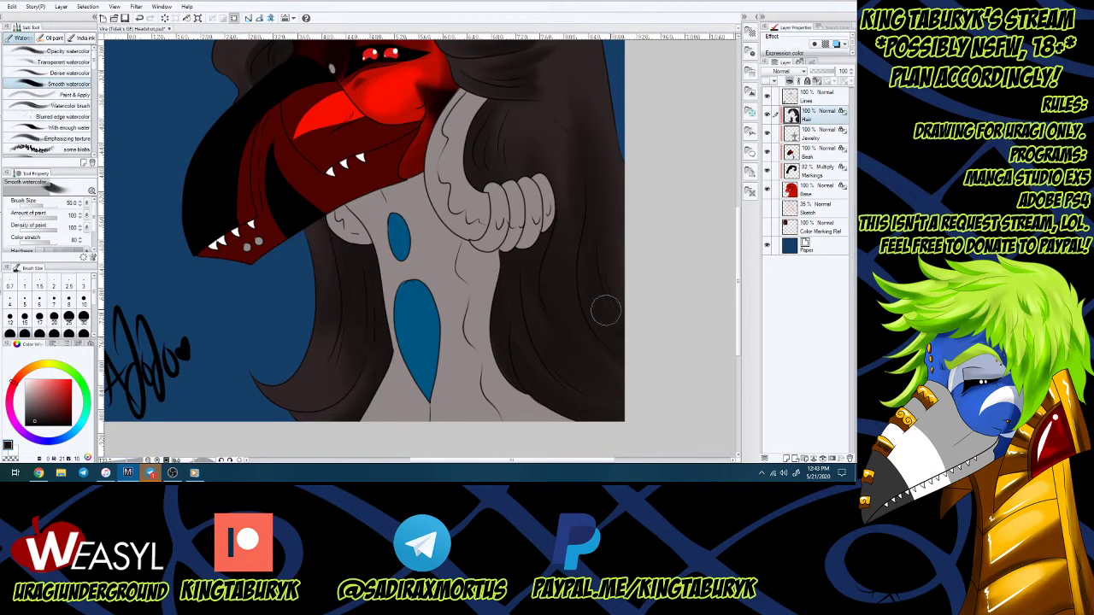
Shade the hair strands sweeping back beside the eye and behind the cheek.
{"action": "scroll", "coordinate": [740, 311], "scroll_direction": "up", "scroll_amount": 4}
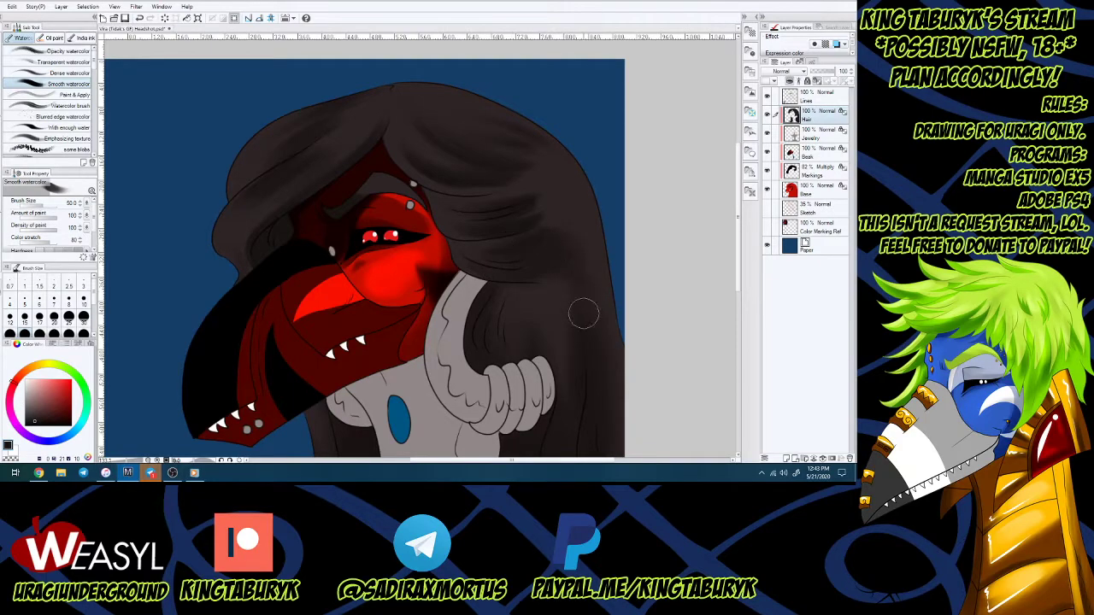
{"action": "left_click_drag", "start_coordinate": [473, 219], "coordinate": [551, 215]}
{"action": "left_click_drag", "start_coordinate": [444, 167], "coordinate": [539, 183]}
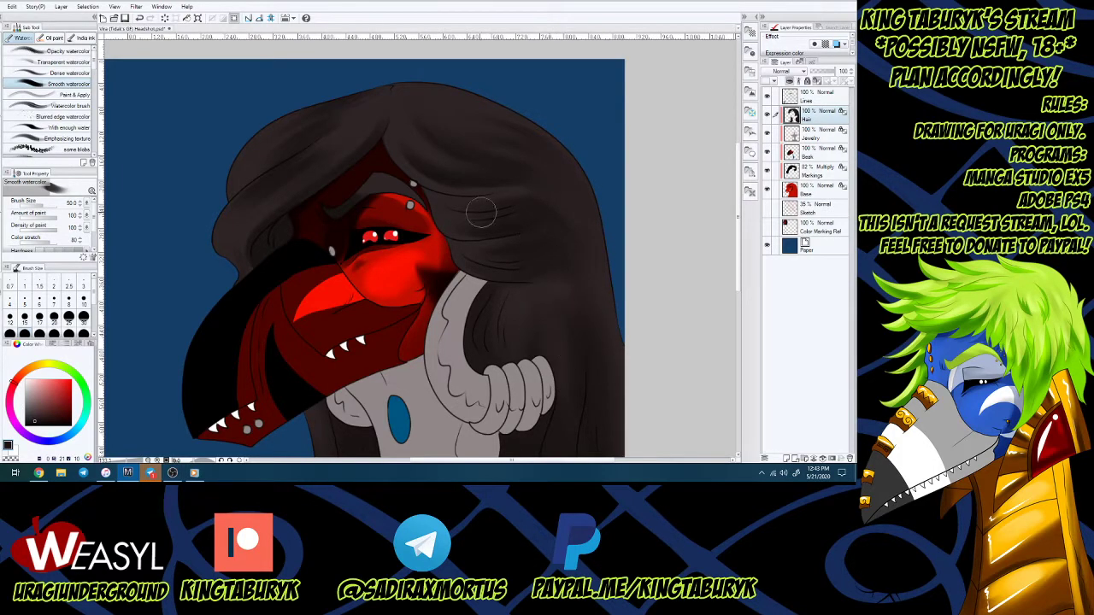
Sample the hair colour, pick a lighter tone and paint size 10 highlight strands on the beak side of the parting.
{"action": "left_click", "coordinate": [227, 236], "text": "alt"}
{"action": "left_click", "coordinate": [33, 406]}
{"action": "left_click", "coordinate": [84, 303]}
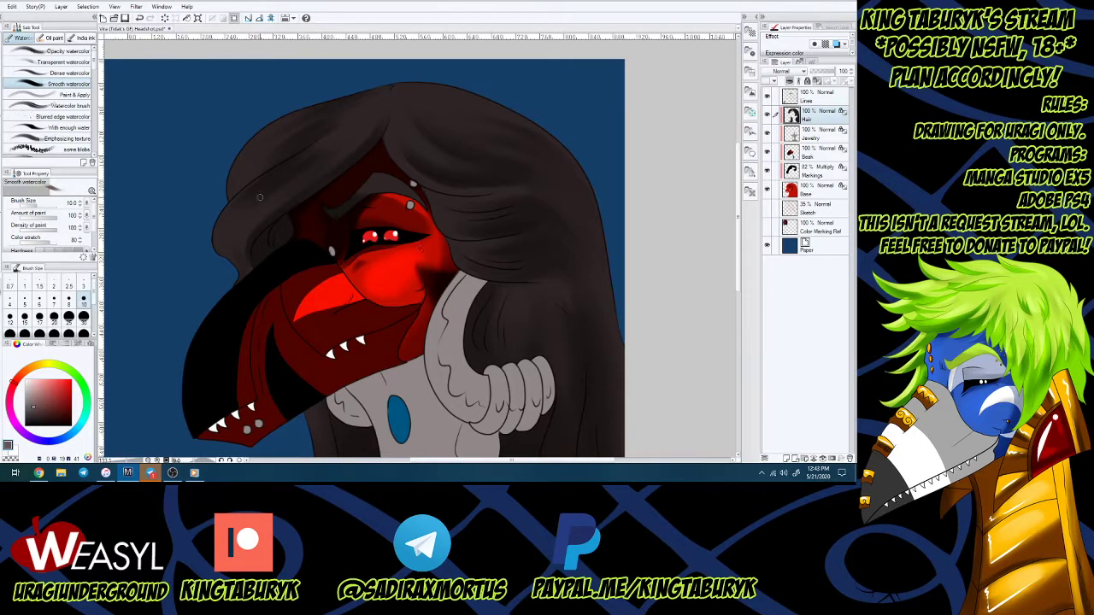
{"action": "mouse_move", "coordinate": [313, 158]}
{"action": "left_mouse_down"}
{"action": "mouse_move", "coordinate": [258, 196]}
{"action": "mouse_move", "coordinate": [258, 214]}
{"action": "mouse_move", "coordinate": [294, 202]}
{"action": "left_mouse_up"}
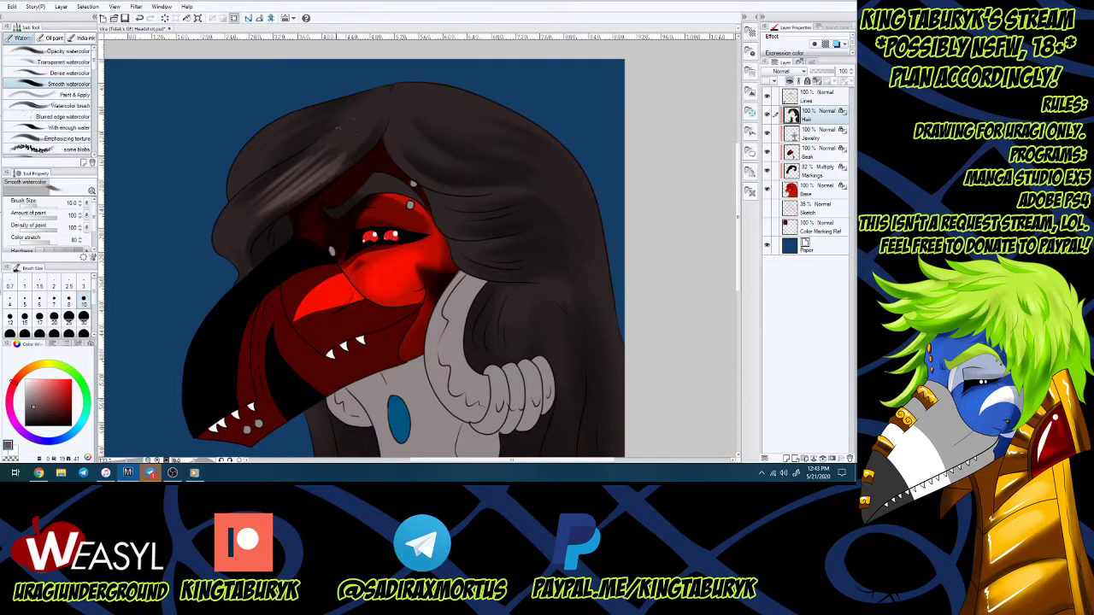
{"action": "left_click_drag", "start_coordinate": [257, 166], "coordinate": [314, 121]}
{"action": "left_click_drag", "start_coordinate": [261, 157], "coordinate": [318, 118]}
{"action": "left_click_drag", "start_coordinate": [270, 142], "coordinate": [336, 103]}
{"action": "mouse_move", "coordinate": [287, 128]}
{"action": "left_mouse_down"}
{"action": "mouse_move", "coordinate": [335, 103]}
{"action": "mouse_move", "coordinate": [289, 118]}
{"action": "left_mouse_up"}
Paint light highlight strands across the crown on the far side of the parting from the beak.
{"action": "mouse_move", "coordinate": [401, 155]}
{"action": "left_mouse_down"}
{"action": "mouse_move", "coordinate": [450, 186]}
{"action": "mouse_move", "coordinate": [481, 189]}
{"action": "mouse_move", "coordinate": [490, 186]}
{"action": "mouse_move", "coordinate": [469, 169]}
{"action": "mouse_move", "coordinate": [505, 170]}
{"action": "mouse_move", "coordinate": [482, 138]}
{"action": "mouse_move", "coordinate": [504, 147]}
{"action": "left_mouse_up"}
{"action": "mouse_move", "coordinate": [437, 147]}
{"action": "left_mouse_down"}
{"action": "mouse_move", "coordinate": [498, 130]}
{"action": "mouse_move", "coordinate": [441, 116]}
{"action": "mouse_move", "coordinate": [511, 138]}
{"action": "left_mouse_up"}
{"action": "left_click_drag", "start_coordinate": [450, 108], "coordinate": [517, 138]}
{"action": "mouse_move", "coordinate": [444, 98]}
{"action": "left_mouse_down"}
{"action": "mouse_move", "coordinate": [522, 138]}
{"action": "mouse_move", "coordinate": [456, 98]}
{"action": "left_mouse_up"}
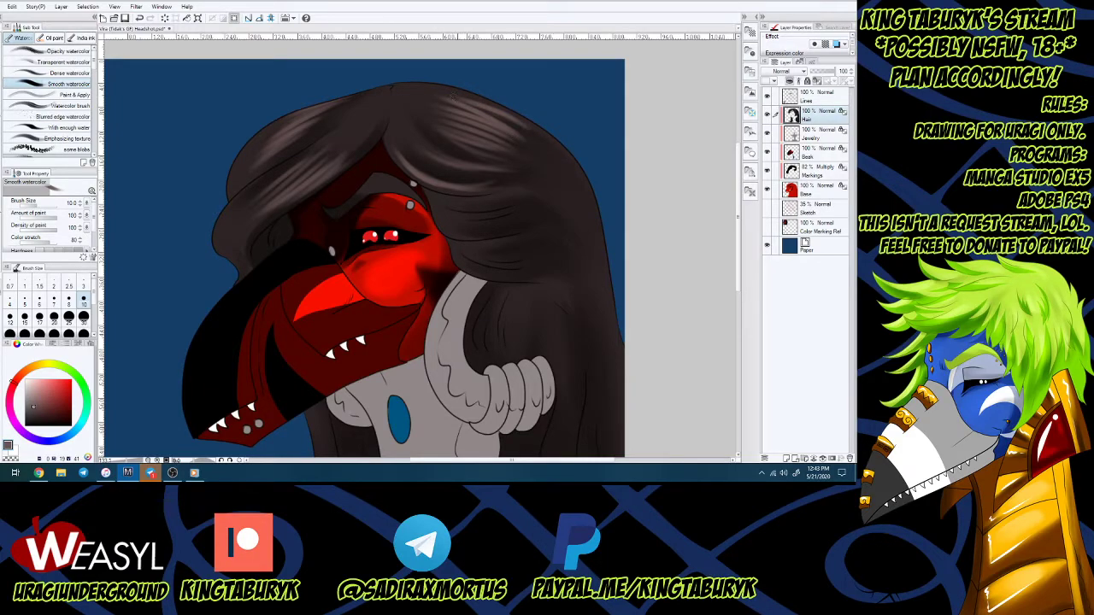
Add light highlight strands to the hair sweeping back behind the cheek above the horn.
{"action": "left_click_drag", "start_coordinate": [469, 234], "coordinate": [510, 234]}
{"action": "left_click_drag", "start_coordinate": [468, 229], "coordinate": [519, 226]}
{"action": "left_click_drag", "start_coordinate": [460, 201], "coordinate": [509, 202]}
{"action": "mouse_move", "coordinate": [509, 273]}
{"action": "left_mouse_down"}
{"action": "mouse_move", "coordinate": [465, 263]}
{"action": "mouse_move", "coordinate": [480, 267]}
{"action": "left_mouse_up"}
{"action": "left_click_drag", "start_coordinate": [471, 253], "coordinate": [518, 250]}
{"action": "left_click_drag", "start_coordinate": [472, 244], "coordinate": [525, 240]}
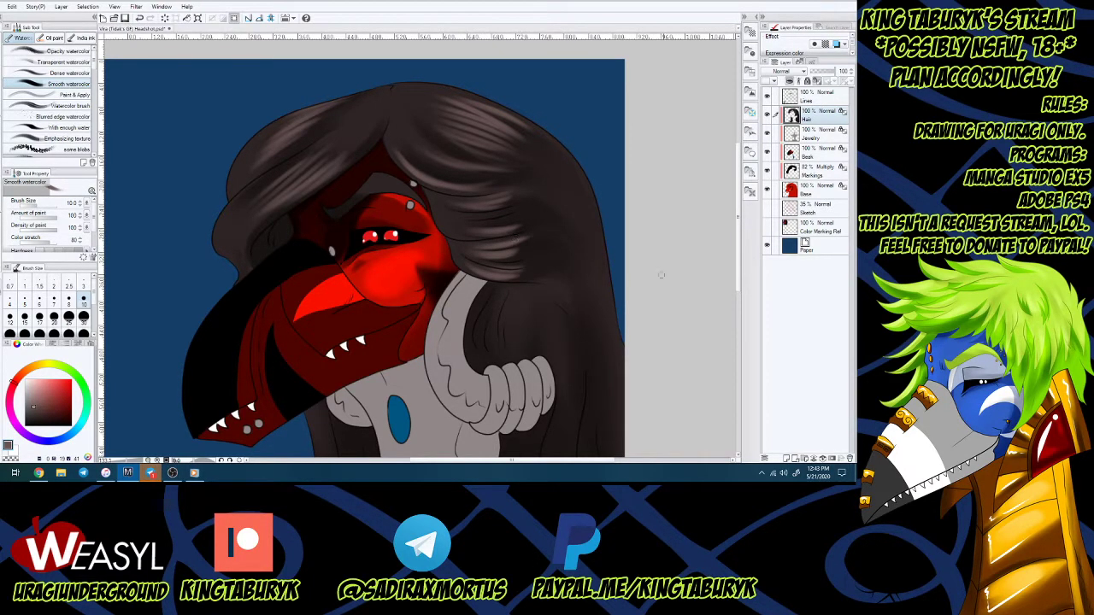
Highlight the long hair strands falling behind the horn and along the back of the neck.
{"action": "scroll", "coordinate": [691, 238], "scroll_direction": "down", "scroll_amount": 3}
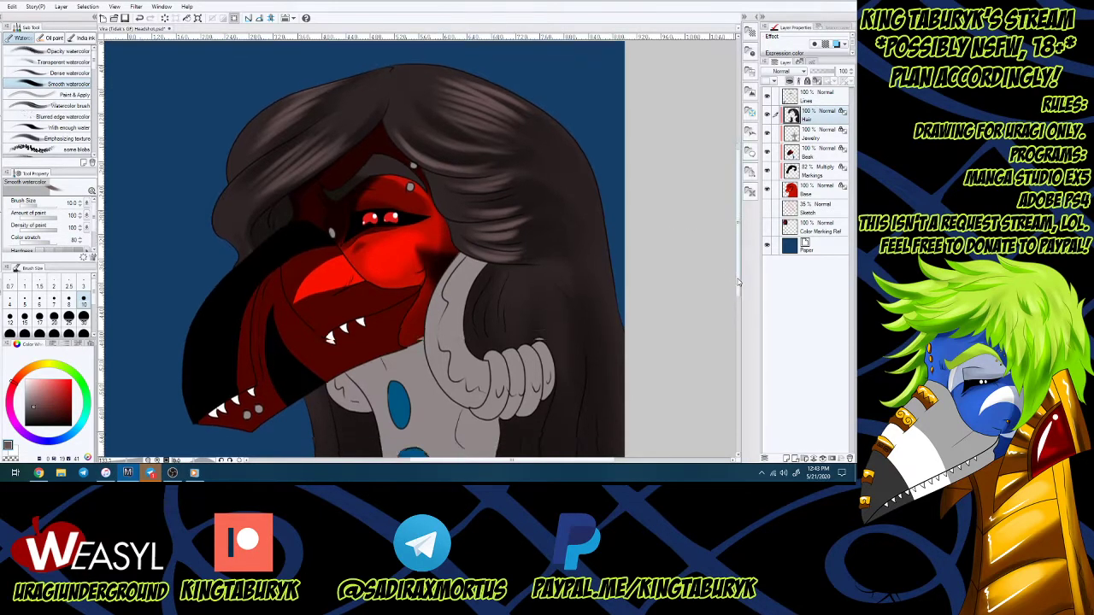
{"action": "left_click_drag", "start_coordinate": [595, 289], "coordinate": [606, 371]}
{"action": "mouse_move", "coordinate": [549, 313]}
{"action": "left_mouse_down"}
{"action": "mouse_move", "coordinate": [560, 357]}
{"action": "mouse_move", "coordinate": [606, 424]}
{"action": "mouse_move", "coordinate": [558, 344]}
{"action": "mouse_move", "coordinate": [616, 426]}
{"action": "left_mouse_up"}
{"action": "left_click_drag", "start_coordinate": [510, 331], "coordinate": [502, 395]}
{"action": "mouse_move", "coordinate": [505, 352]}
{"action": "left_mouse_down"}
{"action": "mouse_move", "coordinate": [519, 414]}
{"action": "mouse_move", "coordinate": [553, 441]}
{"action": "left_mouse_up"}
{"action": "left_click_drag", "start_coordinate": [521, 384], "coordinate": [570, 451]}
{"action": "mouse_move", "coordinate": [517, 362]}
{"action": "left_mouse_down"}
{"action": "mouse_move", "coordinate": [579, 446]}
{"action": "mouse_move", "coordinate": [565, 434]}
{"action": "left_mouse_up"}
Highlight the strands of the long hair lock below the beak.
{"action": "mouse_move", "coordinate": [328, 341]}
{"action": "left_mouse_down"}
{"action": "mouse_move", "coordinate": [310, 413]}
{"action": "mouse_move", "coordinate": [316, 403]}
{"action": "left_mouse_up"}
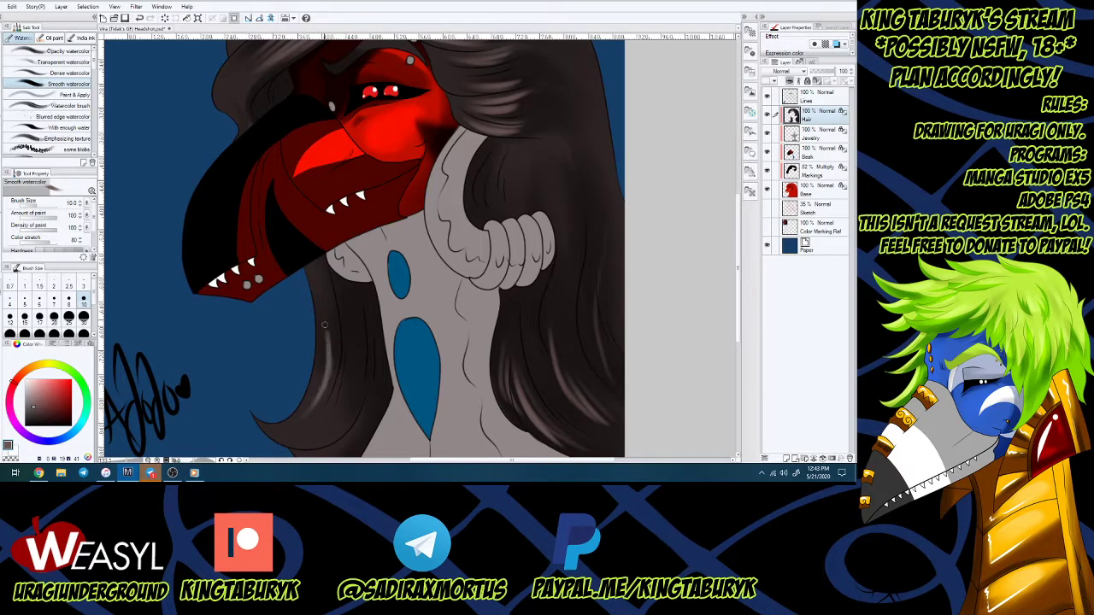
{"action": "left_click_drag", "start_coordinate": [334, 322], "coordinate": [323, 400]}
{"action": "mouse_move", "coordinate": [344, 346]}
{"action": "left_mouse_down"}
{"action": "mouse_move", "coordinate": [328, 404]}
{"action": "mouse_move", "coordinate": [347, 422]}
{"action": "left_mouse_up"}
{"action": "mouse_move", "coordinate": [373, 363]}
{"action": "left_mouse_down"}
{"action": "mouse_move", "coordinate": [362, 429]}
{"action": "mouse_move", "coordinate": [377, 407]}
{"action": "left_mouse_up"}
{"action": "left_click_drag", "start_coordinate": [383, 335], "coordinate": [377, 390]}
Fill in highlight strands along the back hair's outer edge and on the tuft inside the horn's curl.
{"action": "mouse_move", "coordinate": [530, 350]}
{"action": "left_mouse_down"}
{"action": "mouse_move", "coordinate": [567, 414]}
{"action": "mouse_move", "coordinate": [581, 418]}
{"action": "mouse_move", "coordinate": [583, 405]}
{"action": "left_mouse_up"}
{"action": "left_click_drag", "start_coordinate": [567, 351], "coordinate": [612, 415]}
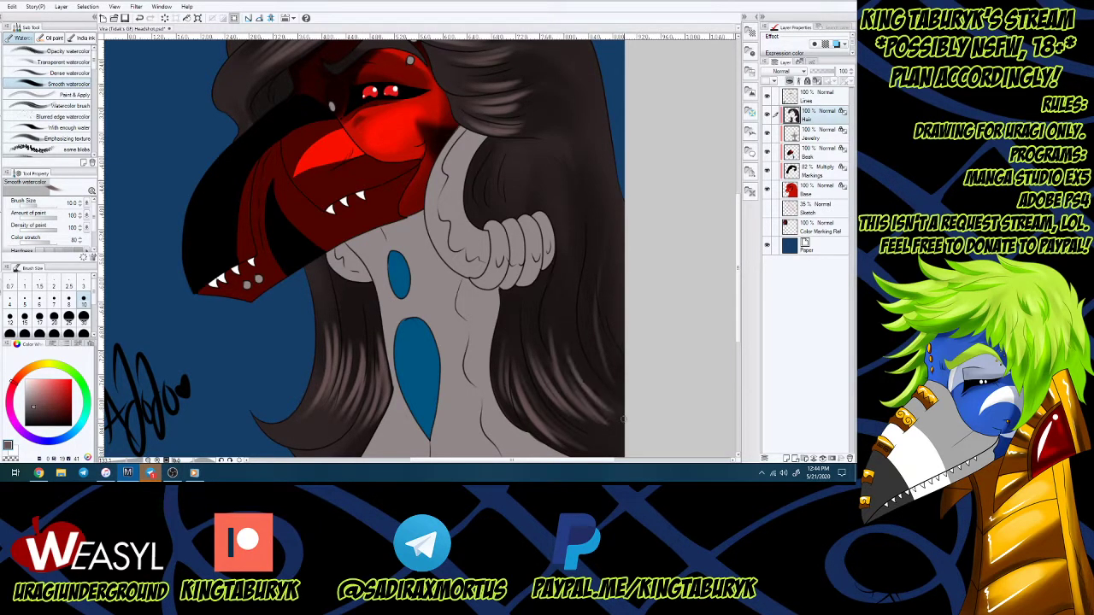
{"action": "mouse_move", "coordinate": [585, 343]}
{"action": "left_mouse_down"}
{"action": "mouse_move", "coordinate": [603, 388]}
{"action": "mouse_move", "coordinate": [615, 390]}
{"action": "left_mouse_up"}
{"action": "left_click_drag", "start_coordinate": [590, 311], "coordinate": [599, 356]}
{"action": "mouse_move", "coordinate": [598, 318]}
{"action": "left_mouse_down"}
{"action": "mouse_move", "coordinate": [624, 384]}
{"action": "mouse_move", "coordinate": [599, 335]}
{"action": "left_mouse_up"}
{"action": "left_click_drag", "start_coordinate": [609, 344], "coordinate": [619, 365]}
{"action": "left_click_drag", "start_coordinate": [602, 279], "coordinate": [614, 328]}
{"action": "mouse_move", "coordinate": [597, 234]}
{"action": "left_mouse_down"}
{"action": "mouse_move", "coordinate": [614, 304]}
{"action": "mouse_move", "coordinate": [608, 270]}
{"action": "left_mouse_up"}
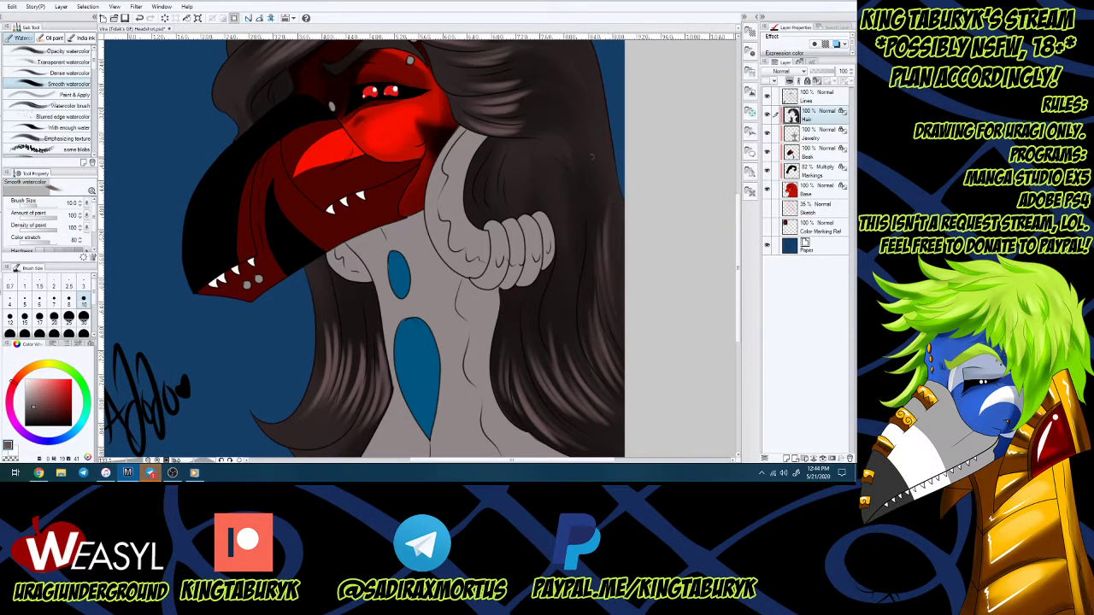
{"action": "left_click_drag", "start_coordinate": [485, 157], "coordinate": [504, 210]}
{"action": "left_click_drag", "start_coordinate": [504, 173], "coordinate": [515, 213]}
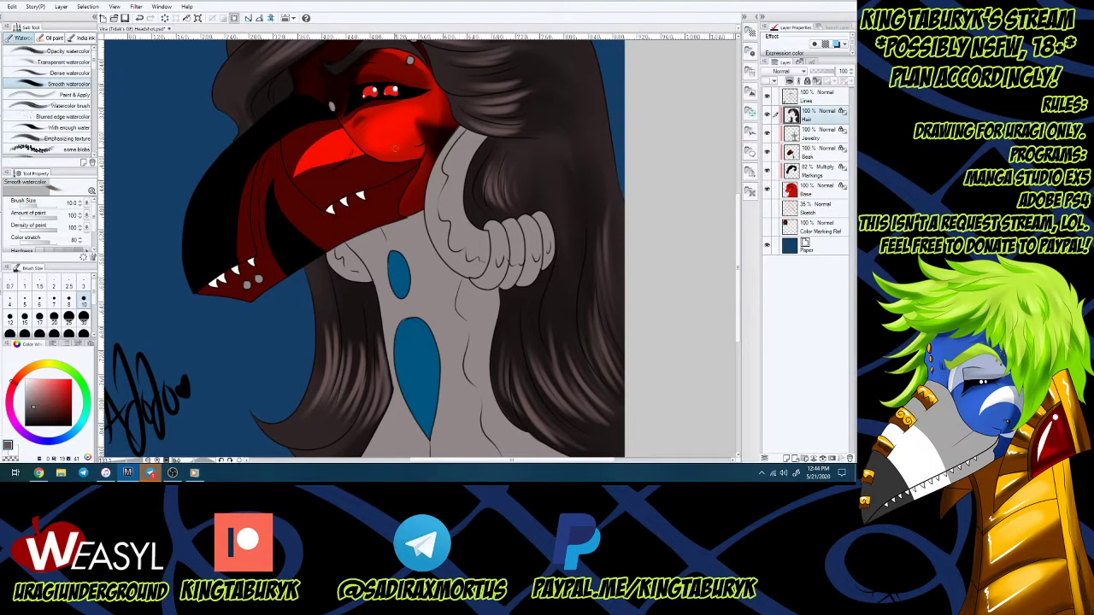
Sample the bright red of the face and paint red streaks on the curled tip of the lock below the beak.
{"action": "left_click", "coordinate": [385, 142], "text": "alt"}
{"action": "left_click_drag", "start_coordinate": [248, 416], "coordinate": [306, 406]}
{"action": "mouse_move", "coordinate": [323, 361]}
{"action": "left_mouse_down"}
{"action": "mouse_move", "coordinate": [283, 425]}
{"action": "mouse_move", "coordinate": [275, 424]}
{"action": "mouse_move", "coordinate": [321, 406]}
{"action": "mouse_move", "coordinate": [285, 435]}
{"action": "mouse_move", "coordinate": [314, 411]}
{"action": "mouse_move", "coordinate": [298, 440]}
{"action": "mouse_move", "coordinate": [327, 423]}
{"action": "left_mouse_up"}
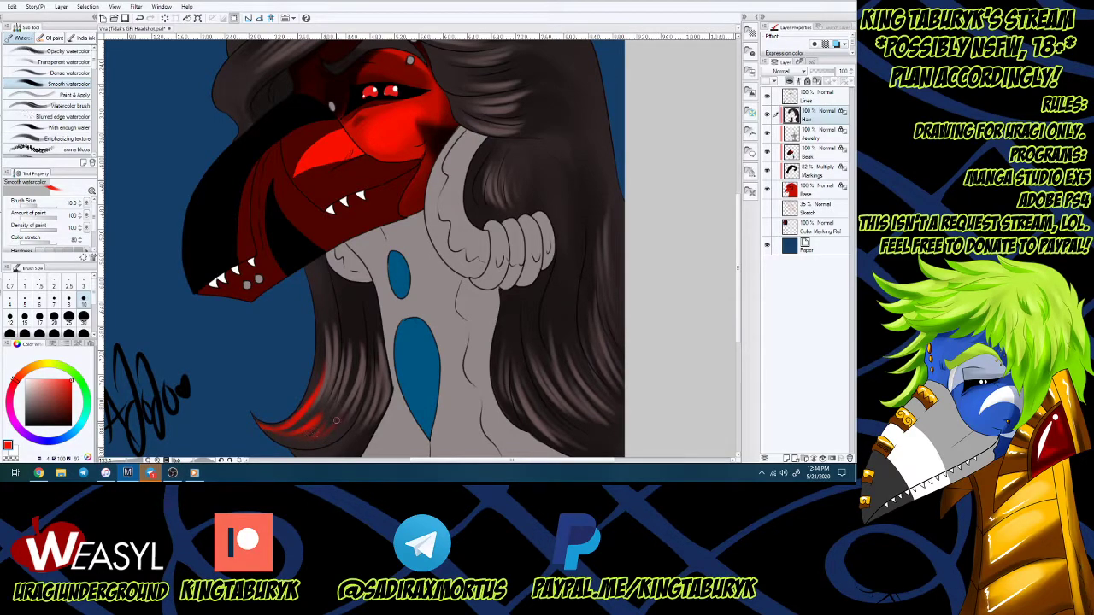
Paint bright red streaks down the lower and outer strands of the long back hair.
{"action": "left_click_drag", "start_coordinate": [547, 371], "coordinate": [605, 419]}
{"action": "mouse_move", "coordinate": [568, 301]}
{"action": "left_mouse_down"}
{"action": "mouse_move", "coordinate": [576, 347]}
{"action": "mouse_move", "coordinate": [615, 402]}
{"action": "left_mouse_up"}
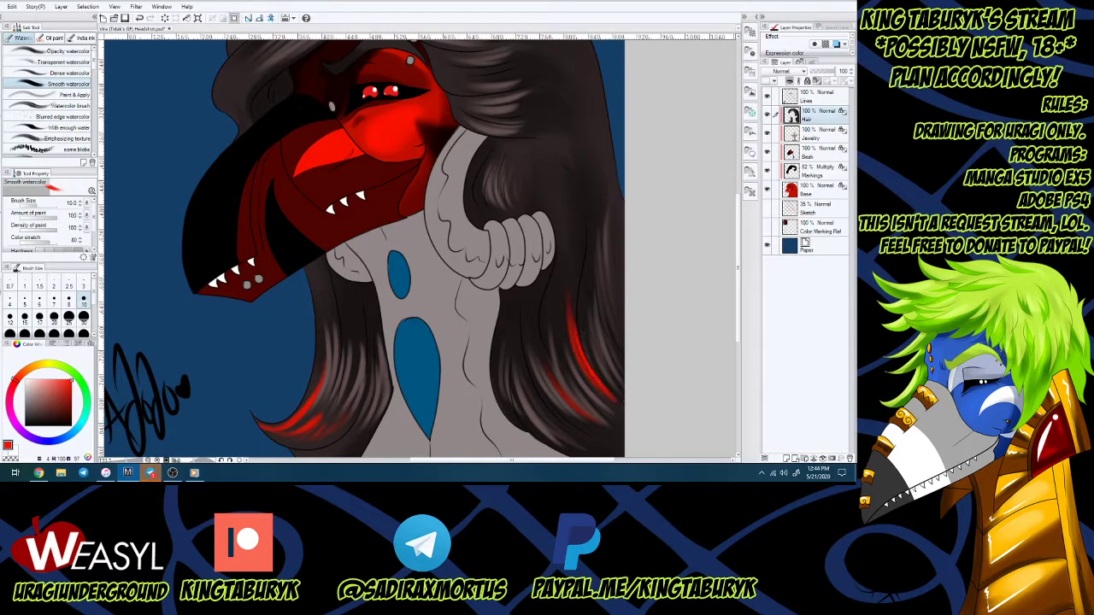
{"action": "left_click_drag", "start_coordinate": [597, 190], "coordinate": [621, 349]}
{"action": "left_click_drag", "start_coordinate": [603, 227], "coordinate": [622, 345]}
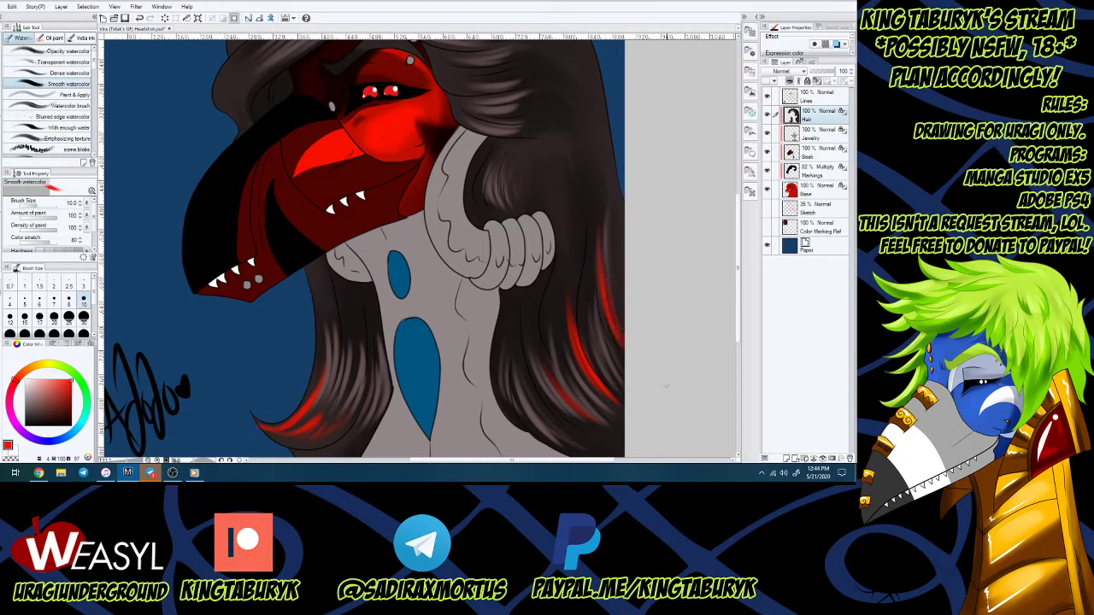
{"action": "left_click_drag", "start_coordinate": [612, 187], "coordinate": [622, 272]}
Add red streaks to the back hair's neck-side edge and to the bottom and outer edge of the front lock.
{"action": "scroll", "coordinate": [628, 335], "scroll_direction": "down", "scroll_amount": 2}
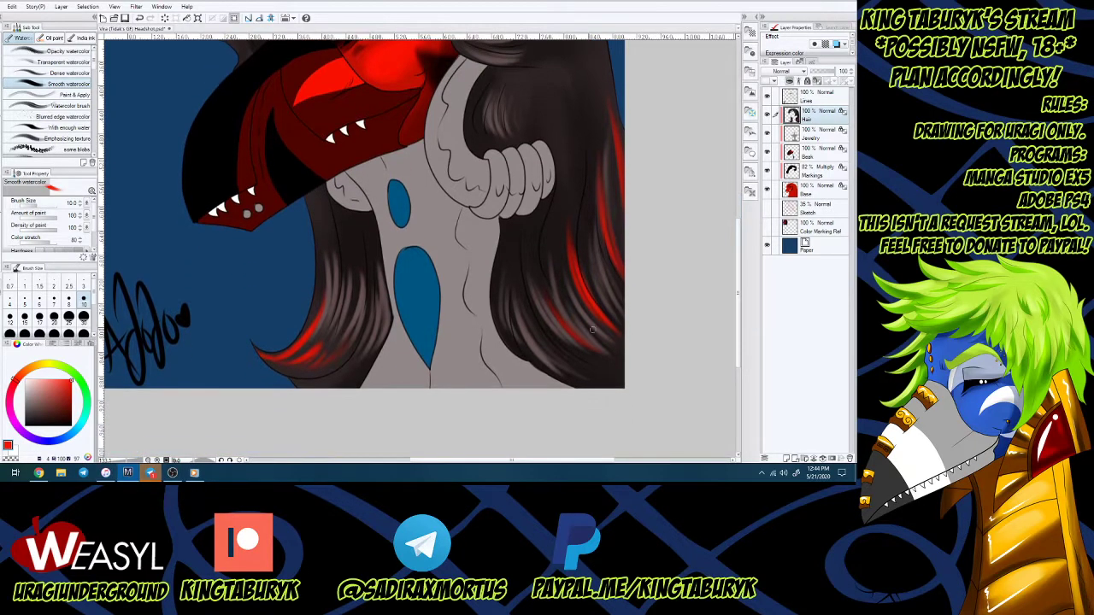
{"action": "left_click_drag", "start_coordinate": [496, 304], "coordinate": [518, 353]}
{"action": "mouse_move", "coordinate": [509, 305]}
{"action": "left_mouse_down"}
{"action": "mouse_move", "coordinate": [538, 369]}
{"action": "mouse_move", "coordinate": [579, 387]}
{"action": "mouse_move", "coordinate": [563, 362]}
{"action": "left_mouse_up"}
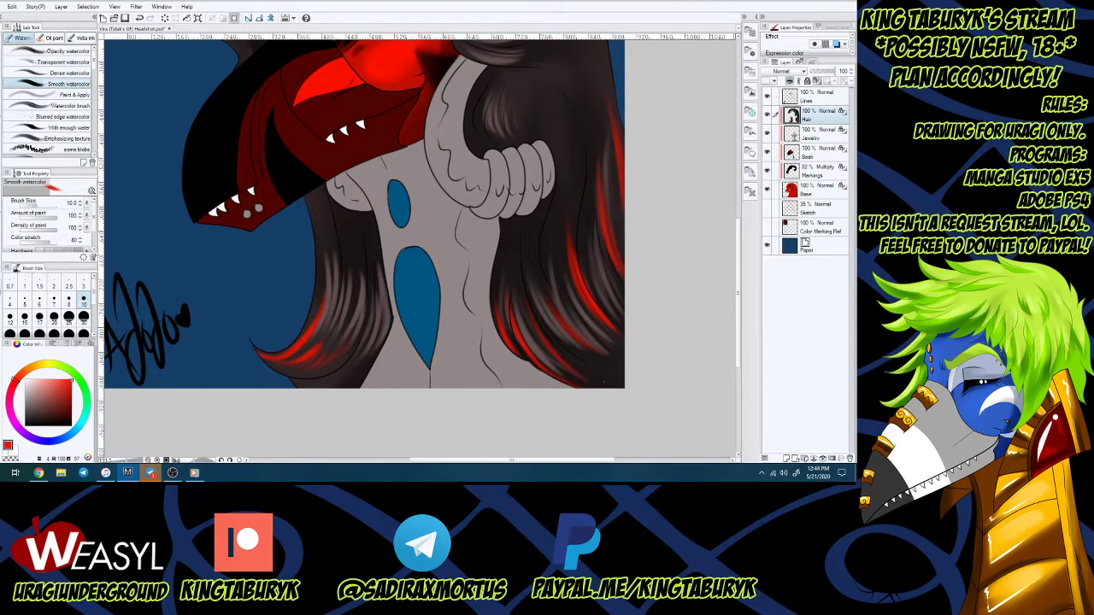
{"action": "left_click_drag", "start_coordinate": [330, 384], "coordinate": [373, 359]}
{"action": "left_click_drag", "start_coordinate": [322, 226], "coordinate": [320, 276]}
{"action": "left_click_drag", "start_coordinate": [329, 235], "coordinate": [325, 292]}
Sample a dark hair tone and paint dark strands beside the neck on the front lock and back hair.
{"action": "left_click", "coordinate": [354, 235], "text": "alt"}
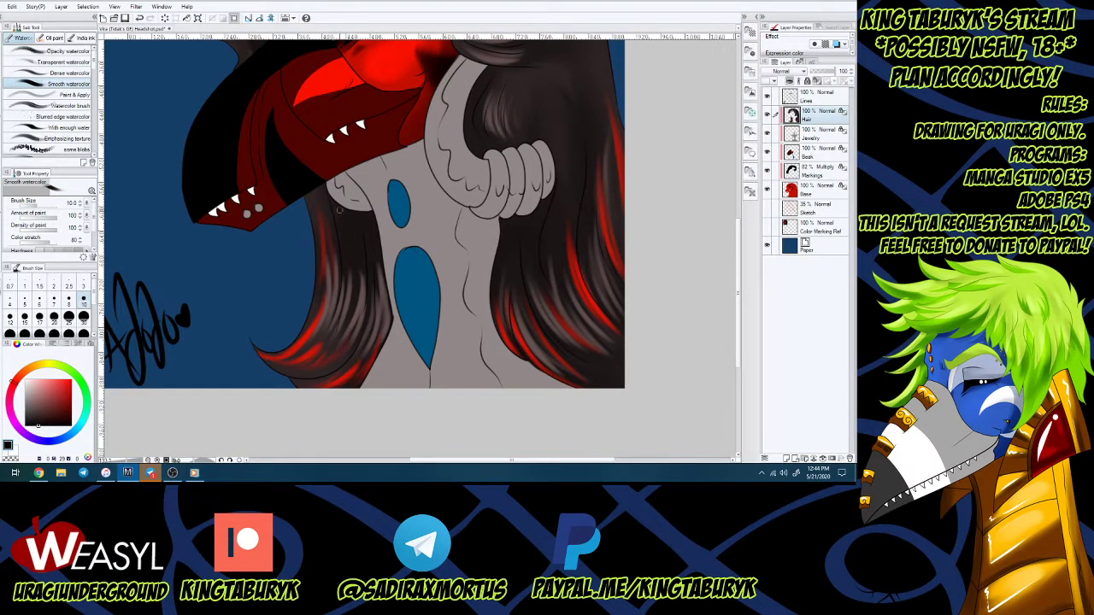
{"action": "left_click_drag", "start_coordinate": [353, 263], "coordinate": [363, 224]}
{"action": "left_click_drag", "start_coordinate": [382, 280], "coordinate": [381, 248]}
{"action": "left_click_drag", "start_coordinate": [507, 260], "coordinate": [506, 218]}
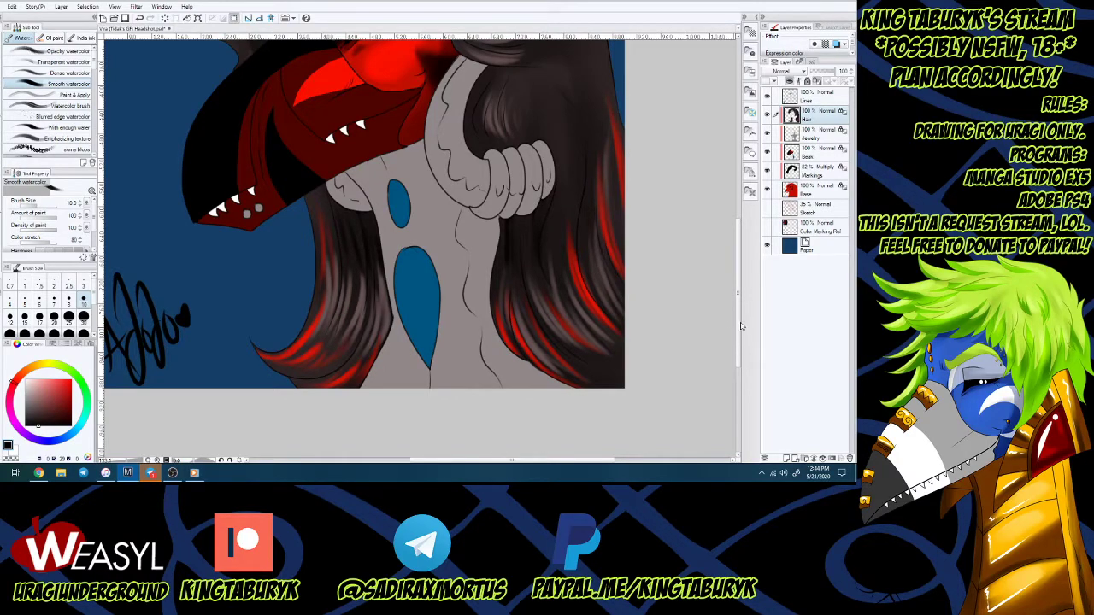
Paint dark strands through the back hair behind the horn and up along the back of the head.
{"action": "scroll", "coordinate": [742, 326], "scroll_direction": "up", "scroll_amount": 3}
{"action": "mouse_move", "coordinate": [580, 343]}
{"action": "left_mouse_down"}
{"action": "mouse_move", "coordinate": [564, 289]}
{"action": "mouse_move", "coordinate": [573, 298]}
{"action": "left_mouse_up"}
{"action": "left_click_drag", "start_coordinate": [562, 204], "coordinate": [577, 248]}
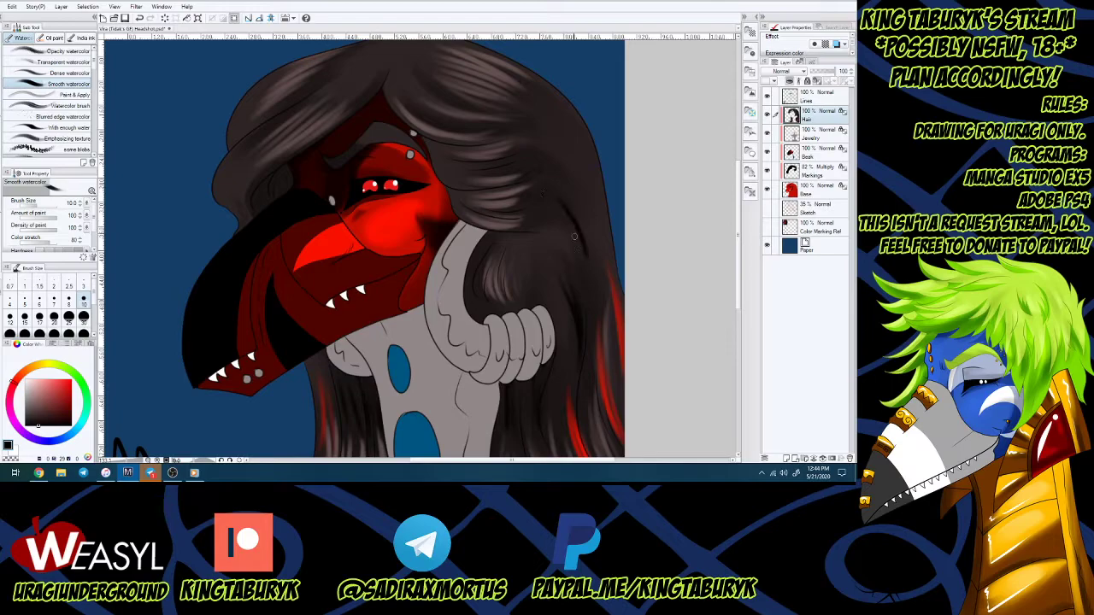
{"action": "mouse_move", "coordinate": [567, 169]}
{"action": "left_mouse_down"}
{"action": "mouse_move", "coordinate": [584, 217]}
{"action": "mouse_move", "coordinate": [599, 202]}
{"action": "mouse_move", "coordinate": [605, 210]}
{"action": "left_mouse_up"}
Darken the hair beside the brow and the strands on the beak side of the crown.
{"action": "left_click_drag", "start_coordinate": [322, 155], "coordinate": [337, 167]}
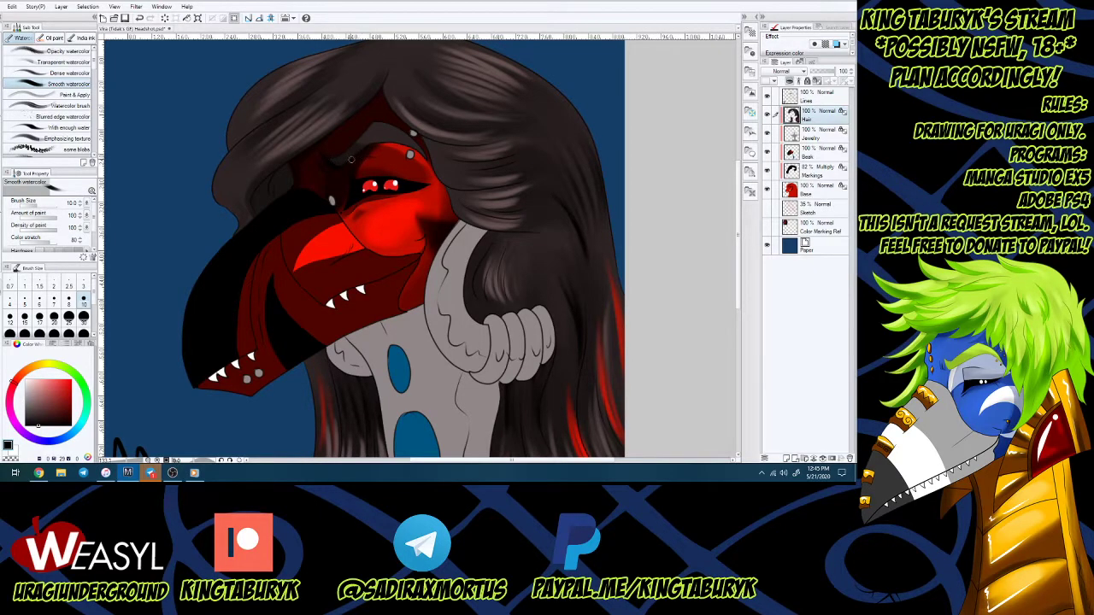
{"action": "left_click_drag", "start_coordinate": [278, 123], "coordinate": [294, 111]}
{"action": "mouse_move", "coordinate": [242, 167]}
{"action": "left_mouse_down"}
{"action": "mouse_move", "coordinate": [275, 141]}
{"action": "mouse_move", "coordinate": [284, 97]}
{"action": "mouse_move", "coordinate": [318, 68]}
{"action": "mouse_move", "coordinate": [272, 96]}
{"action": "left_mouse_up"}
Lower the Hair layer's luminosity with the Hue/Saturation/Luminosity adjustment and close it.
{"action": "scroll", "coordinate": [454, 300], "scroll_direction": "down", "scroll_amount": 3}
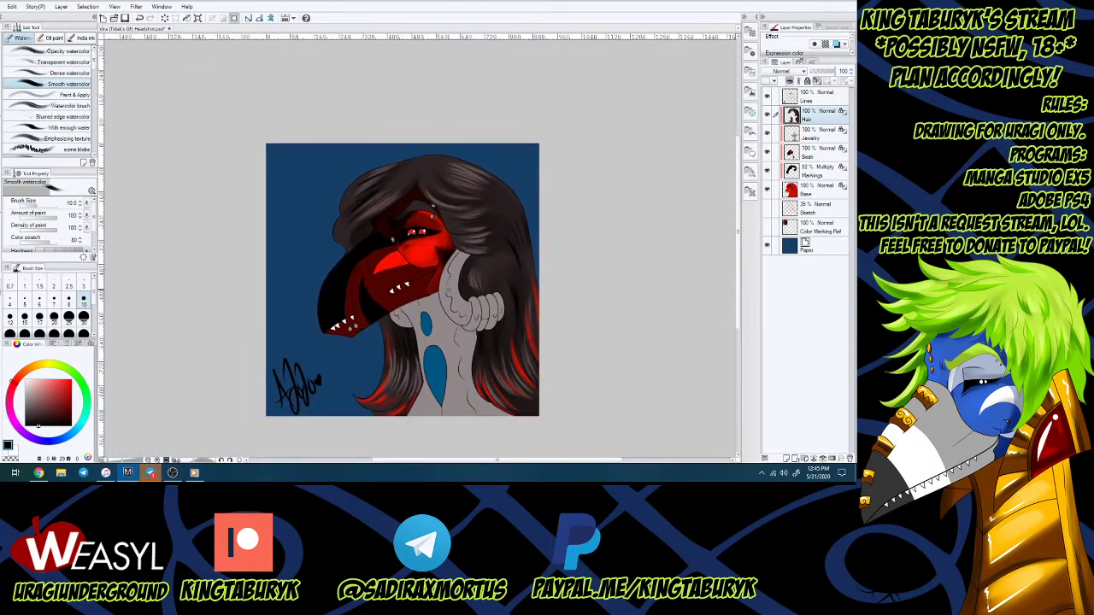
{"action": "scroll", "coordinate": [536, 426], "scroll_direction": "up", "scroll_amount": 2}
{"action": "scroll", "coordinate": [501, 184], "scroll_direction": "up", "scroll_amount": 1}
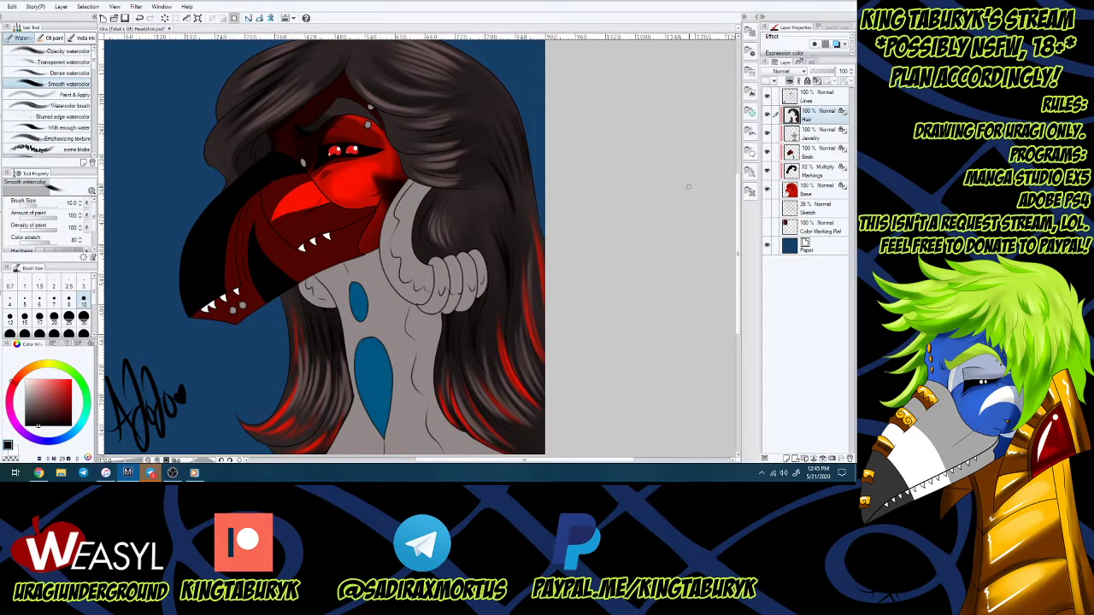
{"action": "key", "text": "ctrl+u"}
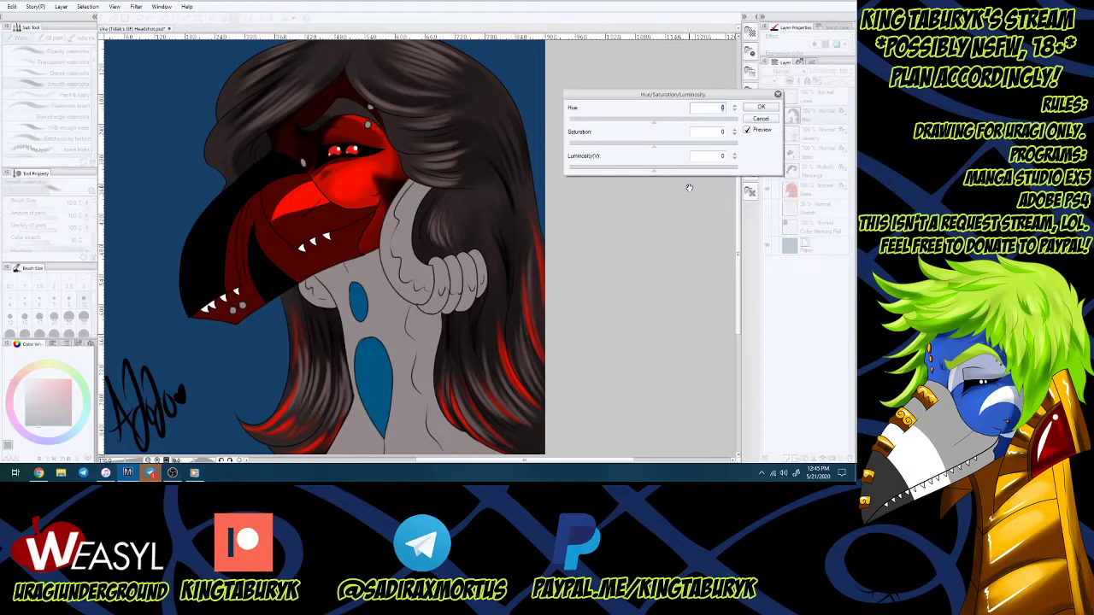
{"action": "left_click", "coordinate": [734, 159]}
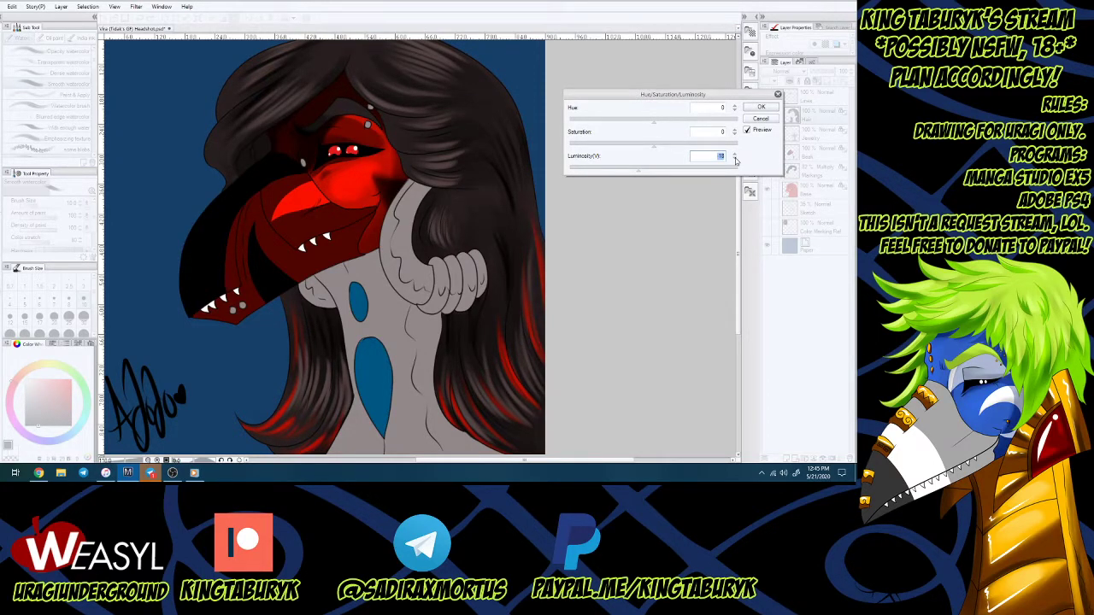
{"action": "left_click", "coordinate": [761, 118]}
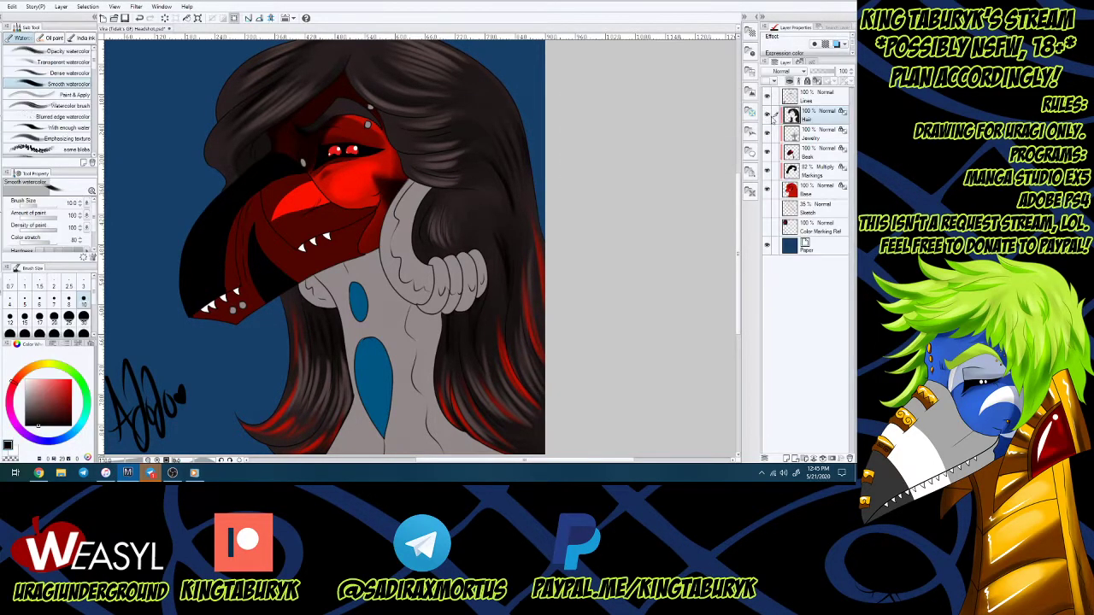
On the Jewelry layer, sample the horn's grey, choose a darker tone and shade the horn with the size 50 brush.
{"action": "left_click", "coordinate": [816, 135]}
{"action": "left_click", "coordinate": [405, 233], "text": "alt"}
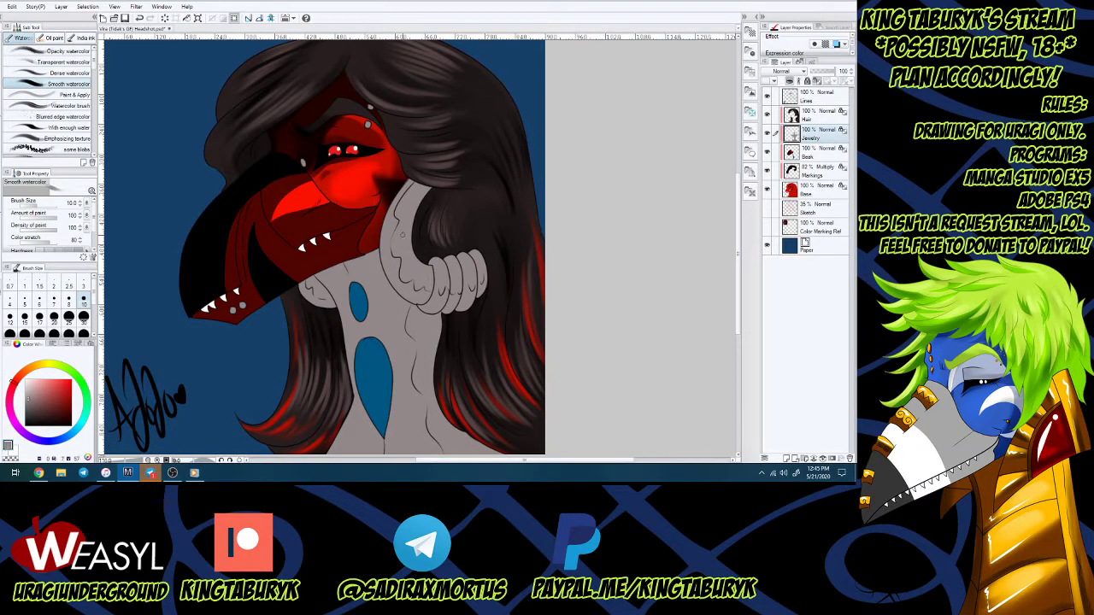
{"action": "left_click", "coordinate": [29, 412]}
{"action": "left_click", "coordinate": [36, 335]}
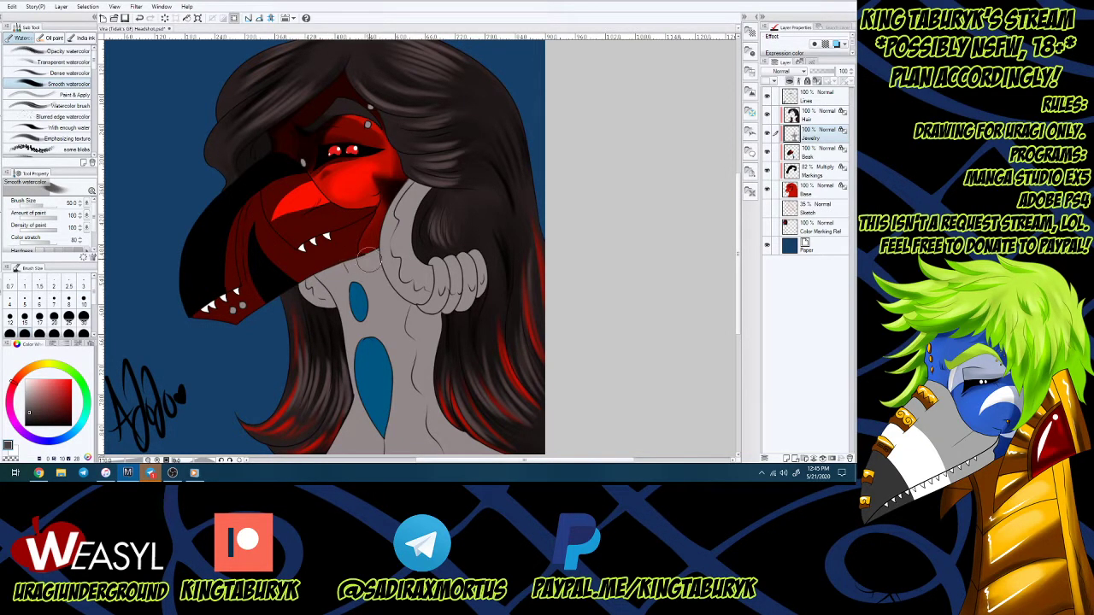
{"action": "mouse_move", "coordinate": [435, 180]}
{"action": "left_mouse_down"}
{"action": "mouse_move", "coordinate": [412, 220]}
{"action": "mouse_move", "coordinate": [436, 281]}
{"action": "mouse_move", "coordinate": [425, 299]}
{"action": "mouse_move", "coordinate": [471, 300]}
{"action": "mouse_move", "coordinate": [493, 281]}
{"action": "mouse_move", "coordinate": [447, 291]}
{"action": "mouse_move", "coordinate": [446, 276]}
{"action": "mouse_move", "coordinate": [481, 282]}
{"action": "left_mouse_up"}
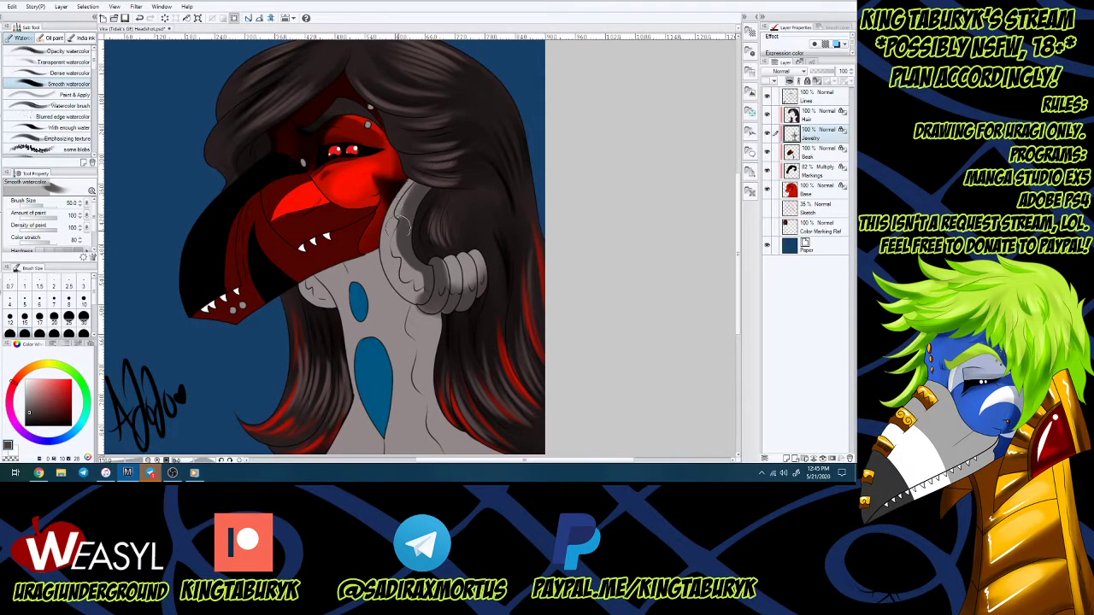
Shade the grey neck under the beak, around the blue ovals and down both sides.
{"action": "mouse_move", "coordinate": [366, 264]}
{"action": "left_mouse_down"}
{"action": "mouse_move", "coordinate": [331, 349]}
{"action": "mouse_move", "coordinate": [355, 265]}
{"action": "mouse_move", "coordinate": [340, 327]}
{"action": "mouse_move", "coordinate": [337, 296]}
{"action": "mouse_move", "coordinate": [312, 260]}
{"action": "mouse_move", "coordinate": [340, 256]}
{"action": "mouse_move", "coordinate": [335, 284]}
{"action": "mouse_move", "coordinate": [309, 273]}
{"action": "mouse_move", "coordinate": [308, 292]}
{"action": "mouse_move", "coordinate": [377, 330]}
{"action": "mouse_move", "coordinate": [374, 273]}
{"action": "mouse_move", "coordinate": [334, 355]}
{"action": "mouse_move", "coordinate": [305, 376]}
{"action": "left_mouse_up"}
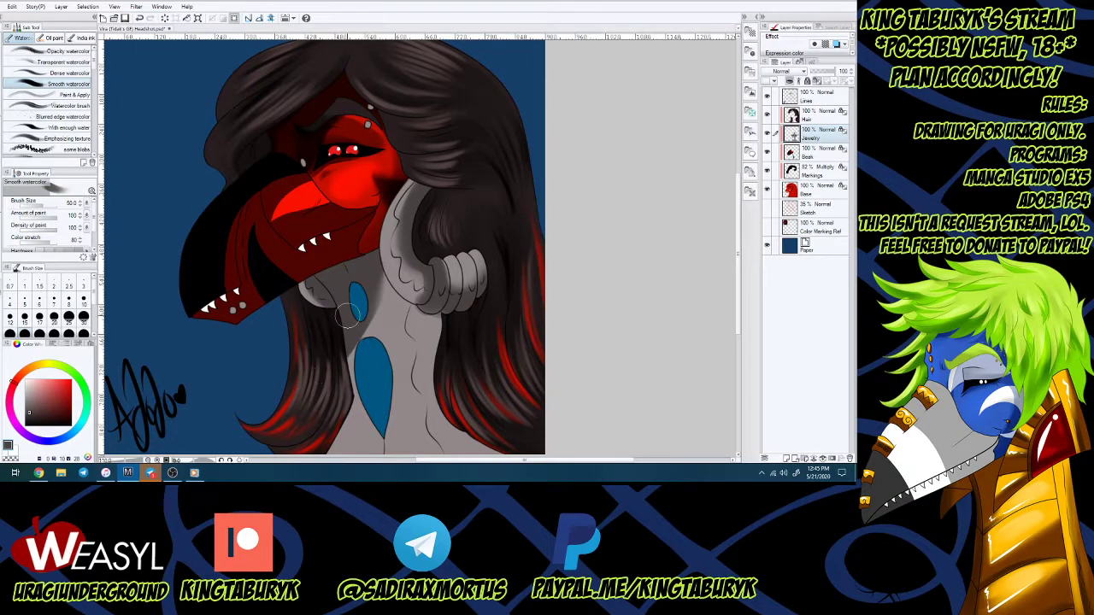
{"action": "mouse_move", "coordinate": [414, 334]}
{"action": "left_mouse_down"}
{"action": "mouse_move", "coordinate": [416, 308]}
{"action": "mouse_move", "coordinate": [430, 397]}
{"action": "mouse_move", "coordinate": [470, 446]}
{"action": "mouse_move", "coordinate": [492, 452]}
{"action": "left_mouse_up"}
{"action": "mouse_move", "coordinate": [424, 365]}
{"action": "left_mouse_down"}
{"action": "mouse_move", "coordinate": [436, 340]}
{"action": "mouse_move", "coordinate": [446, 350]}
{"action": "mouse_move", "coordinate": [419, 323]}
{"action": "mouse_move", "coordinate": [423, 448]}
{"action": "mouse_move", "coordinate": [418, 414]}
{"action": "mouse_move", "coordinate": [410, 432]}
{"action": "mouse_move", "coordinate": [409, 327]}
{"action": "mouse_move", "coordinate": [389, 292]}
{"action": "mouse_move", "coordinate": [369, 352]}
{"action": "mouse_move", "coordinate": [361, 338]}
{"action": "mouse_move", "coordinate": [383, 386]}
{"action": "mouse_move", "coordinate": [366, 447]}
{"action": "left_mouse_up"}
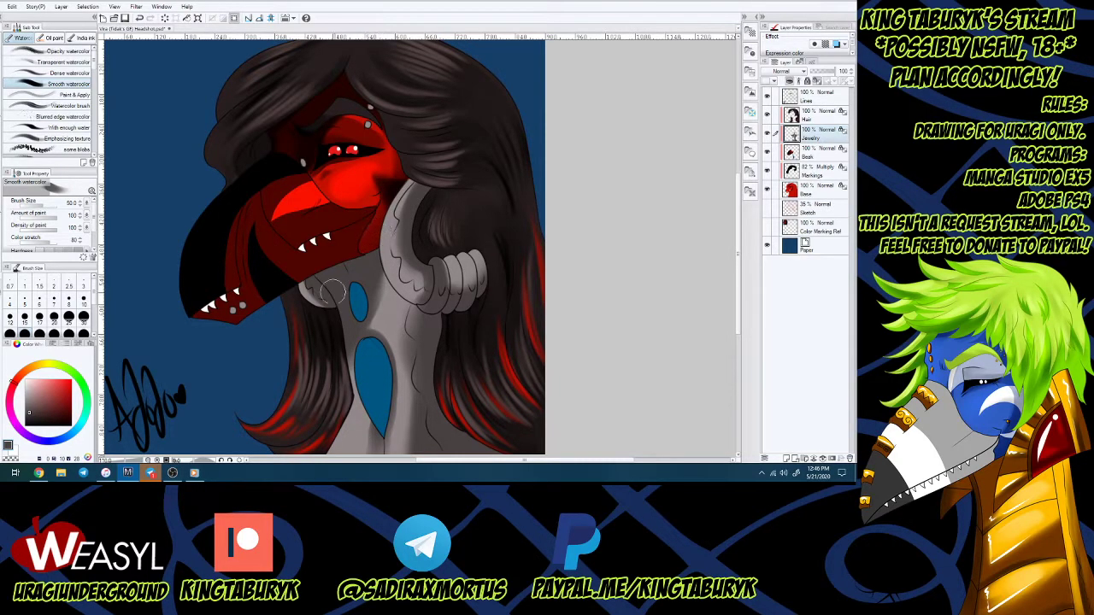
Sample the neck's grey and touch up the edge of the near horn's first ring with the size 10 brush.
{"action": "left_click", "coordinate": [390, 276], "text": "alt"}
{"action": "left_click", "coordinate": [84, 303]}
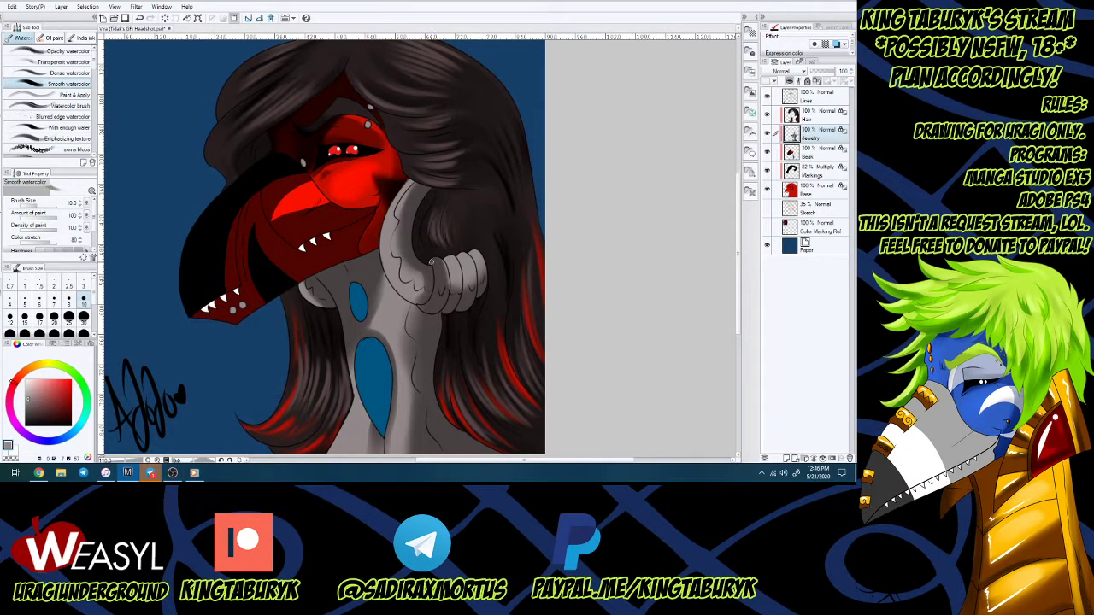
{"action": "left_click_drag", "start_coordinate": [432, 262], "coordinate": [439, 275]}
Choose a near-black tone and, at brush size 17, shade the neck under the beak, the far horn and the near horn's inner curve.
{"action": "left_click", "coordinate": [29, 413]}
{"action": "left_click", "coordinate": [31, 422]}
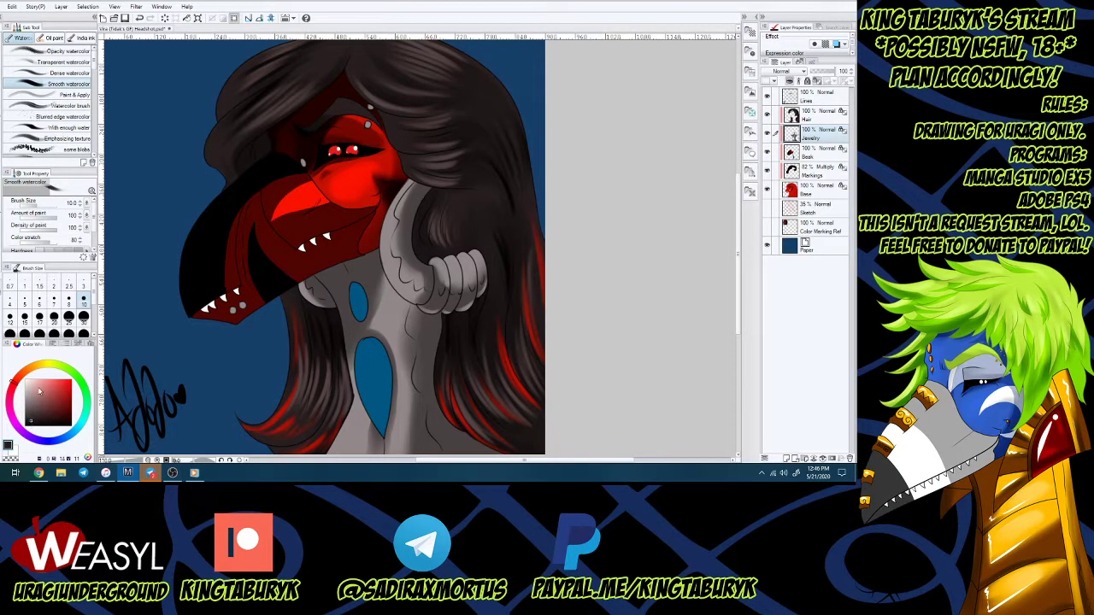
{"action": "left_click", "coordinate": [39, 320]}
{"action": "mouse_move", "coordinate": [374, 246]}
{"action": "left_mouse_down"}
{"action": "mouse_move", "coordinate": [342, 313]}
{"action": "mouse_move", "coordinate": [310, 272]}
{"action": "mouse_move", "coordinate": [340, 299]}
{"action": "mouse_move", "coordinate": [335, 278]}
{"action": "mouse_move", "coordinate": [342, 295]}
{"action": "mouse_move", "coordinate": [372, 239]}
{"action": "left_mouse_up"}
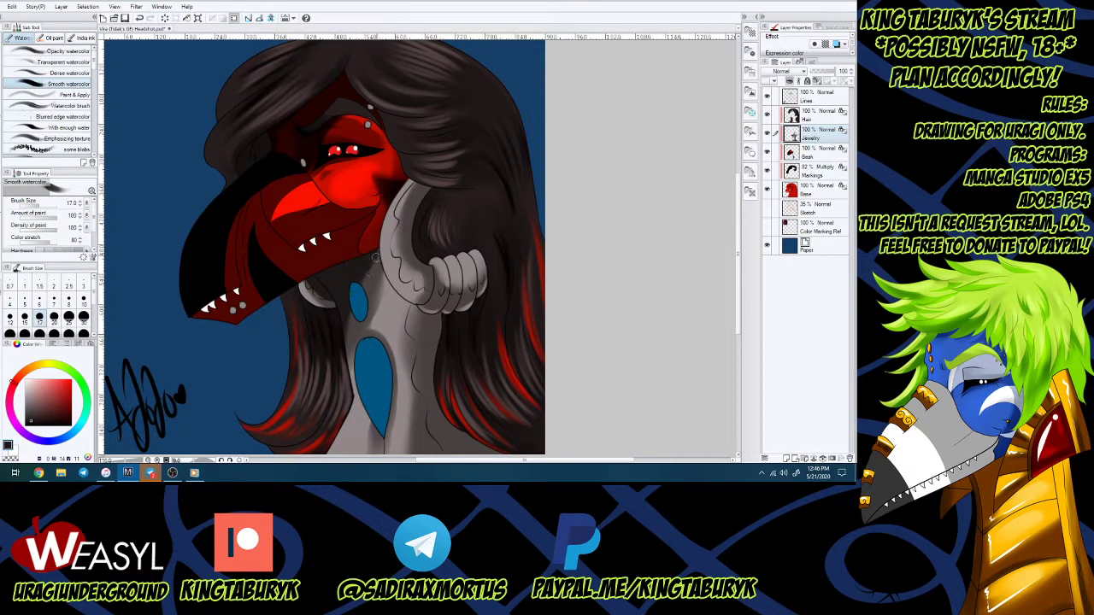
{"action": "left_click_drag", "start_coordinate": [304, 274], "coordinate": [332, 301]}
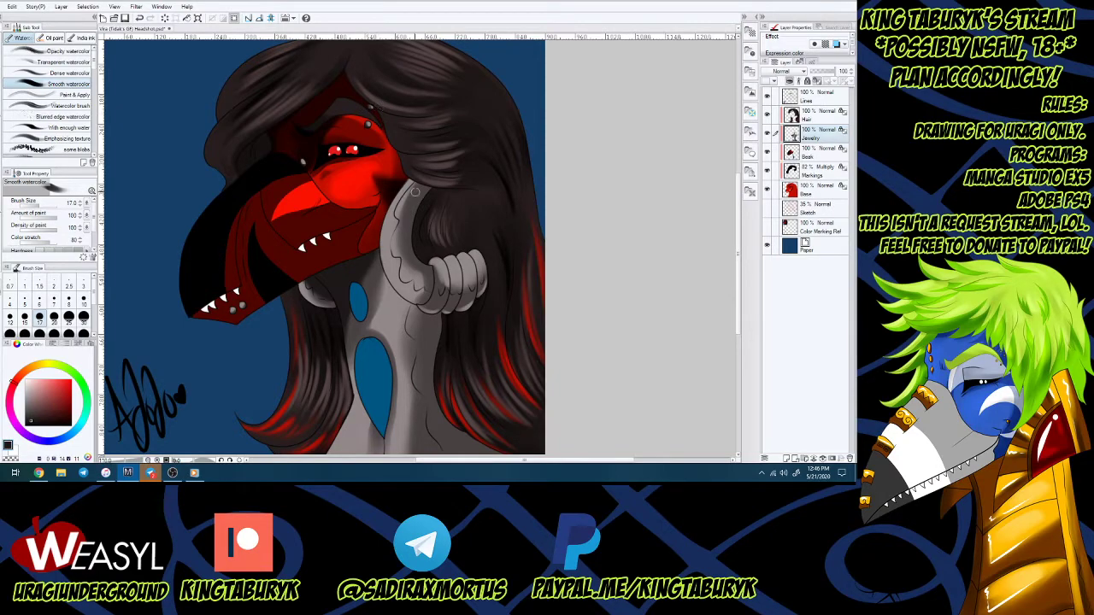
{"action": "mouse_move", "coordinate": [407, 207]}
{"action": "left_mouse_down"}
{"action": "mouse_move", "coordinate": [401, 234]}
{"action": "mouse_move", "coordinate": [427, 298]}
{"action": "mouse_move", "coordinate": [441, 287]}
{"action": "mouse_move", "coordinate": [455, 295]}
{"action": "mouse_move", "coordinate": [488, 271]}
{"action": "mouse_move", "coordinate": [447, 283]}
{"action": "mouse_move", "coordinate": [481, 272]}
{"action": "mouse_move", "coordinate": [464, 247]}
{"action": "mouse_move", "coordinate": [458, 288]}
{"action": "mouse_move", "coordinate": [453, 279]}
{"action": "left_mouse_up"}
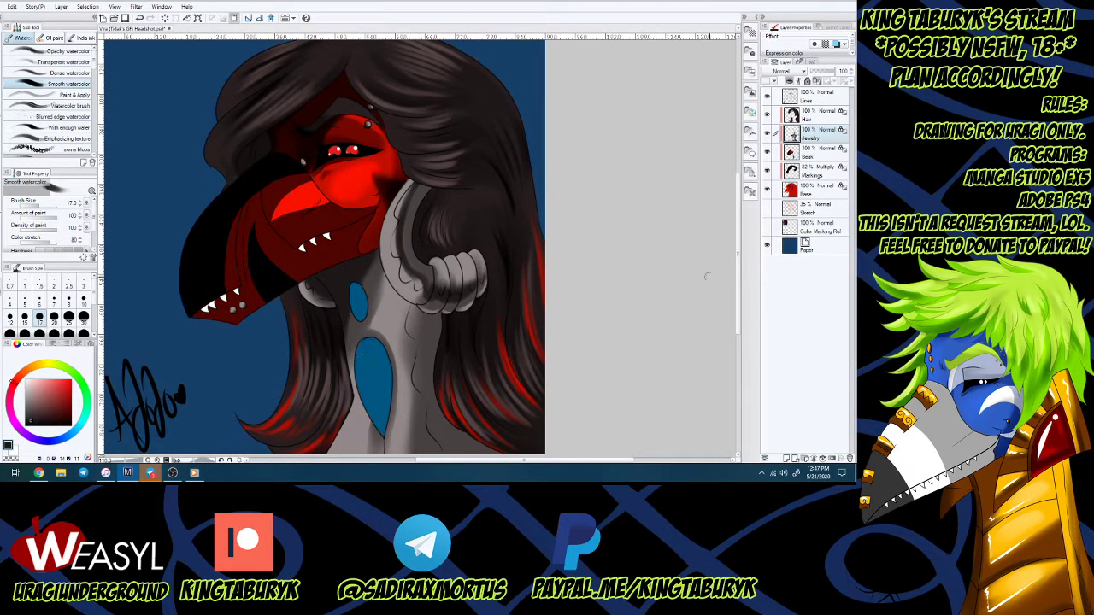
Darken the side of the neck below the near horn with the size 30 brush.
{"action": "scroll", "coordinate": [740, 312], "scroll_direction": "down", "scroll_amount": 1}
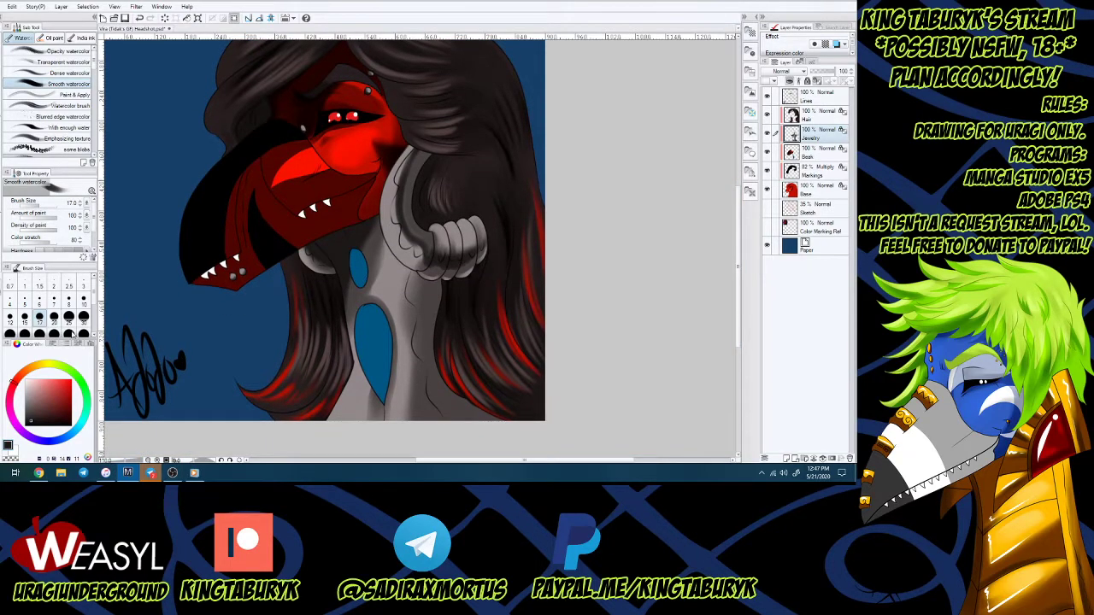
{"action": "left_click", "coordinate": [83, 318]}
{"action": "mouse_move", "coordinate": [439, 285]}
{"action": "left_mouse_down"}
{"action": "mouse_move", "coordinate": [470, 445]}
{"action": "mouse_move", "coordinate": [444, 367]}
{"action": "mouse_move", "coordinate": [453, 424]}
{"action": "mouse_move", "coordinate": [451, 364]}
{"action": "mouse_move", "coordinate": [499, 418]}
{"action": "left_mouse_up"}
{"action": "mouse_move", "coordinate": [443, 318]}
{"action": "left_mouse_down"}
{"action": "mouse_move", "coordinate": [434, 326]}
{"action": "mouse_move", "coordinate": [435, 288]}
{"action": "mouse_move", "coordinate": [429, 372]}
{"action": "mouse_move", "coordinate": [454, 429]}
{"action": "left_mouse_up"}
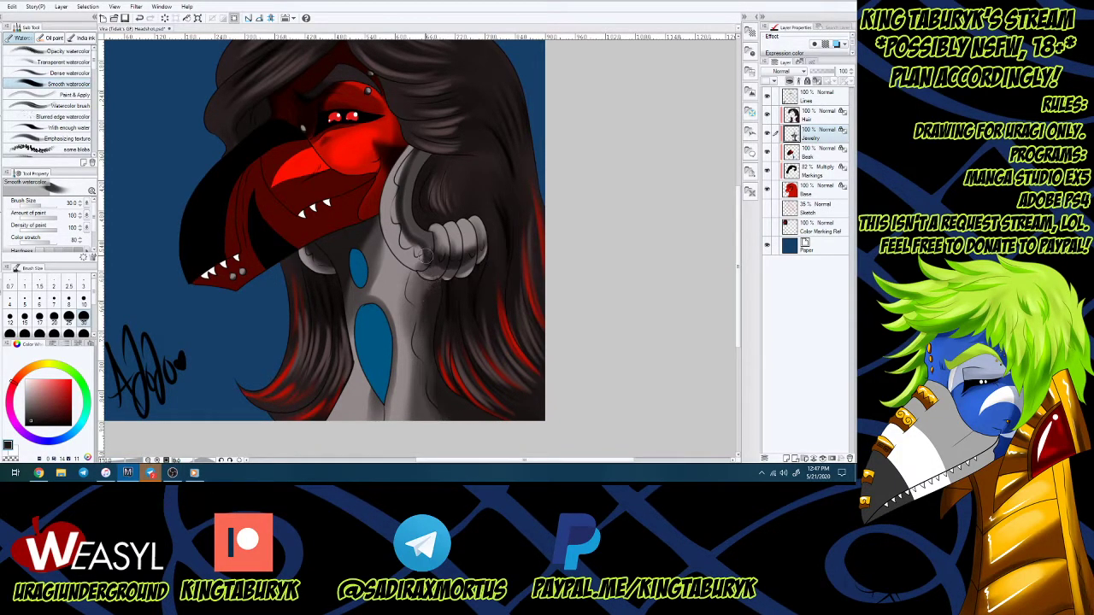
Sample the rings' grey, retouch the near horn's lower edge at size 10, and highlight the horn and rings in a lighter grey.
{"action": "left_click", "coordinate": [441, 240], "text": "alt"}
{"action": "left_click", "coordinate": [83, 301]}
{"action": "left_click_drag", "start_coordinate": [421, 275], "coordinate": [429, 274]}
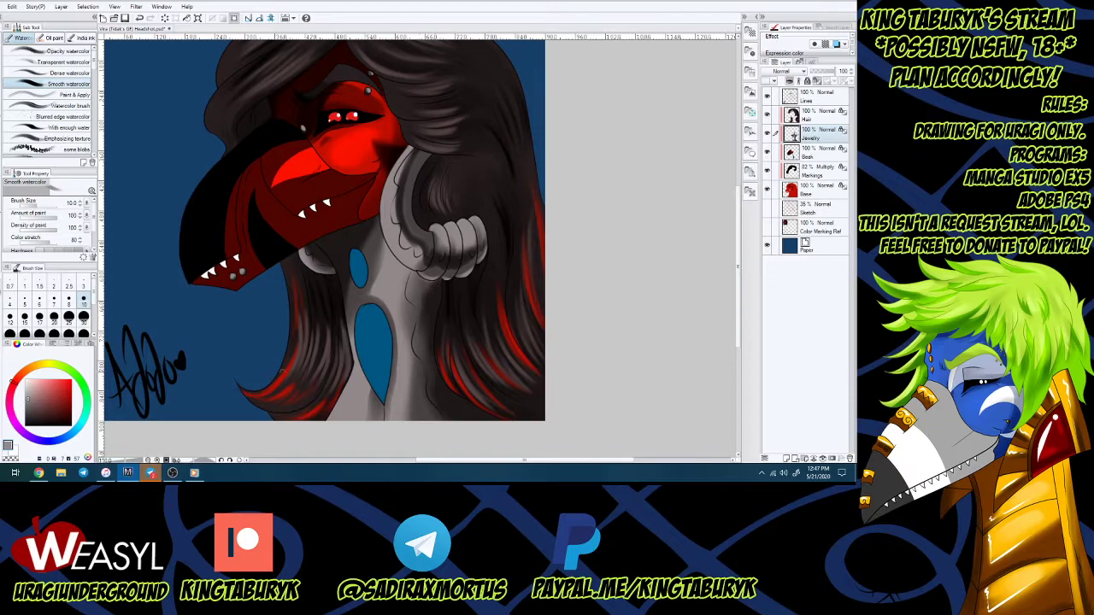
{"action": "left_click", "coordinate": [23, 384]}
{"action": "left_click_drag", "start_coordinate": [437, 235], "coordinate": [477, 225]}
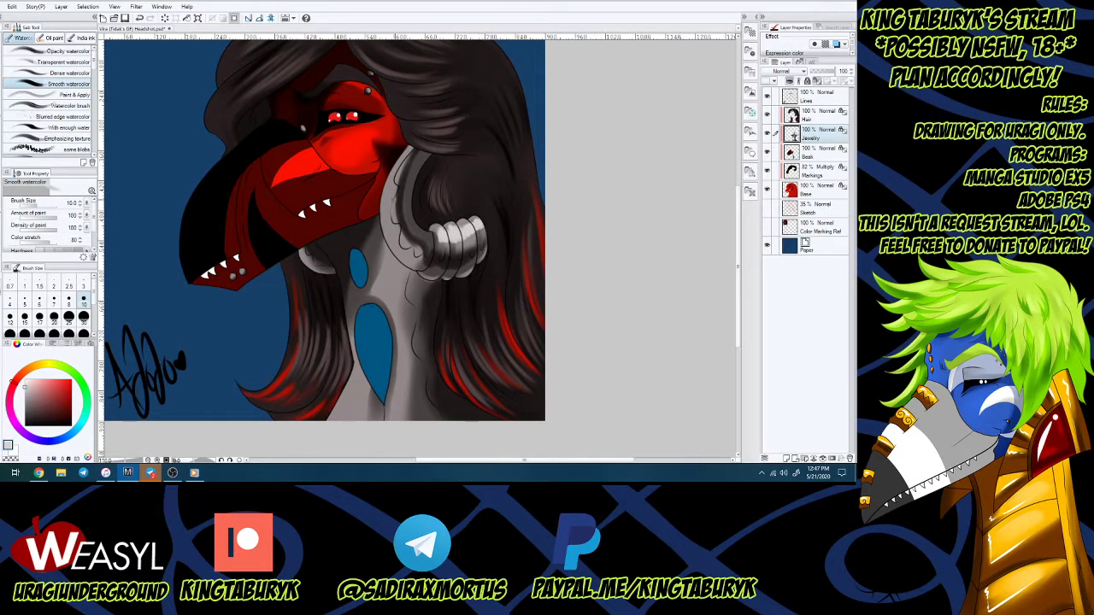
{"action": "mouse_move", "coordinate": [410, 145]}
{"action": "left_mouse_down"}
{"action": "mouse_move", "coordinate": [389, 229]}
{"action": "mouse_move", "coordinate": [420, 267]}
{"action": "left_mouse_up"}
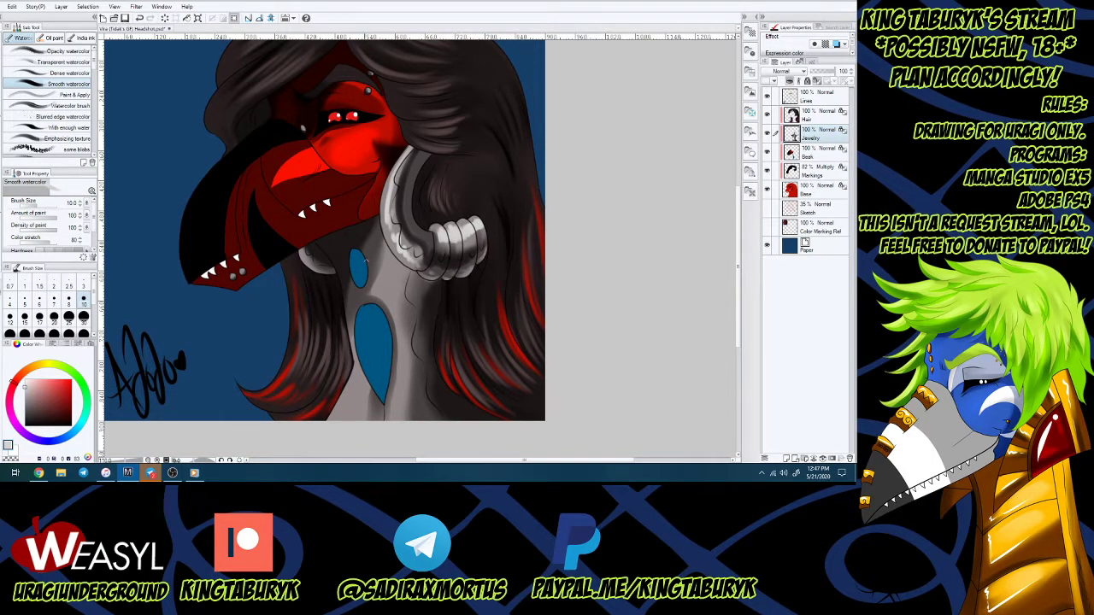
Paint light grey highlights down the neck beside the blue ovals and along the far horn.
{"action": "left_click_drag", "start_coordinate": [390, 280], "coordinate": [401, 305]}
{"action": "left_click_drag", "start_coordinate": [404, 373], "coordinate": [407, 389]}
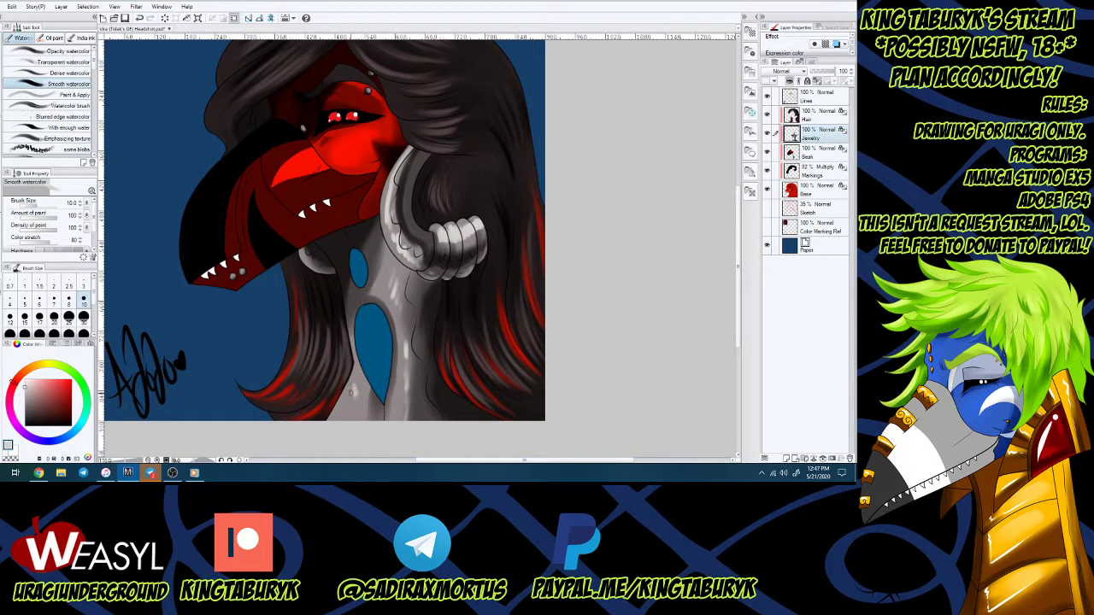
{"action": "left_click_drag", "start_coordinate": [302, 253], "coordinate": [326, 272]}
Add a new layer above Lines and name it Chains.
{"action": "left_click", "coordinate": [824, 103]}
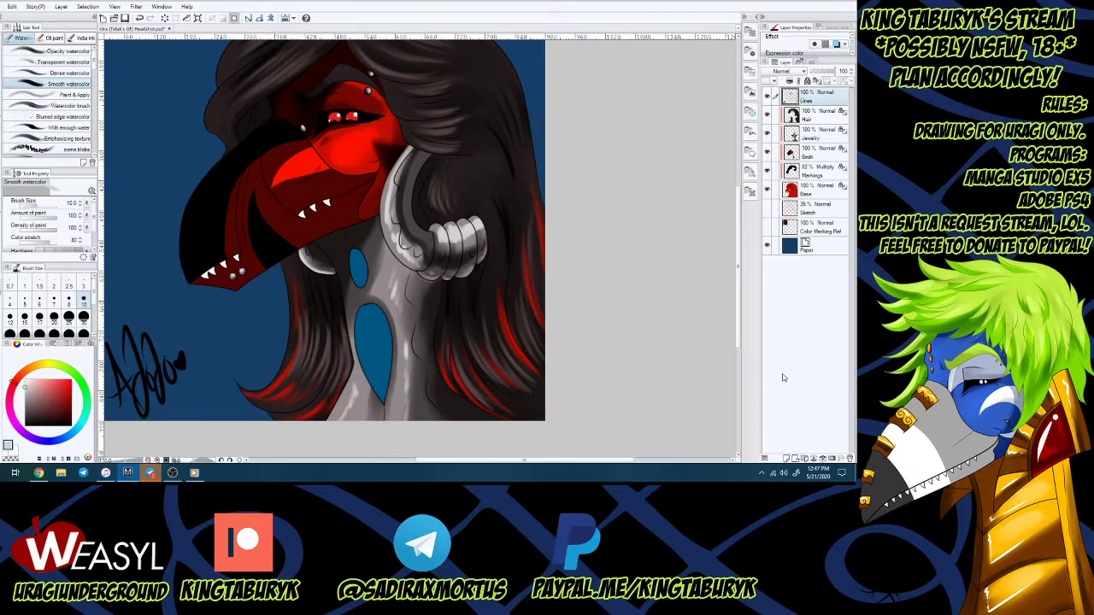
{"action": "left_click", "coordinate": [787, 459]}
{"action": "double_click", "coordinate": [810, 102]}
{"action": "type", "text": "Chains"}
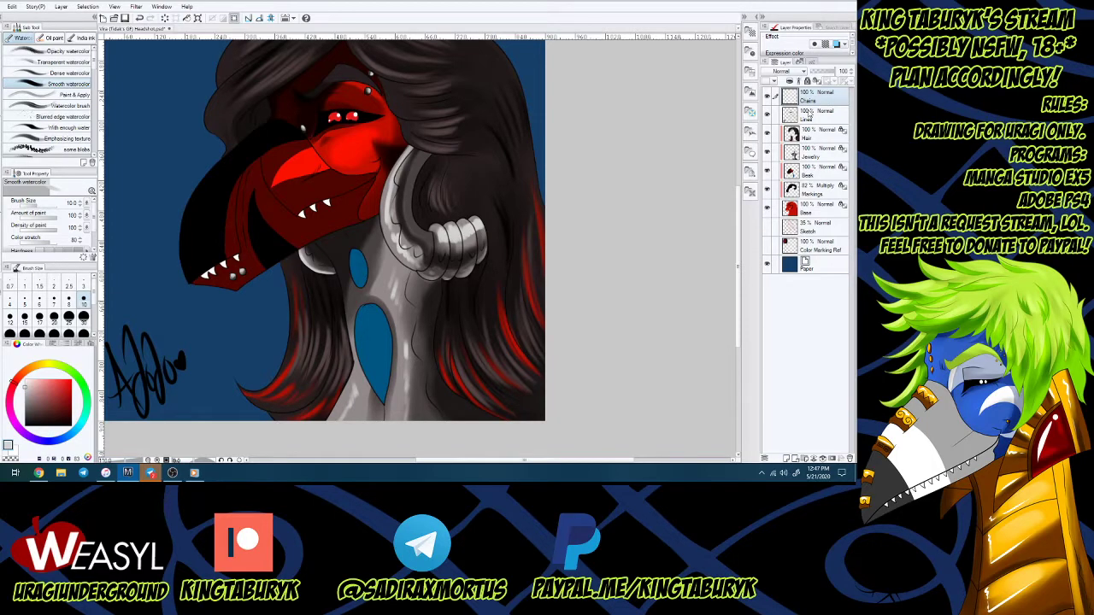
Choose a dark main colour and draw small chains on the lower beak and brow piercings with the size 30 Chainmail pen.
{"action": "left_click", "coordinate": [13, 450]}
{"action": "left_click", "coordinate": [24, 419]}
{"action": "key", "text": "p"}
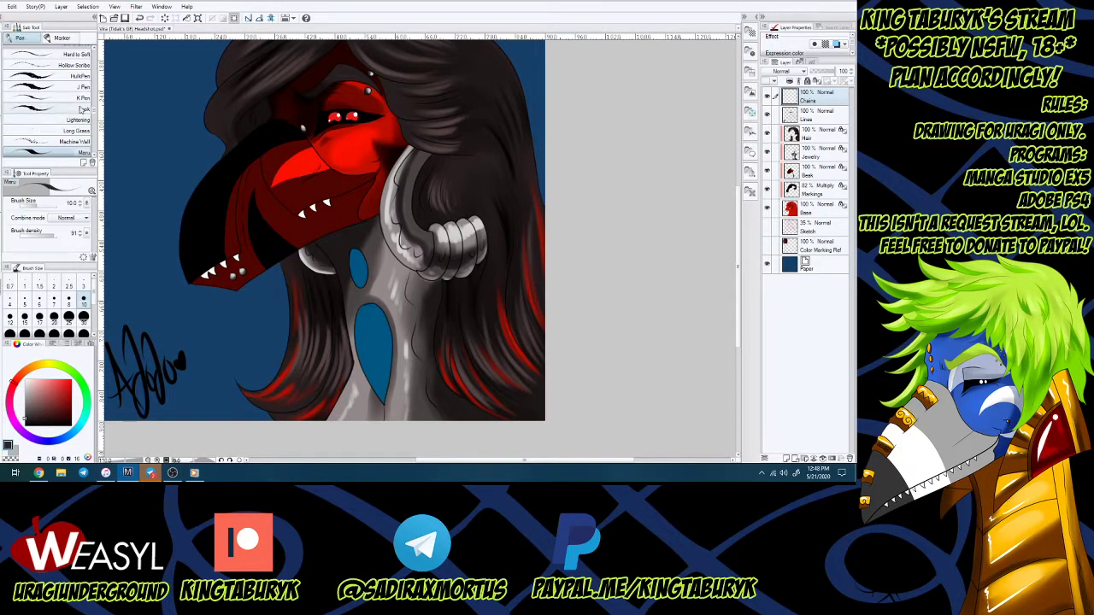
{"action": "scroll", "coordinate": [51, 94], "scroll_direction": "up", "scroll_amount": 6}
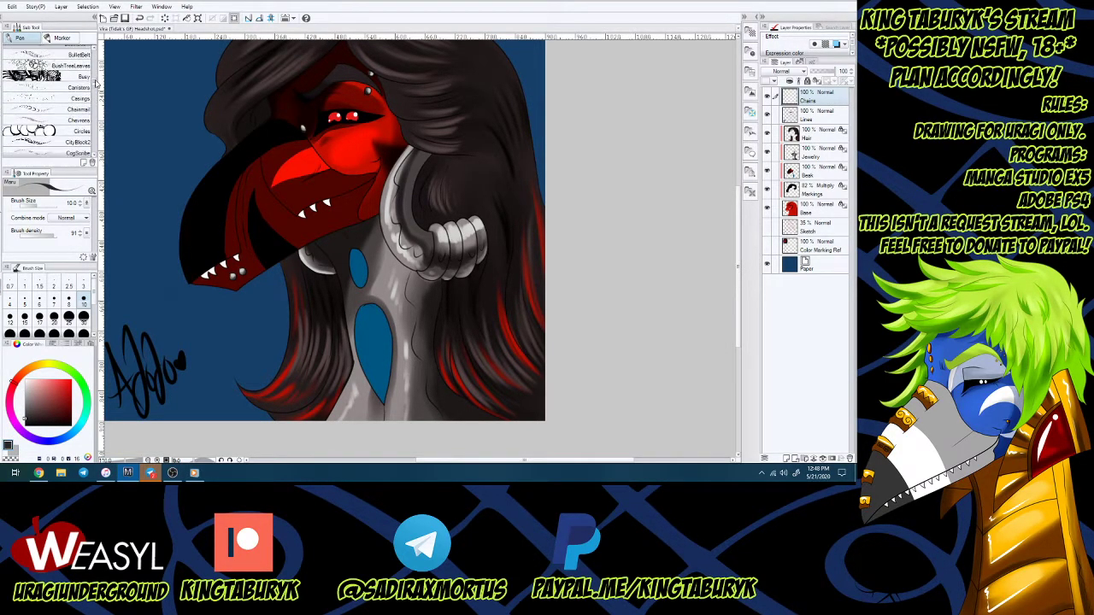
{"action": "left_click", "coordinate": [52, 97]}
{"action": "mouse_move", "coordinate": [232, 278]}
{"action": "left_mouse_down"}
{"action": "mouse_move", "coordinate": [244, 282]}
{"action": "mouse_move", "coordinate": [242, 266]}
{"action": "left_mouse_up"}
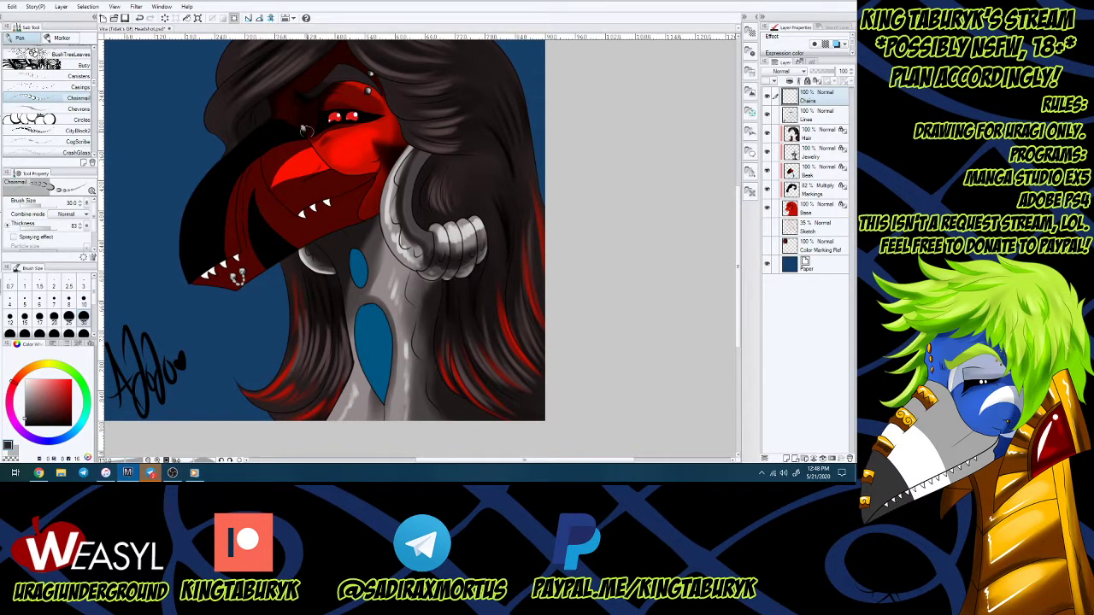
{"action": "mouse_move", "coordinate": [374, 91]}
{"action": "left_mouse_down"}
{"action": "mouse_move", "coordinate": [369, 72]}
{"action": "mouse_move", "coordinate": [369, 94]}
{"action": "left_mouse_up"}
Hang looping chains below the near horn and its rings, and from the far horn.
{"action": "mouse_move", "coordinate": [408, 267]}
{"action": "left_mouse_down"}
{"action": "mouse_move", "coordinate": [425, 301]}
{"action": "mouse_move", "coordinate": [438, 272]}
{"action": "mouse_move", "coordinate": [444, 288]}
{"action": "mouse_move", "coordinate": [461, 282]}
{"action": "mouse_move", "coordinate": [456, 273]}
{"action": "mouse_move", "coordinate": [471, 281]}
{"action": "mouse_move", "coordinate": [467, 269]}
{"action": "left_mouse_up"}
{"action": "mouse_move", "coordinate": [468, 272]}
{"action": "left_mouse_down"}
{"action": "mouse_move", "coordinate": [474, 281]}
{"action": "mouse_move", "coordinate": [482, 254]}
{"action": "left_mouse_up"}
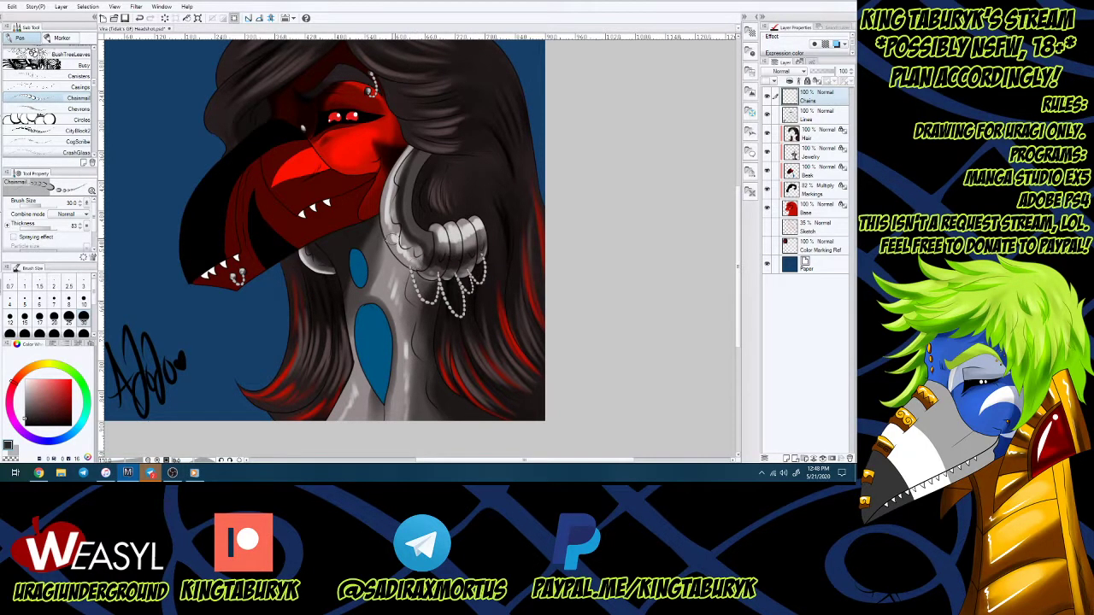
{"action": "mouse_move", "coordinate": [395, 250]}
{"action": "left_mouse_down"}
{"action": "mouse_move", "coordinate": [399, 279]}
{"action": "mouse_move", "coordinate": [410, 258]}
{"action": "left_mouse_up"}
{"action": "left_click_drag", "start_coordinate": [300, 252], "coordinate": [323, 299]}
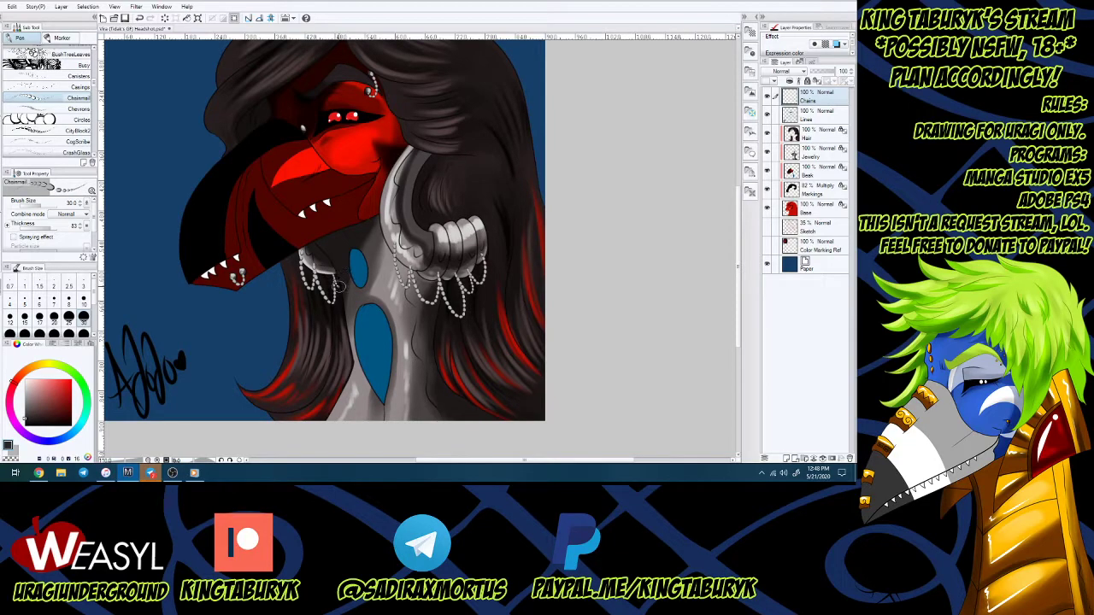
On the Beak layer, sample the blue, choose a darker tone and shade the oval gems' edges with the size 25 Smooth watercolor brush.
{"action": "left_click", "coordinate": [816, 175]}
{"action": "left_click", "coordinate": [355, 270], "text": "alt"}
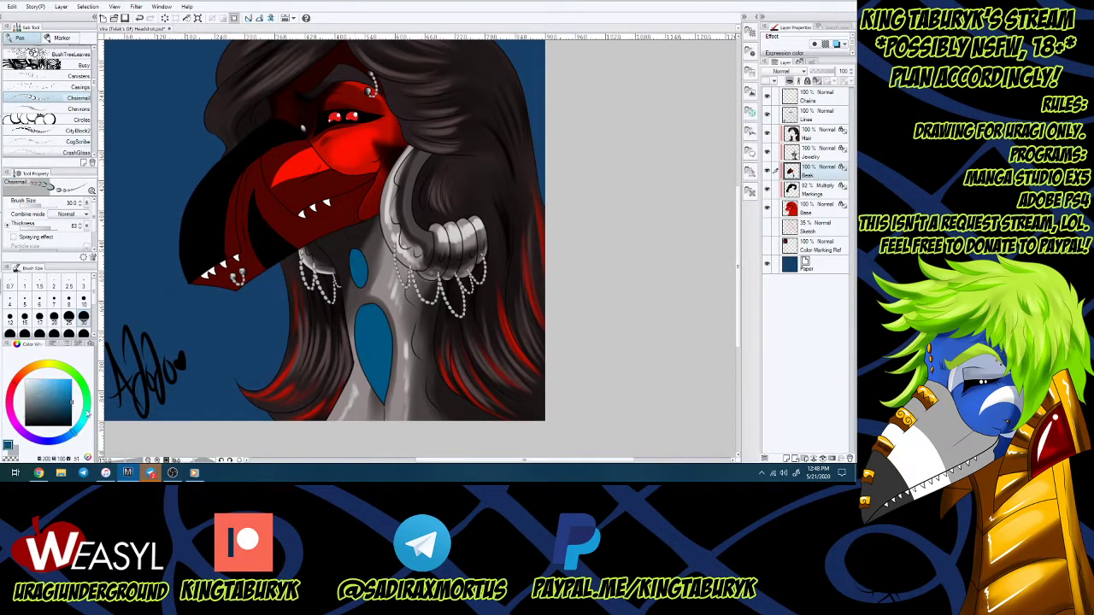
{"action": "left_click", "coordinate": [71, 413]}
{"action": "left_click_drag", "start_coordinate": [94, 85], "coordinate": [96, 120]}
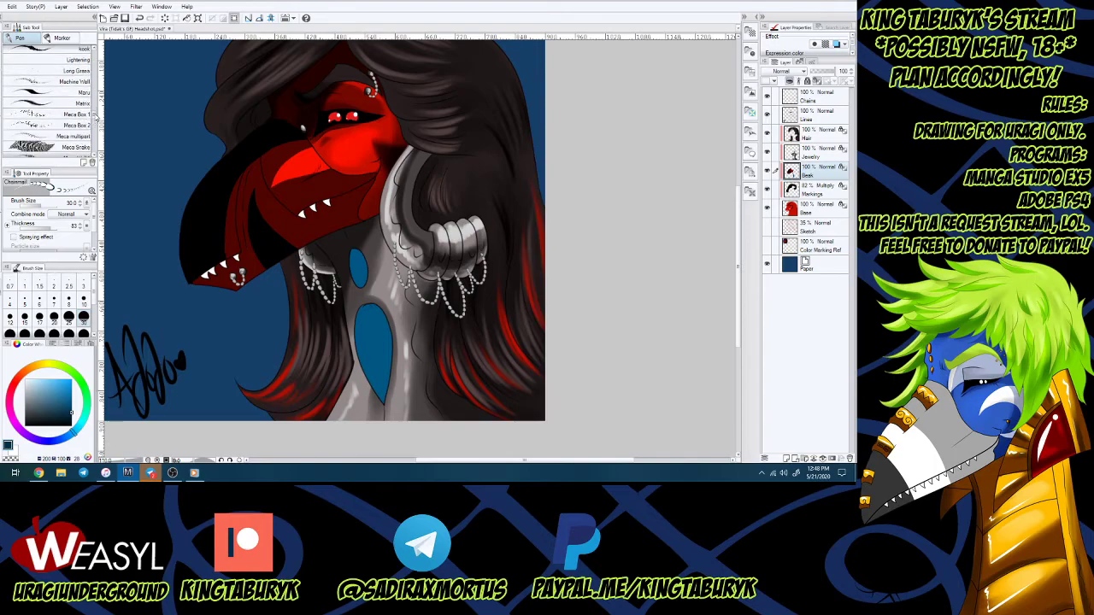
{"action": "left_click", "coordinate": [83, 94]}
{"action": "key", "text": "b"}
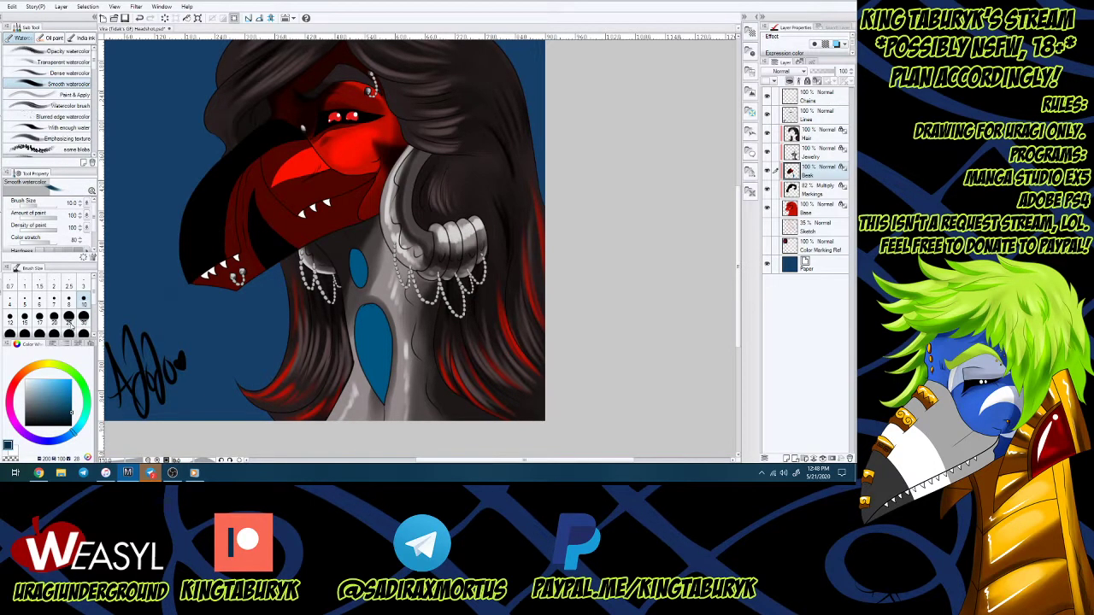
{"action": "left_click", "coordinate": [68, 317]}
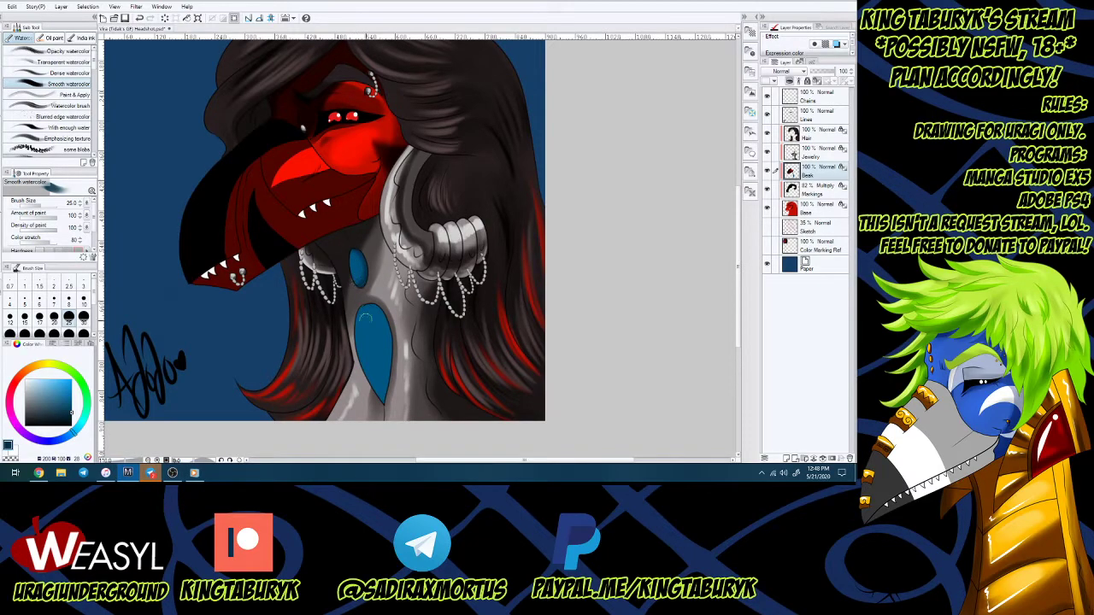
{"action": "mouse_move", "coordinate": [358, 329]}
{"action": "left_mouse_down"}
{"action": "mouse_move", "coordinate": [377, 308]}
{"action": "mouse_move", "coordinate": [378, 409]}
{"action": "mouse_move", "coordinate": [389, 340]}
{"action": "mouse_move", "coordinate": [357, 352]}
{"action": "left_mouse_up"}
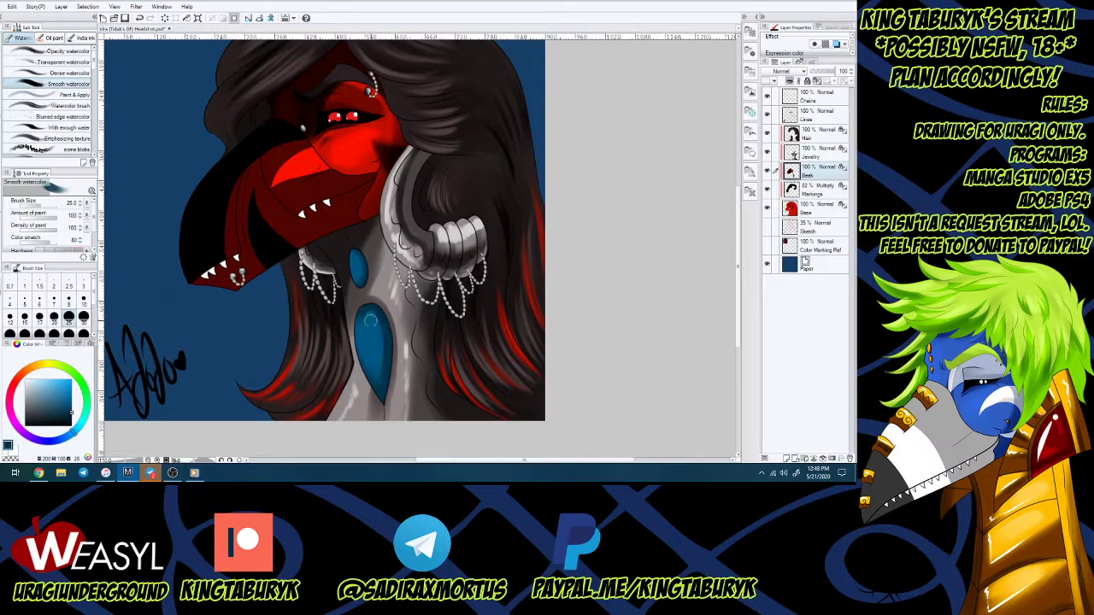
Pick a brighter blue and paint lighter areas and rims on both oval gems.
{"action": "left_click", "coordinate": [370, 337], "text": "alt"}
{"action": "left_click", "coordinate": [71, 385]}
{"action": "mouse_move", "coordinate": [354, 321]}
{"action": "left_mouse_down"}
{"action": "mouse_move", "coordinate": [369, 321]}
{"action": "mouse_move", "coordinate": [364, 332]}
{"action": "mouse_move", "coordinate": [366, 320]}
{"action": "left_mouse_up"}
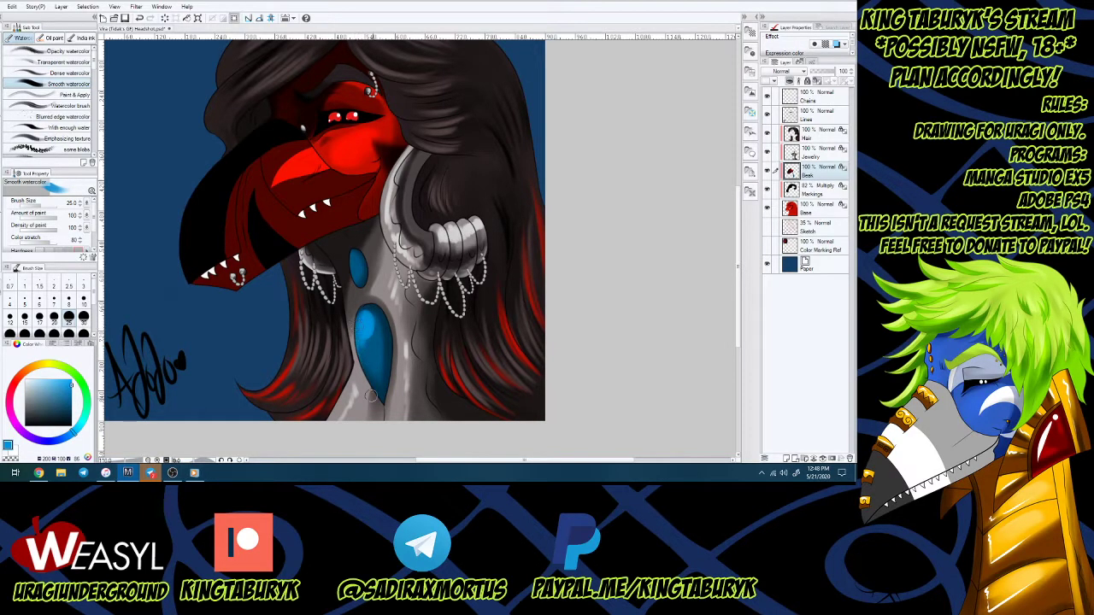
{"action": "mouse_move", "coordinate": [362, 377]}
{"action": "left_mouse_down"}
{"action": "mouse_move", "coordinate": [390, 412]}
{"action": "mouse_move", "coordinate": [381, 407]}
{"action": "mouse_move", "coordinate": [397, 364]}
{"action": "mouse_move", "coordinate": [382, 399]}
{"action": "mouse_move", "coordinate": [393, 332]}
{"action": "left_mouse_up"}
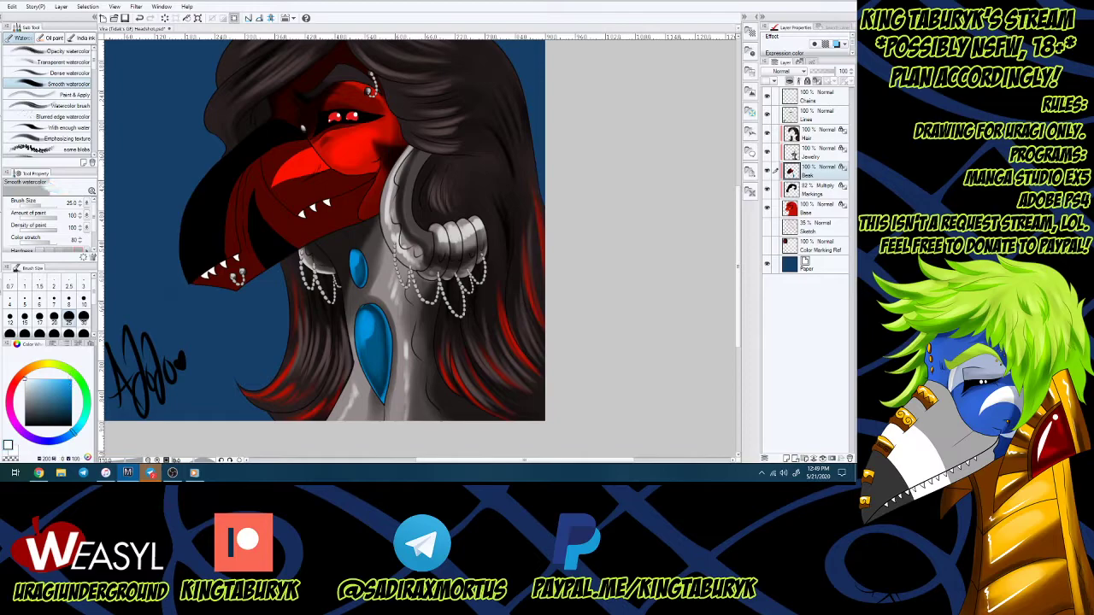
Add white glints to the blue gems with the size 10 Maru pen.
{"action": "key", "text": "p"}
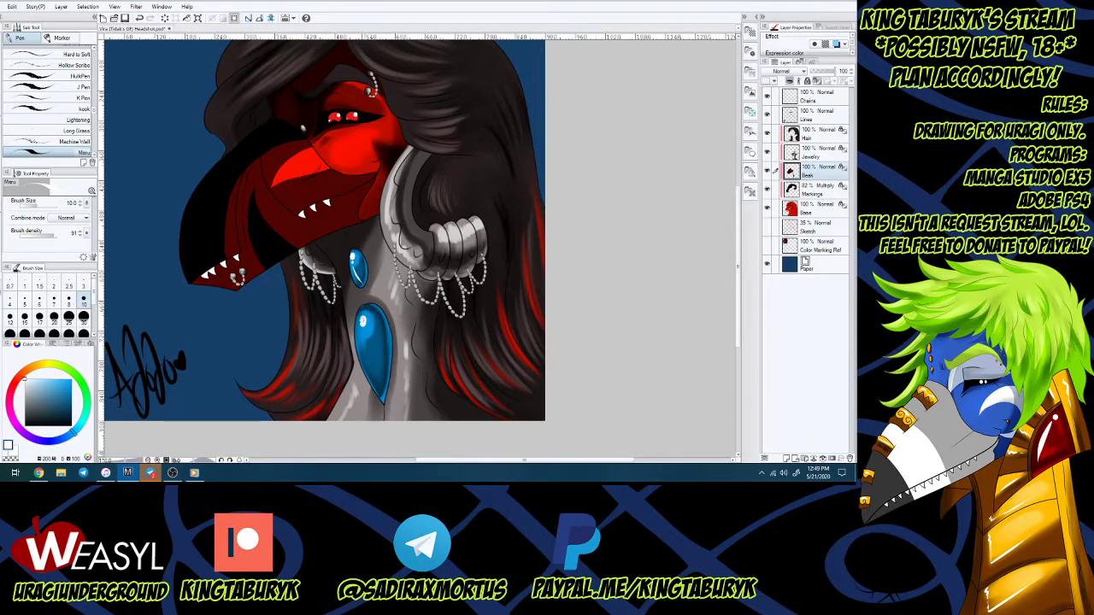
{"action": "left_click_drag", "start_coordinate": [362, 340], "coordinate": [377, 386]}
{"action": "scroll", "coordinate": [394, 256], "scroll_direction": "down", "scroll_amount": 3}
{"action": "scroll", "coordinate": [398, 135], "scroll_direction": "up", "scroll_amount": 1}
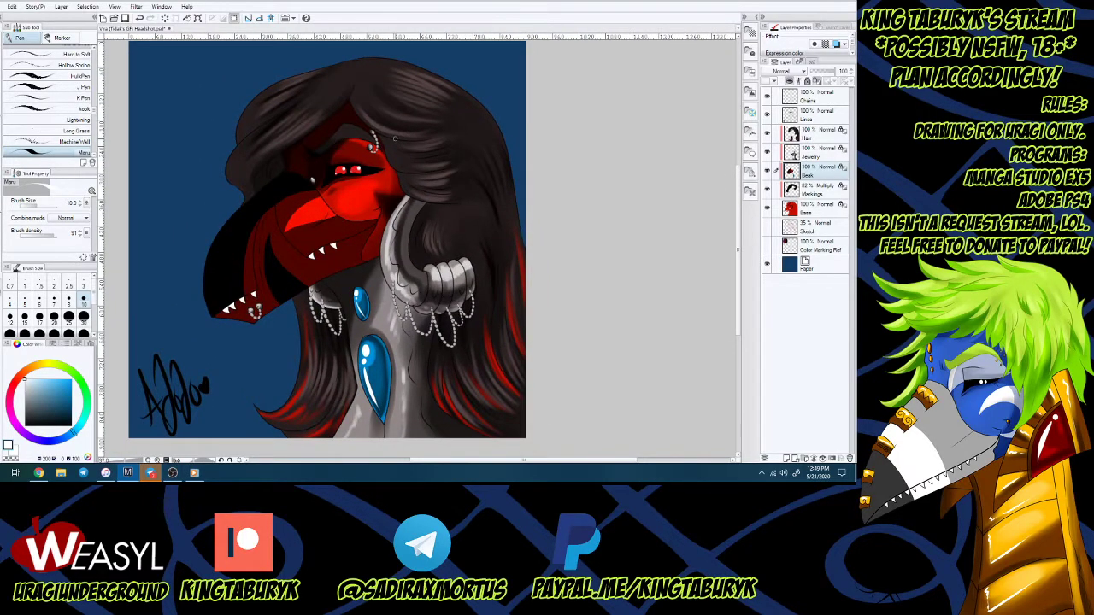
Draw white highlights down the neck beside the large gem on the Jewelry layer and save the file.
{"action": "left_click", "coordinate": [824, 156]}
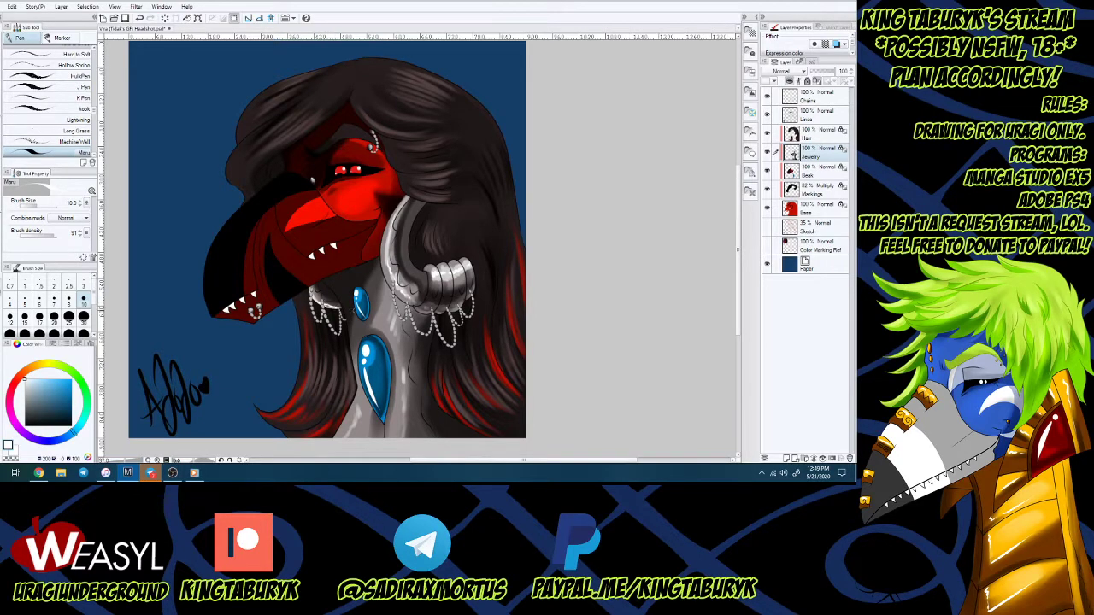
{"action": "left_click_drag", "start_coordinate": [402, 357], "coordinate": [406, 401]}
{"action": "key", "text": "ctrl+s"}
Clear the open windows away to reach the desktop and launch Adobe Photoshop CS4.
{"action": "left_click", "coordinate": [804, 2]}
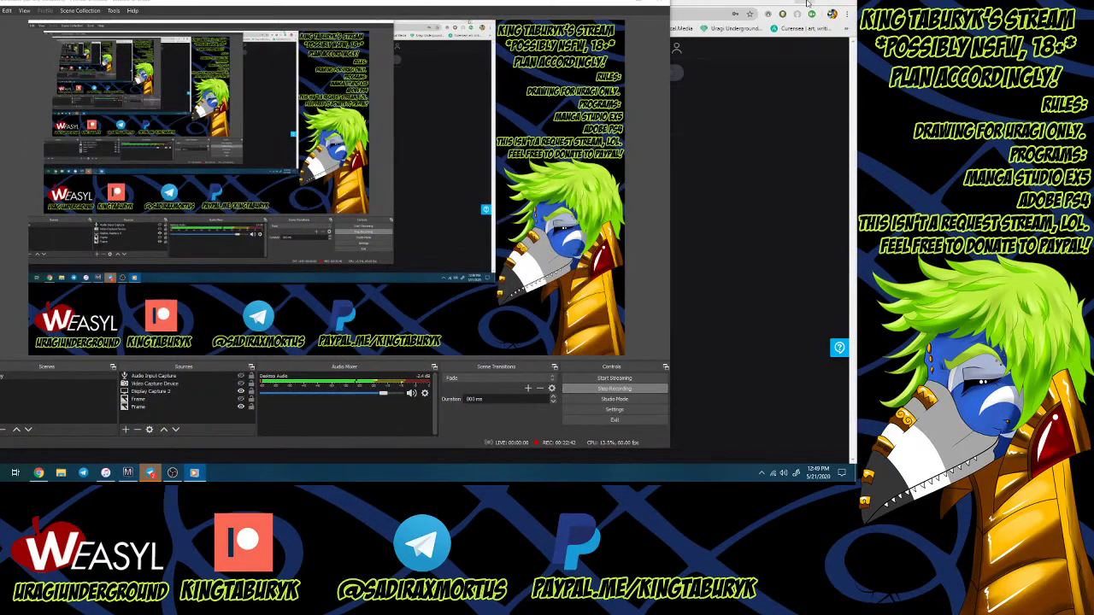
{"action": "left_click", "coordinate": [804, 5]}
{"action": "left_click", "coordinate": [793, 21]}
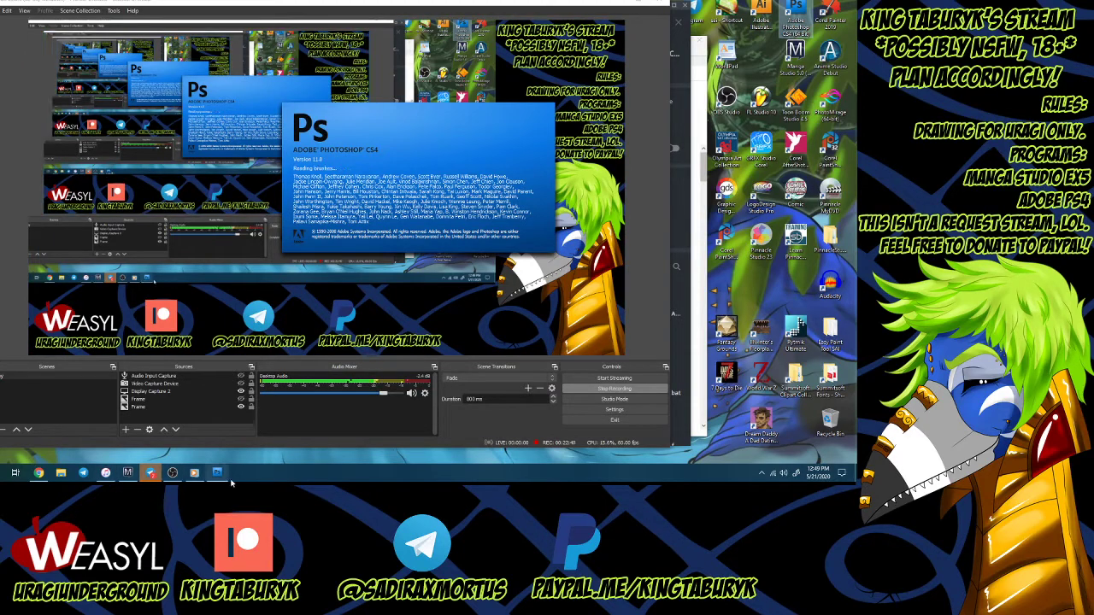
{"action": "mouse_move", "coordinate": [196, 475]}
{"action": "mouse_move", "coordinate": [158, 476]}
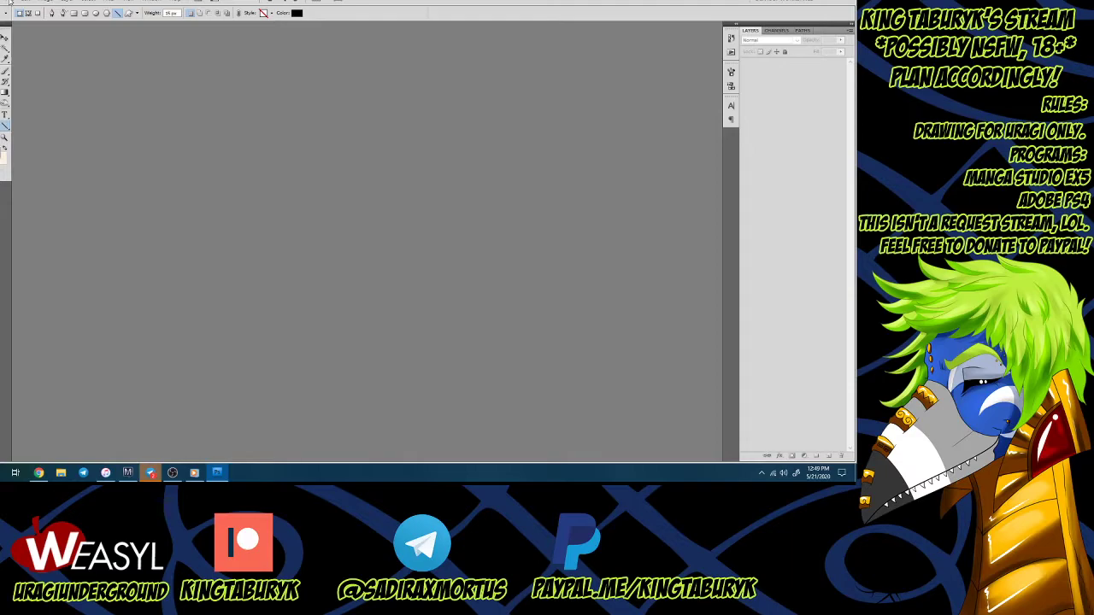
Open the Vira (Tidak's GF) Headshot PSD from the Commissioned Characters folder.
{"action": "left_click", "coordinate": [10, 3]}
{"action": "left_click", "coordinate": [25, 17]}
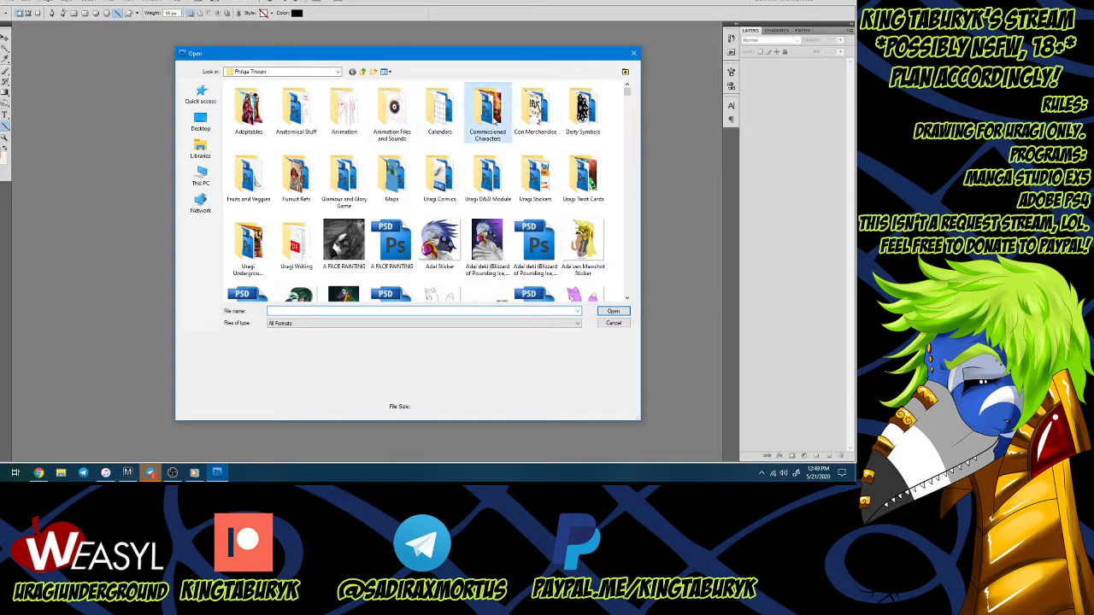
{"action": "type", "text": "vi"}
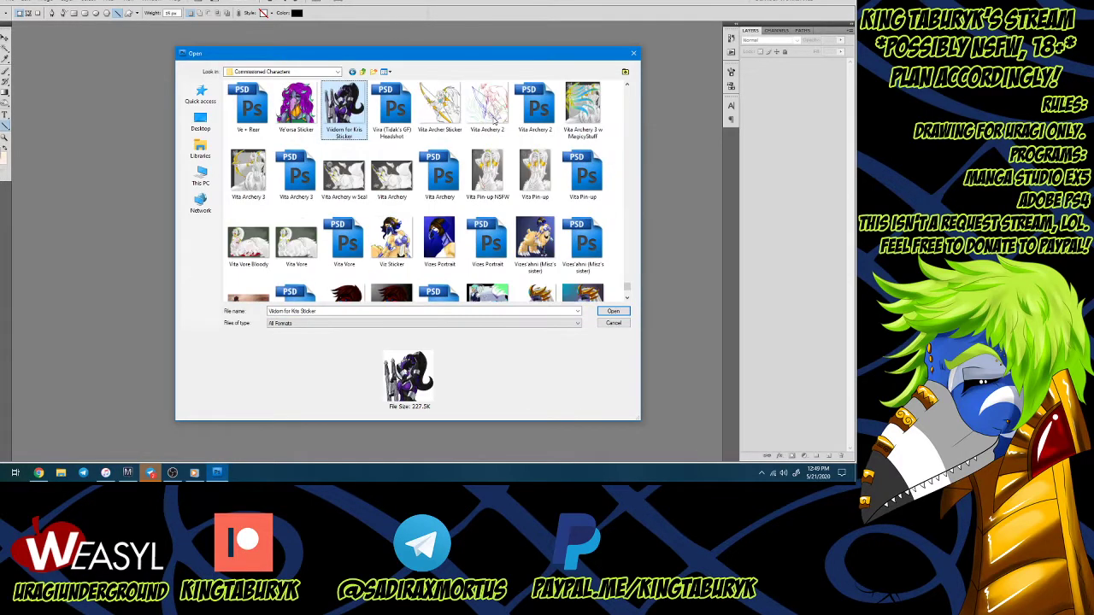
{"action": "left_click", "coordinate": [392, 107]}
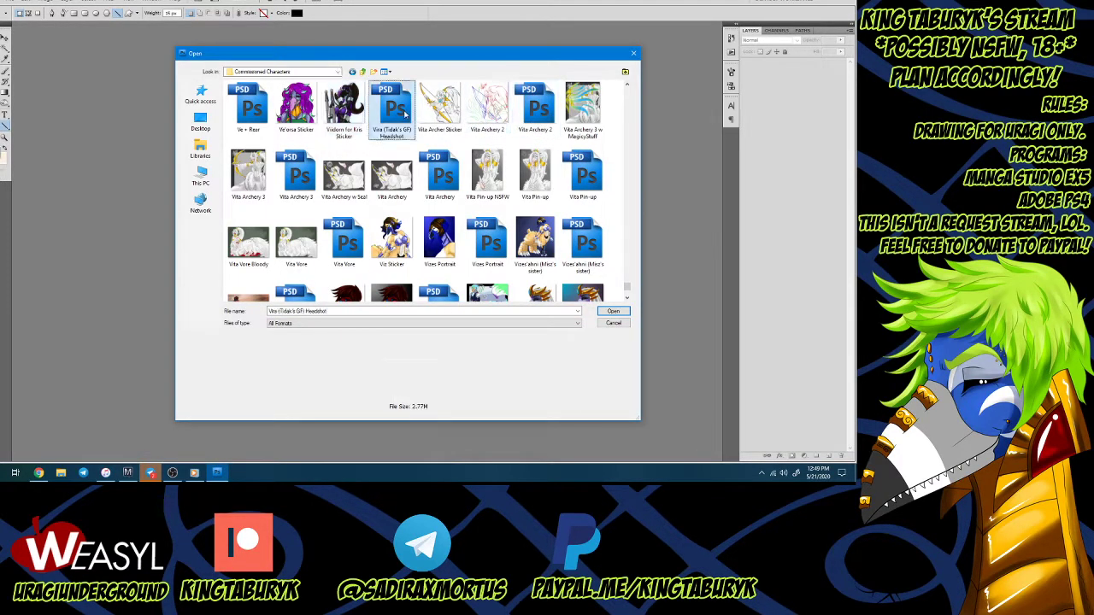
{"action": "left_click", "coordinate": [614, 311]}
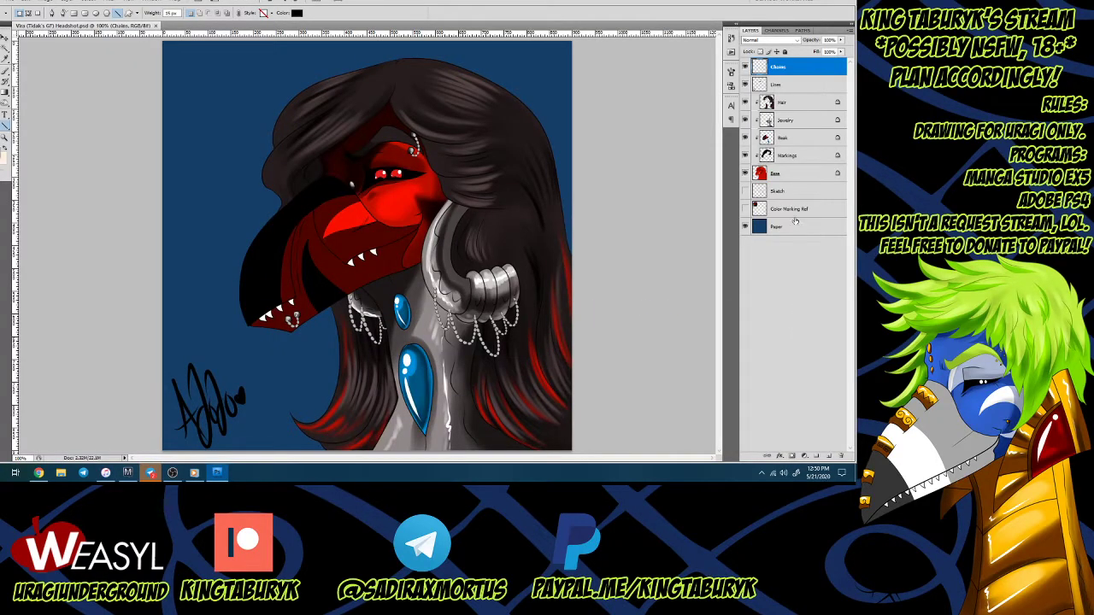
Darken the Paper layer's blue background with dark navy gradients drawn inward from the lower-left and right edges of the canvas.
{"action": "left_click", "coordinate": [794, 225]}
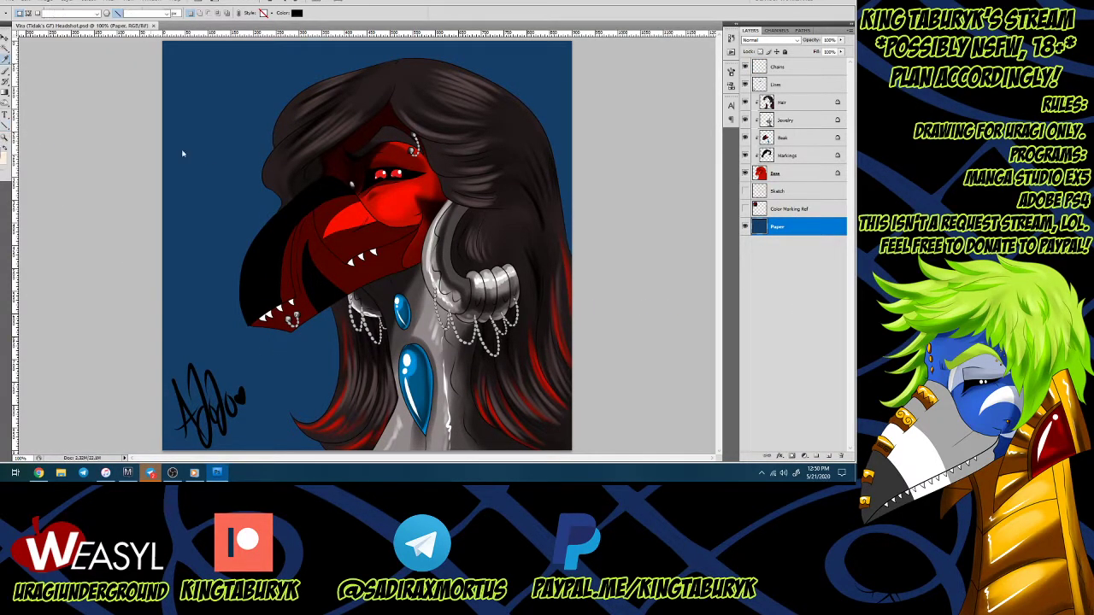
{"action": "left_click", "coordinate": [5, 155]}
{"action": "left_click", "coordinate": [262, 158]}
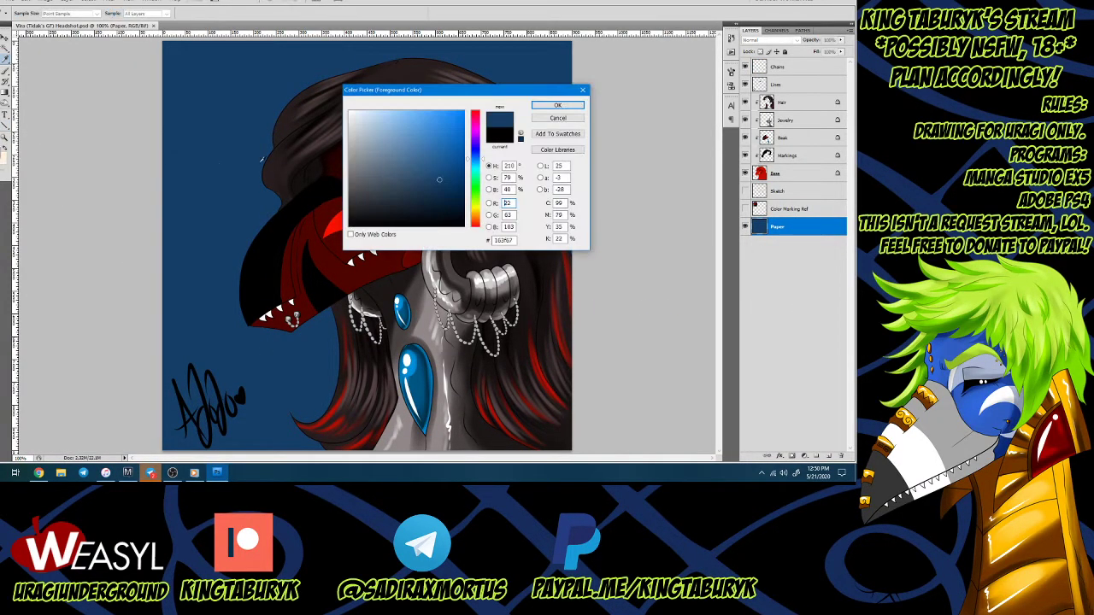
{"action": "left_click", "coordinate": [558, 105]}
{"action": "left_click", "coordinate": [6, 98]}
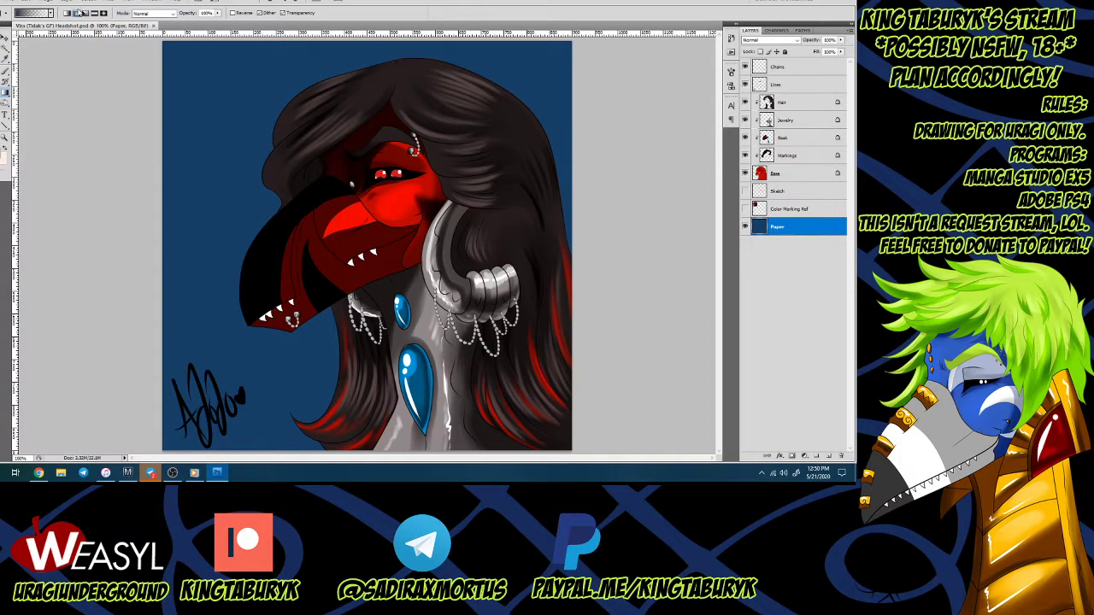
{"action": "left_click_drag", "start_coordinate": [131, 391], "coordinate": [209, 292]}
{"action": "left_click_drag", "start_coordinate": [635, 283], "coordinate": [509, 206]}
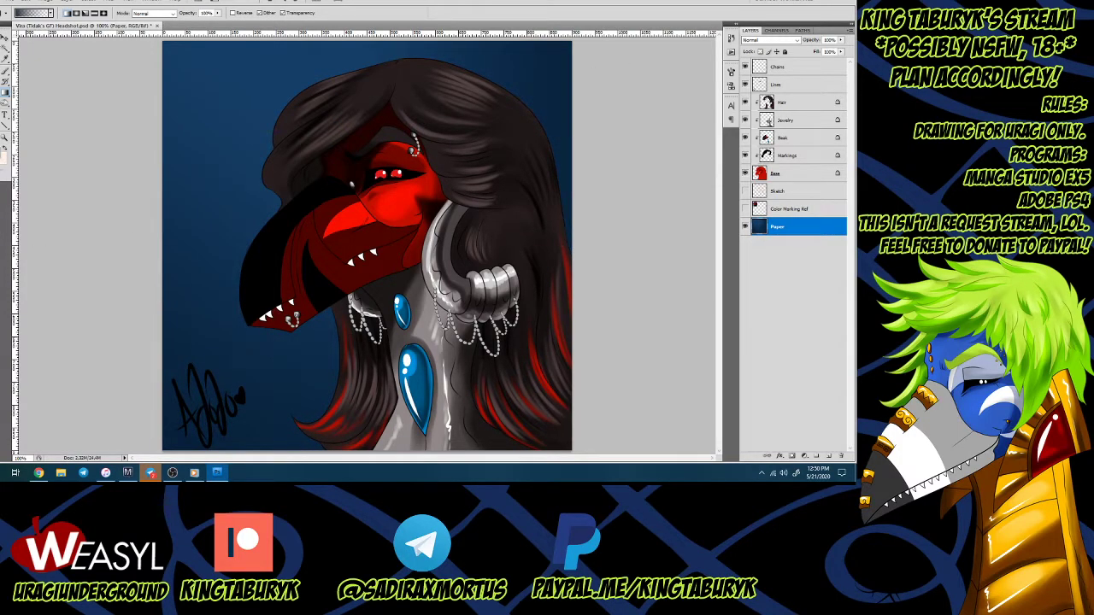
Set the foreground colour to light red ff5549 and draw a gradient on the Paper layer from the upper-left corner towards the centre.
{"action": "left_click", "coordinate": [4, 158]}
{"action": "left_click", "coordinate": [334, 228]}
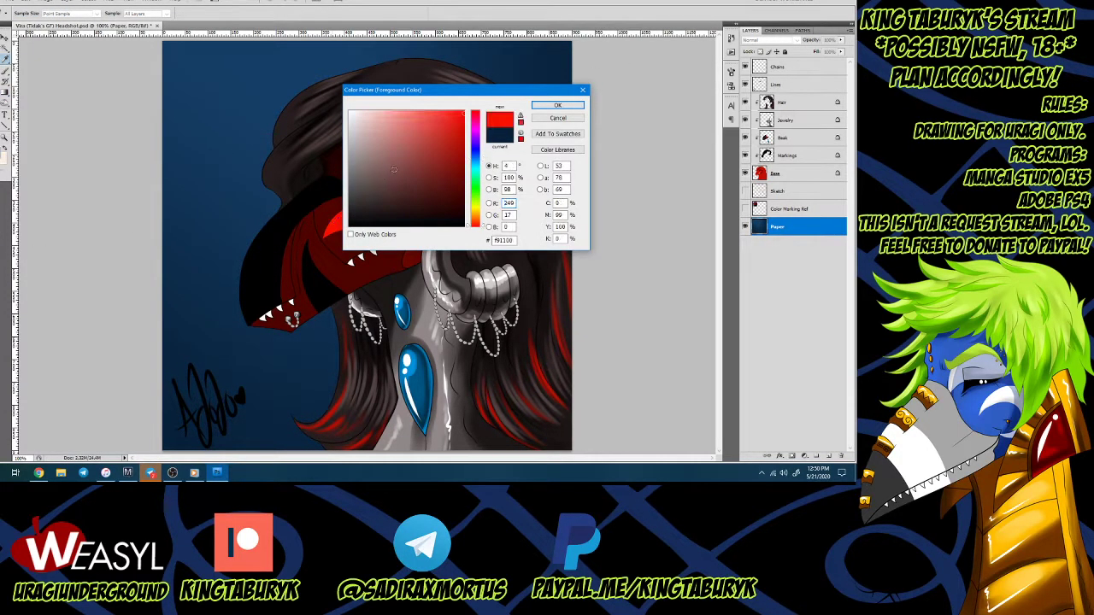
{"action": "mouse_move", "coordinate": [445, 121]}
{"action": "left_mouse_down"}
{"action": "mouse_move", "coordinate": [422, 95]}
{"action": "mouse_move", "coordinate": [431, 94]}
{"action": "left_mouse_up"}
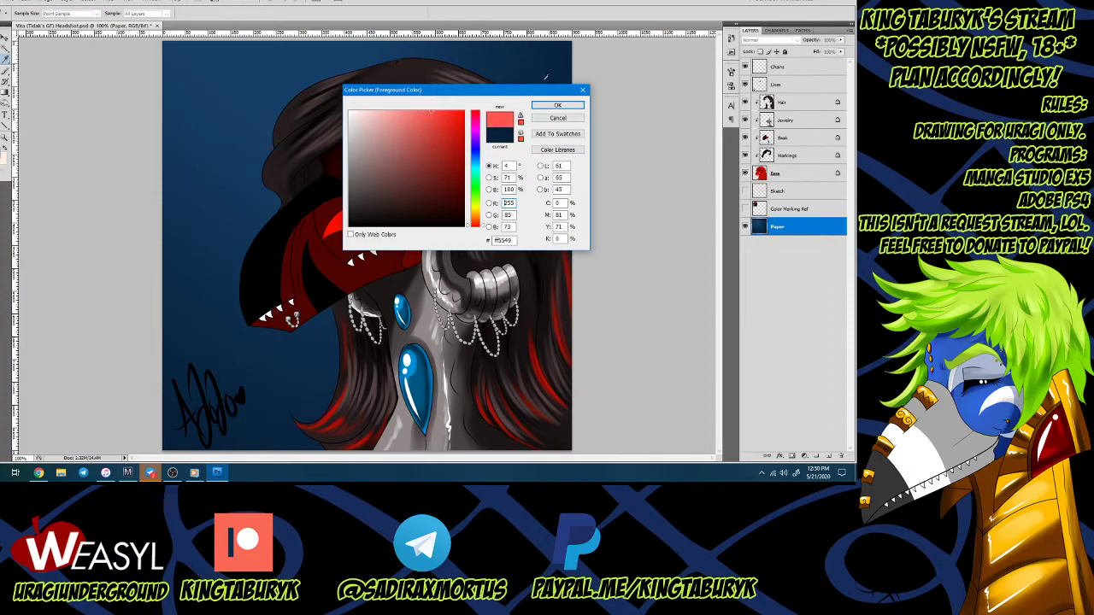
{"action": "left_click", "coordinate": [557, 105]}
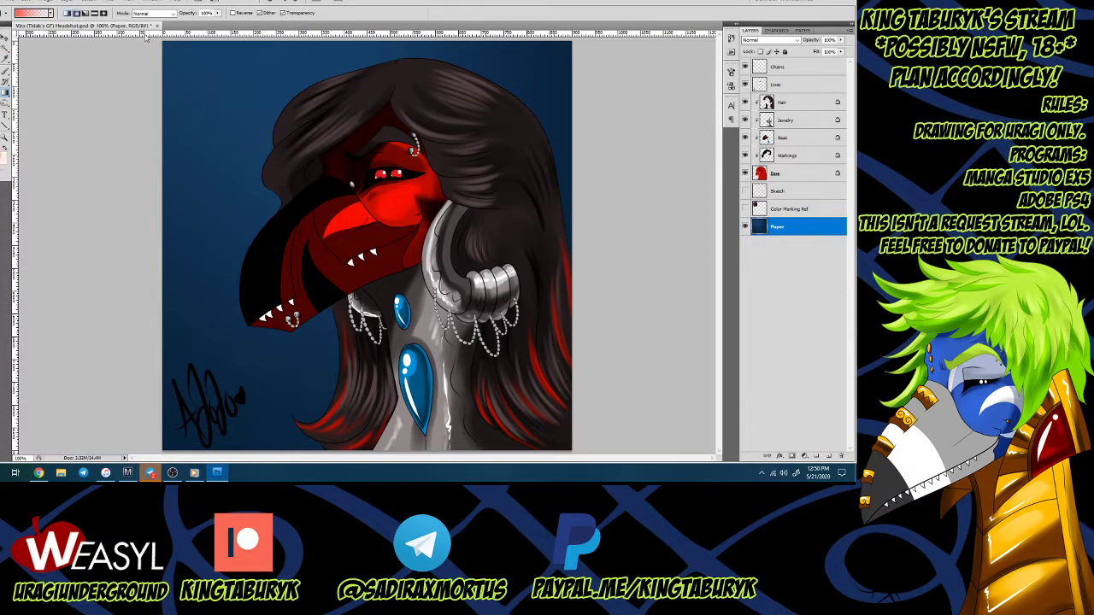
{"action": "left_click_drag", "start_coordinate": [168, 48], "coordinate": [396, 315]}
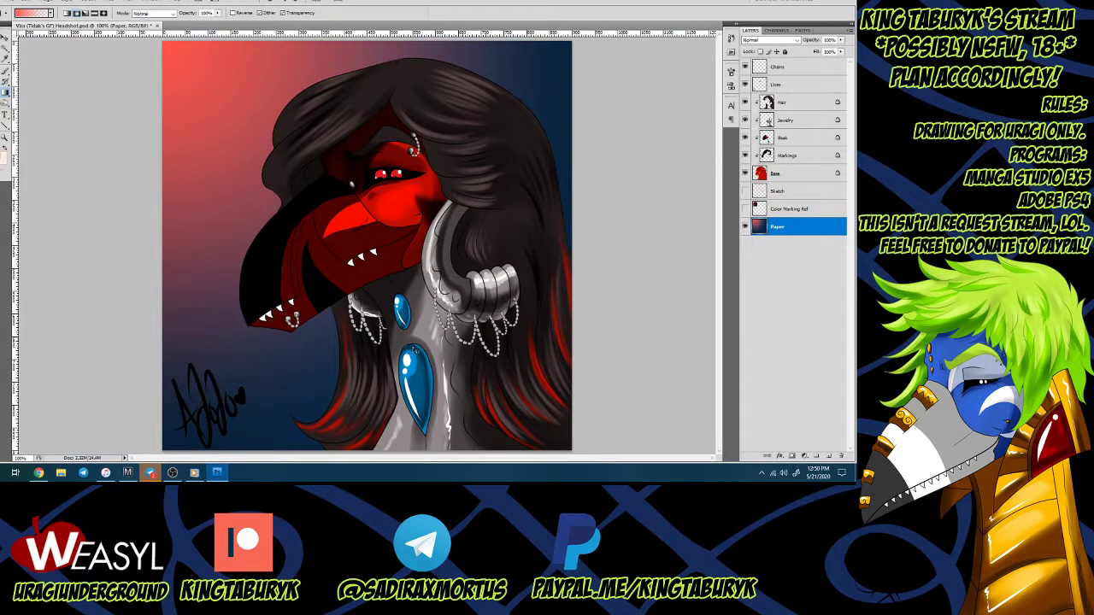
Merge all the character layers from Base up to Chains into one layer.
{"action": "left_click", "coordinate": [812, 174]}
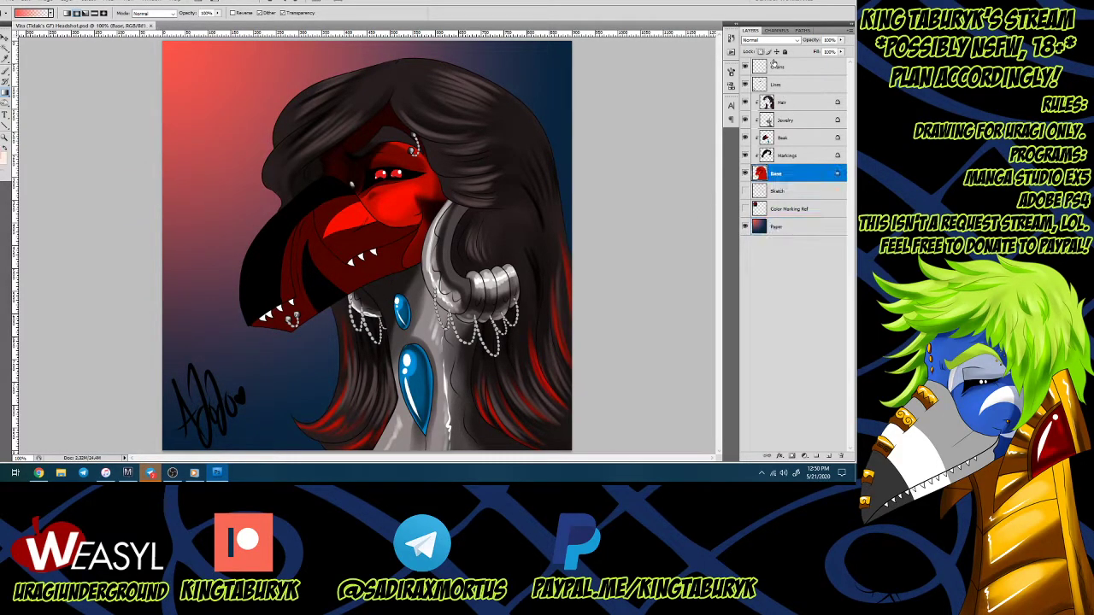
{"action": "left_click", "coordinate": [779, 73], "text": "shift"}
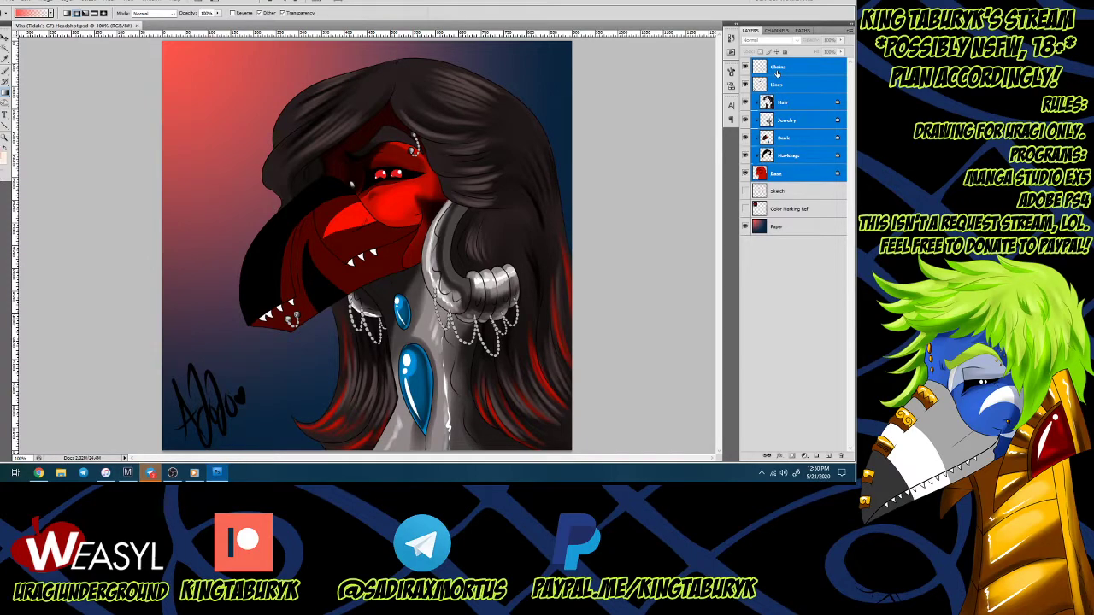
{"action": "key", "text": "ctrl+e"}
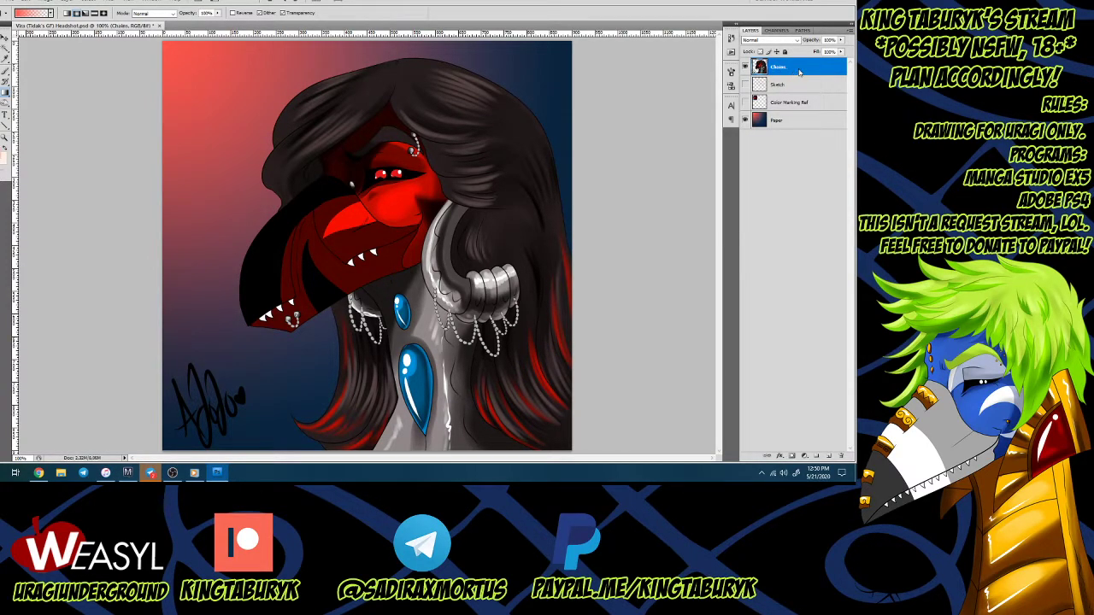
Duplicate the merged Chains layer, set the copy's blend mode to Overlay and lower its opacity to 29%.
{"action": "right_click", "coordinate": [799, 72]}
{"action": "left_click", "coordinate": [807, 111]}
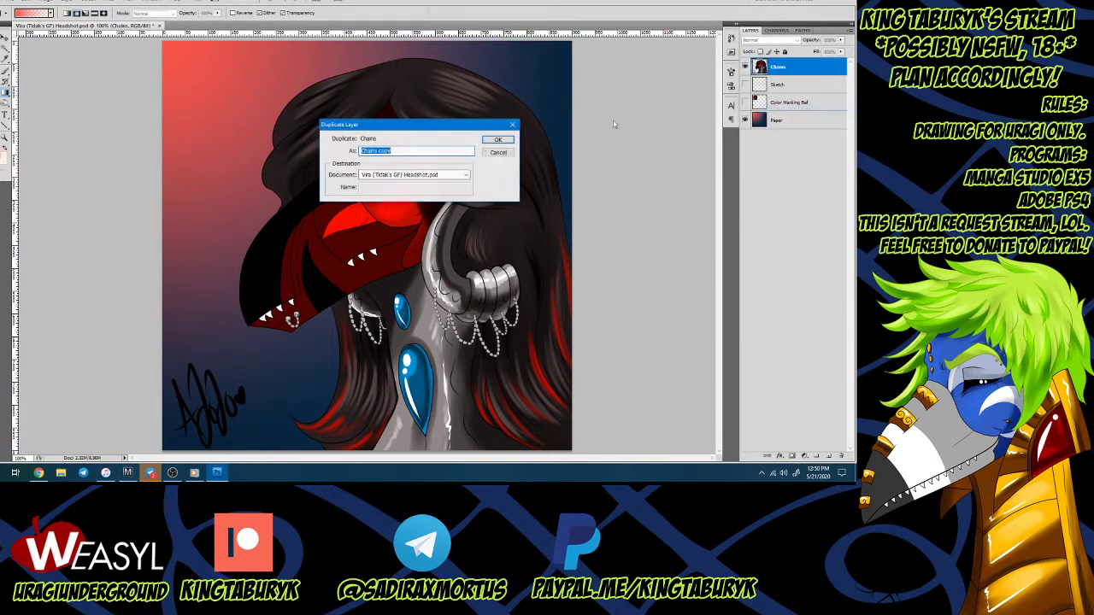
{"action": "left_click", "coordinate": [498, 140]}
{"action": "left_click", "coordinate": [771, 40]}
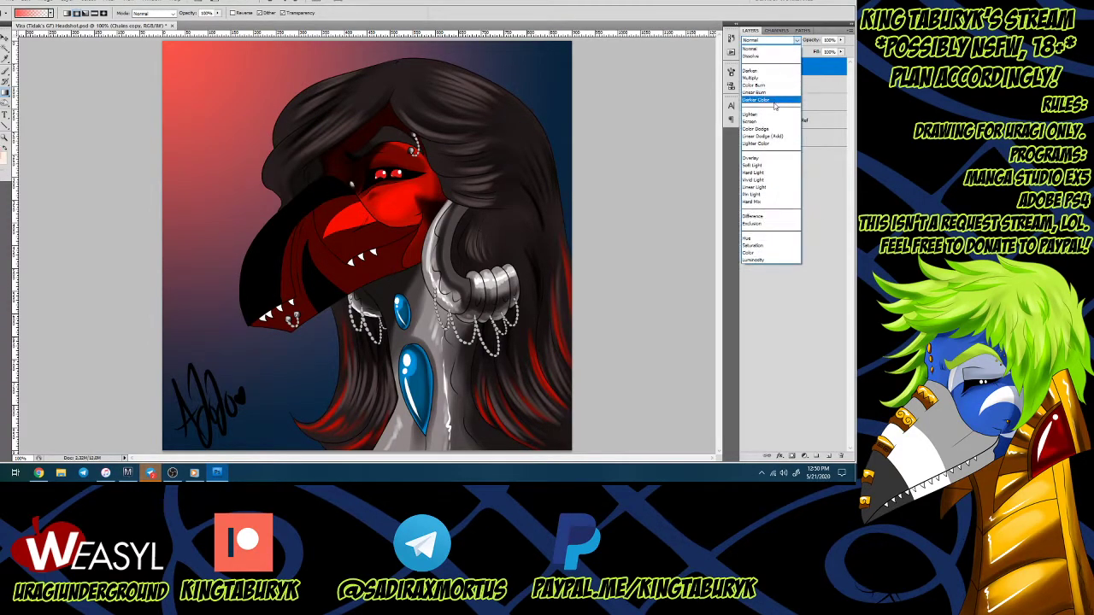
{"action": "left_click", "coordinate": [764, 158]}
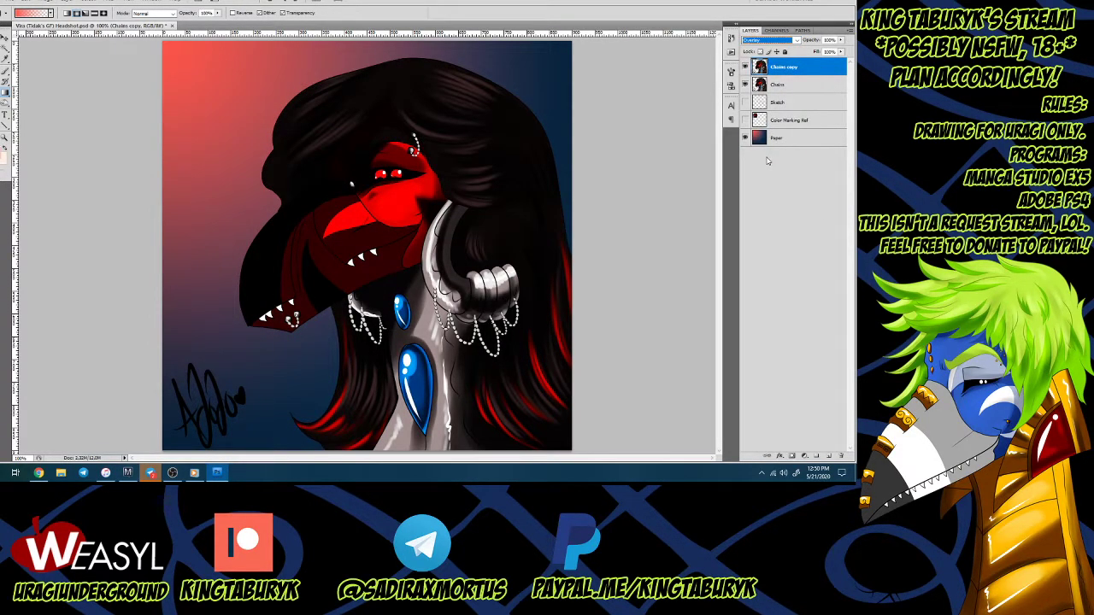
{"action": "left_click_drag", "start_coordinate": [840, 41], "coordinate": [804, 66]}
{"action": "left_click", "coordinate": [808, 66]}
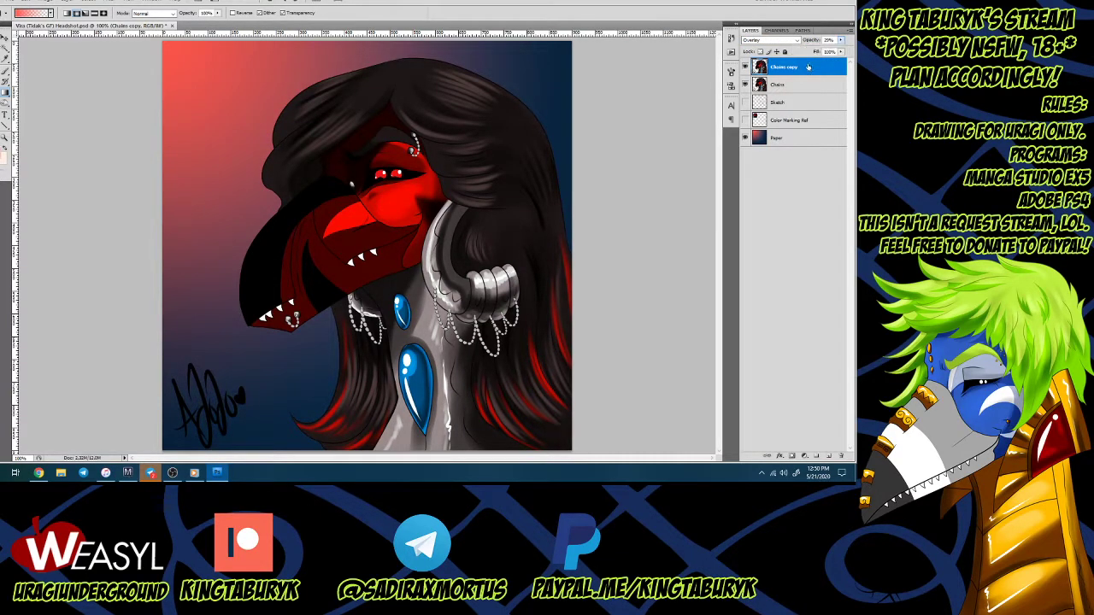
Hide the Chains copy layer, then make the Chains layer active and select the whole canvas.
{"action": "left_click", "coordinate": [802, 84]}
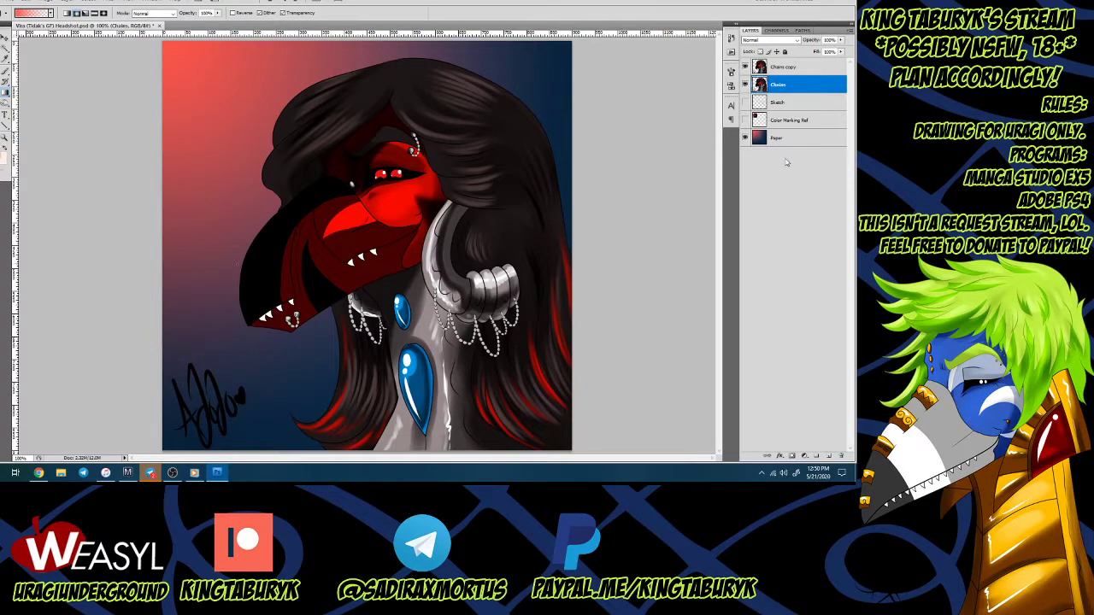
{"action": "left_click", "coordinate": [798, 75]}
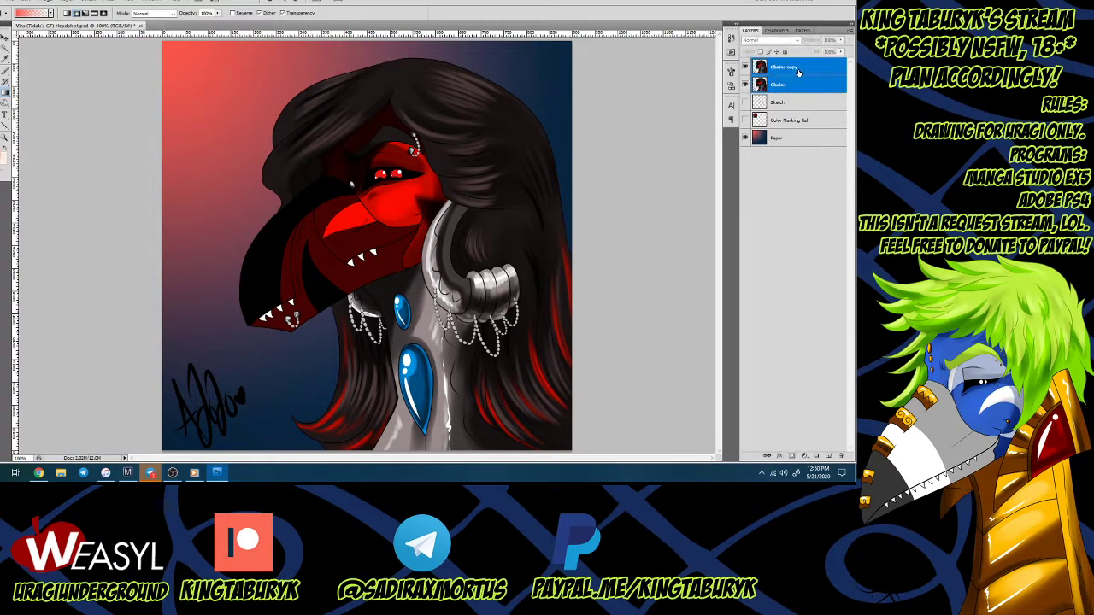
{"action": "left_click", "coordinate": [745, 67]}
{"action": "left_click", "coordinate": [794, 84]}
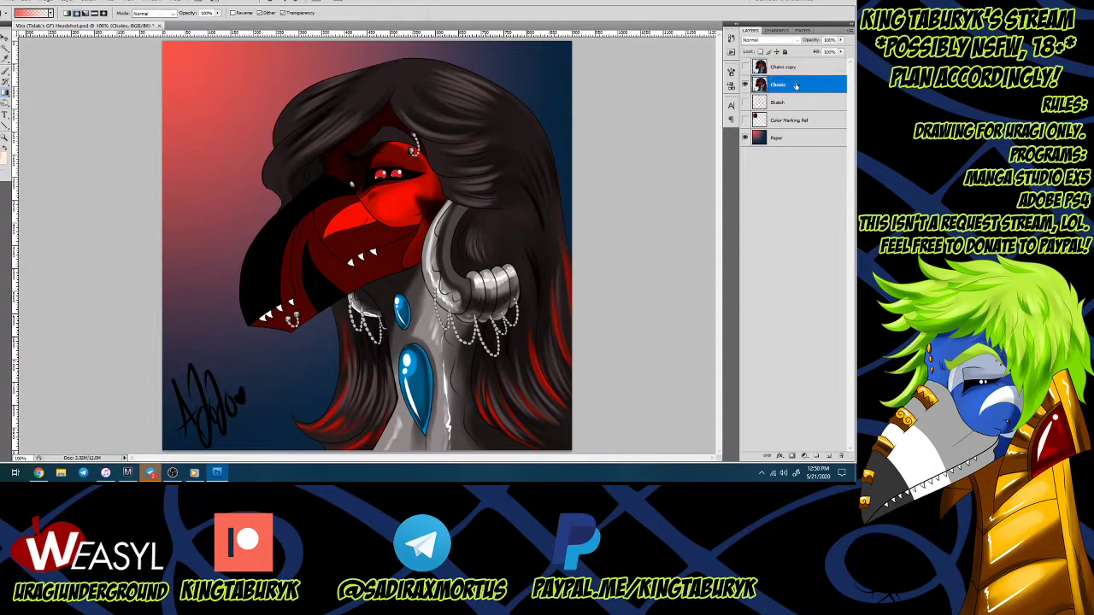
{"action": "key", "text": "ctrl+a"}
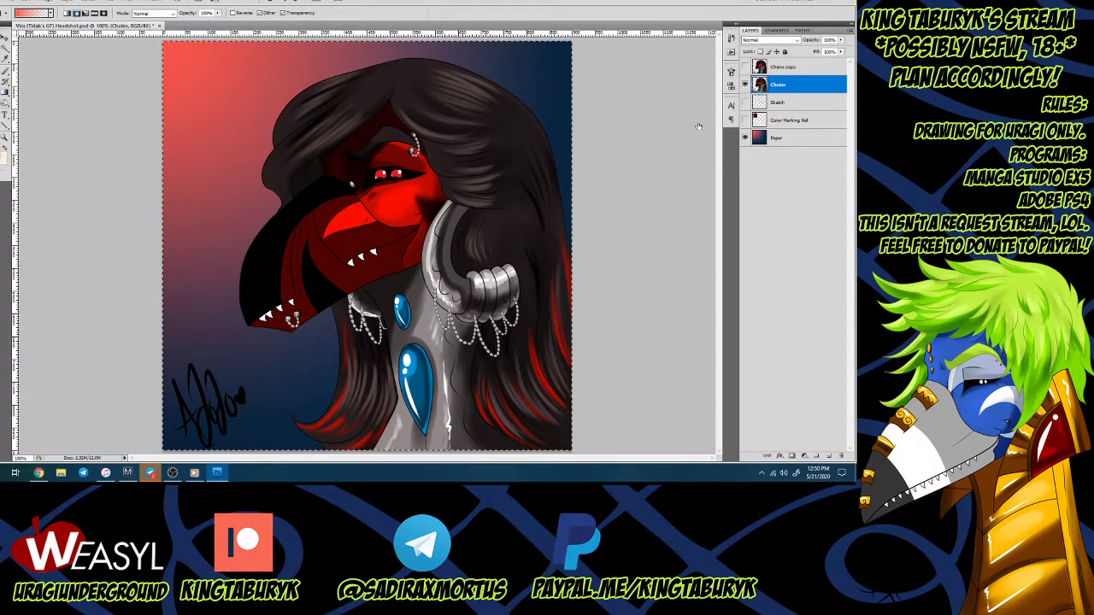
Add an Outer Glow to the Chains layer in the background's light red f7544a with the Normal blend mode.
{"action": "double_click", "coordinate": [795, 86]}
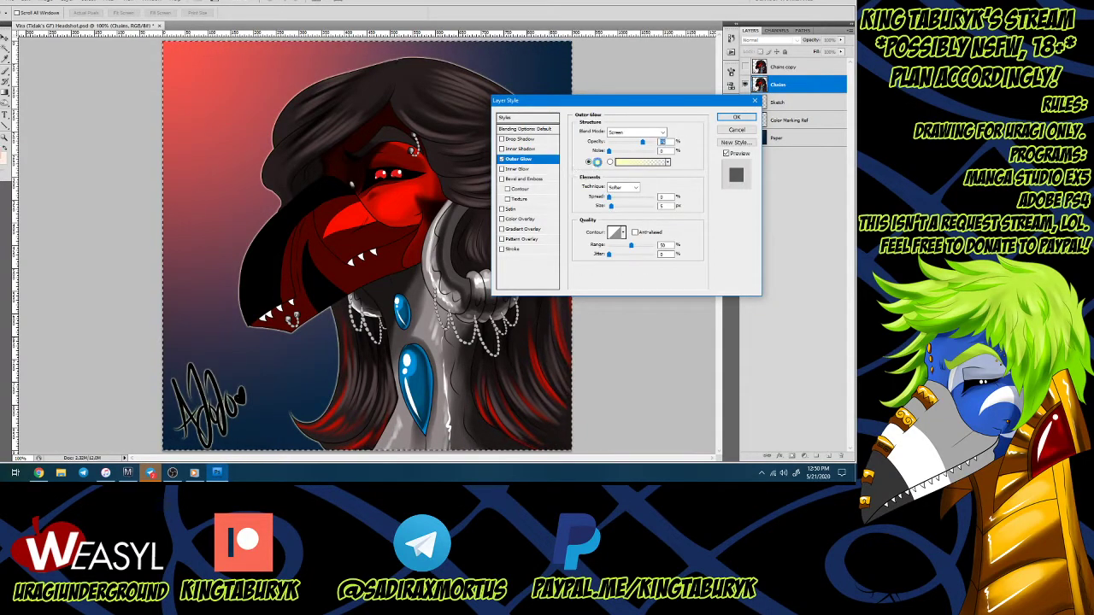
{"action": "left_click", "coordinate": [597, 162]}
{"action": "left_click", "coordinate": [186, 54]}
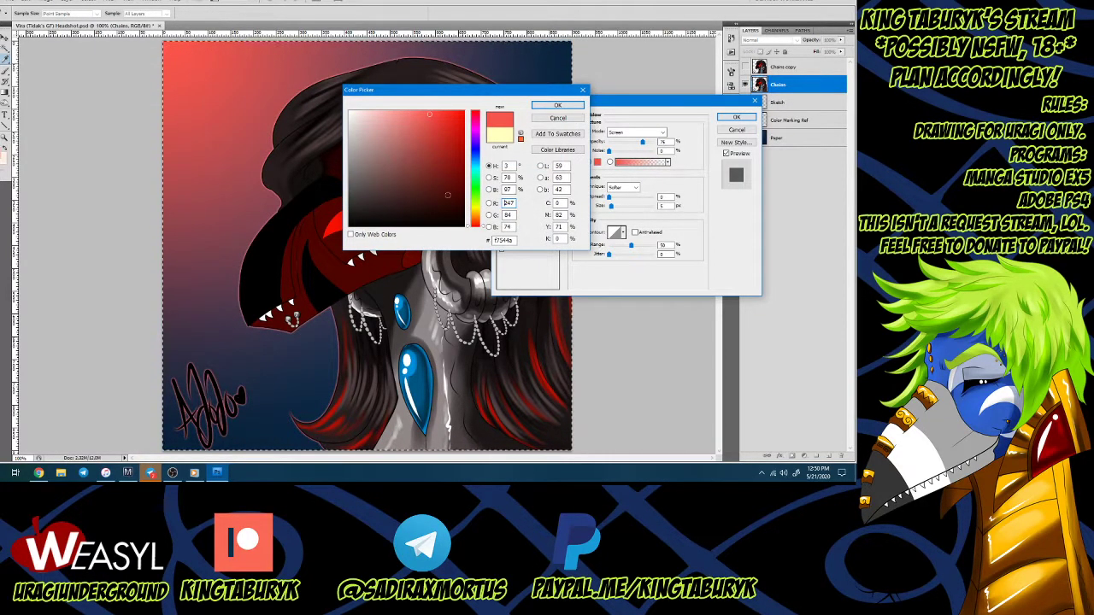
{"action": "left_click", "coordinate": [557, 105]}
{"action": "left_click", "coordinate": [658, 133]}
{"action": "left_click", "coordinate": [658, 142]}
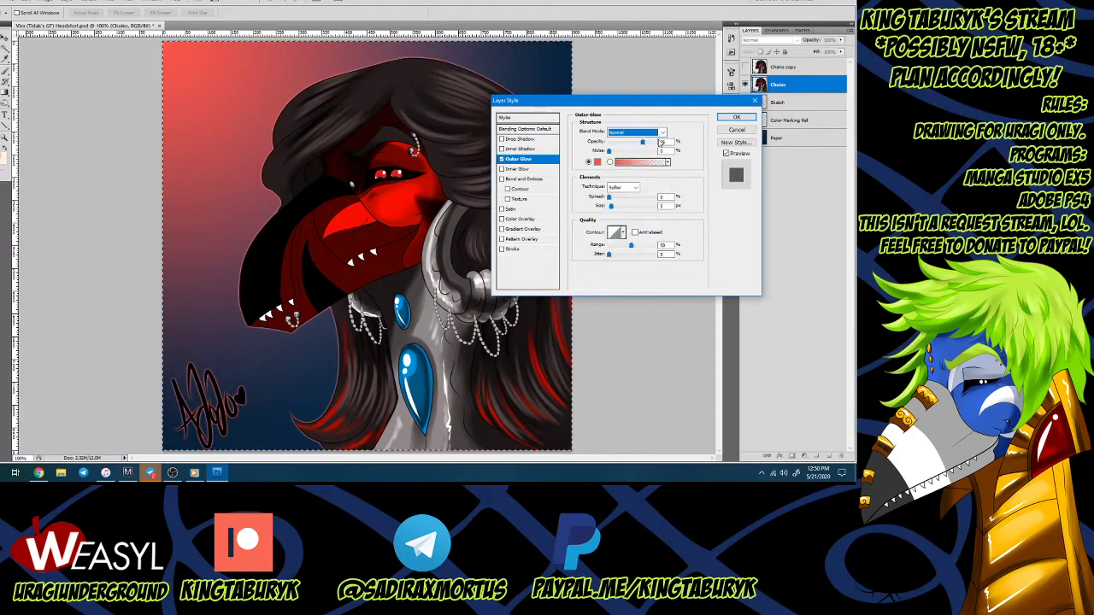
{"action": "left_click", "coordinate": [736, 117]}
Save the headshot as a JPEG in the Commissioned Characters folder under its existing name.
{"action": "key", "text": "ctrl+shift+s"}
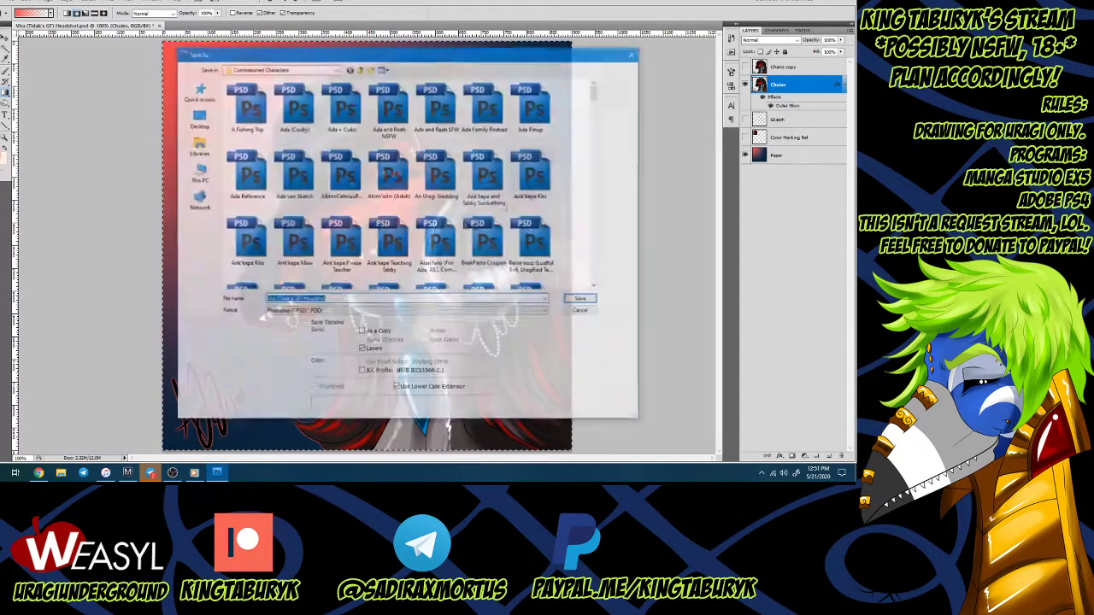
{"action": "left_click", "coordinate": [318, 311]}
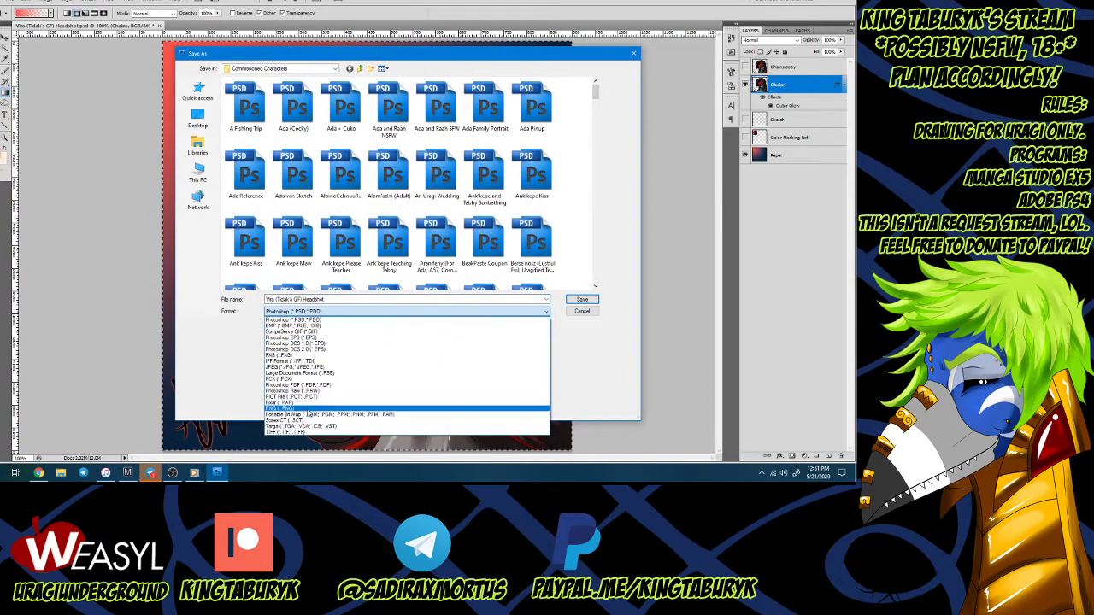
{"action": "left_click", "coordinate": [290, 367]}
{"action": "left_click", "coordinate": [582, 299]}
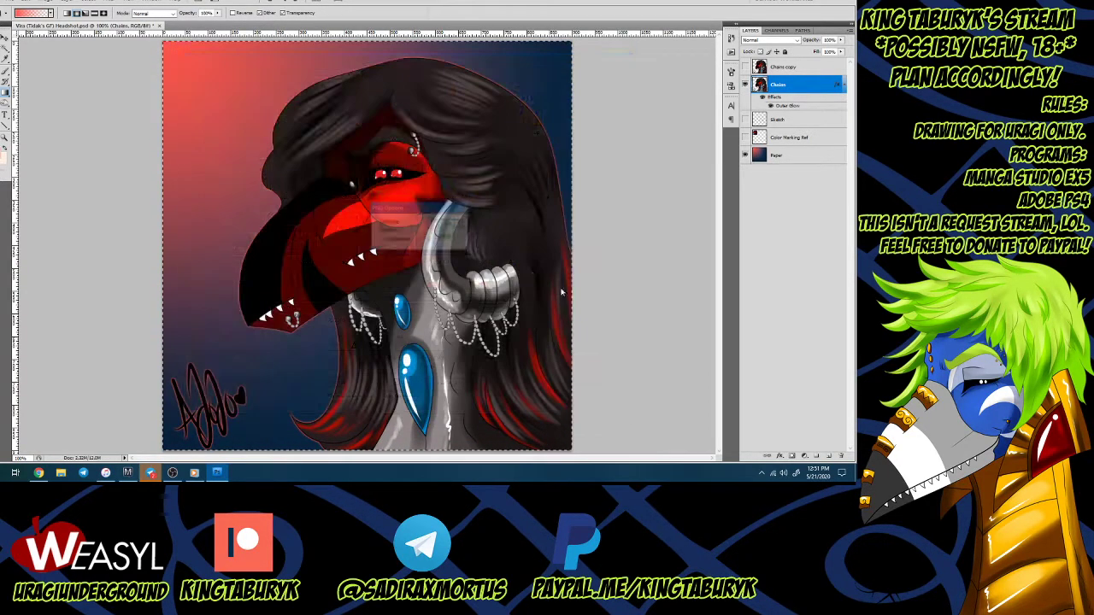
{"action": "left_click", "coordinate": [445, 225]}
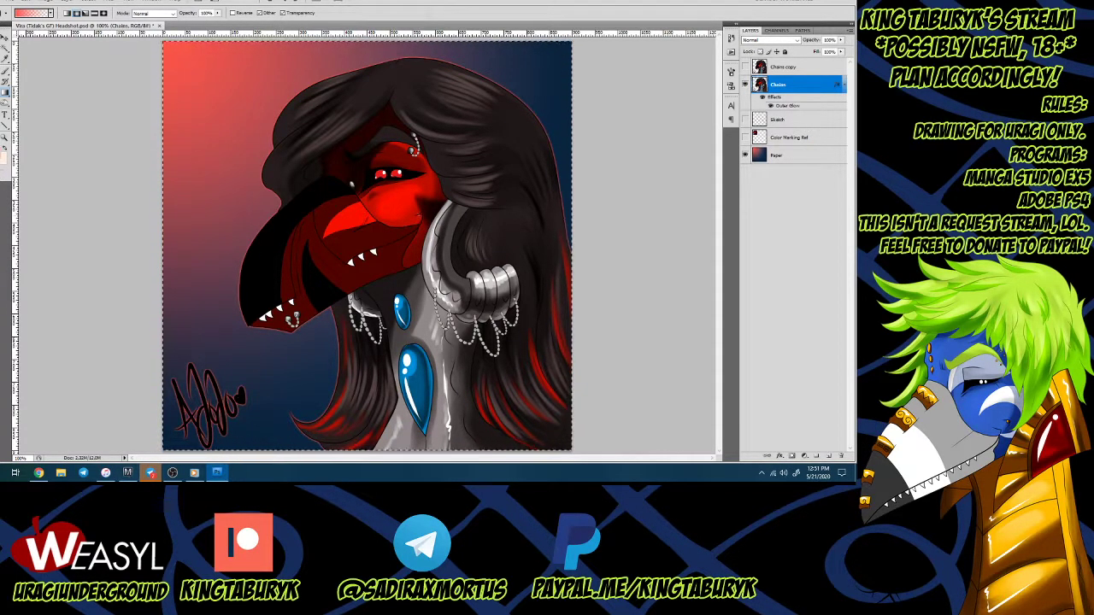
{"action": "left_click", "coordinate": [172, 472]}
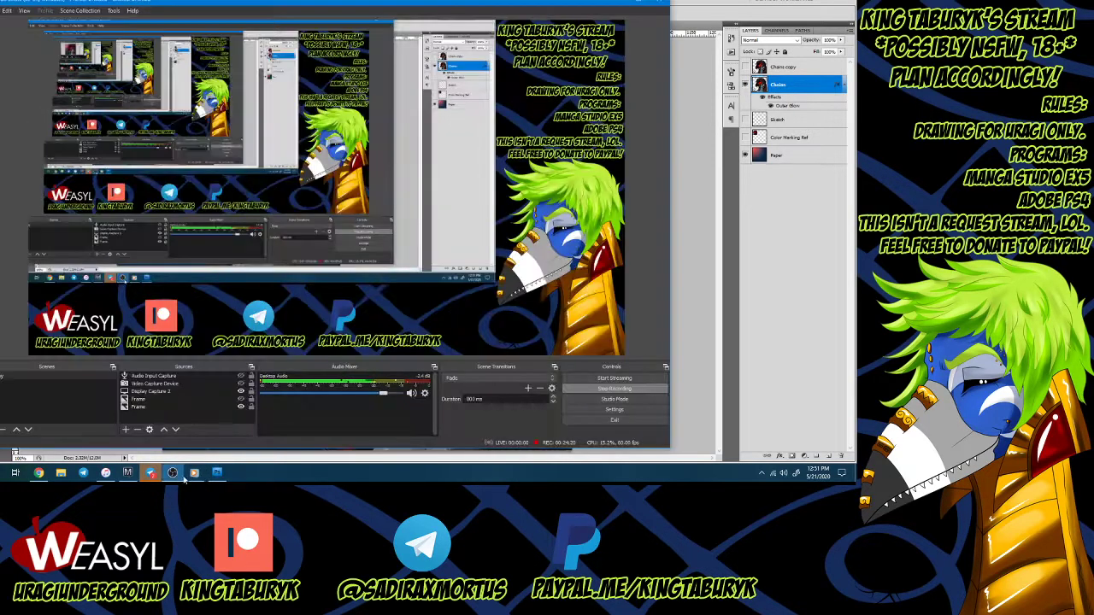